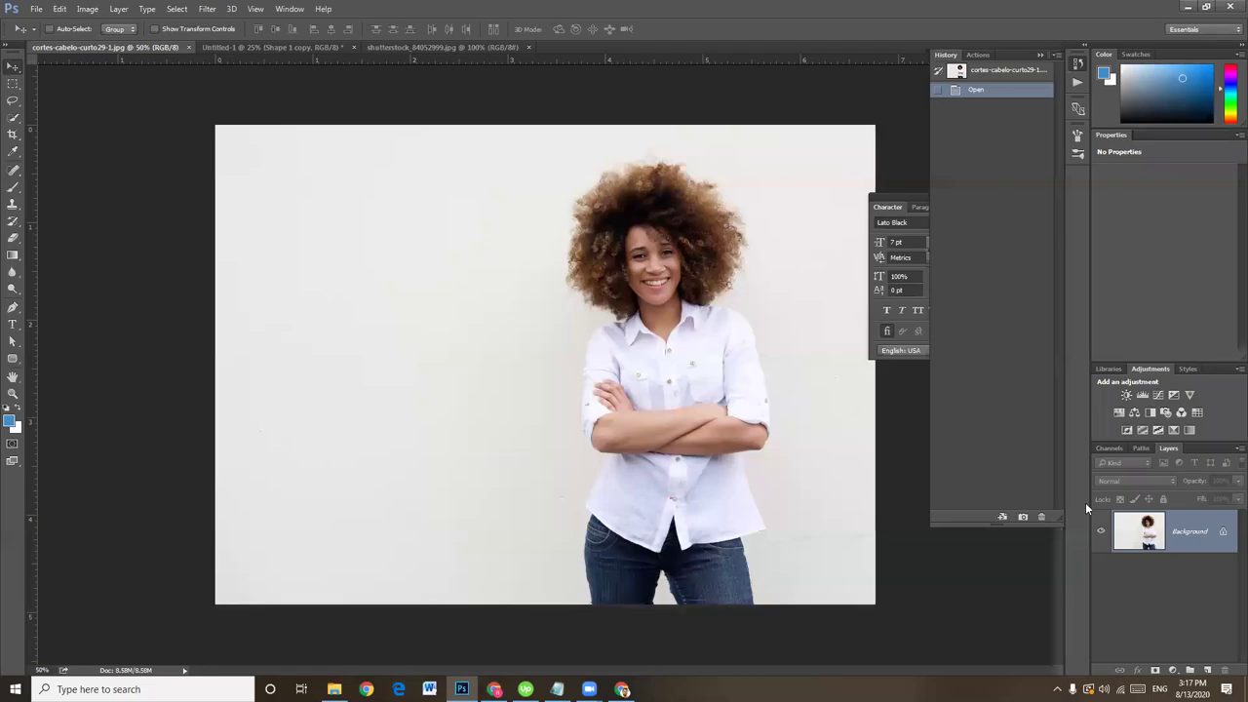
Step: Zoom in and out to inspect the woman's hair edges
{"action": "key", "text": "ctrl+plus"}
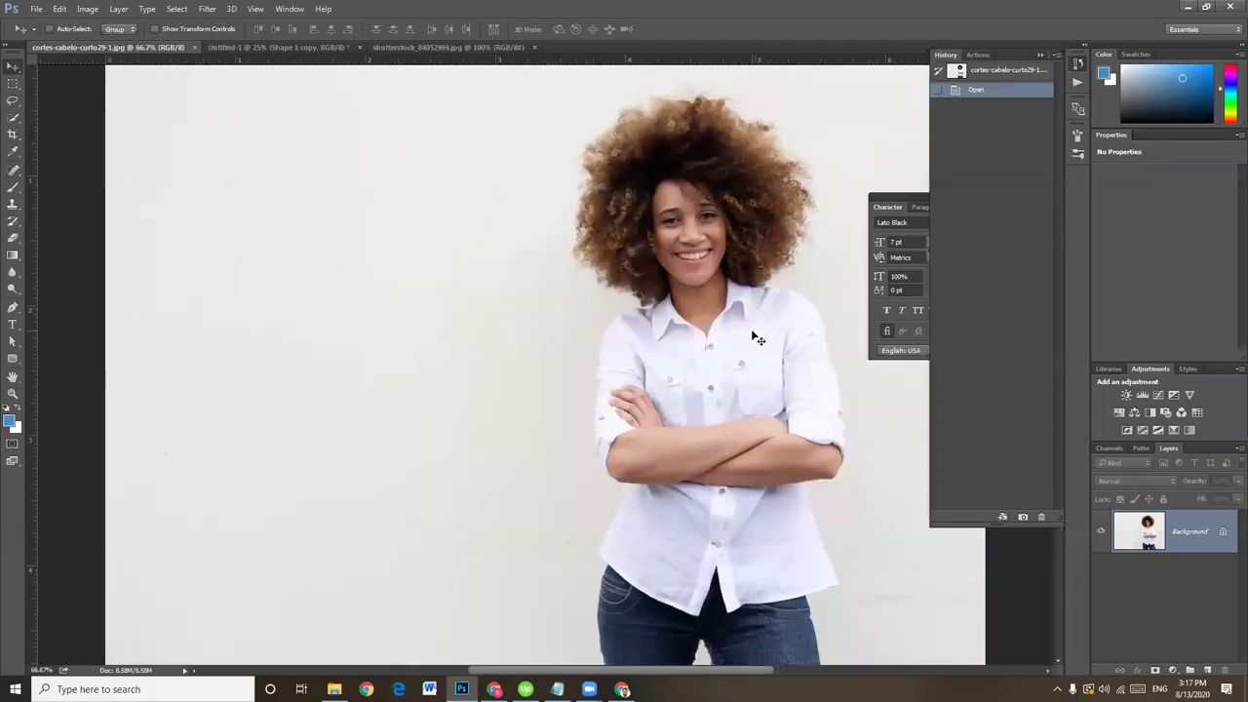
{"action": "key", "text": "ctrl+plus"}
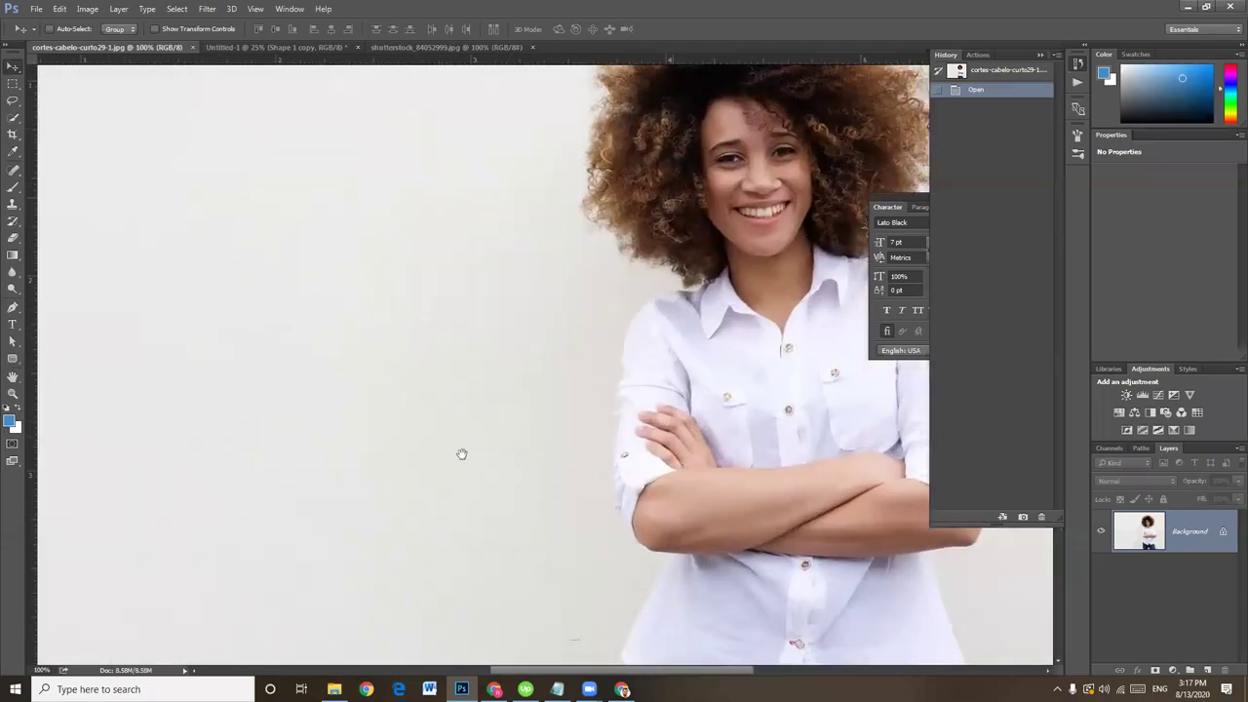
{"action": "key", "text": "ctrl+plus"}
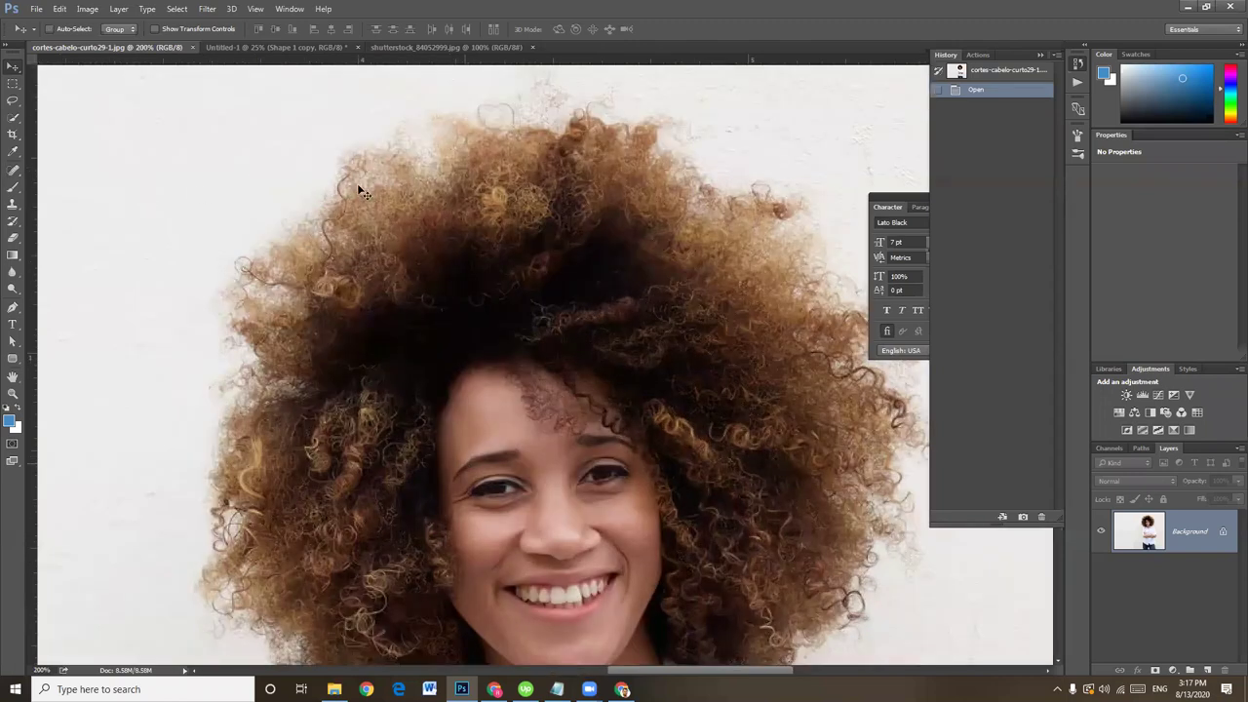
{"action": "key", "text": "ctrl+minus"}
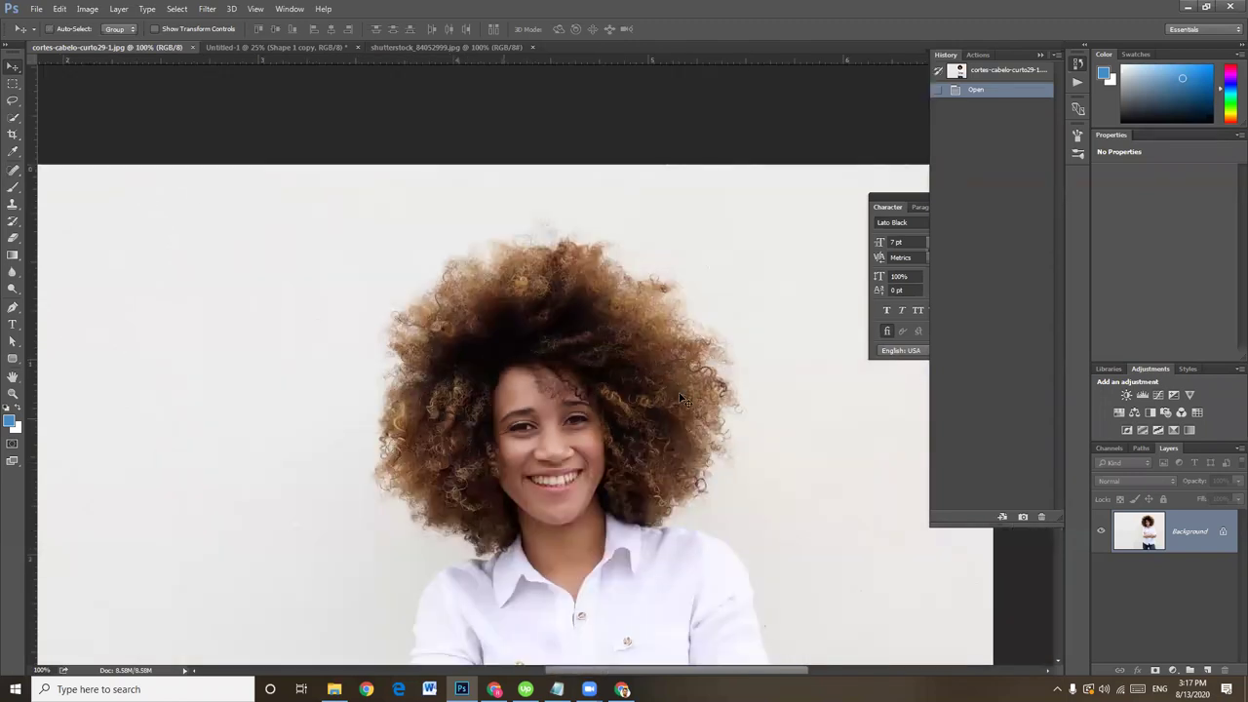
{"action": "key", "text": "ctrl+plus"}
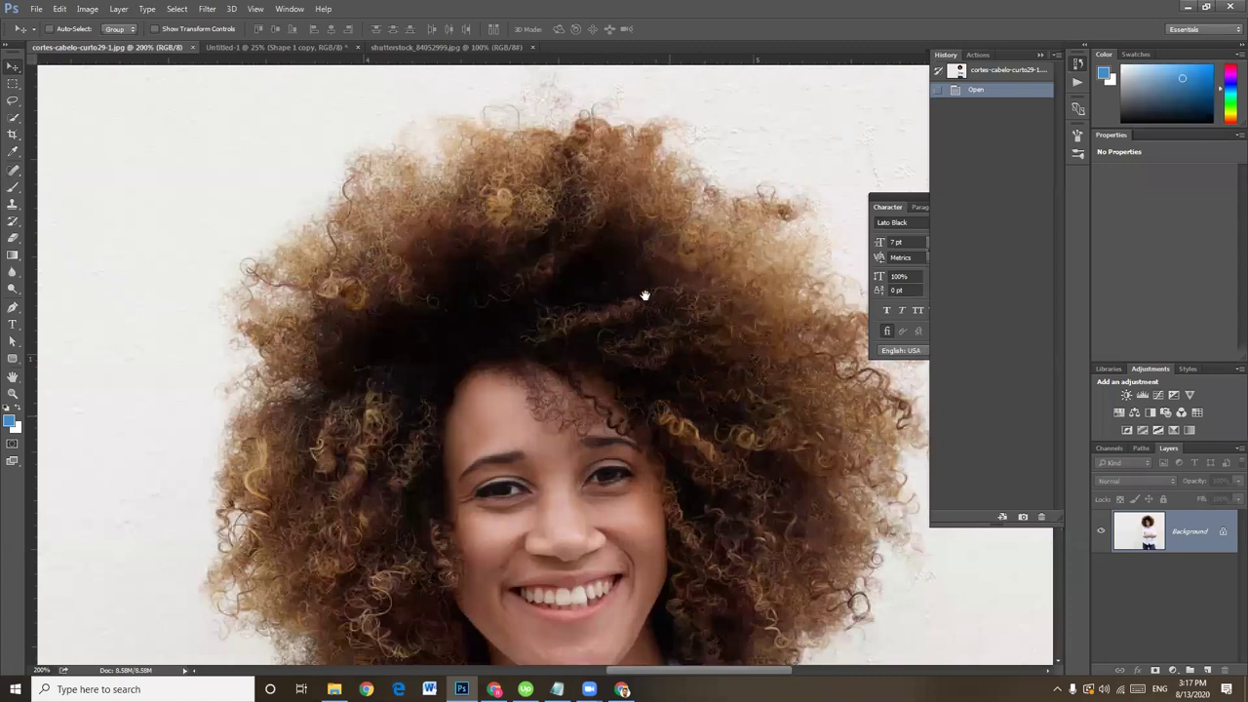
{"action": "scroll", "coordinate": [453, 246], "scroll_direction": "right", "scroll_amount": 2}
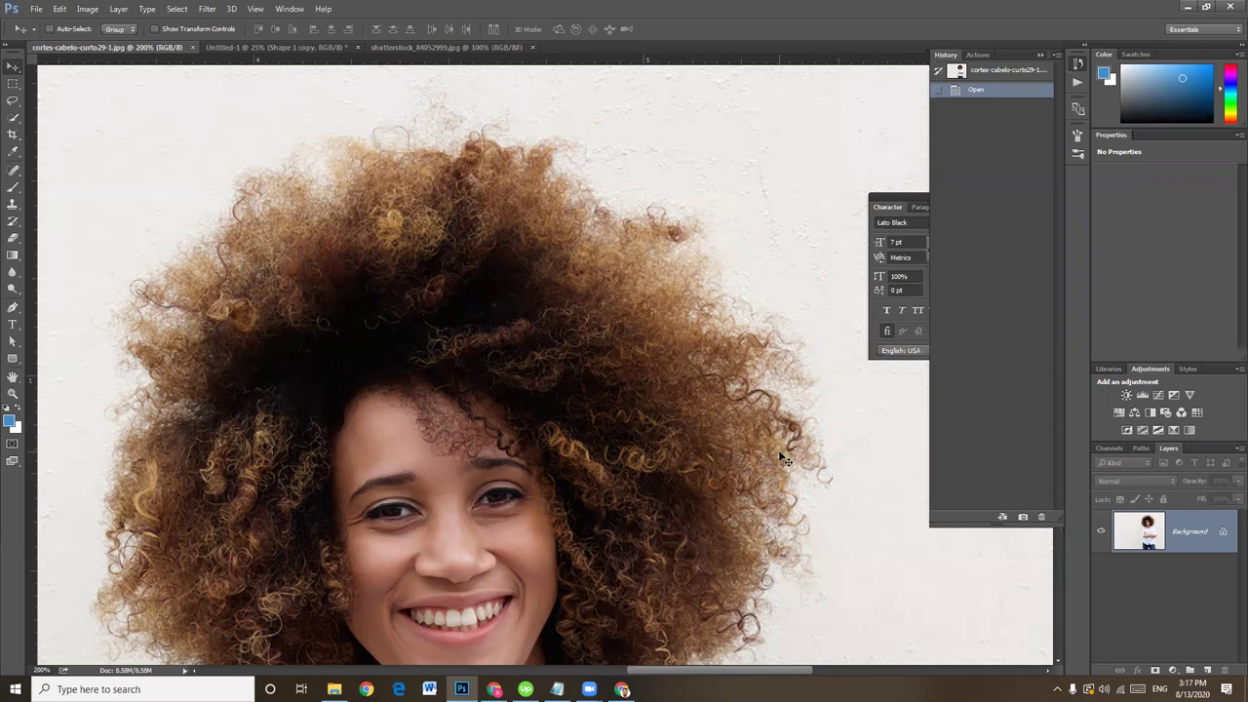
{"action": "key", "text": "ctrl+minus"}
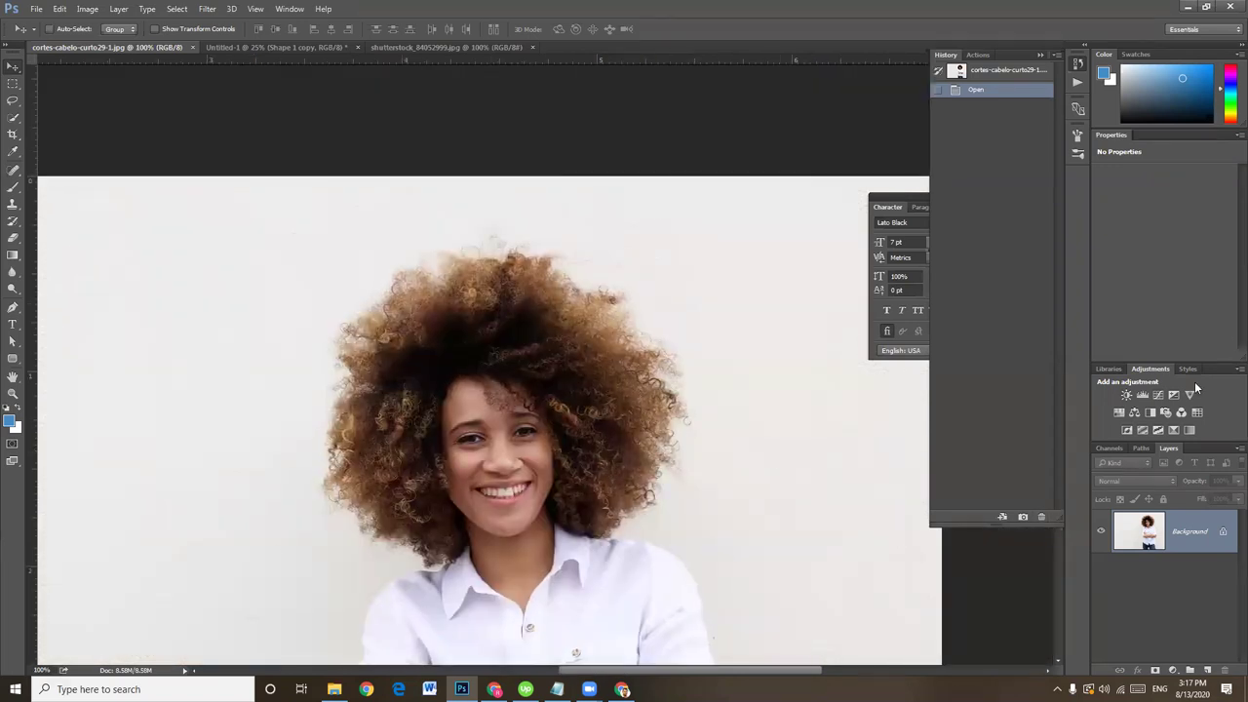
Step: Duplicate the photo onto a new layer named 'Backround Remove'
{"action": "key", "text": "ctrl+j"}
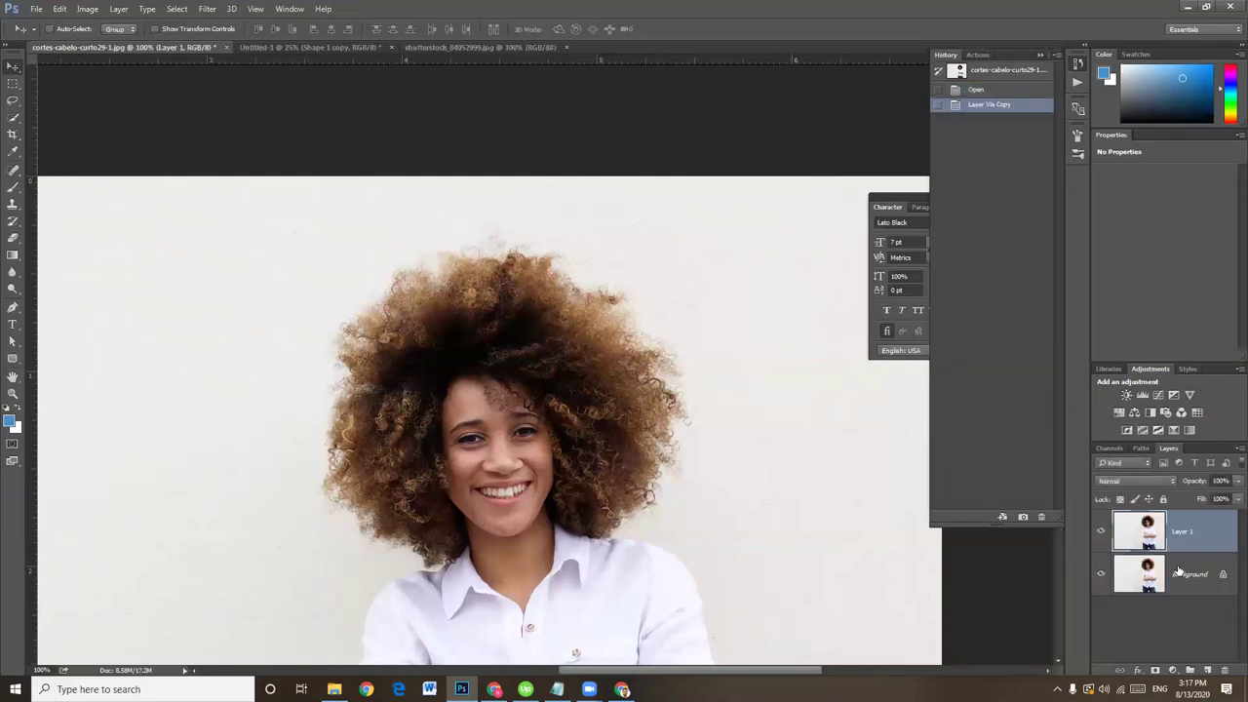
{"action": "double_click", "coordinate": [1183, 532]}
{"action": "type", "text": "Backroudn re"}
{"action": "key", "text": "BackSpace"}
{"action": "key", "text": "BackSpace"}
{"action": "key", "text": "BackSpace"}
{"action": "type", "text": "nd Remove"}
{"action": "key", "text": "Return"}
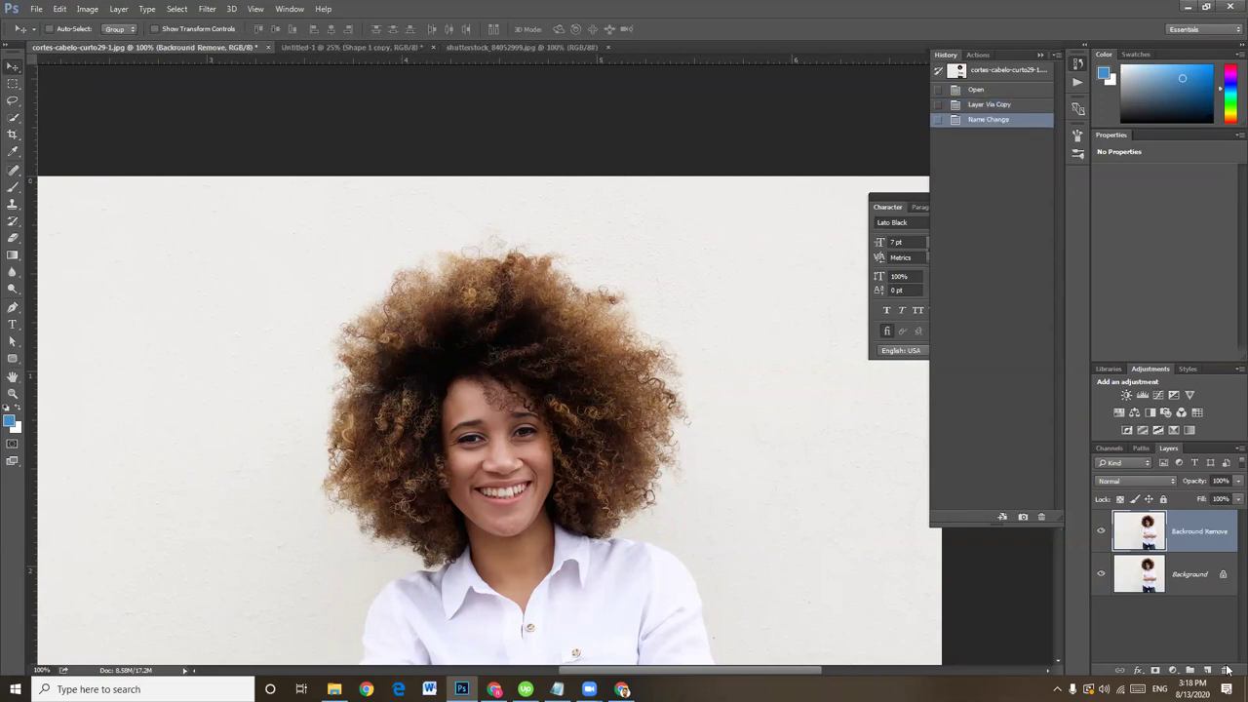
Step: Add an empty layer named 'color' beneath Backround Remove
{"action": "left_click", "coordinate": [1208, 670]}
{"action": "left_click_drag", "start_coordinate": [1191, 536], "coordinate": [1199, 588]}
{"action": "double_click", "coordinate": [1189, 574]}
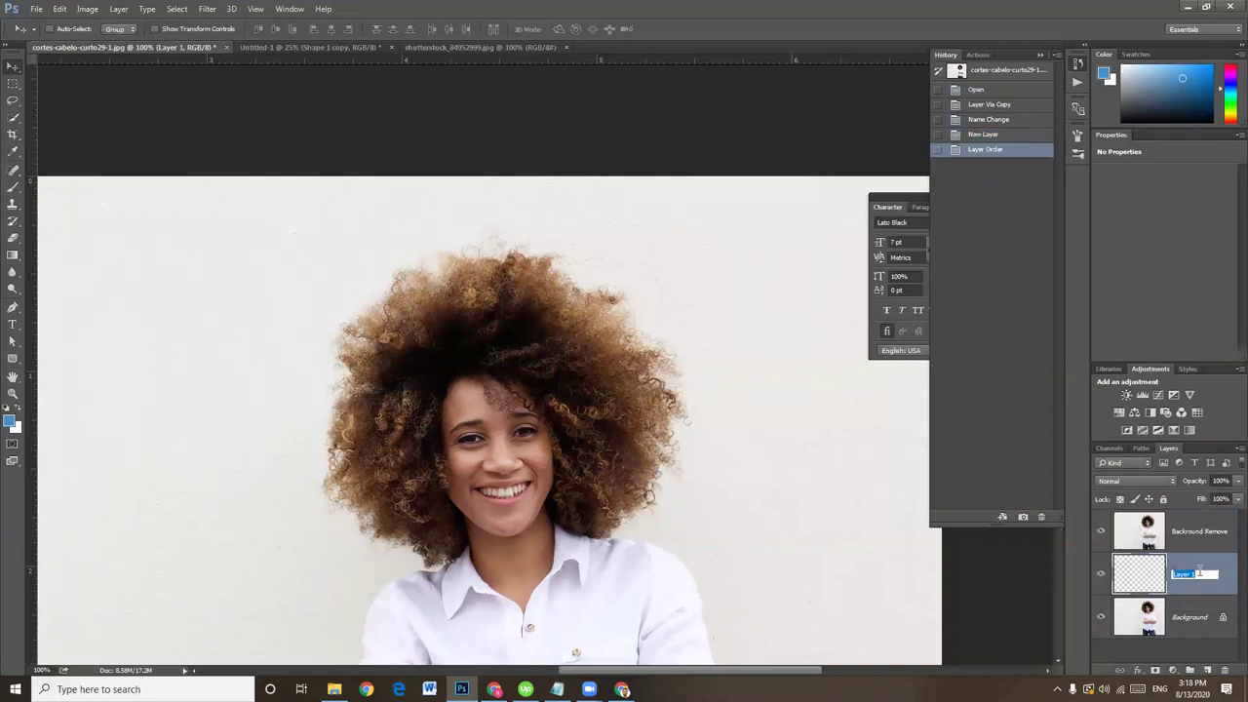
{"action": "type", "text": "c"}
{"action": "type", "text": "olor"}
{"action": "left_click", "coordinate": [1220, 585]}
{"action": "scroll", "coordinate": [543, 76], "scroll_direction": "down", "scroll_amount": 5}
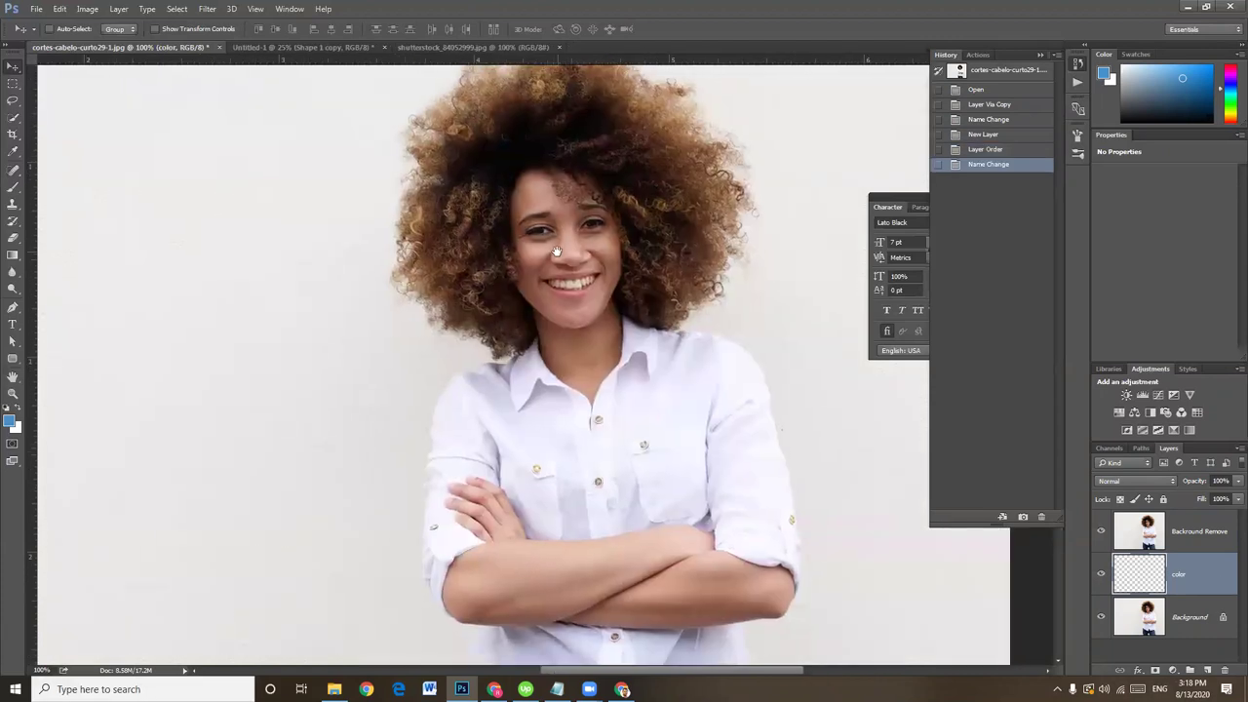
{"action": "left_click_drag", "start_coordinate": [555, 219], "coordinate": [544, 280]}
{"action": "left_click_drag", "start_coordinate": [630, 251], "coordinate": [598, 298]}
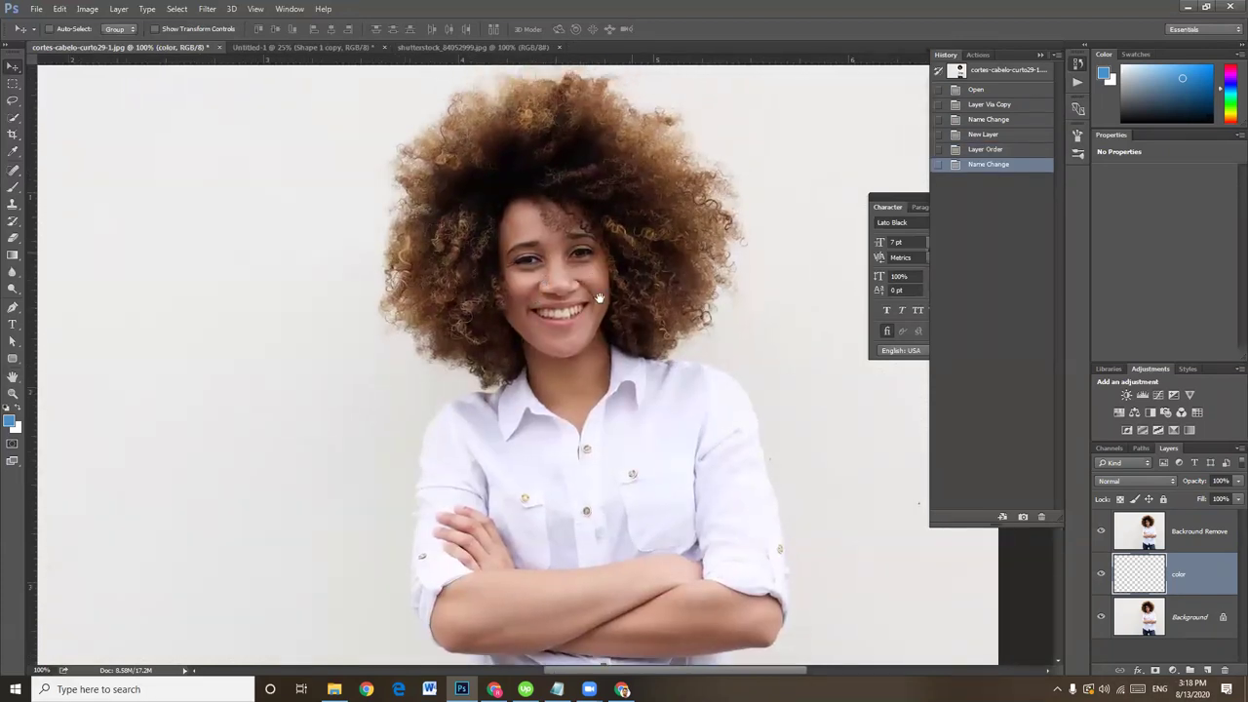
Step: Add a Solid Color fill layer in magenta (#d50055)
{"action": "left_click", "coordinate": [1136, 669]}
{"action": "left_click", "coordinate": [1125, 672]}
{"action": "left_click", "coordinate": [1174, 673]}
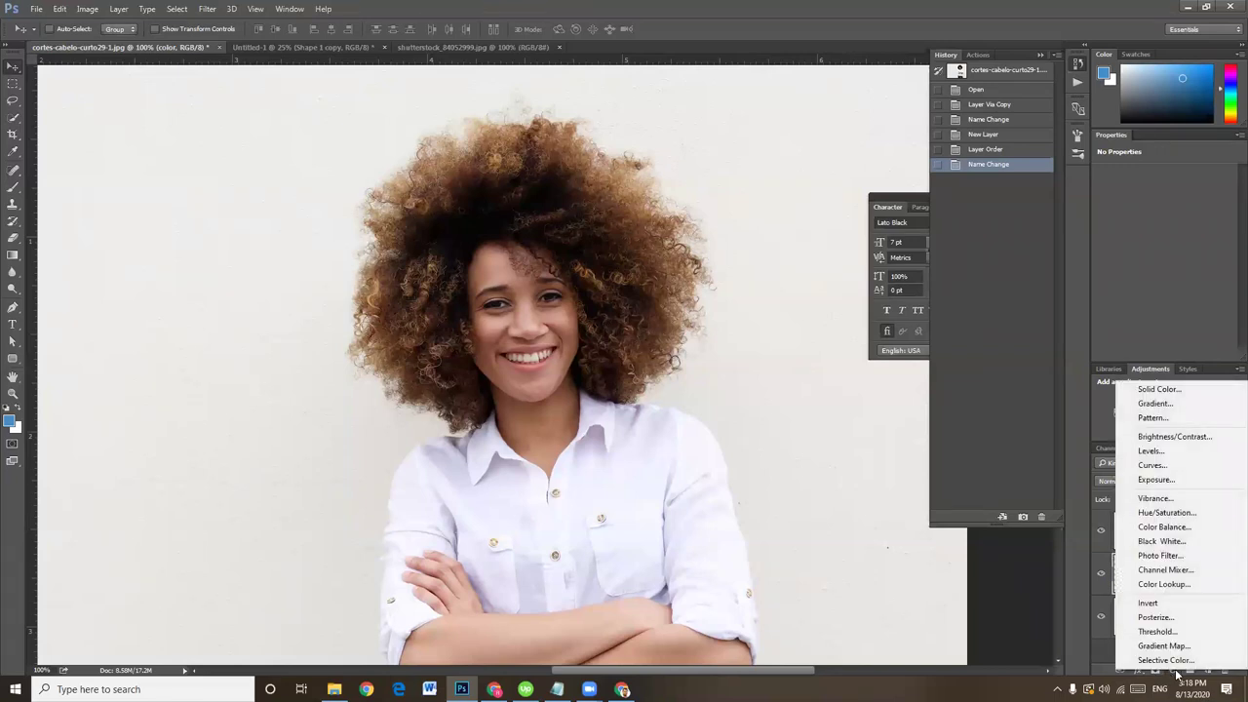
{"action": "left_click", "coordinate": [1175, 391]}
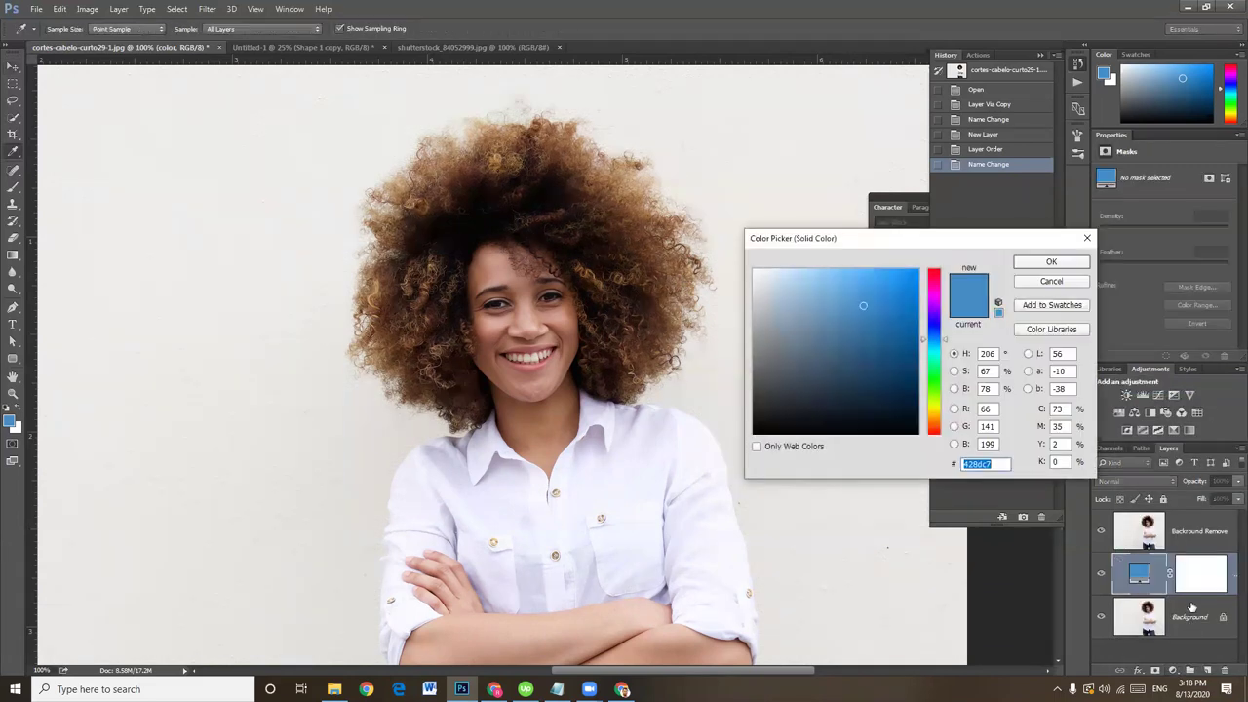
{"action": "left_click", "coordinate": [933, 282]}
{"action": "left_click_drag", "start_coordinate": [899, 297], "coordinate": [917, 295]}
{"action": "left_click", "coordinate": [1050, 264]}
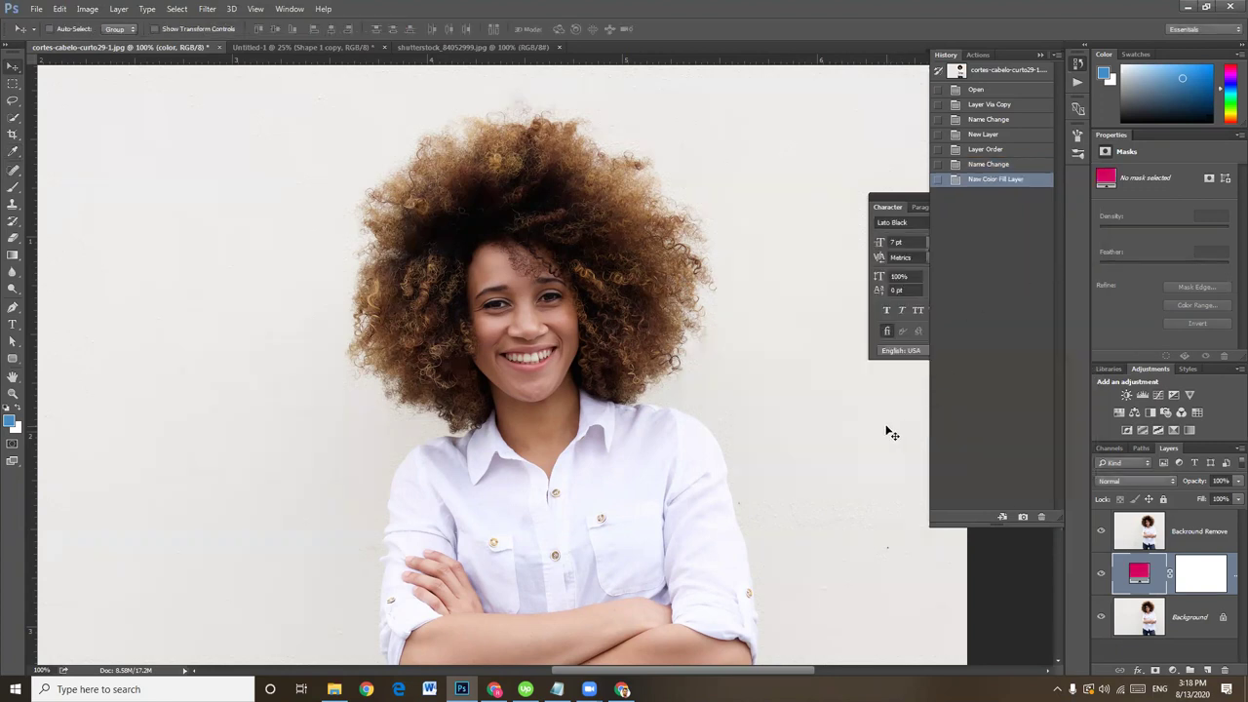
Step: Toggle the photo layer's visibility to check the magenta fill beneath it
{"action": "key", "text": "ctrl+minus"}
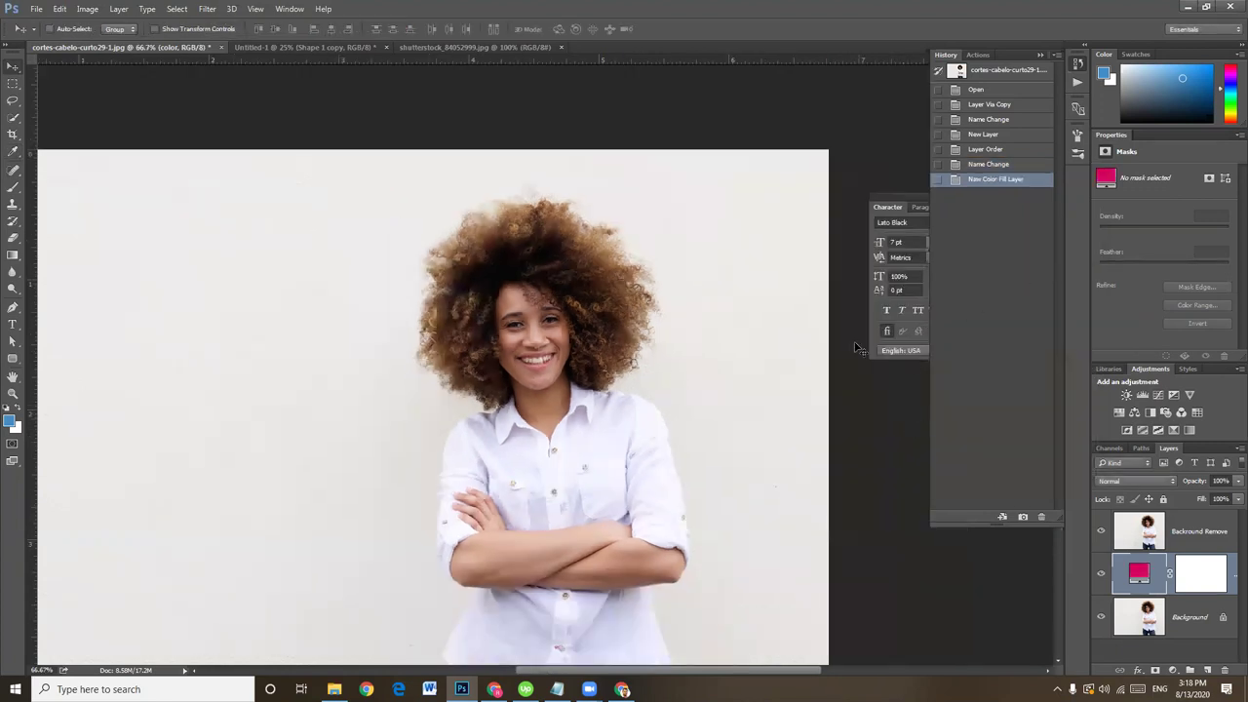
{"action": "left_click", "coordinate": [1102, 530]}
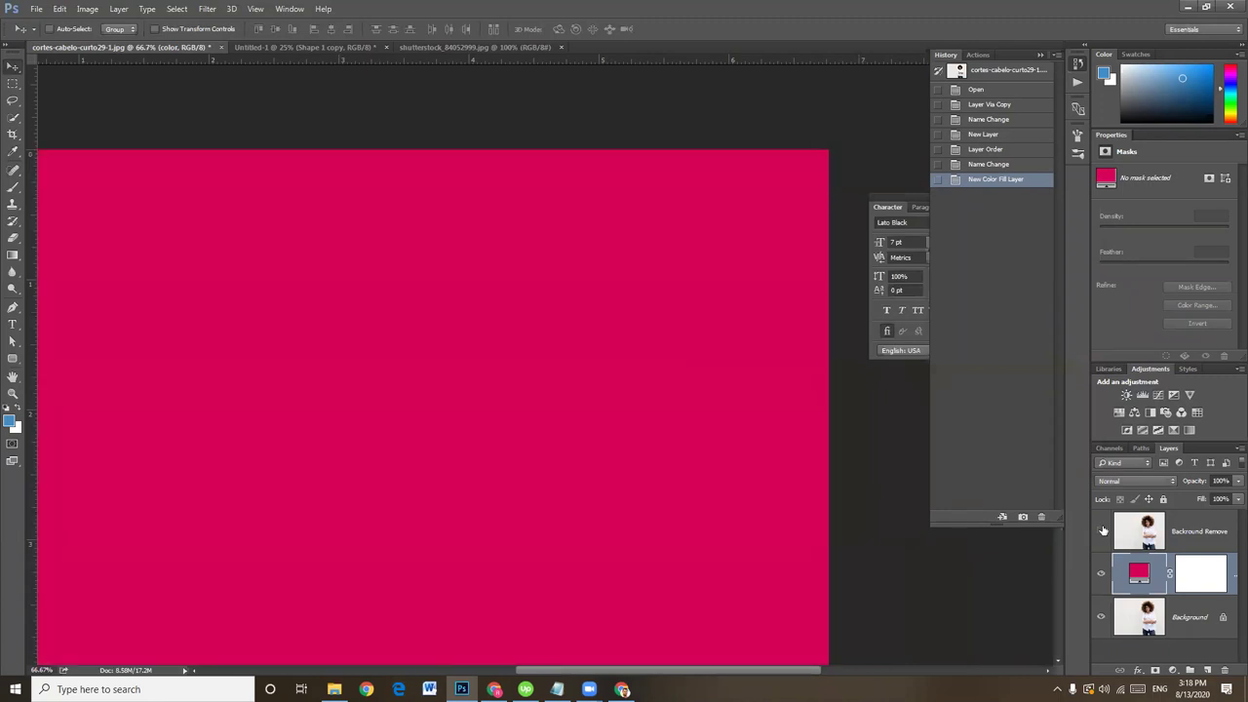
{"action": "left_click", "coordinate": [1101, 530]}
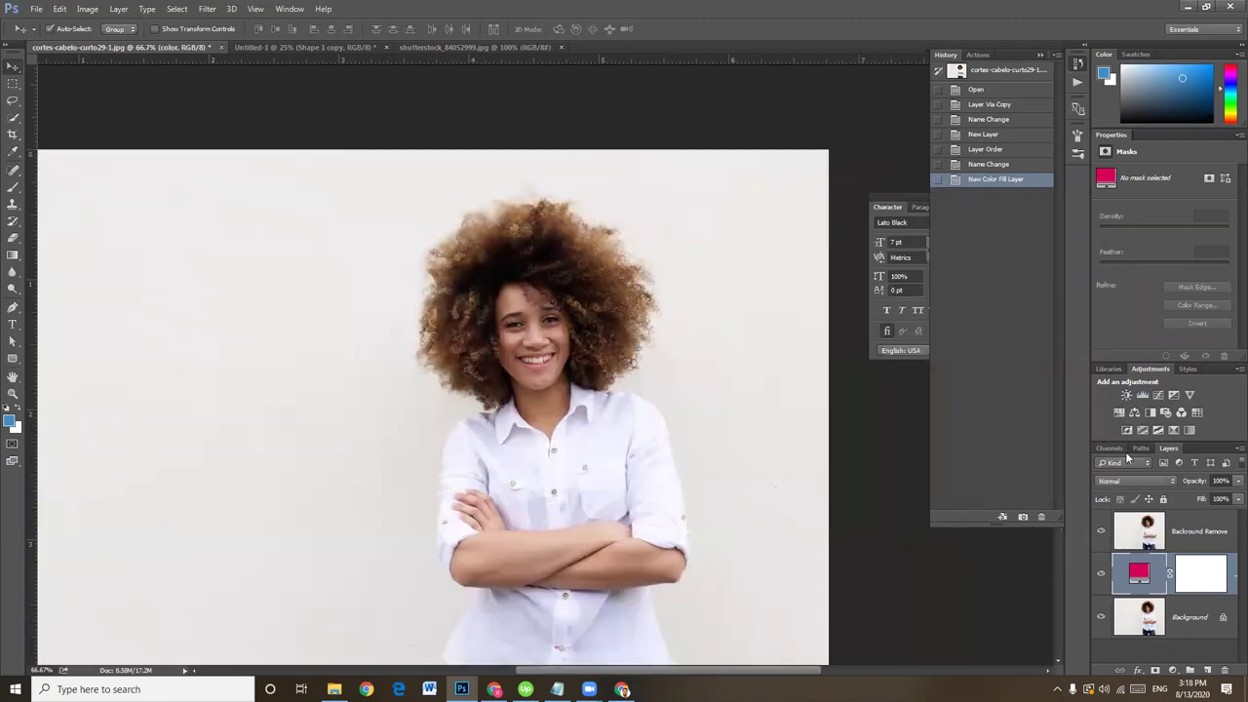
{"action": "key", "text": "ctrl+plus"}
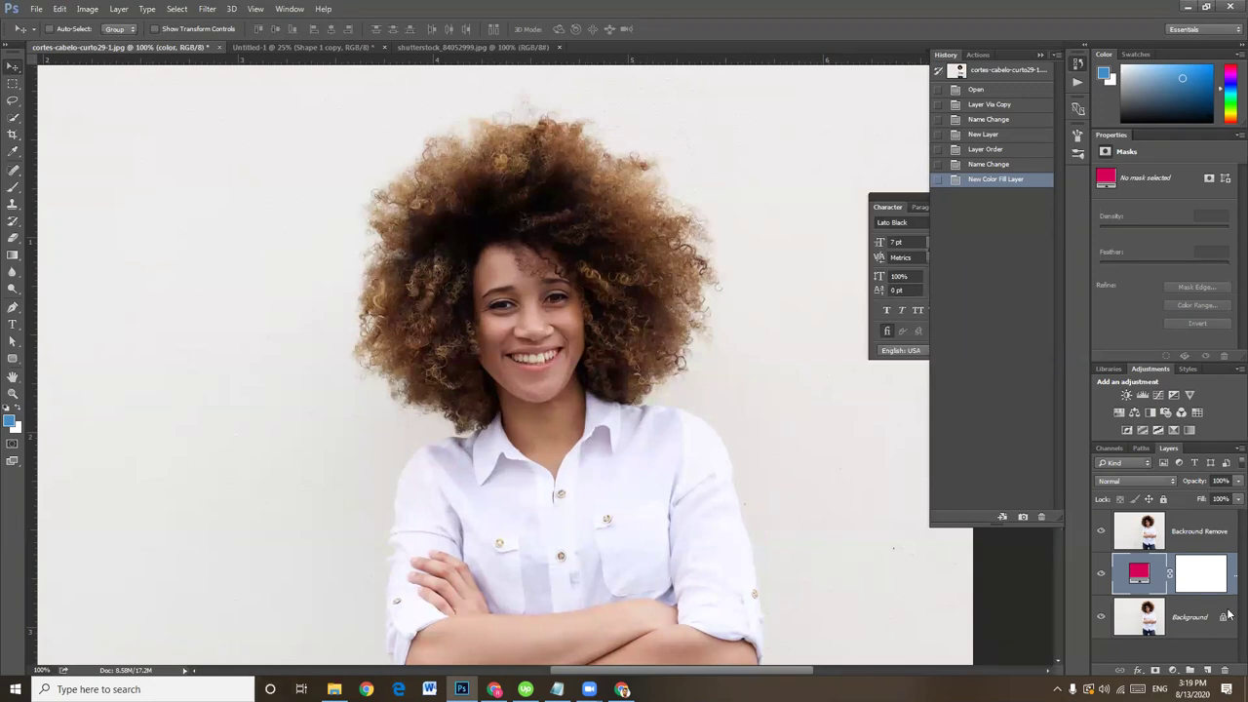
Step: Zoom and pan around the hair and face, then select the Backround Remove layer
{"action": "left_click_drag", "start_coordinate": [608, 298], "coordinate": [607, 303]}
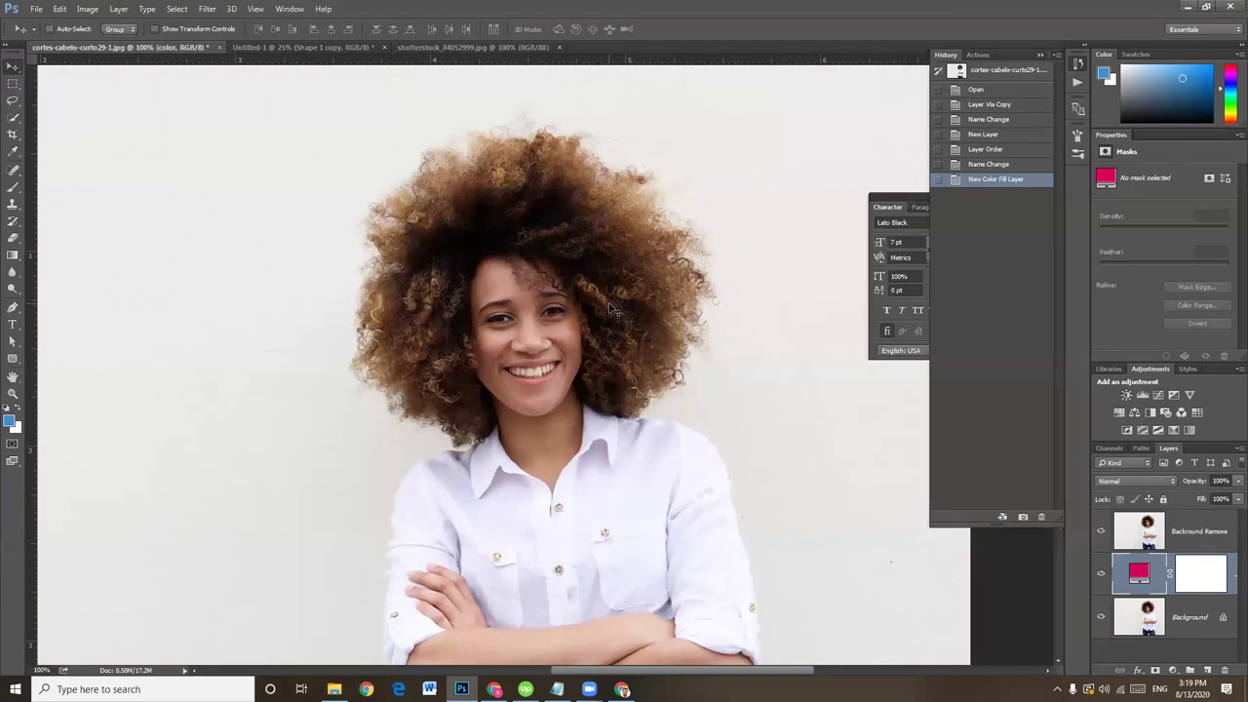
{"action": "key", "text": "ctrl+plus"}
{"action": "key", "text": "ctrl+plus"}
{"action": "left_click_drag", "start_coordinate": [284, 337], "coordinate": [392, 481]}
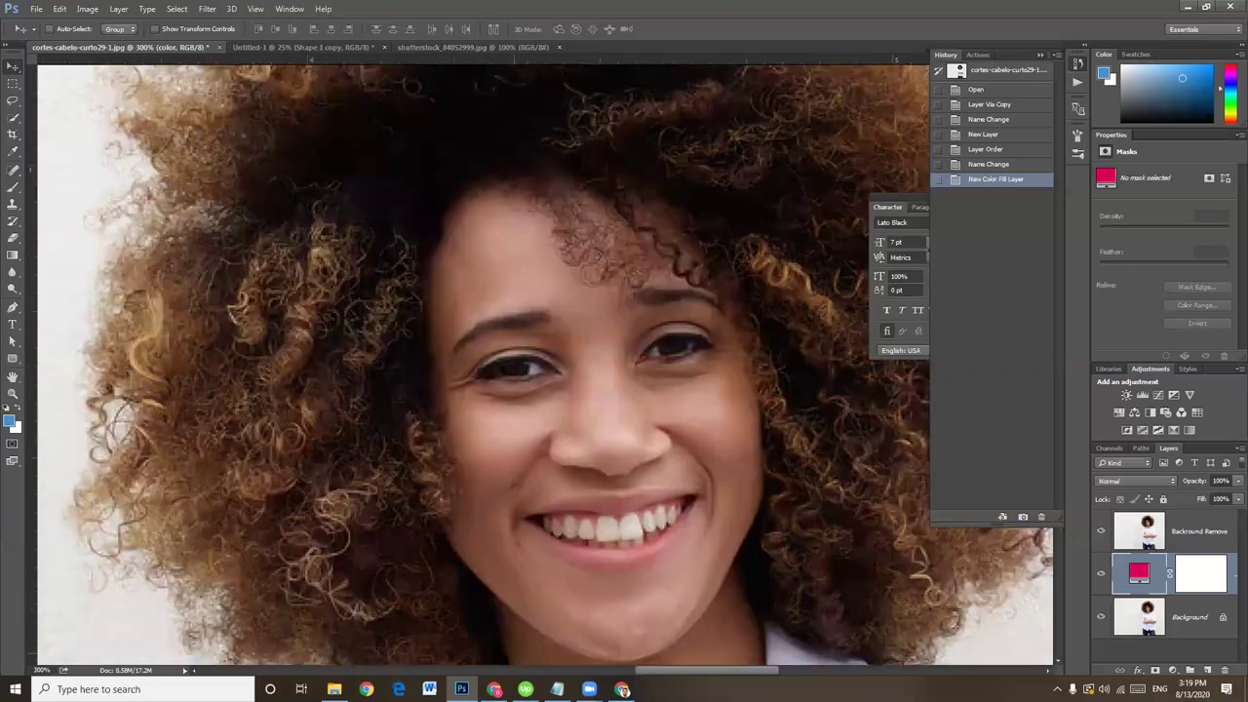
{"action": "scroll", "coordinate": [494, 239], "scroll_direction": "up", "scroll_amount": 5}
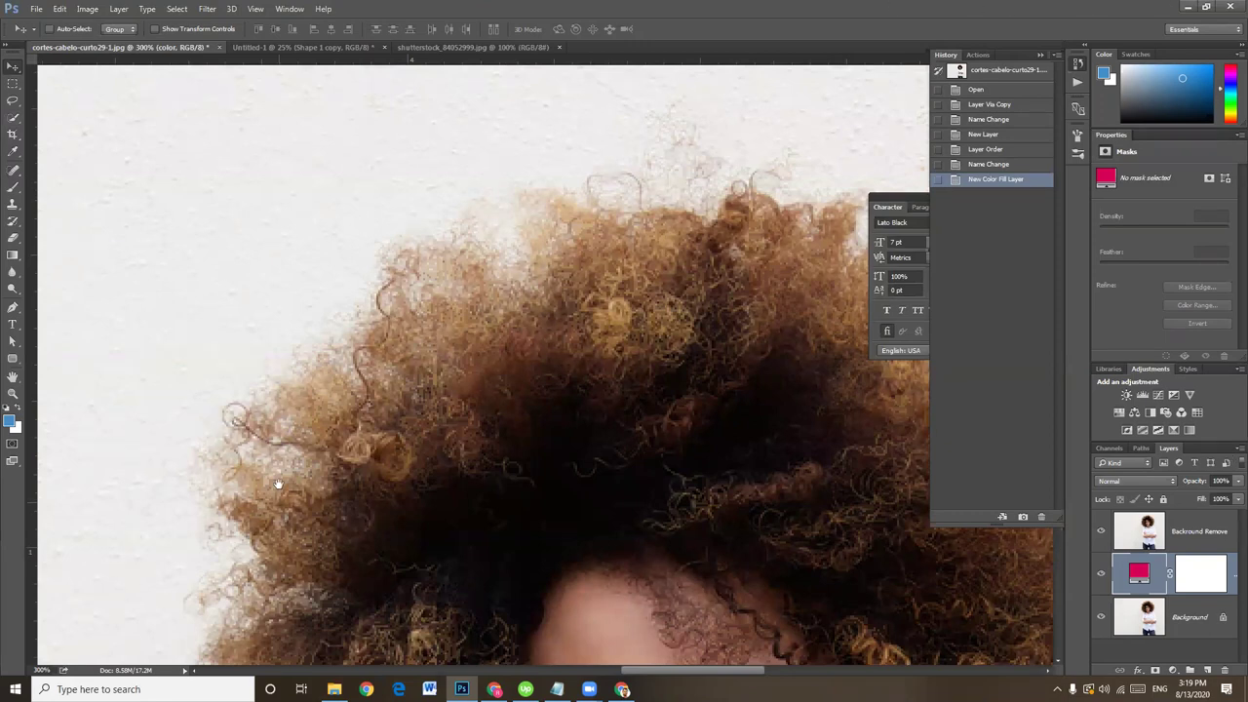
{"action": "left_click_drag", "start_coordinate": [278, 483], "coordinate": [300, 435]}
{"action": "left_click_drag", "start_coordinate": [277, 484], "coordinate": [303, 438]}
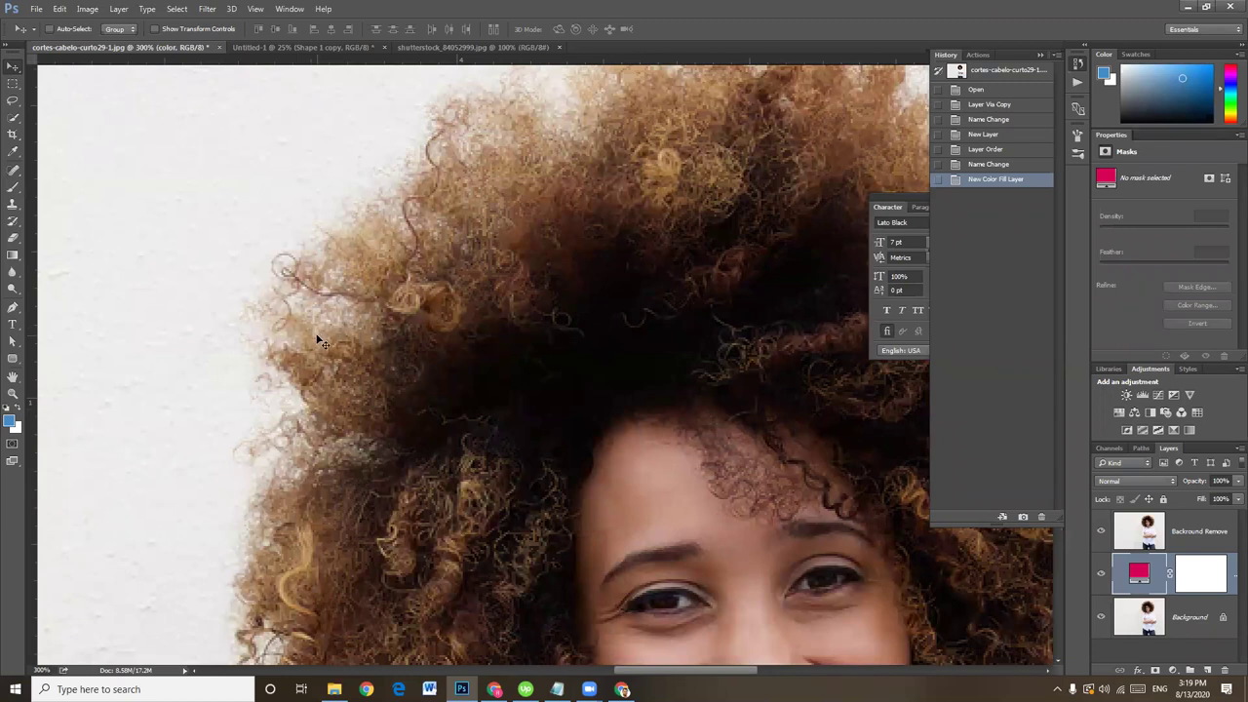
{"action": "key", "text": "ctrl+minus"}
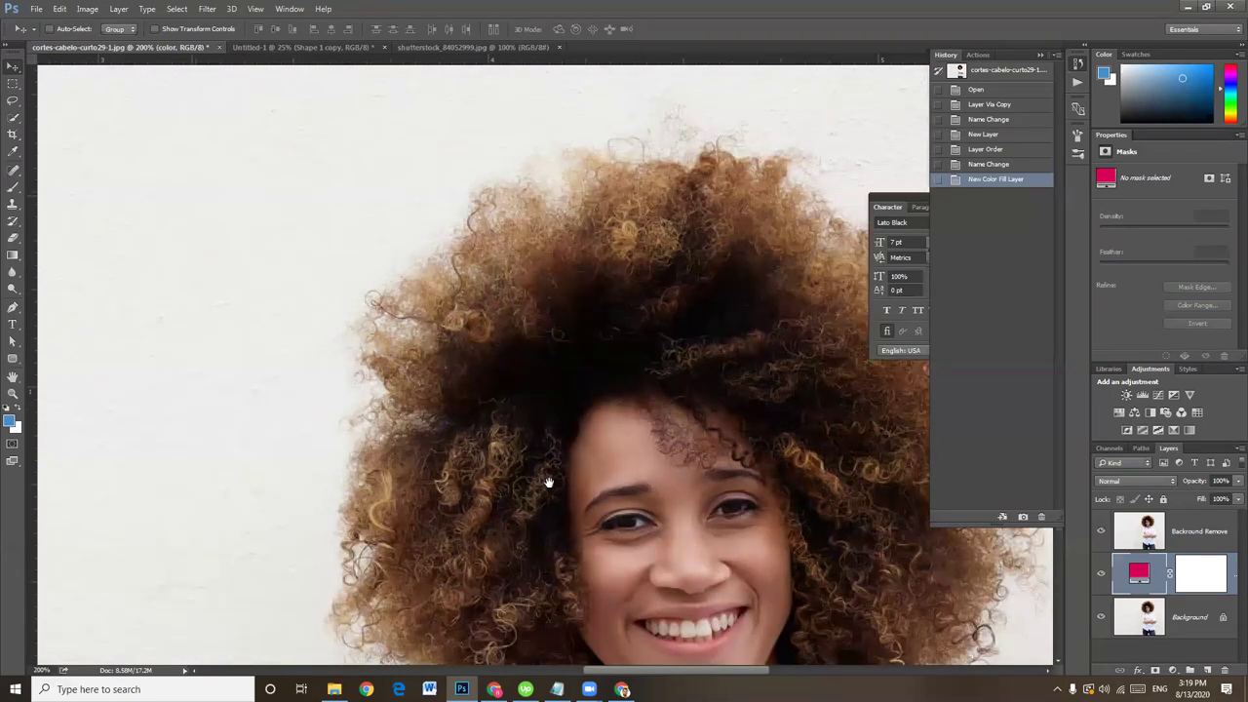
{"action": "left_click_drag", "start_coordinate": [472, 400], "coordinate": [487, 288]}
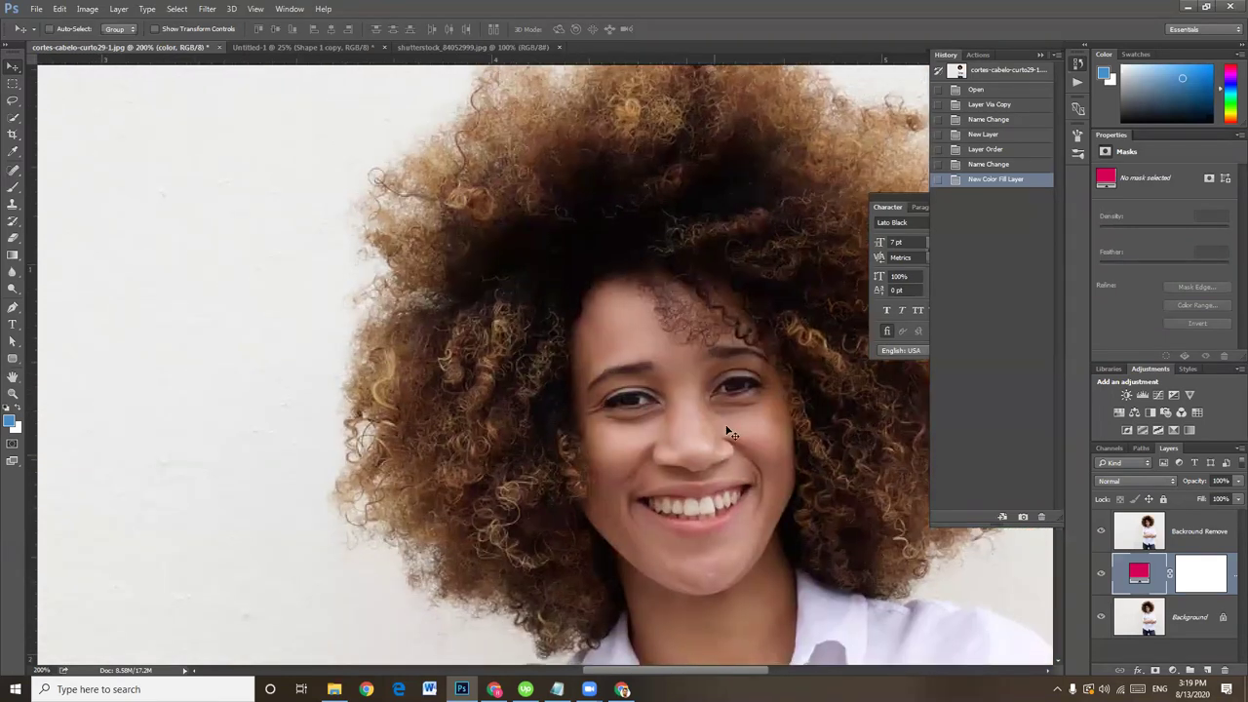
{"action": "left_click", "coordinate": [1206, 531]}
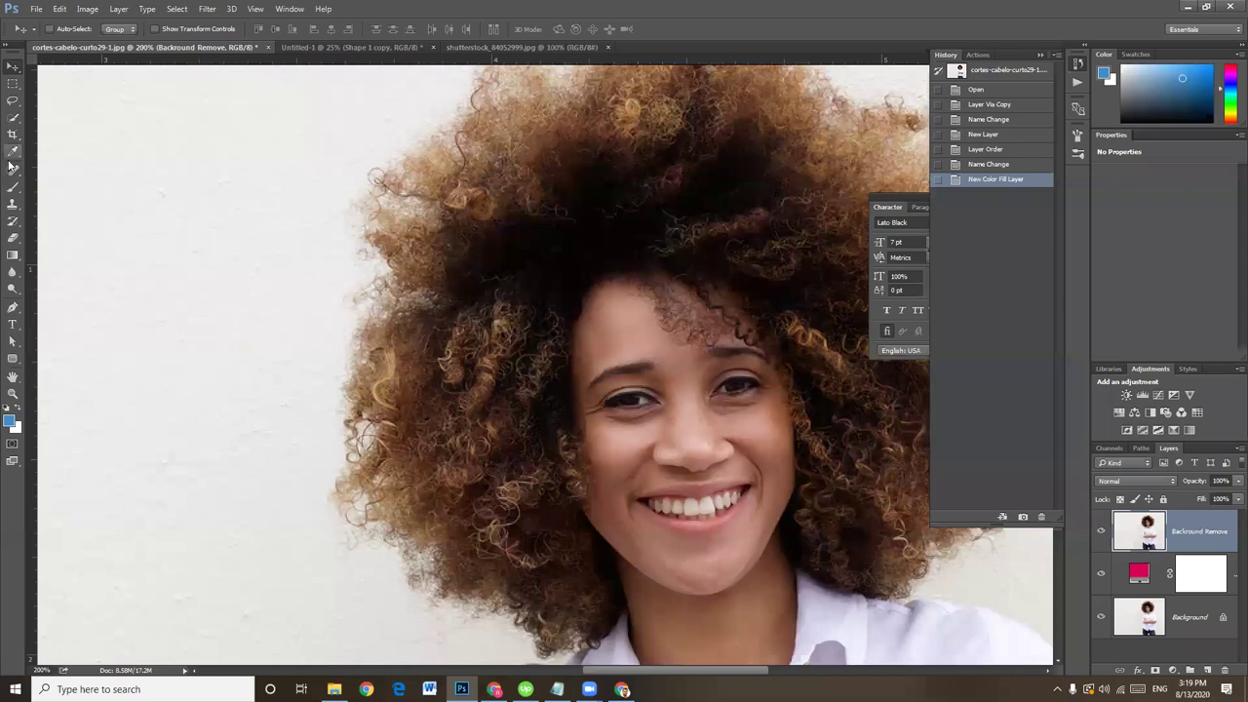
Step: Switch to the Background Eraser Tool and enlarge its brush to about 28 px
{"action": "left_click", "coordinate": [14, 240]}
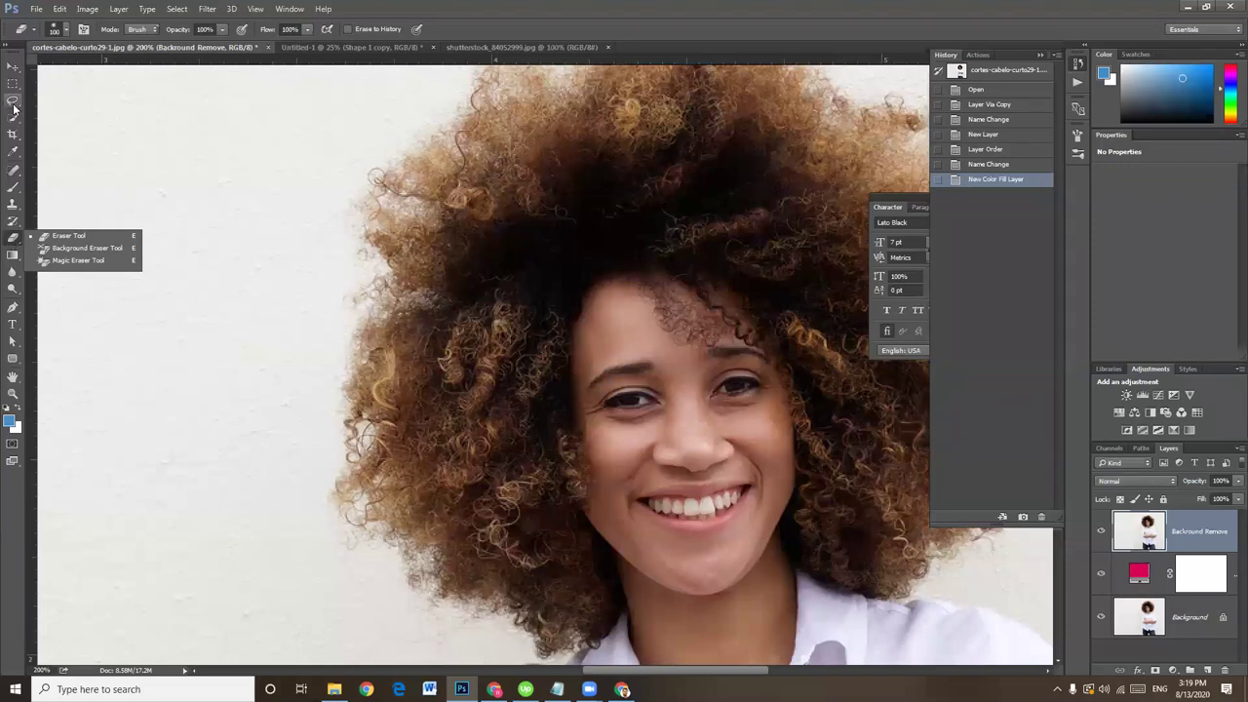
{"action": "left_click", "coordinate": [89, 248]}
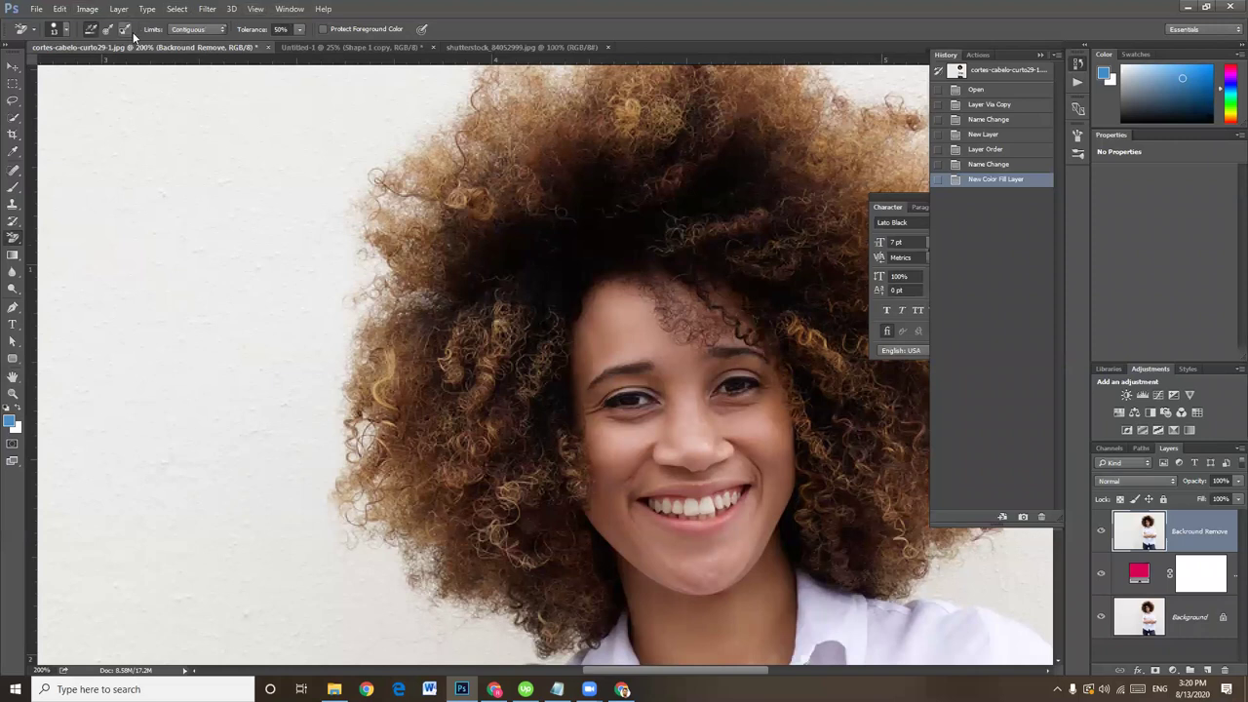
{"action": "left_click", "coordinate": [66, 31]}
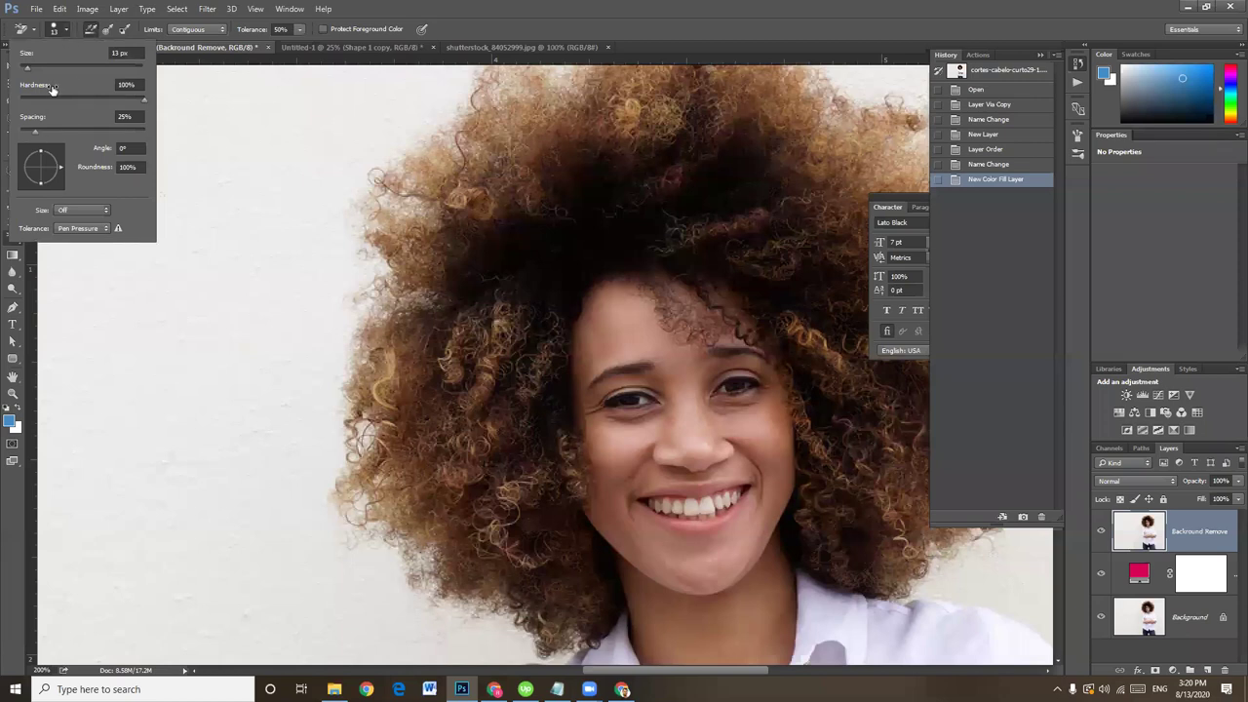
{"action": "left_click_drag", "start_coordinate": [27, 69], "coordinate": [36, 68]}
{"action": "key", "text": "Return"}
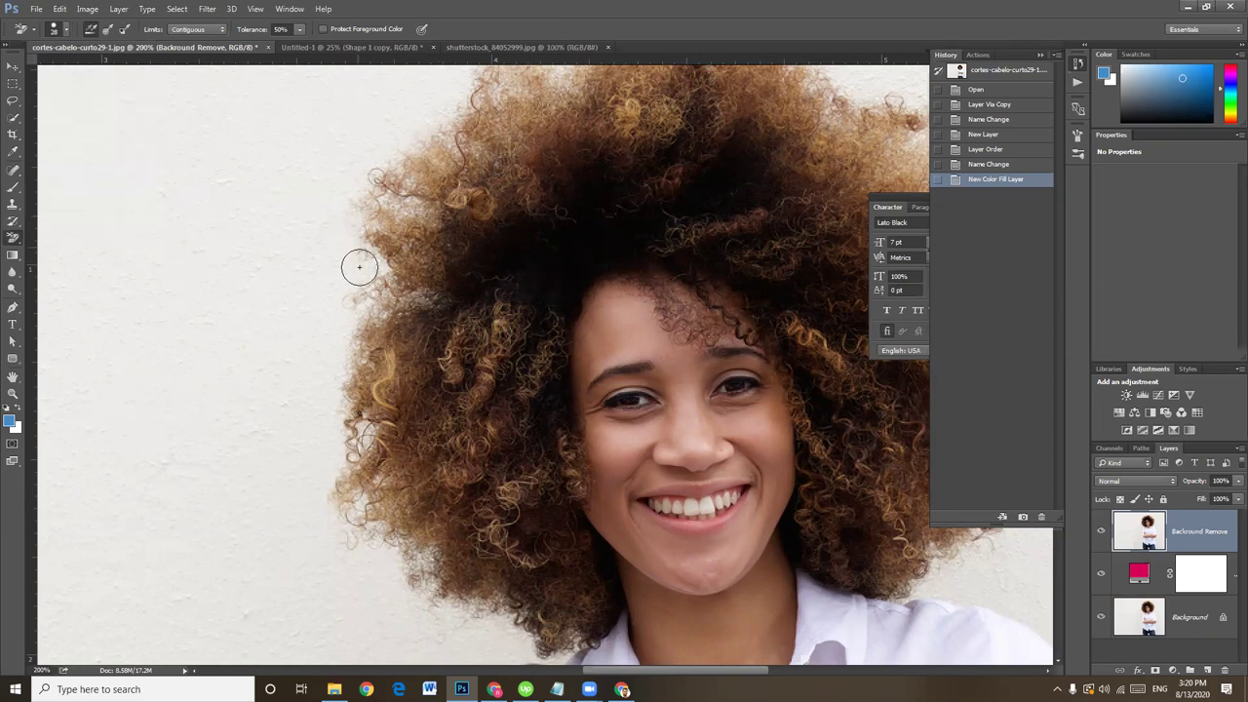
Step: Set the eraser brush to 30 px with Sampling: Once
{"action": "left_click", "coordinate": [65, 29]}
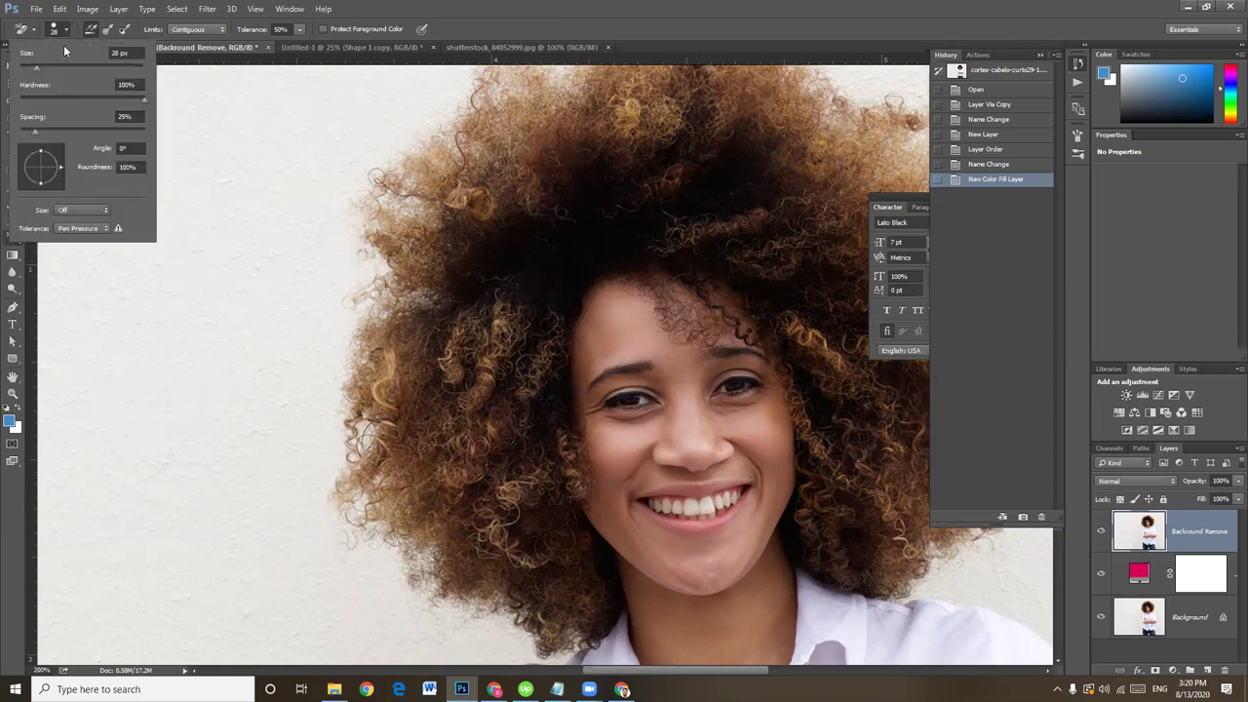
{"action": "left_click_drag", "start_coordinate": [36, 68], "coordinate": [38, 70]}
{"action": "left_click", "coordinate": [104, 31]}
{"action": "left_click", "coordinate": [107, 31]}
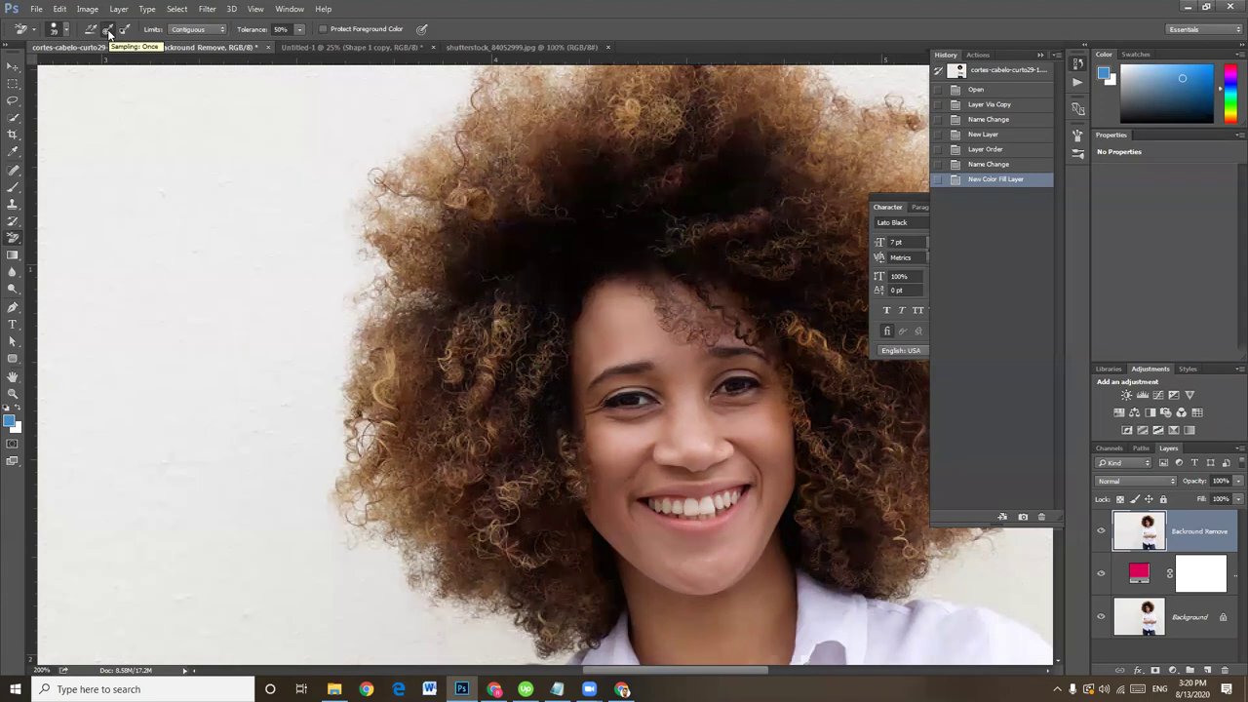
Step: Set the eraser Limits to Discontiguous and enable Protect Foreground Color
{"action": "left_click", "coordinate": [193, 30]}
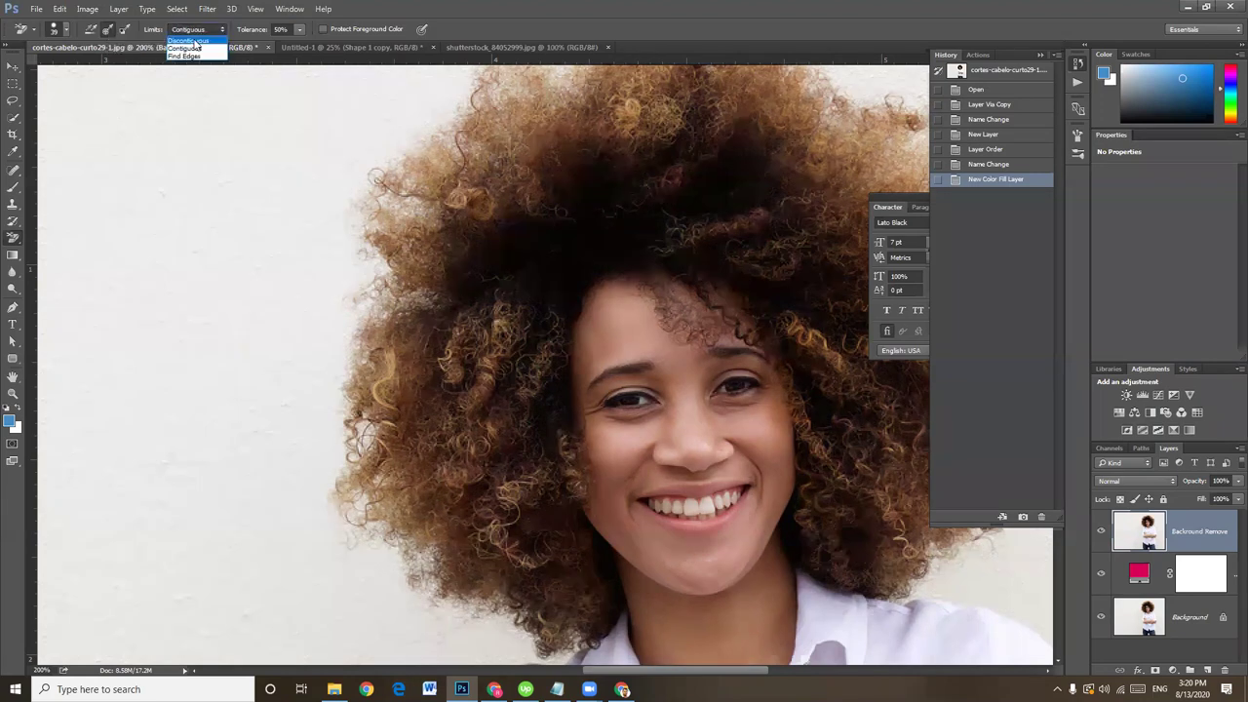
{"action": "left_click", "coordinate": [200, 41]}
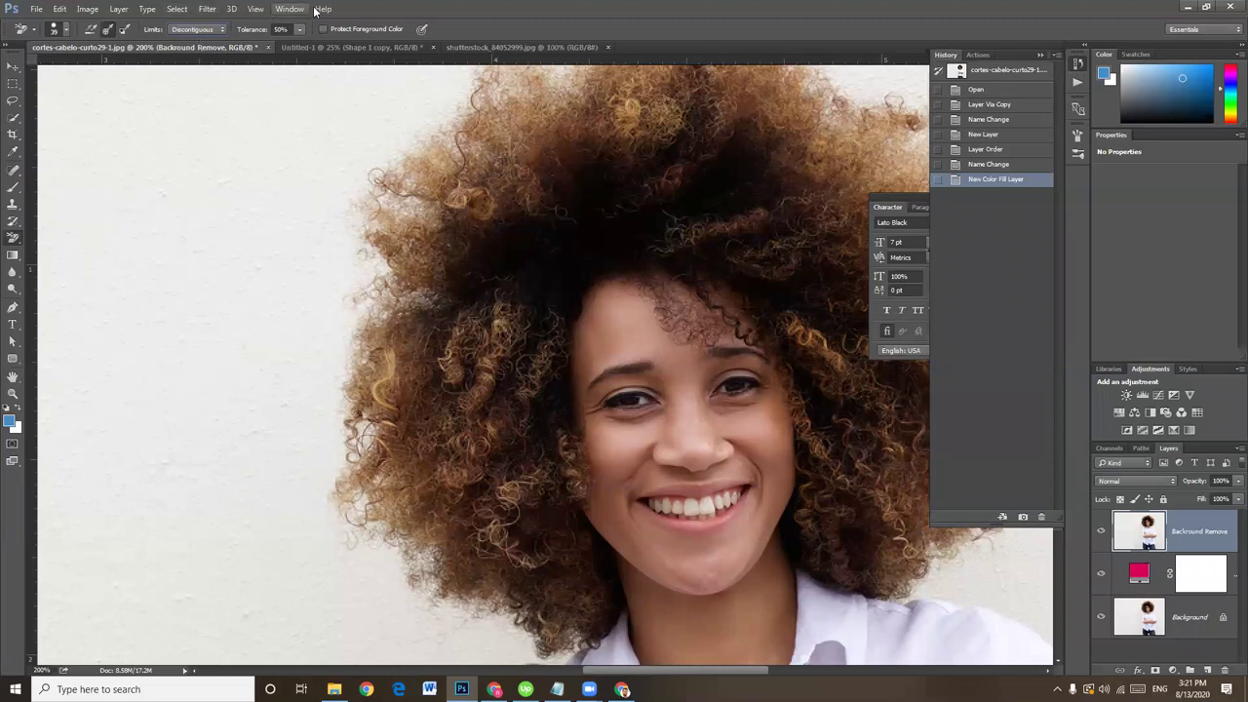
{"action": "left_click", "coordinate": [324, 29]}
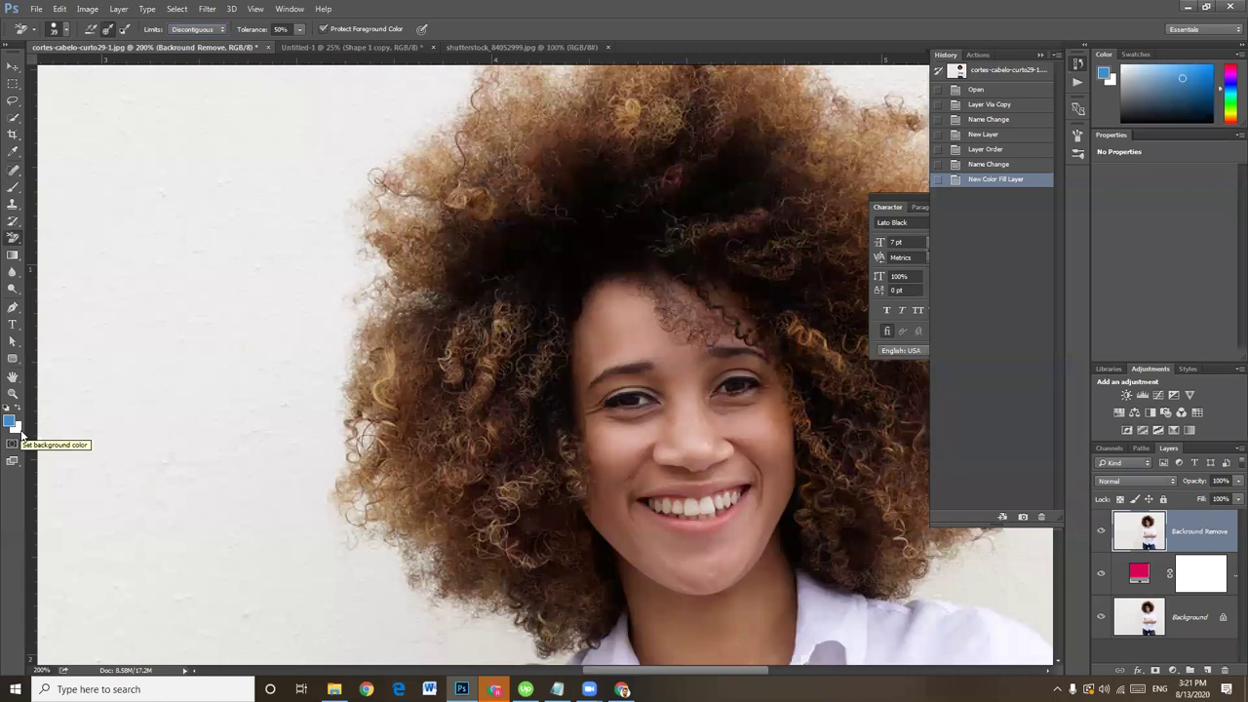
Step: Sample a medium hair brown (#9e8566) from the curls as the foreground colour
{"action": "left_click", "coordinate": [10, 420]}
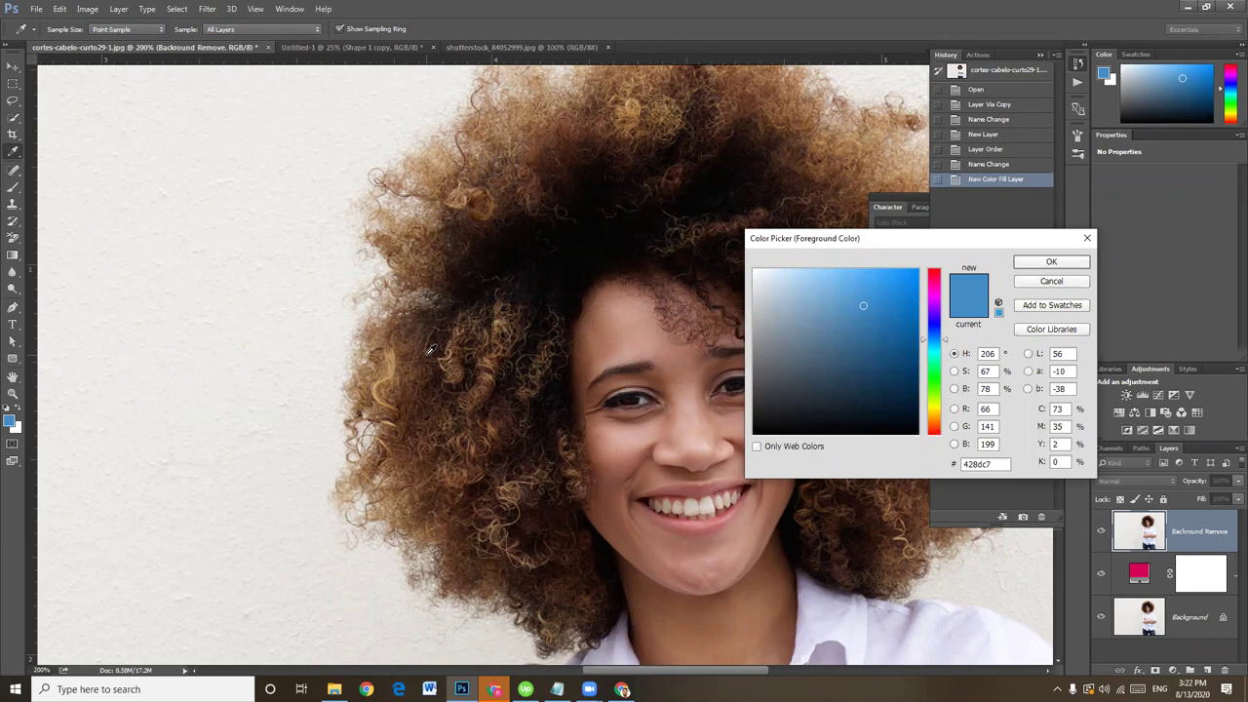
{"action": "left_click", "coordinate": [353, 372]}
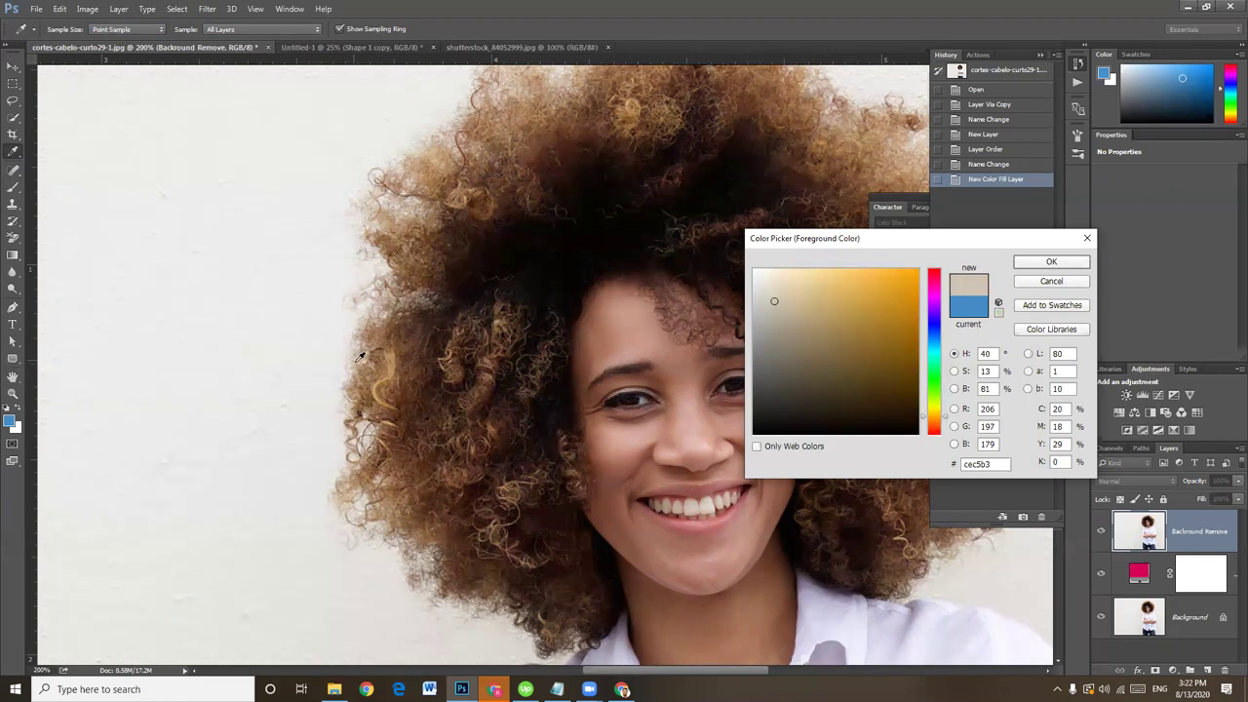
{"action": "left_click", "coordinate": [360, 357]}
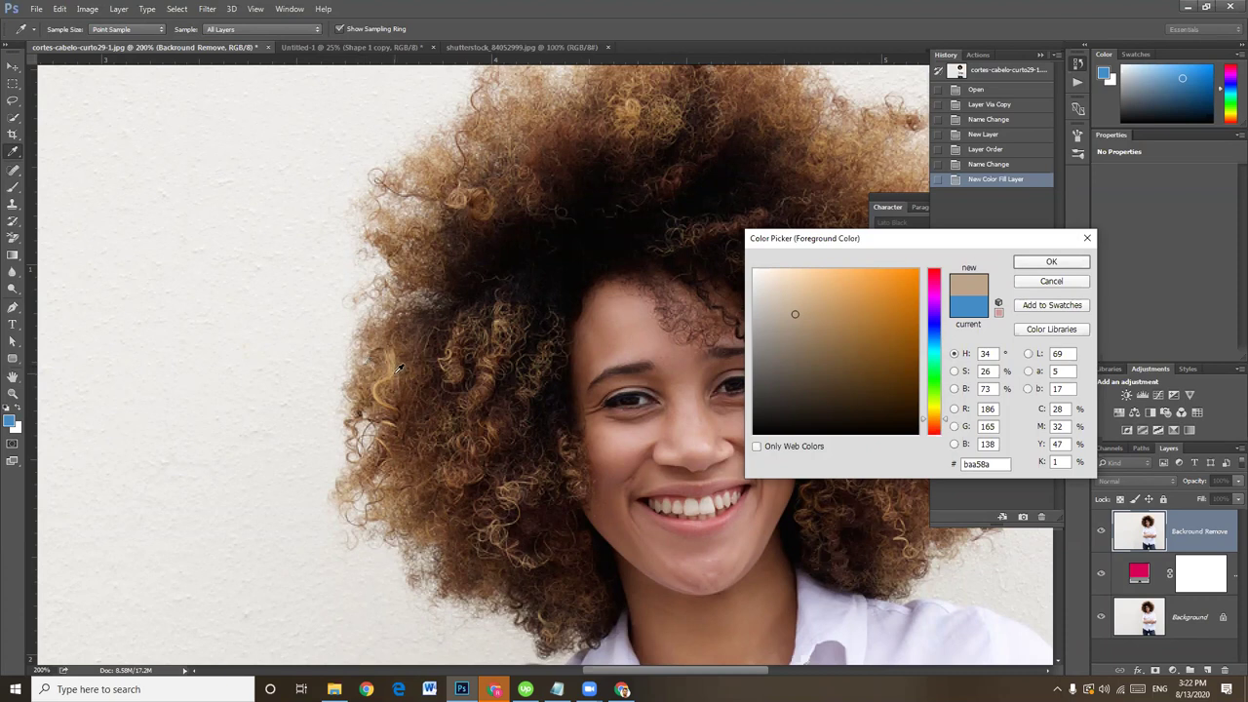
{"action": "left_click", "coordinate": [396, 499]}
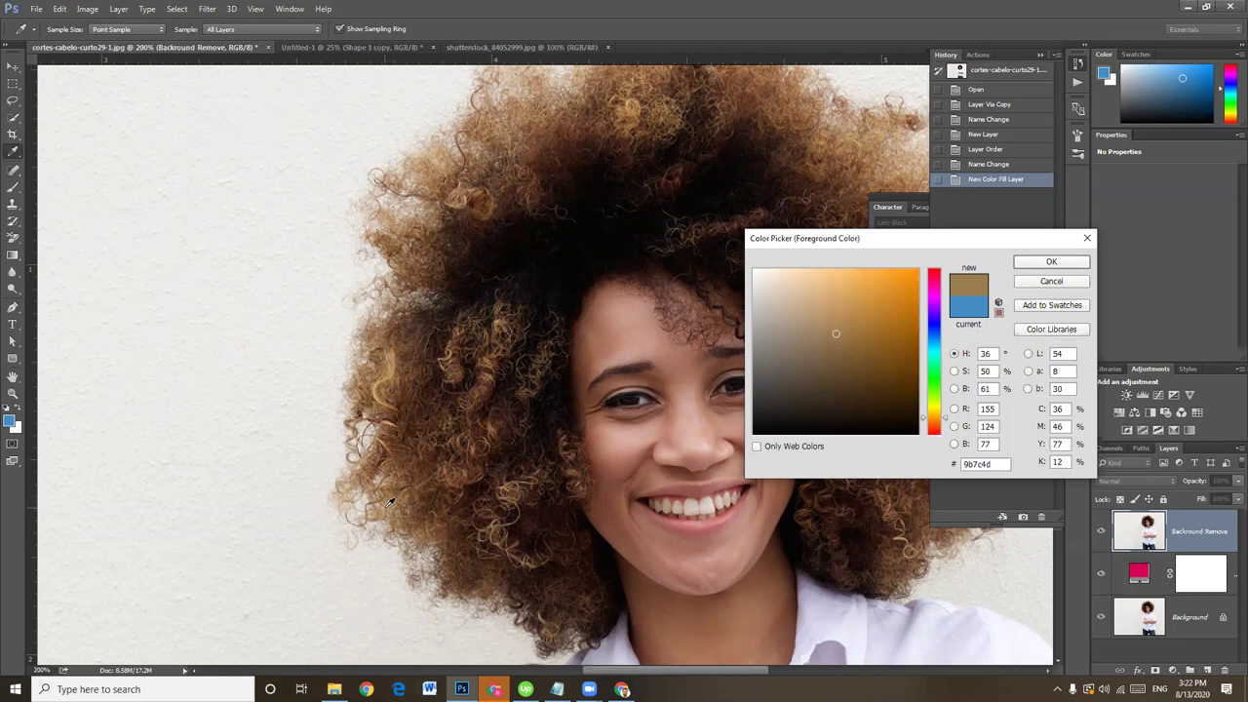
{"action": "left_click", "coordinate": [388, 501]}
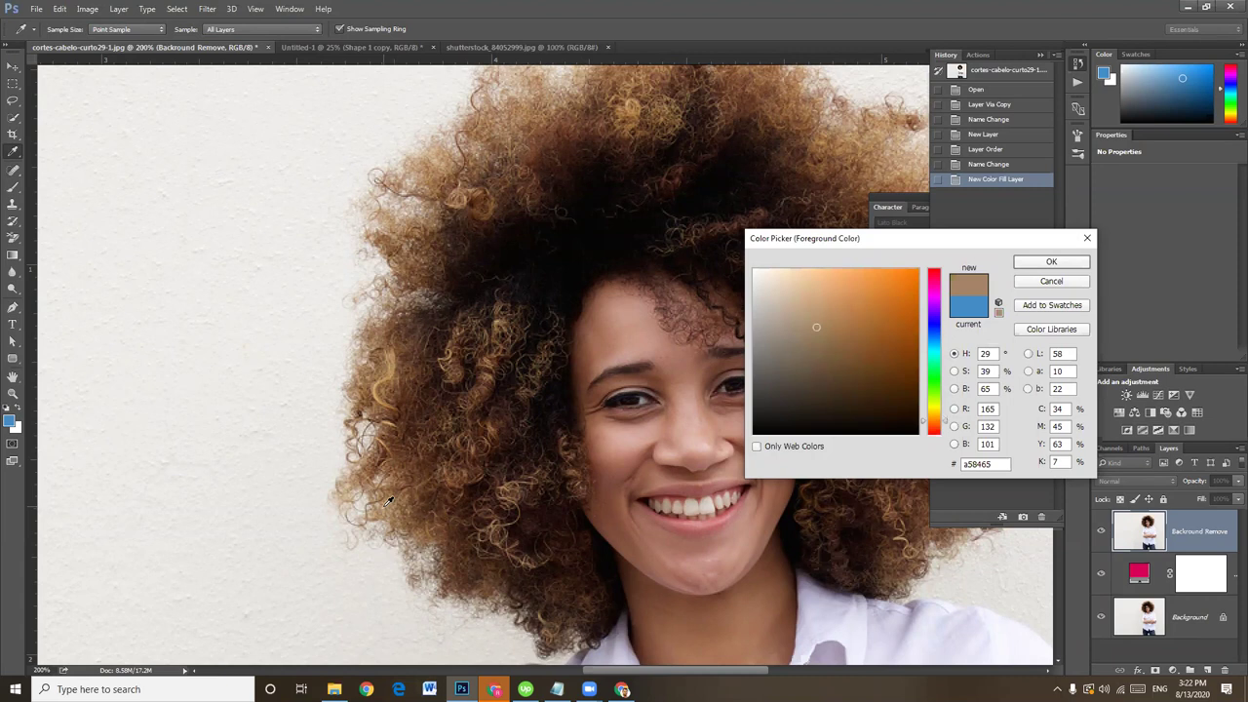
{"action": "left_click", "coordinate": [390, 503]}
{"action": "left_click", "coordinate": [385, 504]}
{"action": "left_click", "coordinate": [388, 505]}
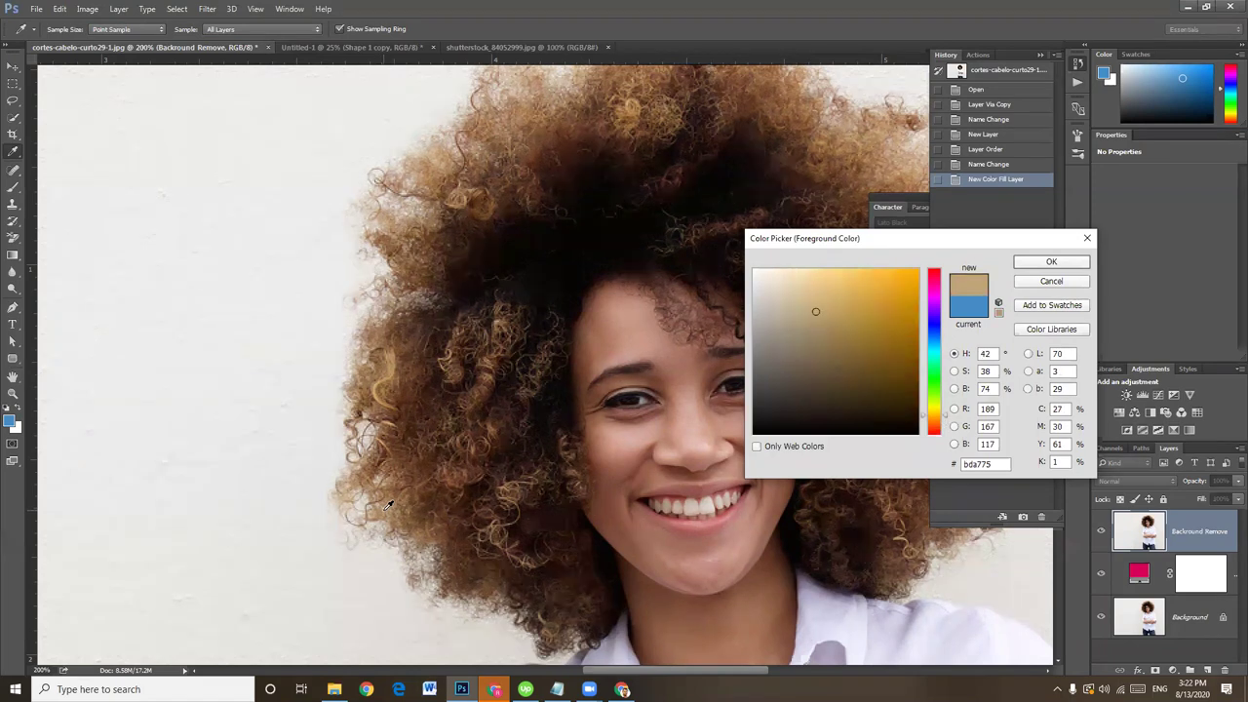
{"action": "left_click", "coordinate": [389, 504]}
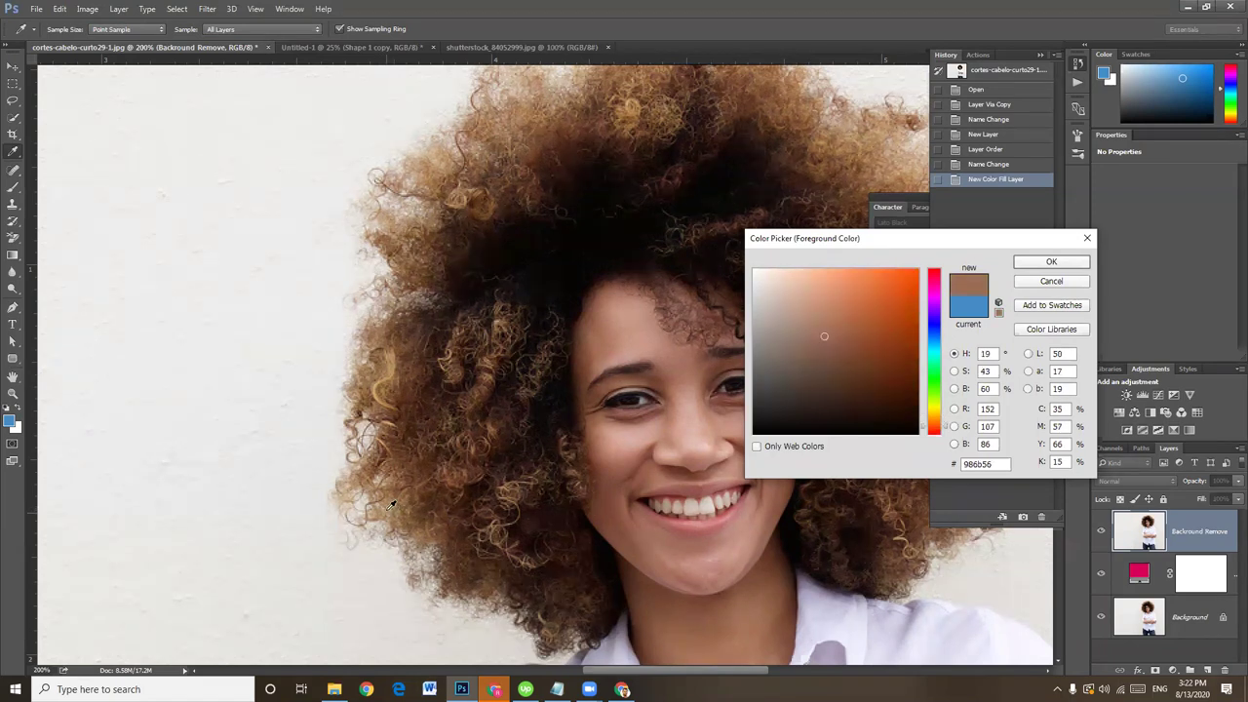
{"action": "left_click", "coordinate": [384, 507]}
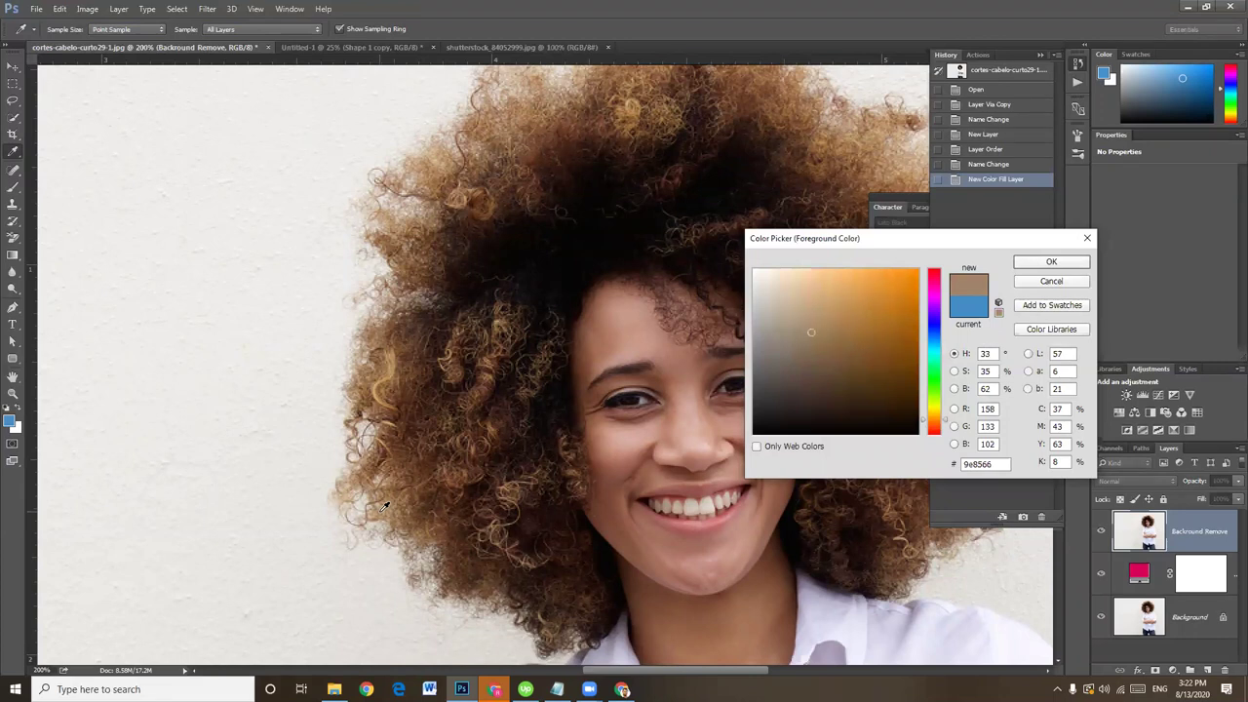
{"action": "left_click", "coordinate": [1082, 262]}
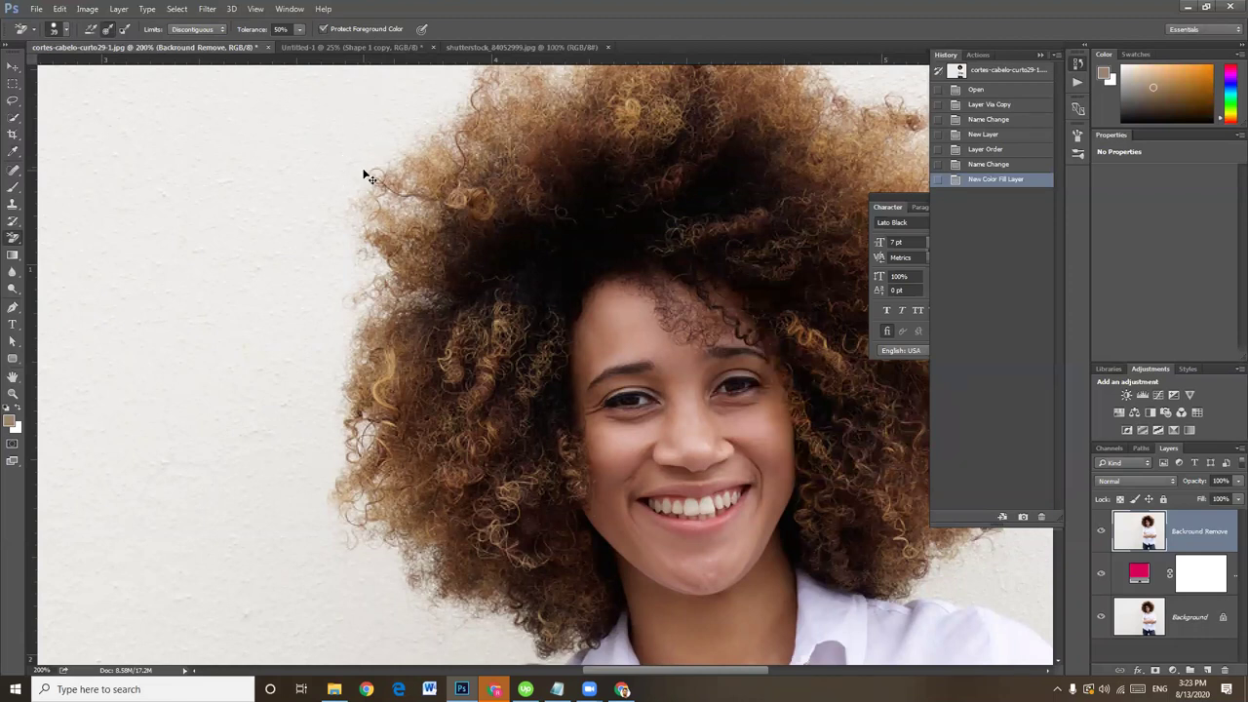
Step: Set eraser Tolerance to 20% and erase the white wall along the left hair edge
{"action": "left_click", "coordinate": [282, 30]}
{"action": "type", "text": "20"}
{"action": "key", "text": "Return"}
{"action": "mouse_move", "coordinate": [391, 211]}
{"action": "left_mouse_down"}
{"action": "mouse_move", "coordinate": [362, 220]}
{"action": "mouse_move", "coordinate": [381, 201]}
{"action": "mouse_move", "coordinate": [368, 195]}
{"action": "left_mouse_up"}
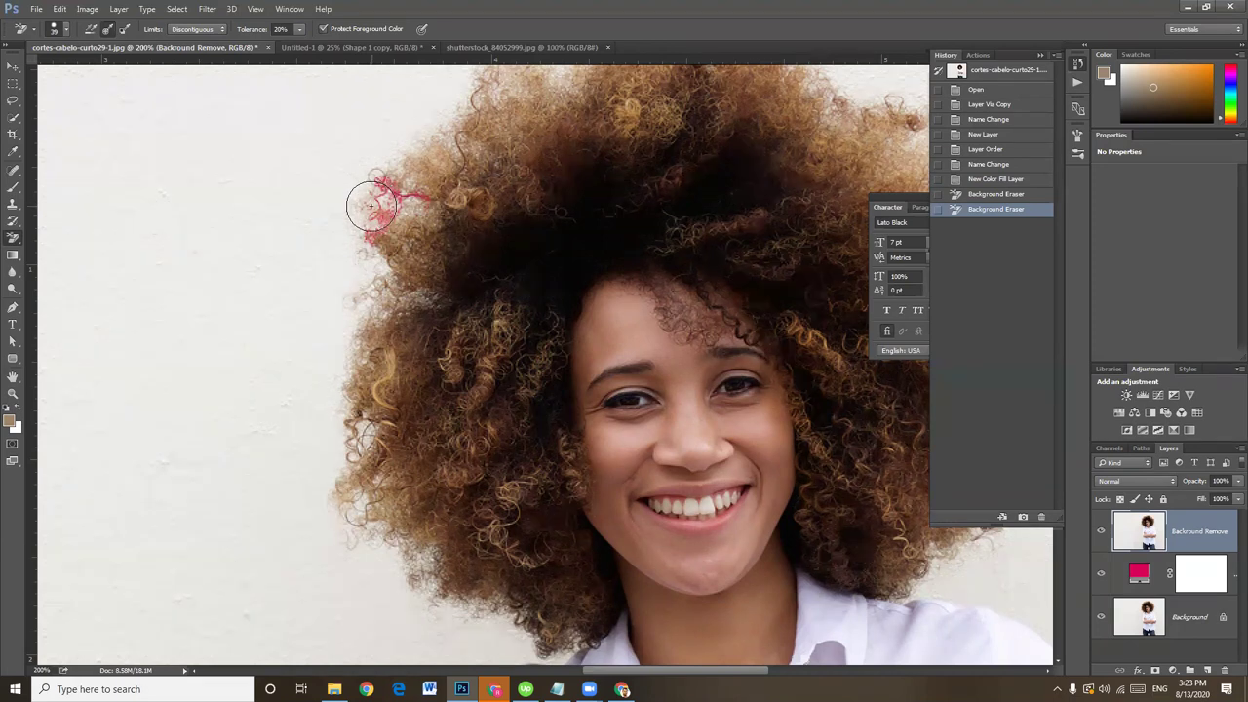
{"action": "mouse_move", "coordinate": [322, 267]}
{"action": "left_mouse_down"}
{"action": "mouse_move", "coordinate": [300, 255]}
{"action": "mouse_move", "coordinate": [329, 421]}
{"action": "mouse_move", "coordinate": [325, 273]}
{"action": "mouse_move", "coordinate": [349, 500]}
{"action": "mouse_move", "coordinate": [419, 595]}
{"action": "mouse_move", "coordinate": [440, 597]}
{"action": "mouse_move", "coordinate": [368, 492]}
{"action": "left_mouse_up"}
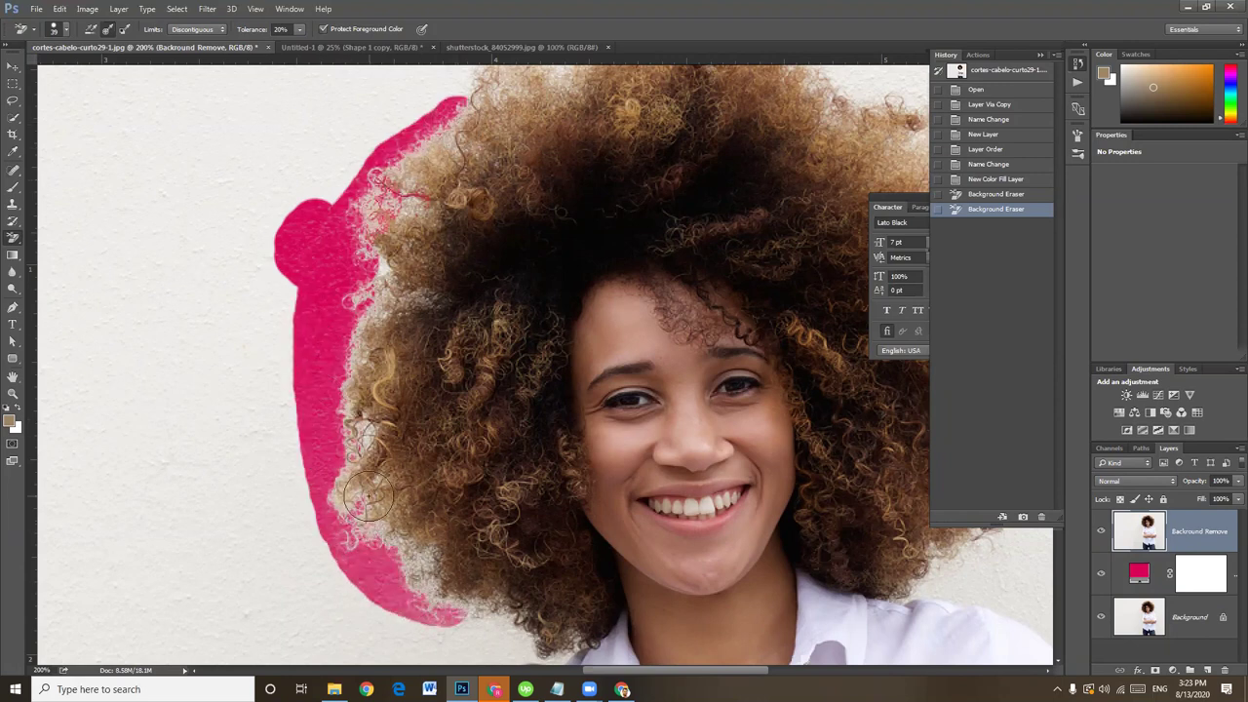
Step: Step back three times in History to remove the eraser strokes and magenta fill
{"action": "key", "text": "ctrl+plus"}
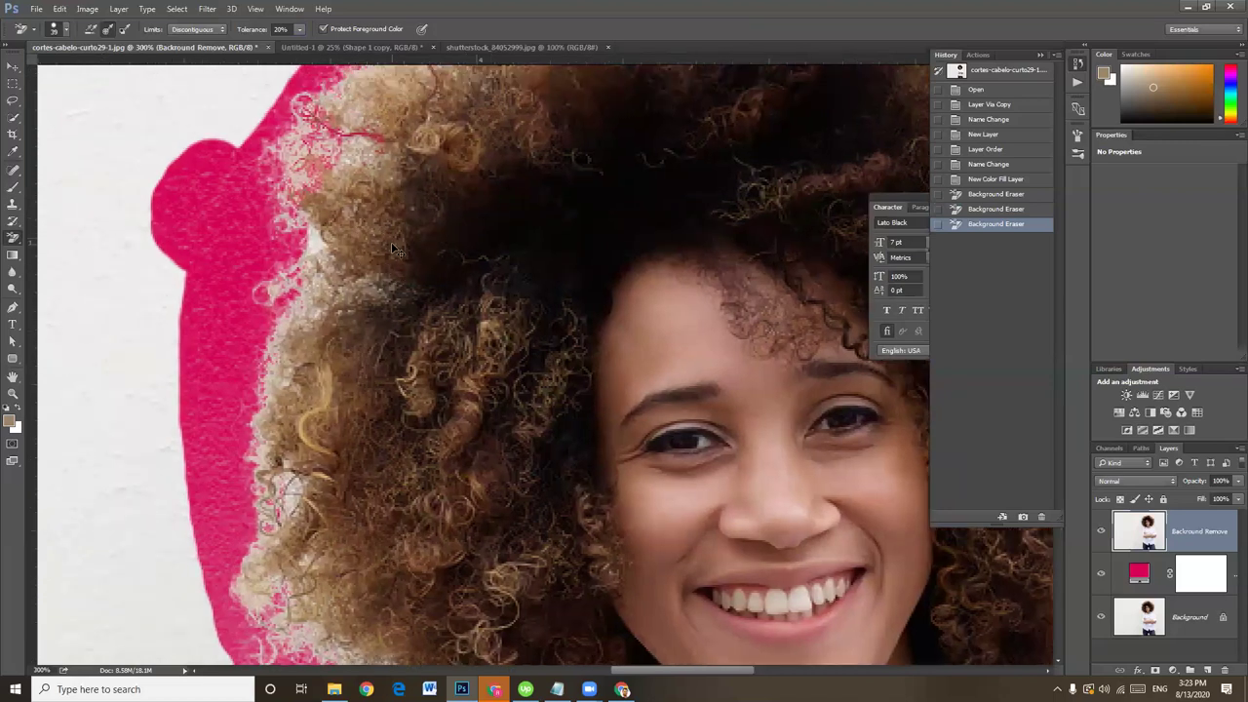
{"action": "key", "text": "ctrl+alt+z"}
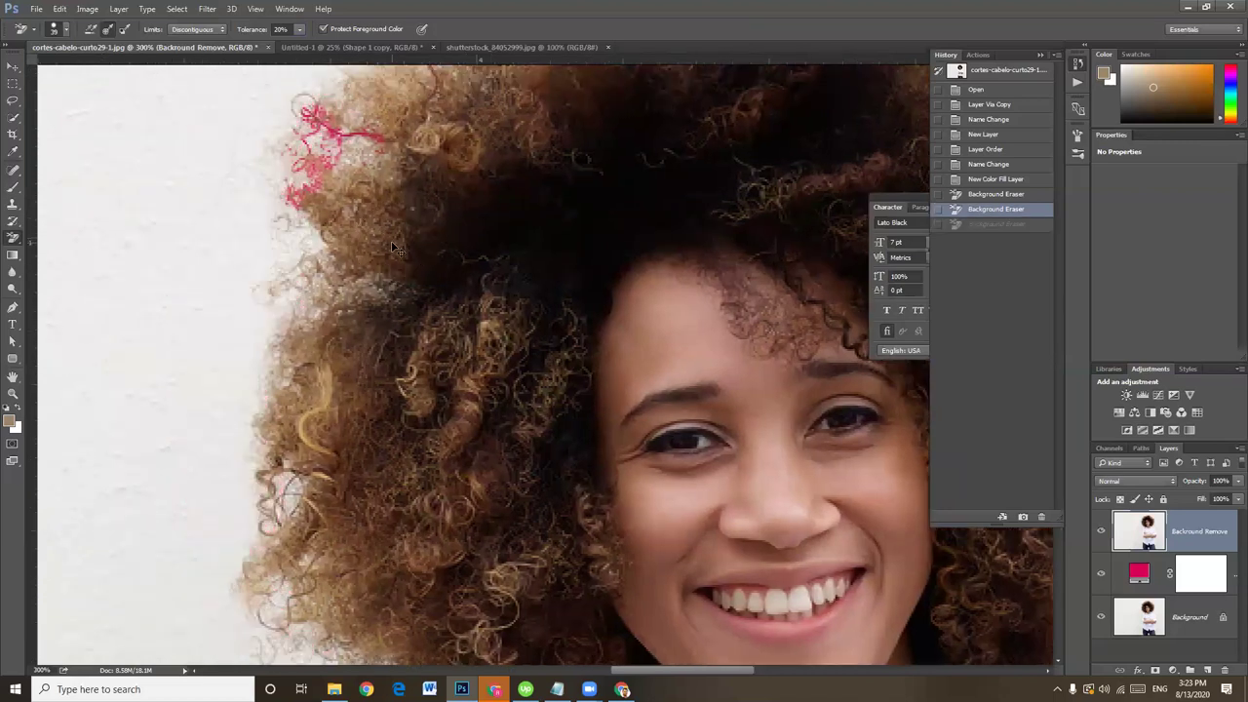
{"action": "key", "text": "ctrl+alt+z"}
{"action": "key", "text": "ctrl+alt+z"}
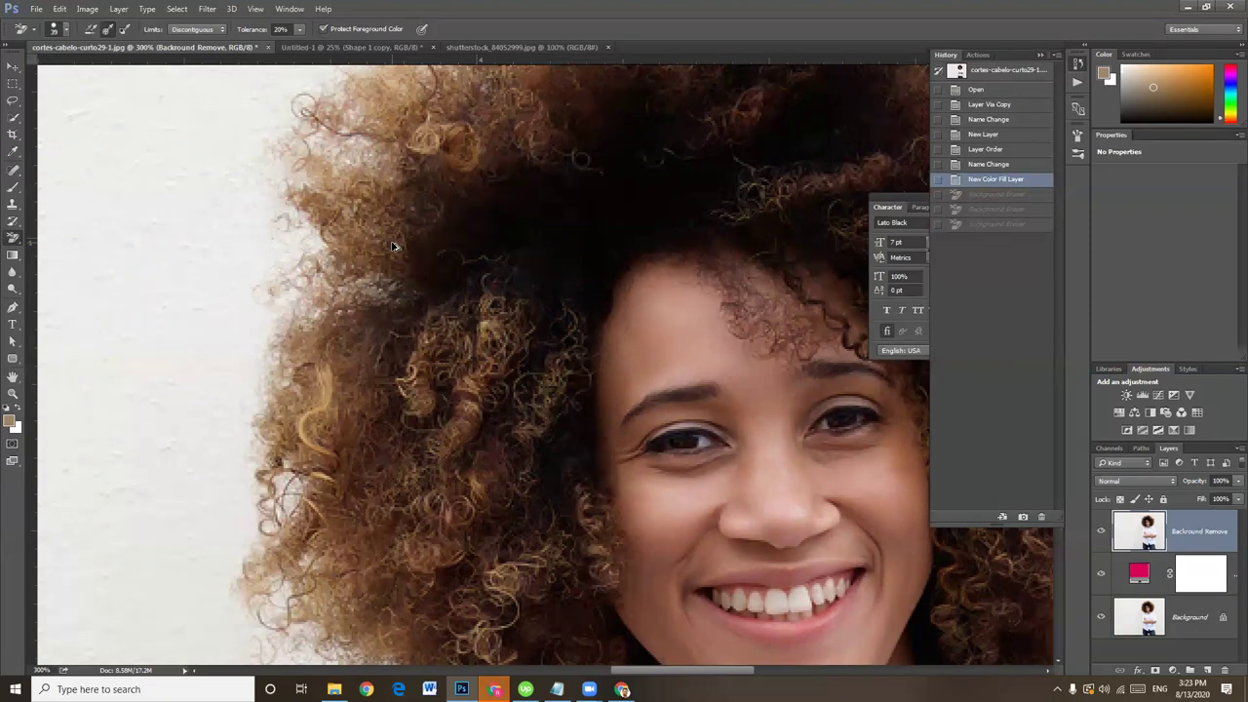
{"action": "key", "text": "ctrl+alt+z"}
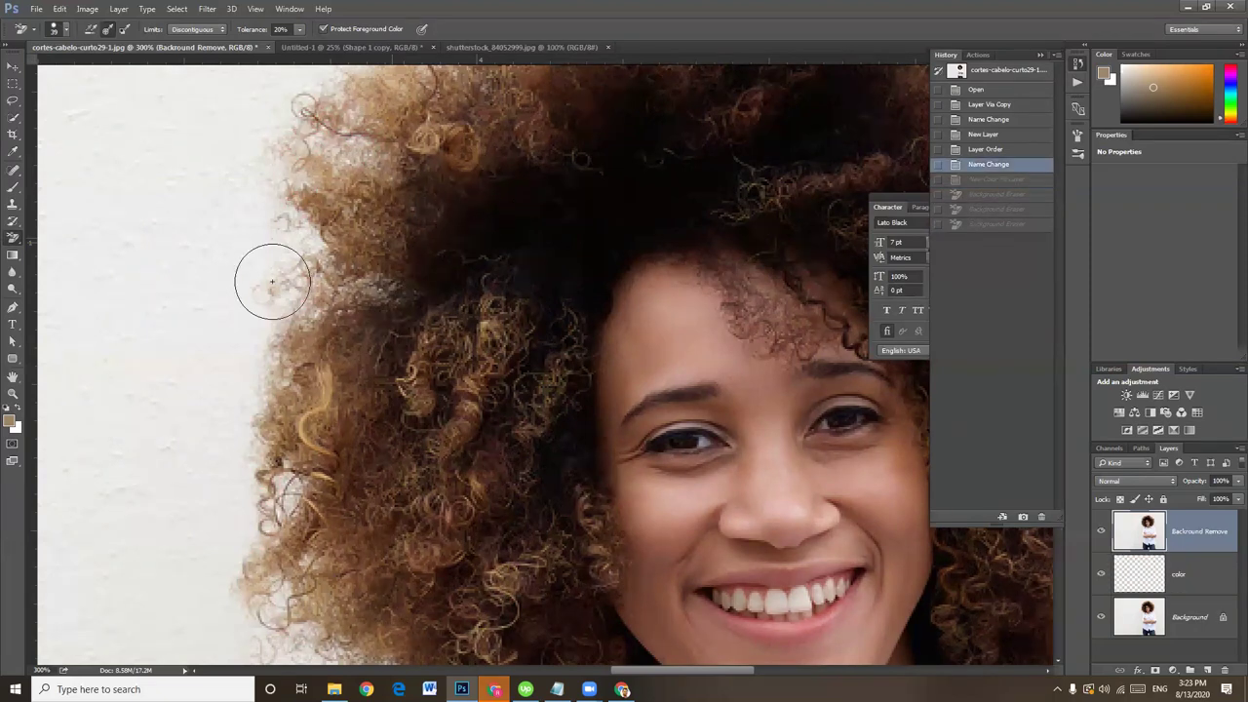
{"action": "left_click_drag", "start_coordinate": [289, 357], "coordinate": [316, 320]}
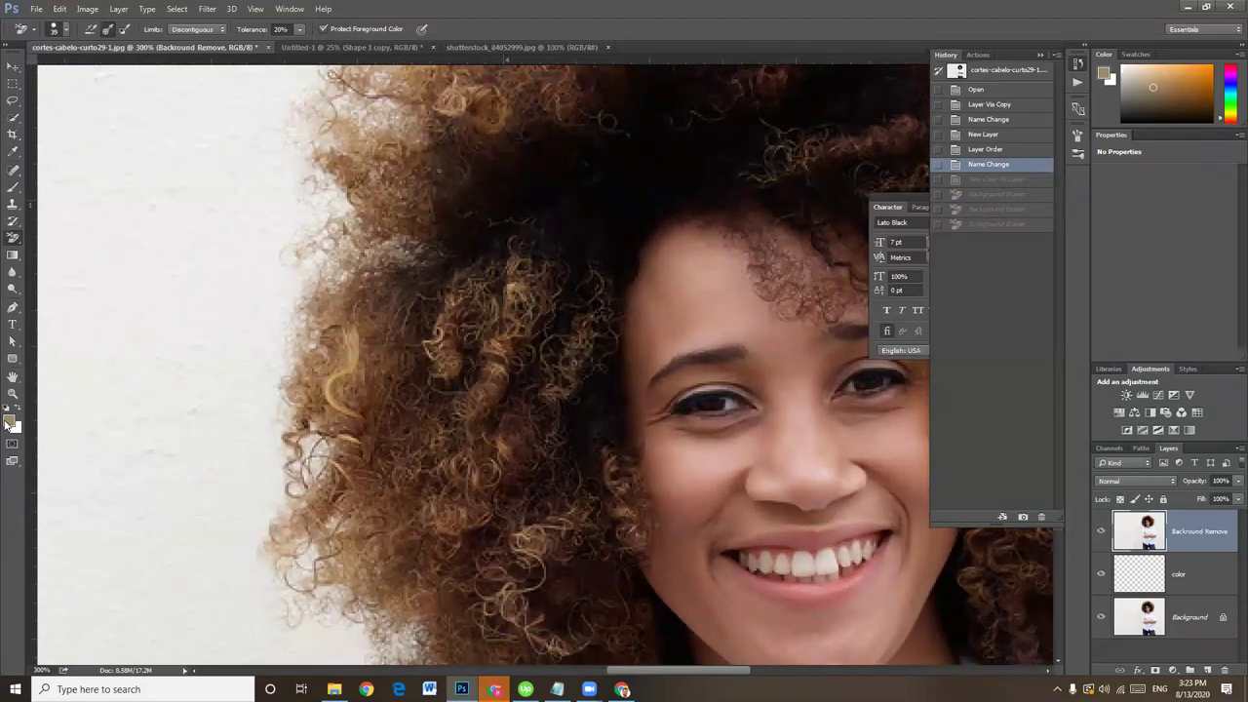
Step: Resample a darker hair brown as the foreground colour
{"action": "left_click", "coordinate": [9, 421]}
{"action": "left_click", "coordinate": [361, 572]}
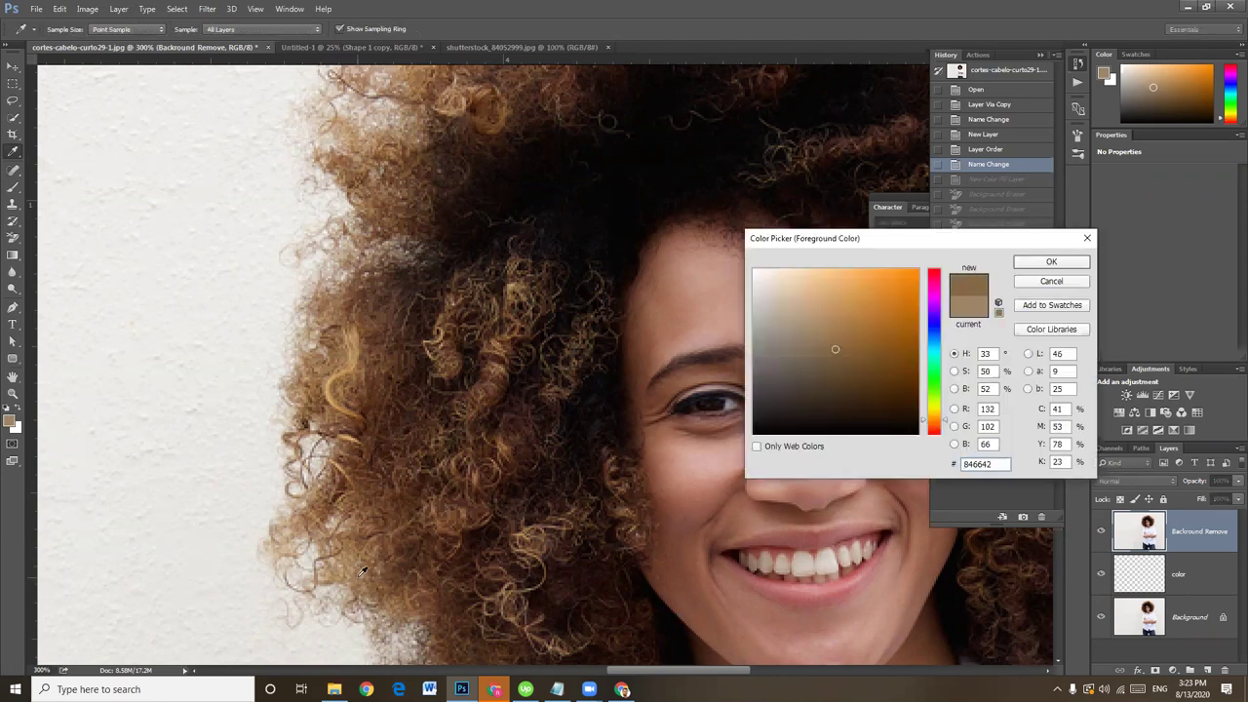
{"action": "left_click", "coordinate": [1050, 264]}
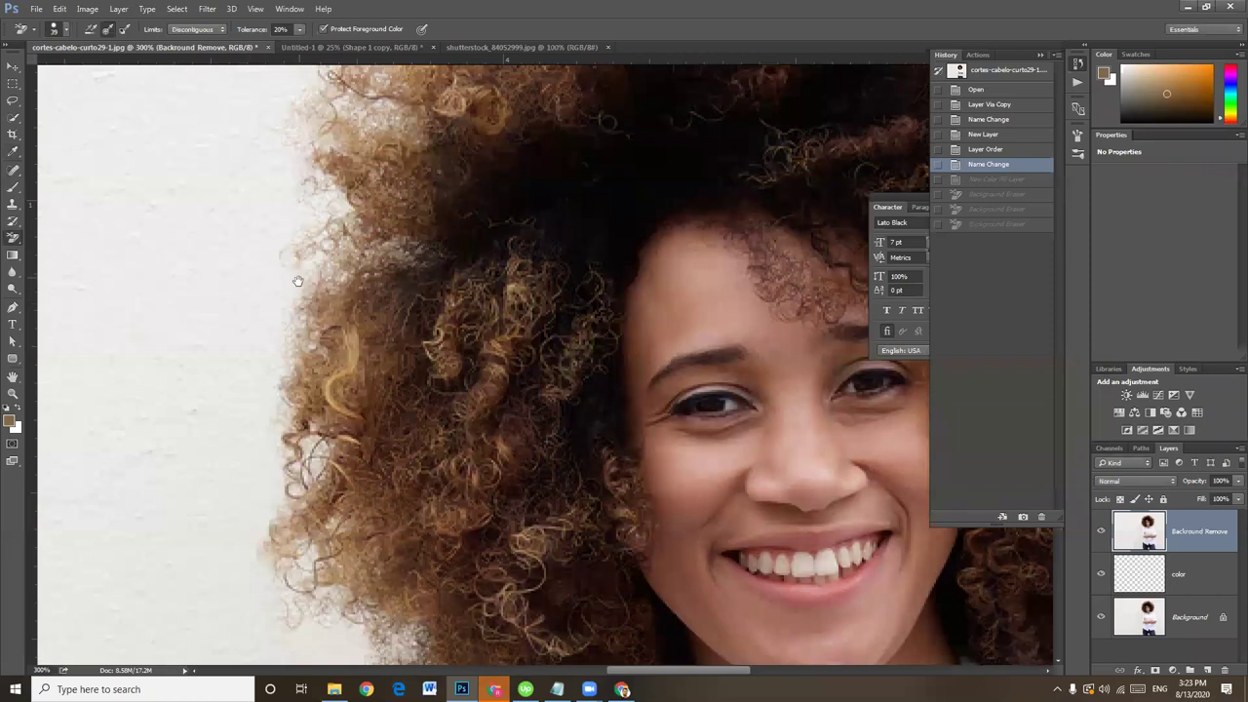
Step: Erase the white background beside the left curls at 45% tolerance
{"action": "scroll", "coordinate": [297, 281], "scroll_direction": "up", "scroll_amount": 1}
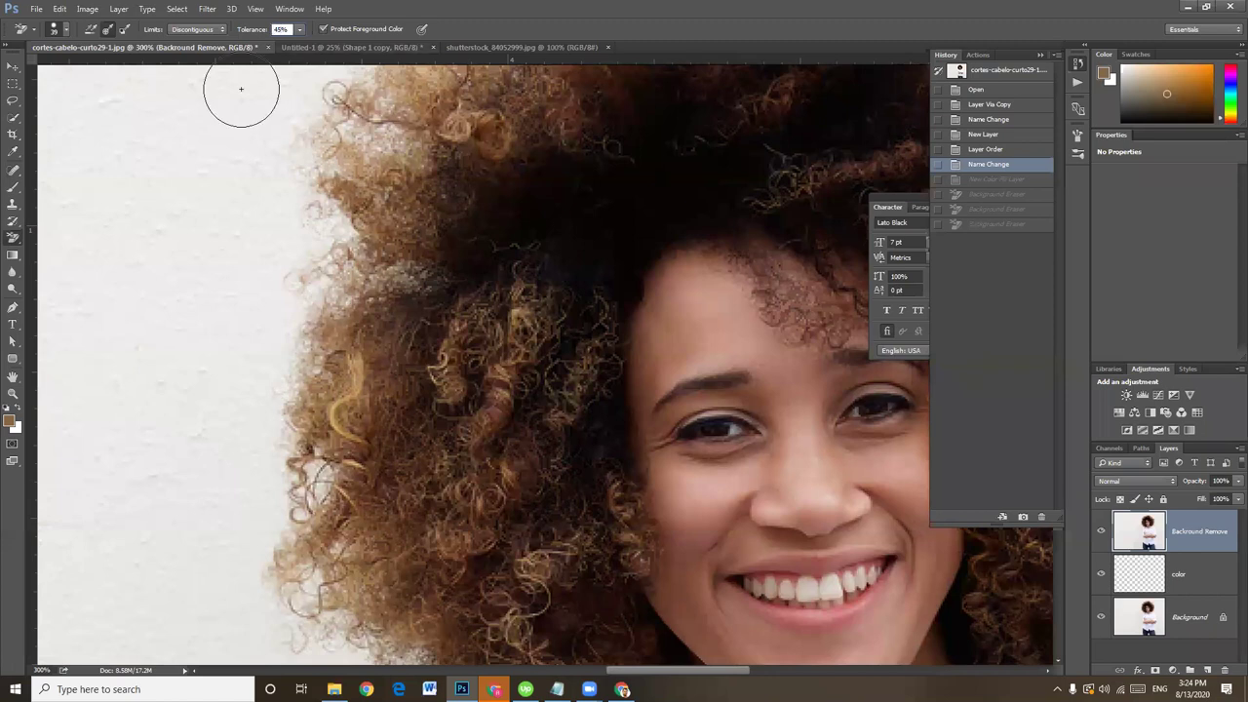
{"action": "mouse_move", "coordinate": [320, 223]}
{"action": "left_mouse_down"}
{"action": "mouse_move", "coordinate": [306, 212]}
{"action": "mouse_move", "coordinate": [285, 240]}
{"action": "left_mouse_up"}
{"action": "left_click_drag", "start_coordinate": [285, 240], "coordinate": [270, 214]}
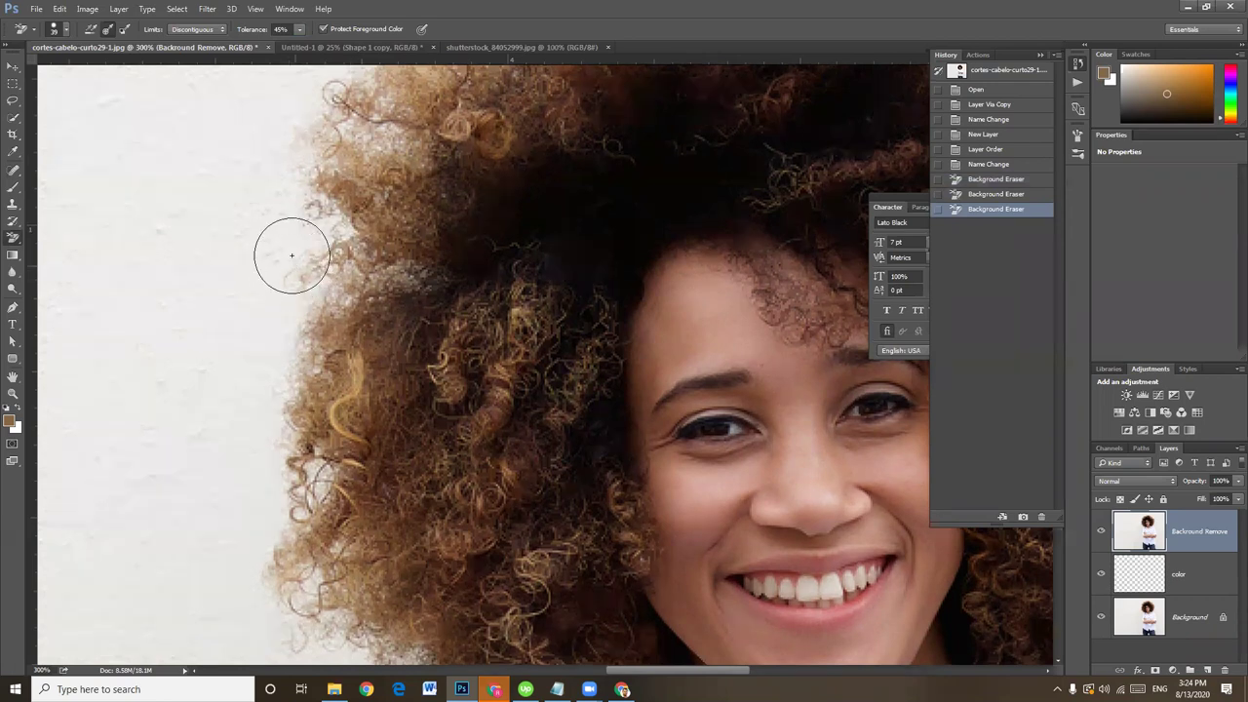
{"action": "left_click_drag", "start_coordinate": [270, 260], "coordinate": [248, 205]}
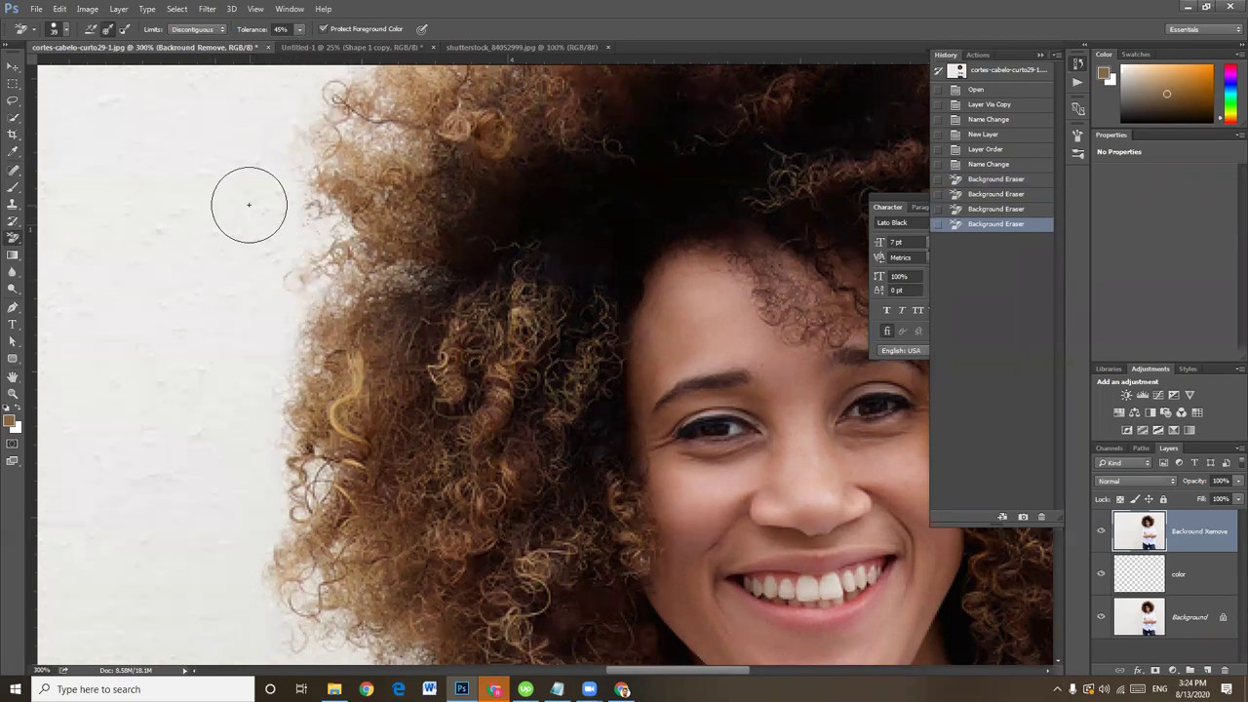
{"action": "key", "text": "ctrl+minus"}
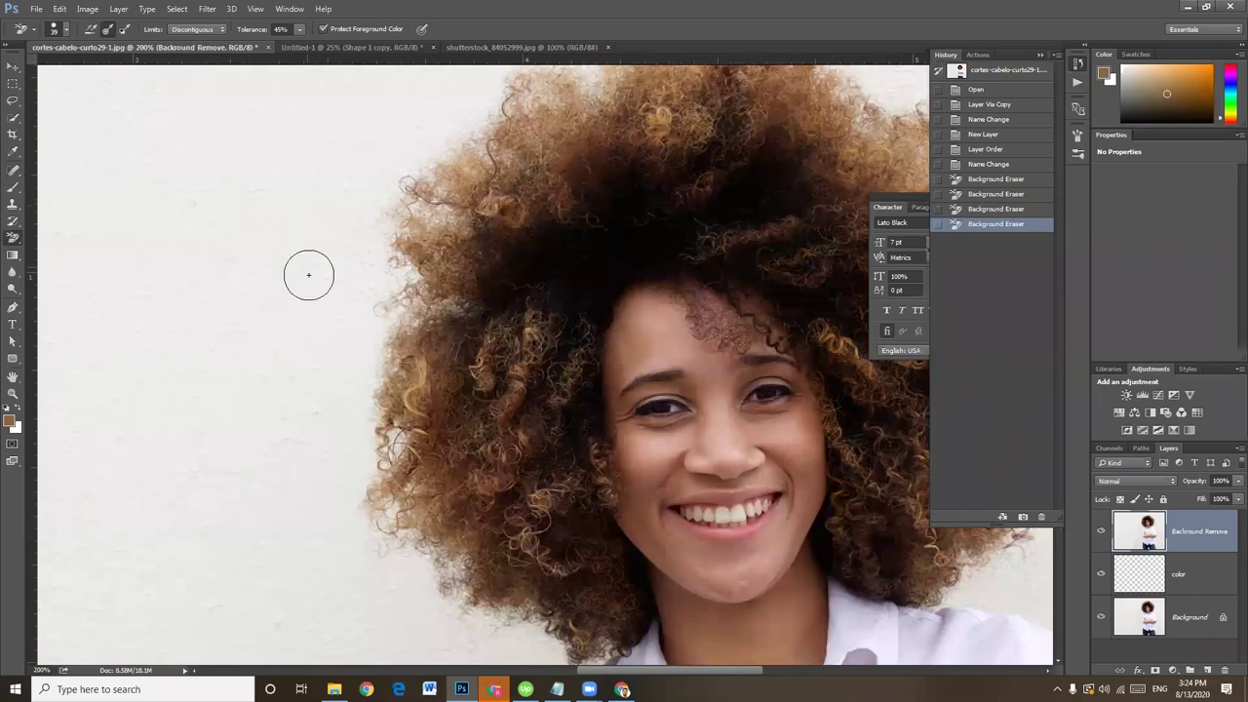
{"action": "left_click_drag", "start_coordinate": [352, 256], "coordinate": [380, 269]}
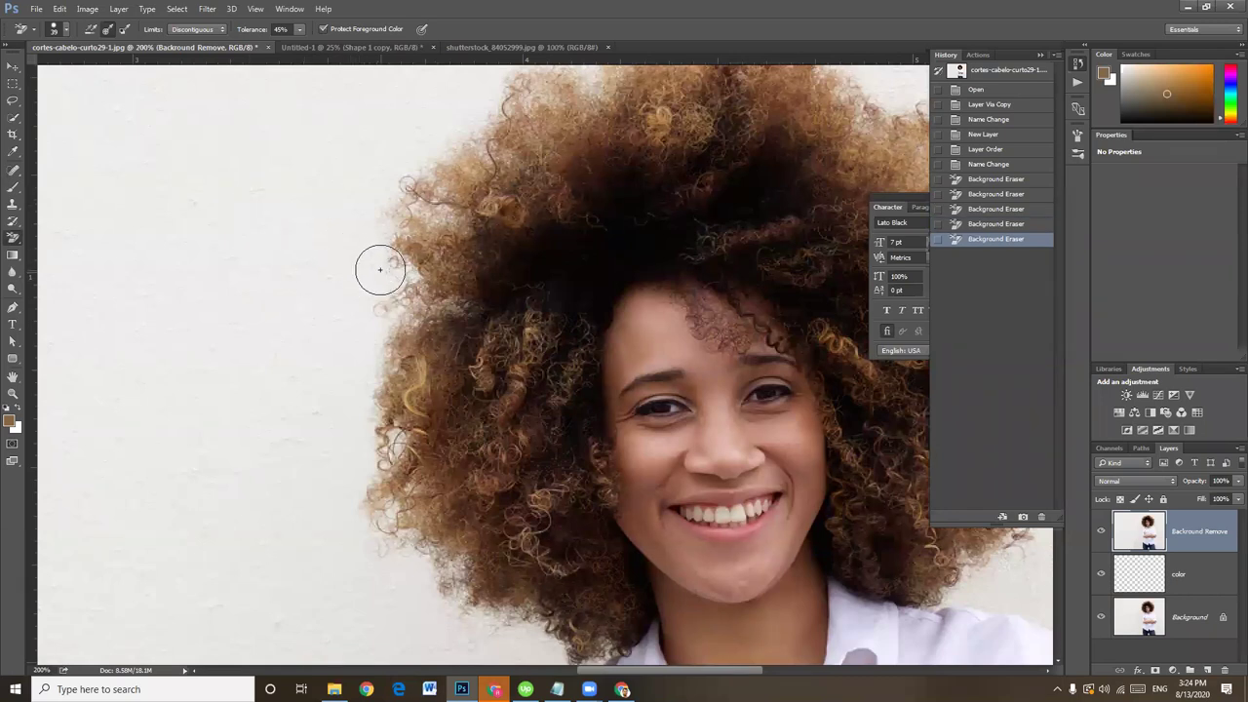
Step: Add a Solid Color fill layer in bright magenta #dd0981 above the color layer
{"action": "left_click", "coordinate": [1185, 575]}
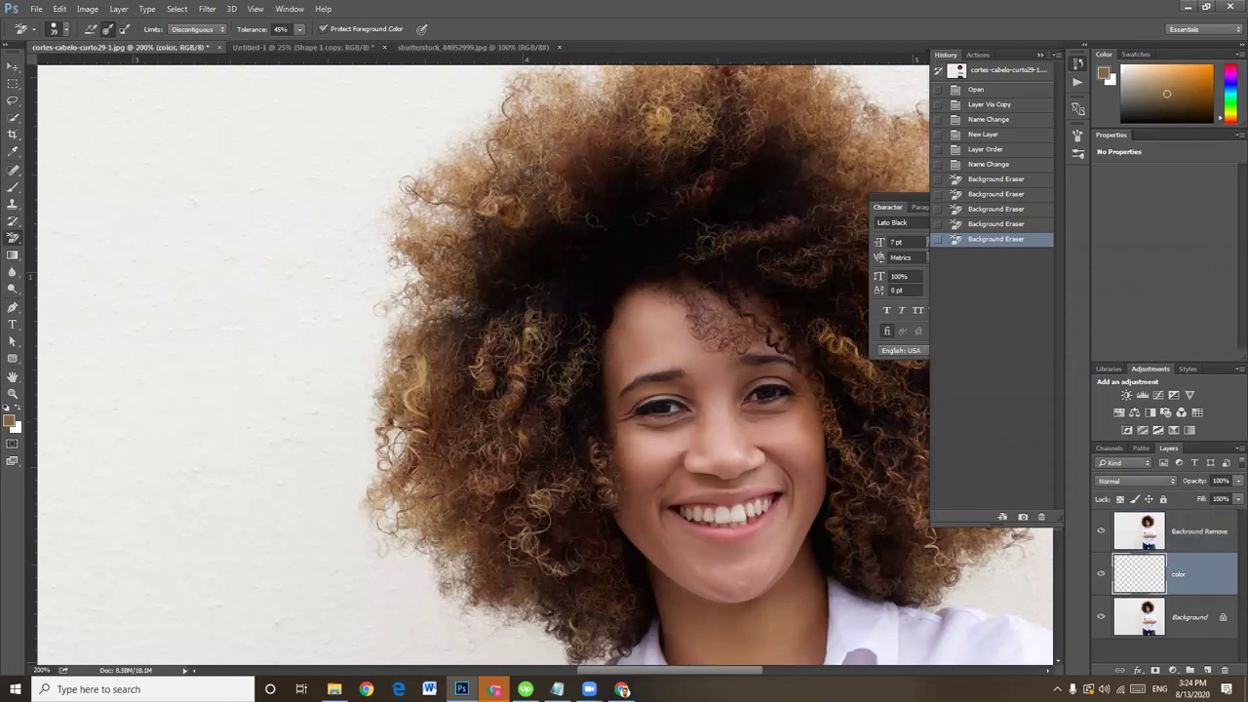
{"action": "left_click", "coordinate": [1173, 671]}
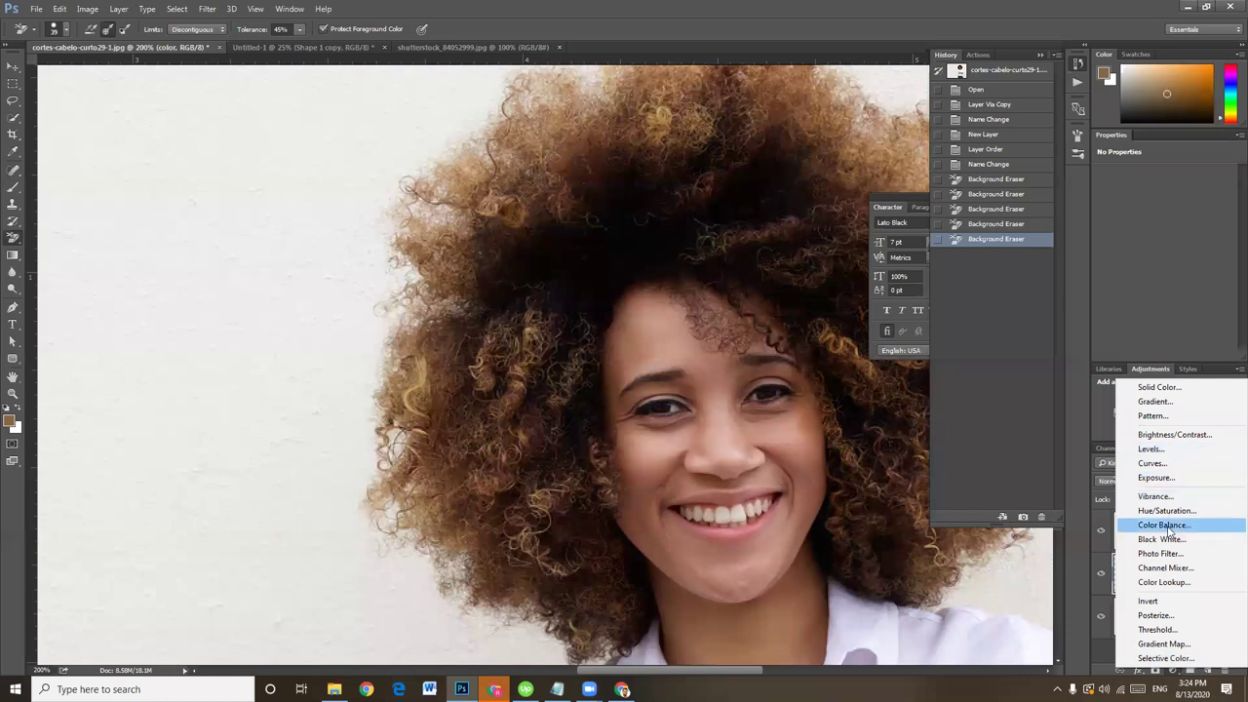
{"action": "left_click", "coordinate": [1159, 390]}
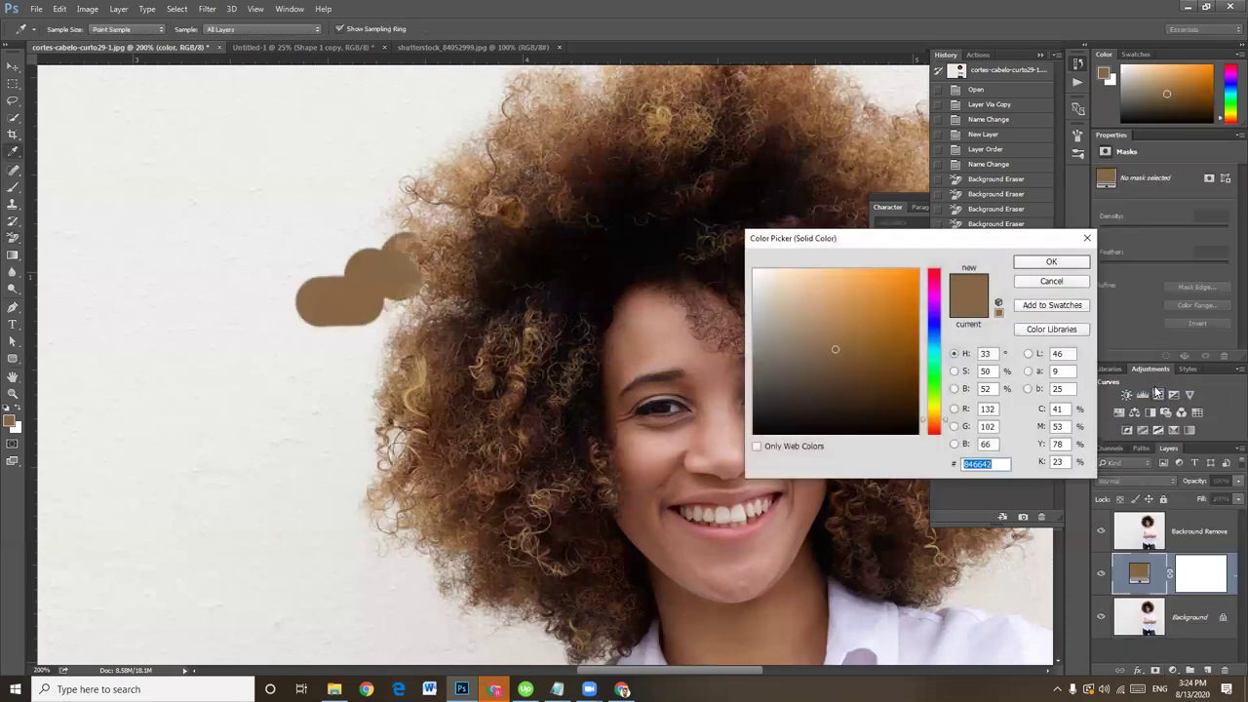
{"action": "left_click_drag", "start_coordinate": [932, 305], "coordinate": [935, 279]}
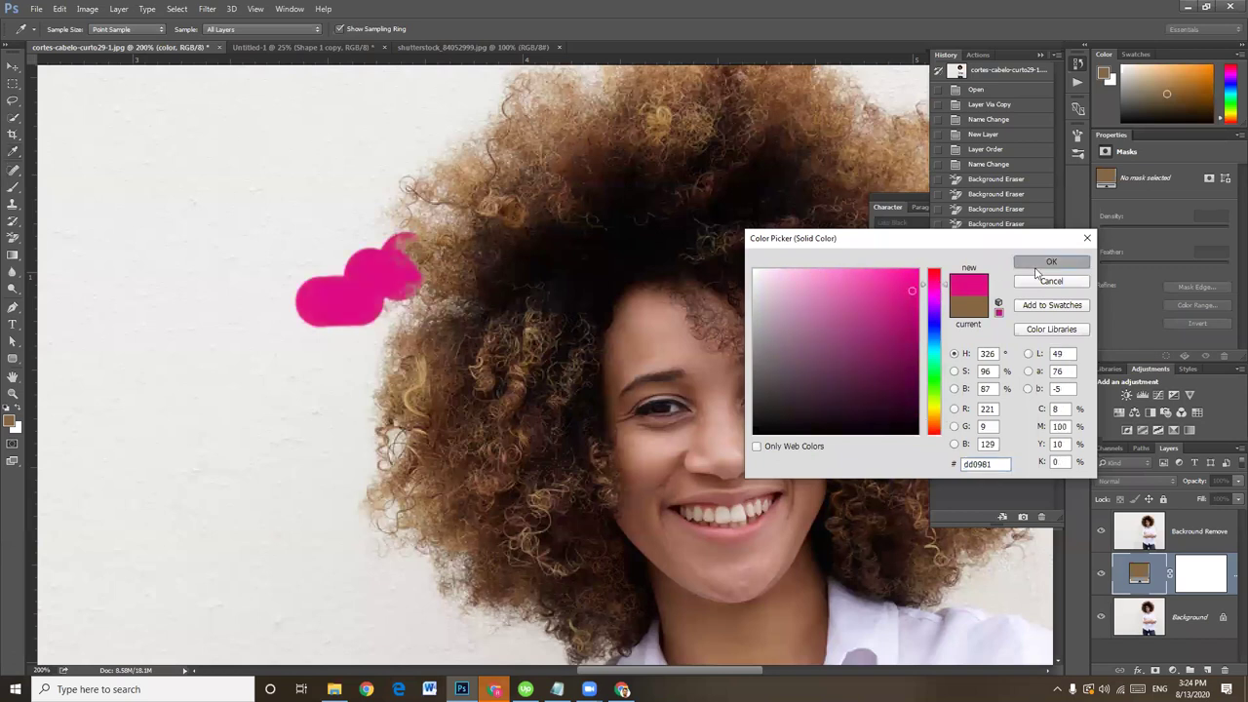
{"action": "left_click", "coordinate": [1035, 265]}
Step: Zoom in on the hair edge and check the eraser brush settings
{"action": "key", "text": "ctrl+plus"}
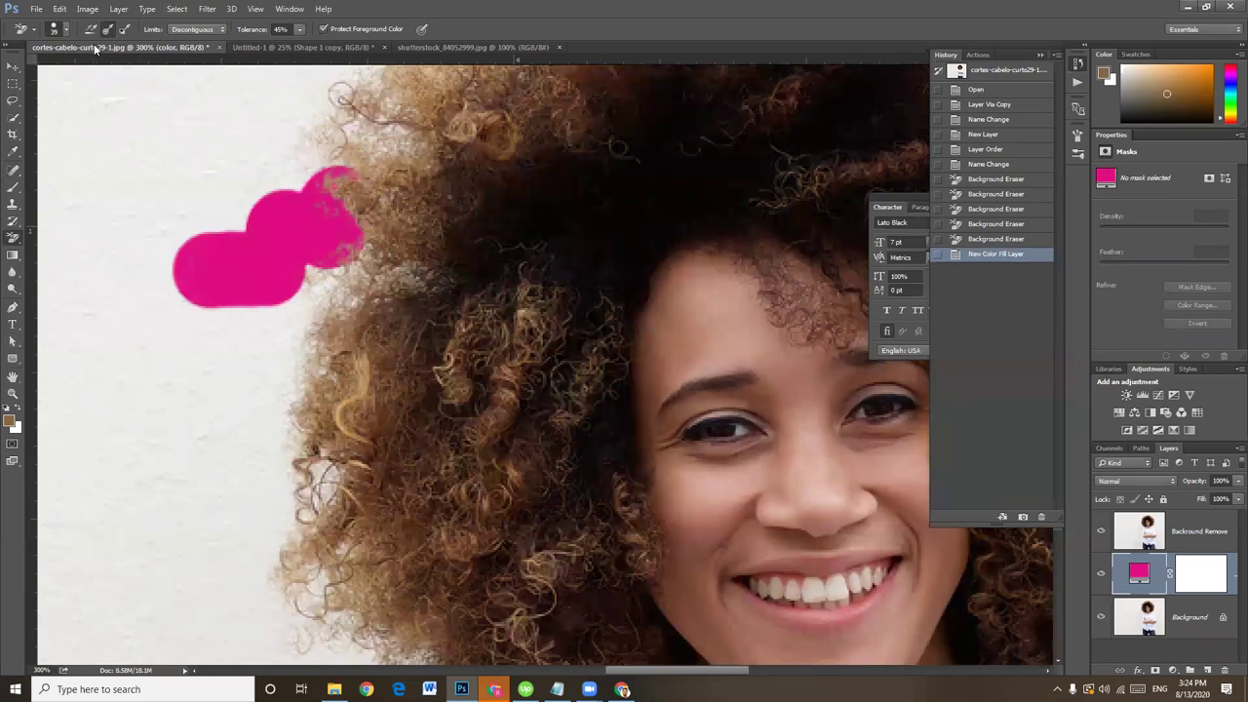
{"action": "left_click", "coordinate": [56, 32]}
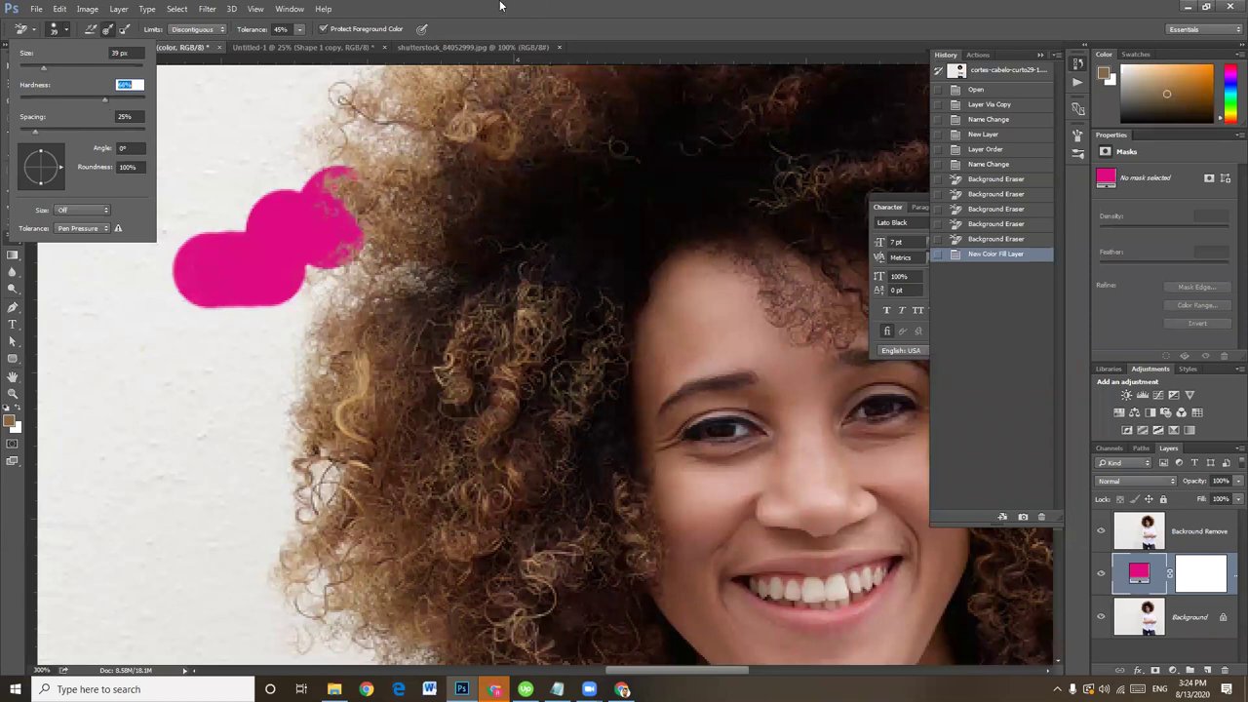
{"action": "left_click", "coordinate": [474, 30]}
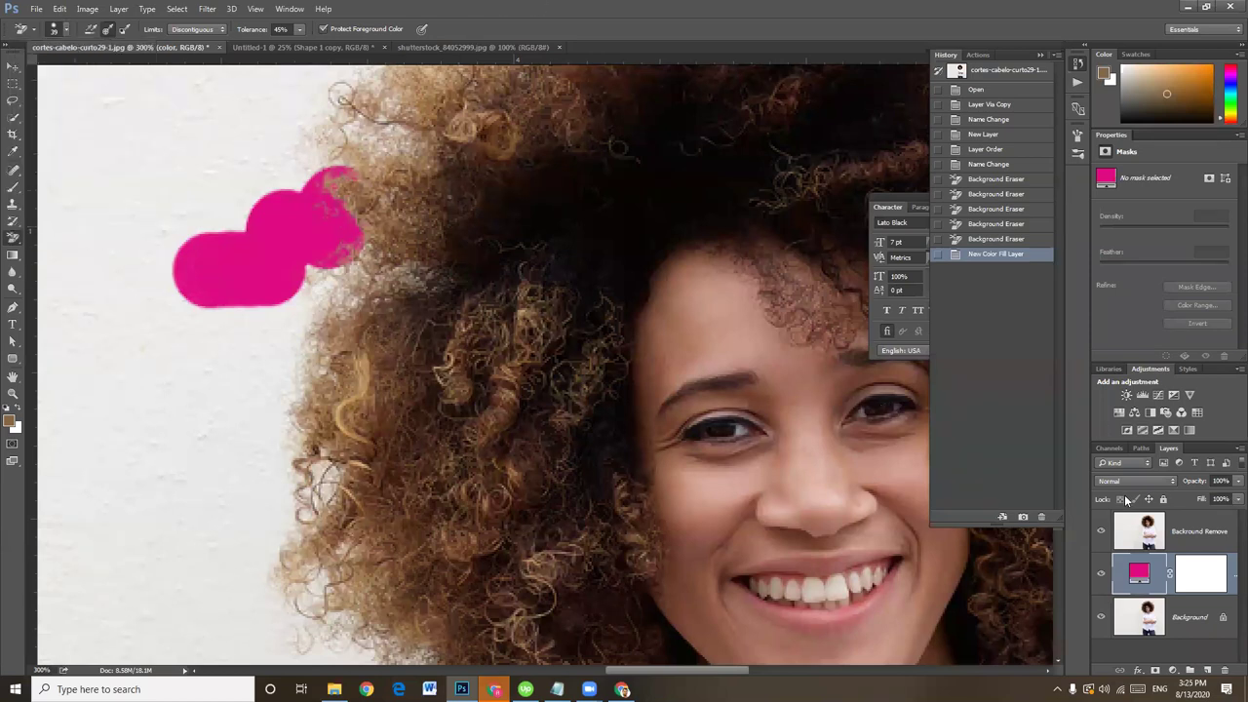
Step: Select the Background Remove layer and erase the white wall along the left hair edge
{"action": "left_click", "coordinate": [1194, 531]}
{"action": "mouse_move", "coordinate": [414, 277]}
{"action": "left_mouse_down"}
{"action": "mouse_move", "coordinate": [356, 283]}
{"action": "mouse_move", "coordinate": [315, 264]}
{"action": "mouse_move", "coordinate": [315, 286]}
{"action": "left_mouse_up"}
{"action": "mouse_move", "coordinate": [298, 331]}
{"action": "left_mouse_down"}
{"action": "mouse_move", "coordinate": [279, 403]}
{"action": "mouse_move", "coordinate": [277, 493]}
{"action": "mouse_move", "coordinate": [292, 497]}
{"action": "mouse_move", "coordinate": [354, 195]}
{"action": "left_mouse_up"}
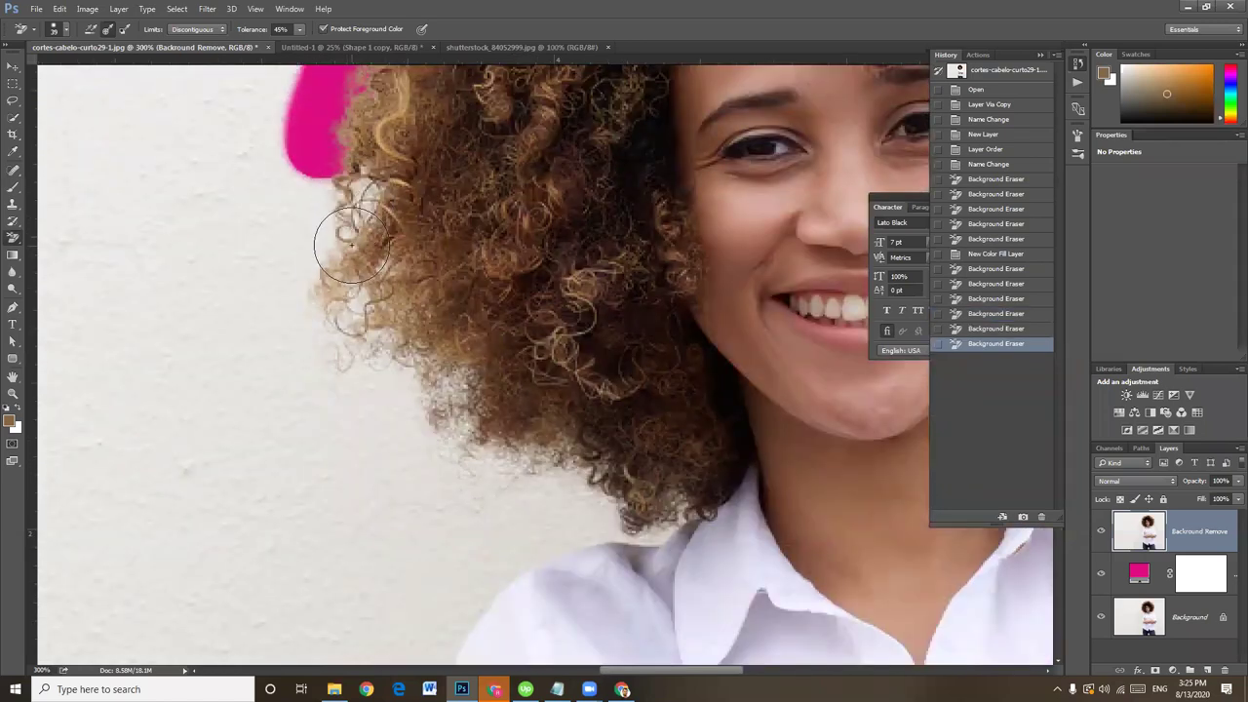
{"action": "mouse_move", "coordinate": [356, 180]}
{"action": "left_mouse_down"}
{"action": "mouse_move", "coordinate": [363, 326]}
{"action": "mouse_move", "coordinate": [390, 381]}
{"action": "mouse_move", "coordinate": [306, 208]}
{"action": "mouse_move", "coordinate": [307, 166]}
{"action": "mouse_move", "coordinate": [322, 272]}
{"action": "mouse_move", "coordinate": [384, 399]}
{"action": "mouse_move", "coordinate": [458, 456]}
{"action": "mouse_move", "coordinate": [568, 502]}
{"action": "mouse_move", "coordinate": [398, 367]}
{"action": "mouse_move", "coordinate": [348, 237]}
{"action": "mouse_move", "coordinate": [359, 175]}
{"action": "mouse_move", "coordinate": [286, 167]}
{"action": "left_mouse_up"}
{"action": "left_click_drag", "start_coordinate": [270, 215], "coordinate": [183, 390]}
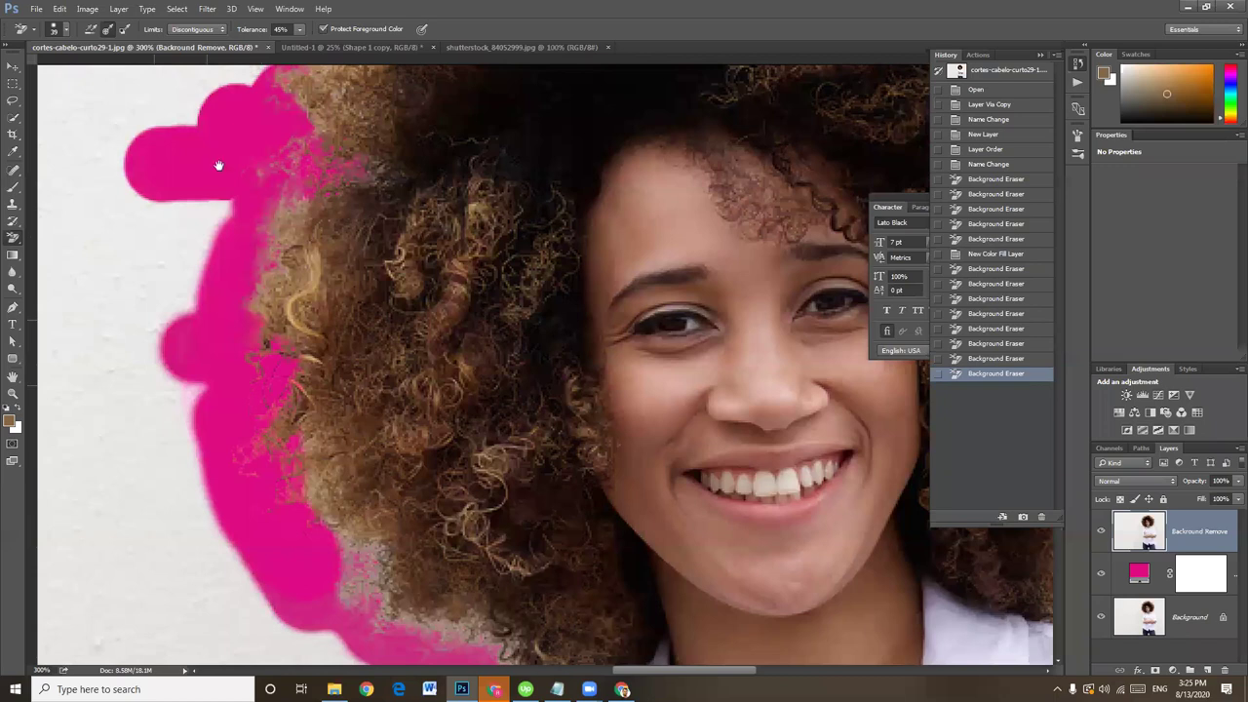
{"action": "left_click_drag", "start_coordinate": [218, 165], "coordinate": [213, 383]}
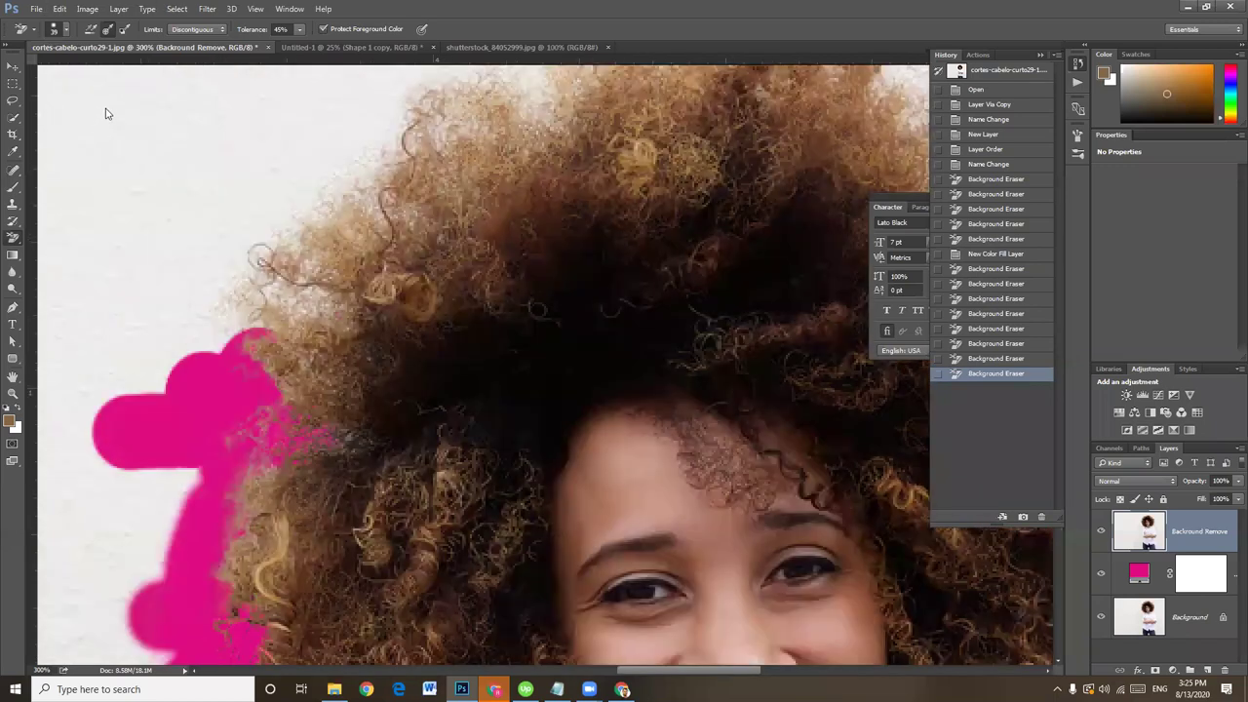
Step: Reduce the eraser to about 35 px and erase the wall along the upper-left and top hairline
{"action": "right_click", "coordinate": [106, 113]}
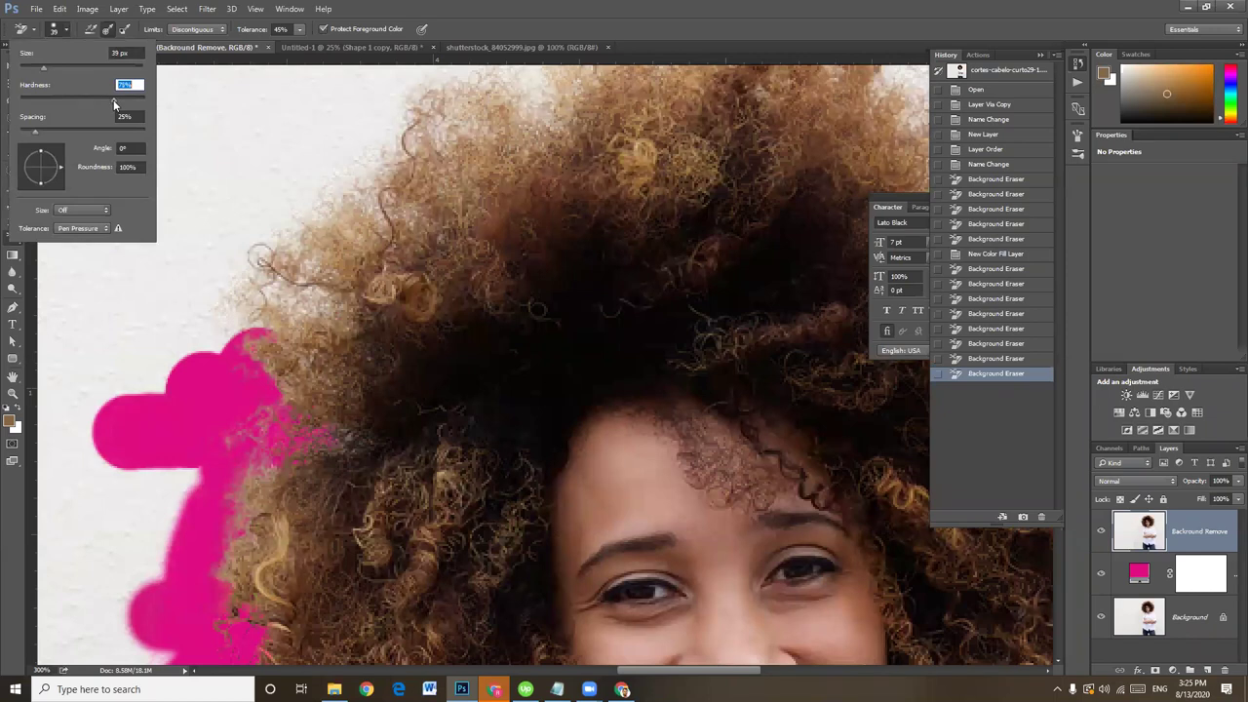
{"action": "left_click_drag", "start_coordinate": [43, 67], "coordinate": [40, 67]}
{"action": "mouse_move", "coordinate": [348, 189]}
{"action": "left_mouse_down"}
{"action": "mouse_move", "coordinate": [256, 295]}
{"action": "mouse_move", "coordinate": [498, 86]}
{"action": "mouse_move", "coordinate": [761, 93]}
{"action": "left_mouse_up"}
{"action": "left_click_drag", "start_coordinate": [353, 382], "coordinate": [217, 511]}
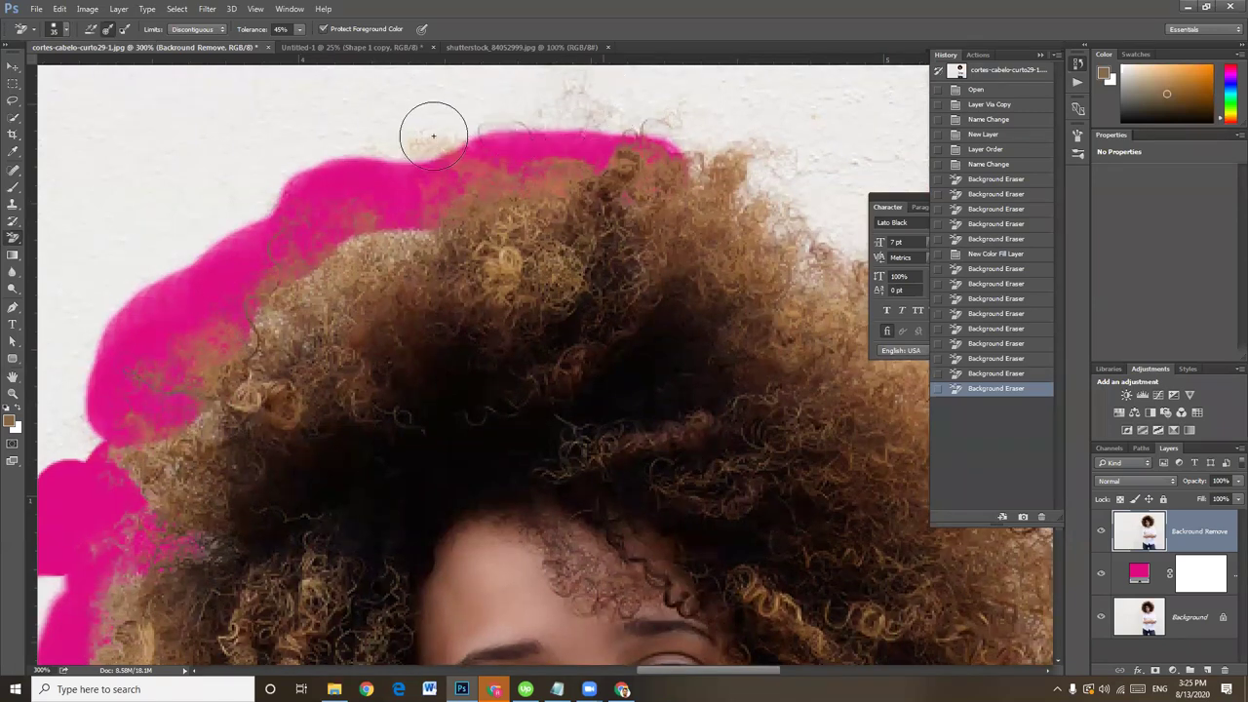
{"action": "left_click", "coordinate": [601, 101]}
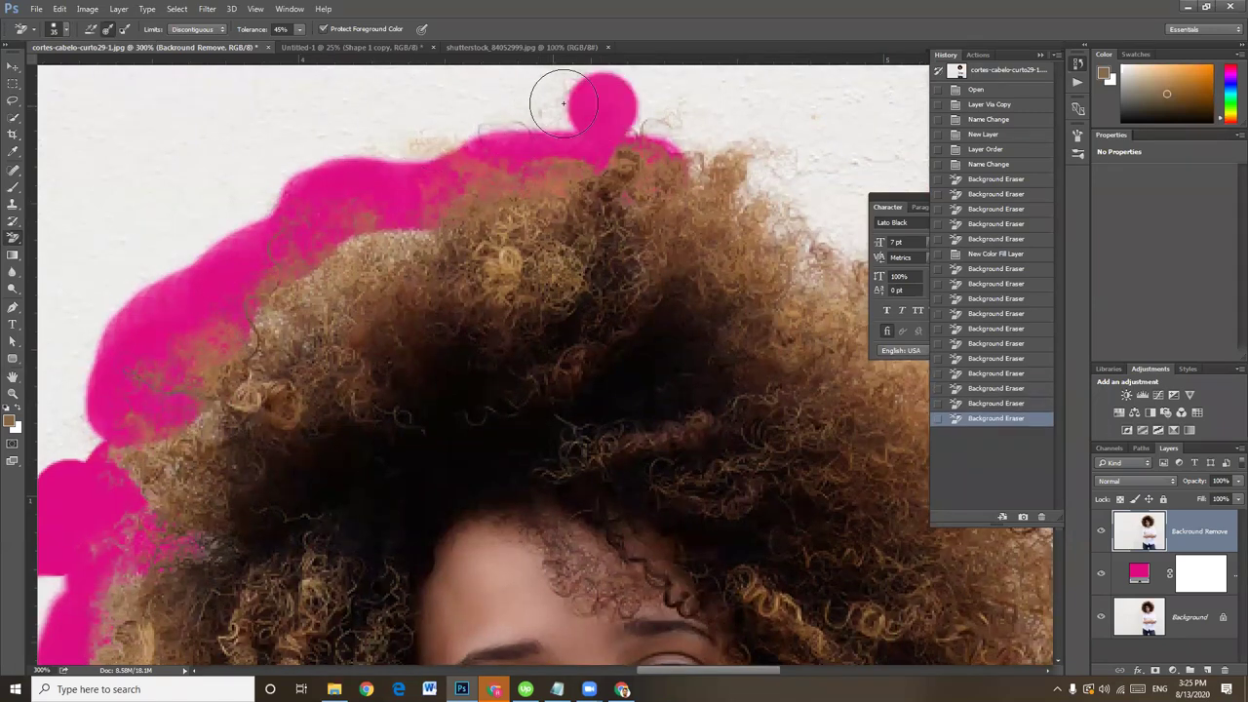
{"action": "left_click_drag", "start_coordinate": [558, 103], "coordinate": [395, 136]}
{"action": "left_click_drag", "start_coordinate": [424, 295], "coordinate": [307, 295]}
Step: Erase the white wall along the right hairline
{"action": "left_click_drag", "start_coordinate": [426, 190], "coordinate": [318, 254]}
{"action": "left_click_drag", "start_coordinate": [478, 195], "coordinate": [750, 387]}
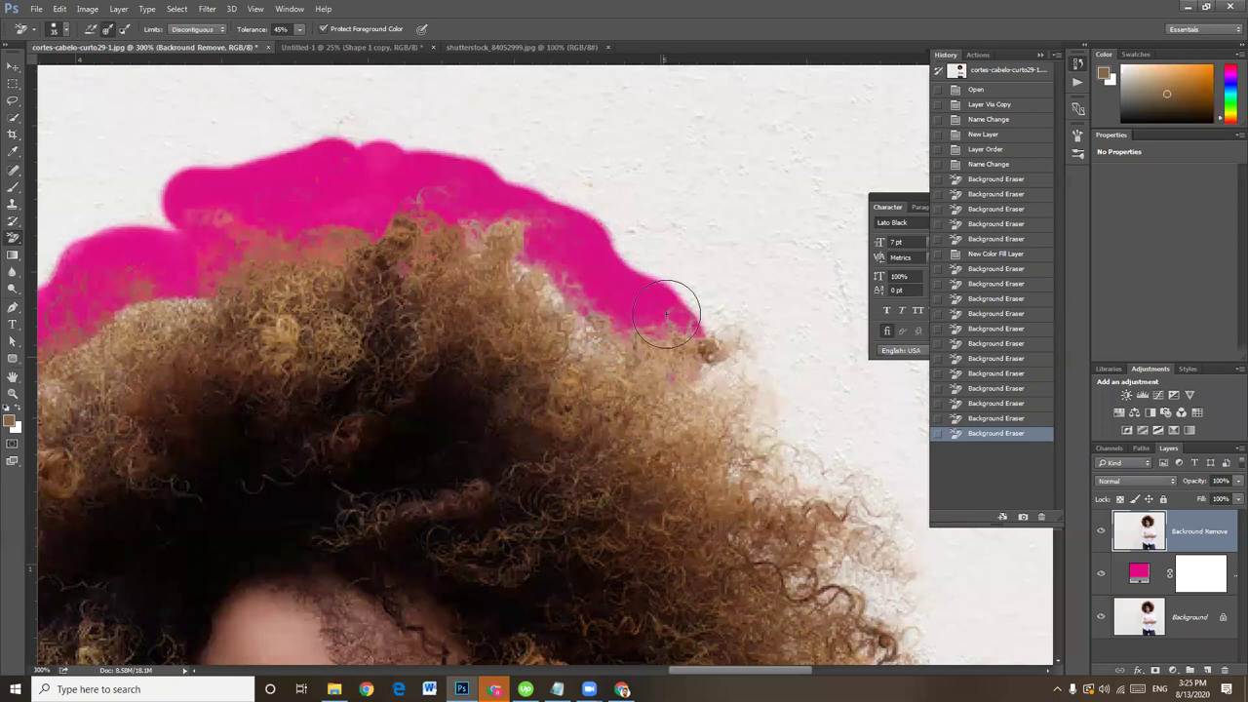
{"action": "mouse_move", "coordinate": [624, 332]}
{"action": "left_mouse_down"}
{"action": "mouse_move", "coordinate": [780, 394]}
{"action": "mouse_move", "coordinate": [872, 471]}
{"action": "left_mouse_up"}
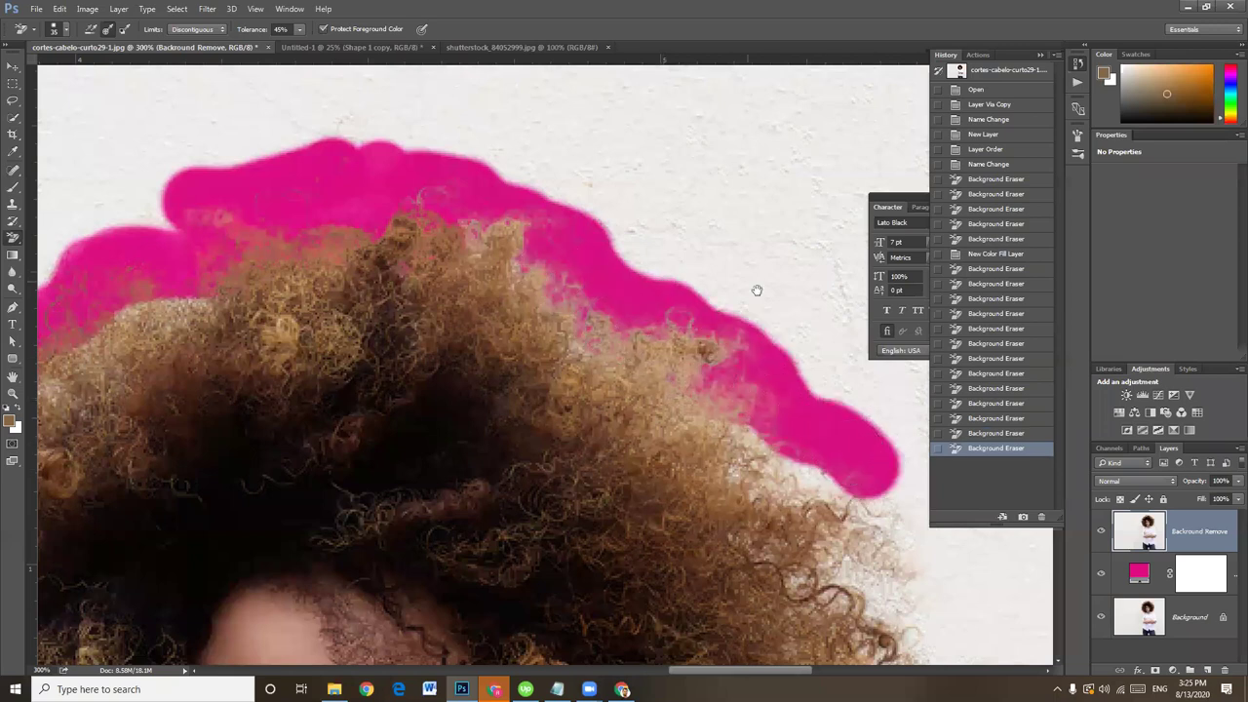
{"action": "left_click_drag", "start_coordinate": [544, 242], "coordinate": [505, 214]}
{"action": "left_click_drag", "start_coordinate": [549, 256], "coordinate": [373, 169]}
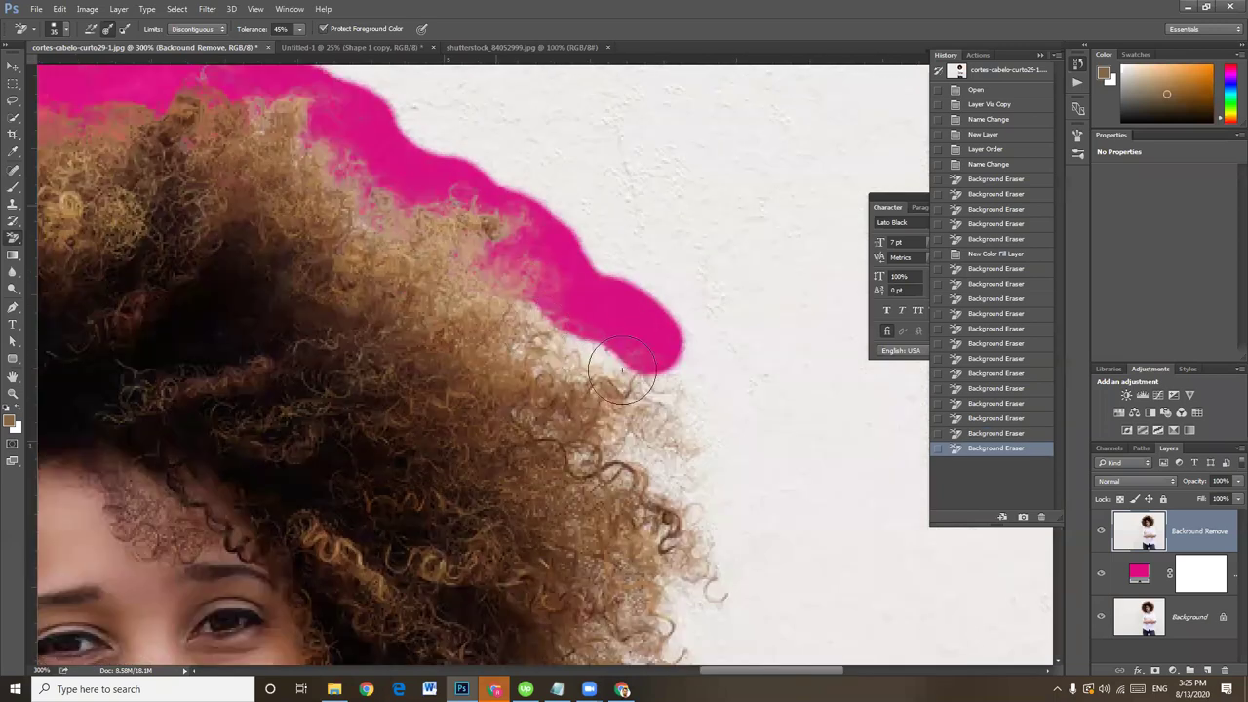
{"action": "mouse_move", "coordinate": [621, 370]}
{"action": "left_mouse_down"}
{"action": "mouse_move", "coordinate": [543, 306]}
{"action": "mouse_move", "coordinate": [630, 375]}
{"action": "mouse_move", "coordinate": [672, 385]}
{"action": "left_mouse_up"}
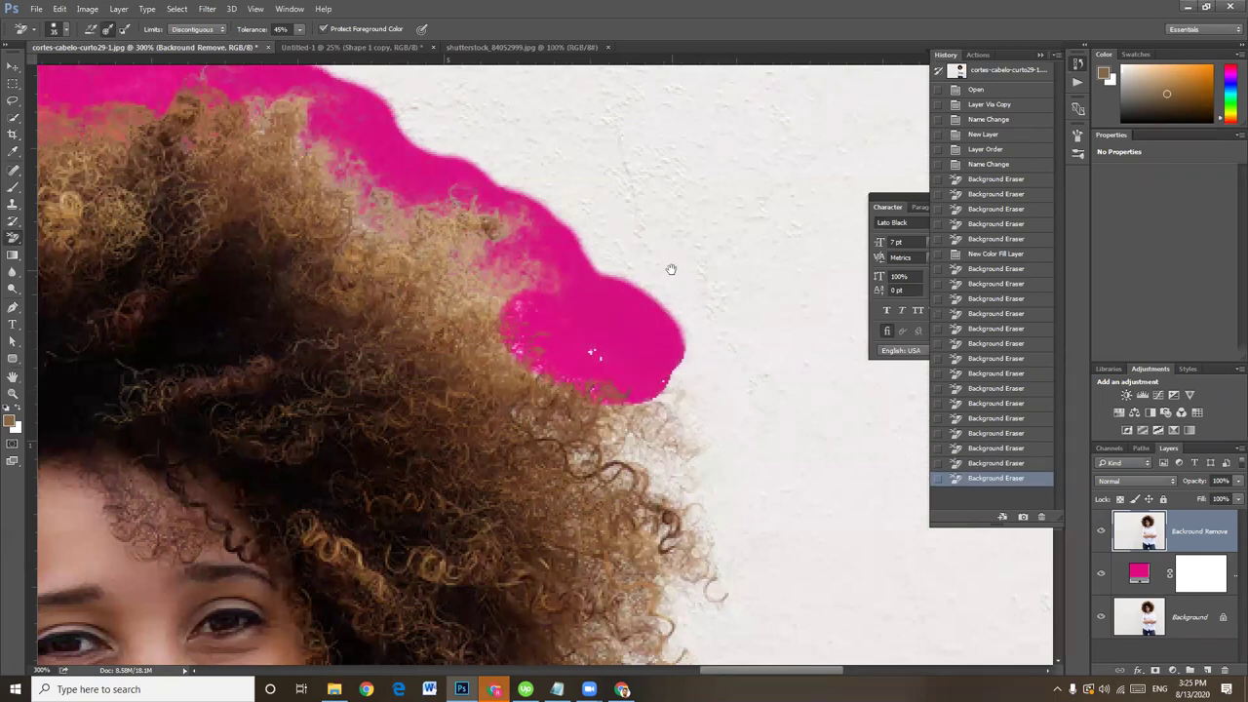
Step: Clear the remaining wall patches down the right hair edge
{"action": "key", "text": "ctrl+minus"}
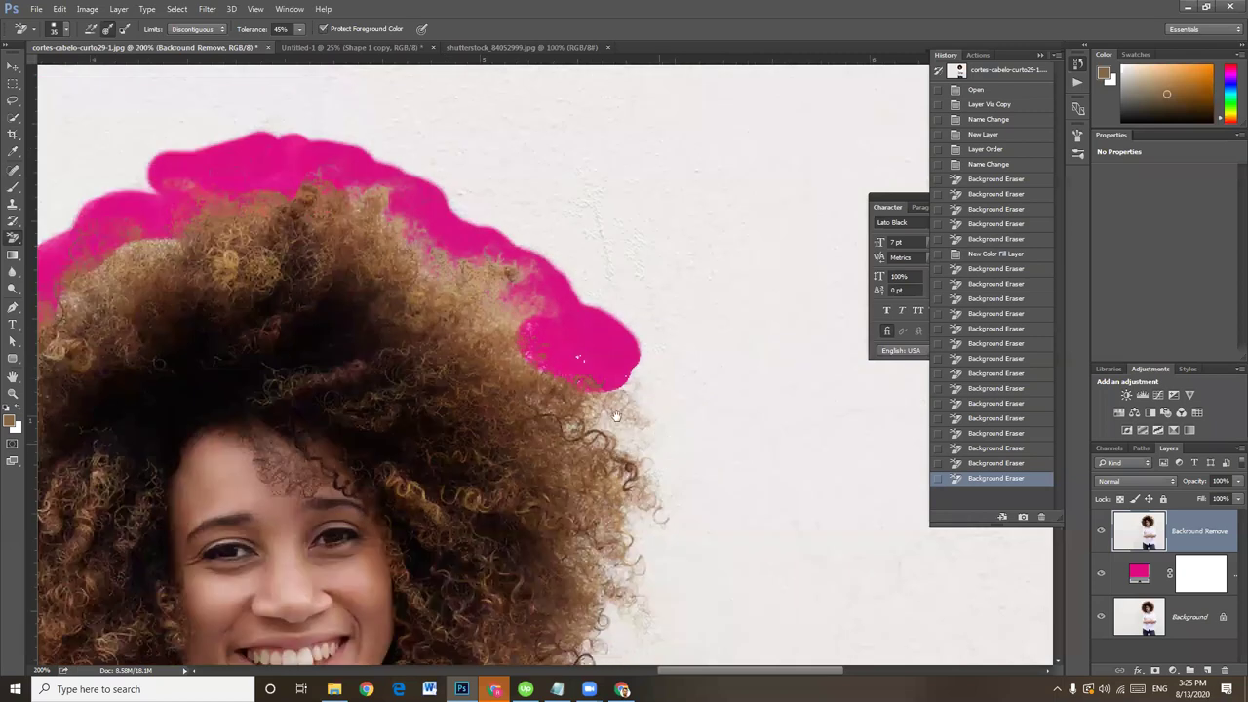
{"action": "key", "text": "ctrl+plus"}
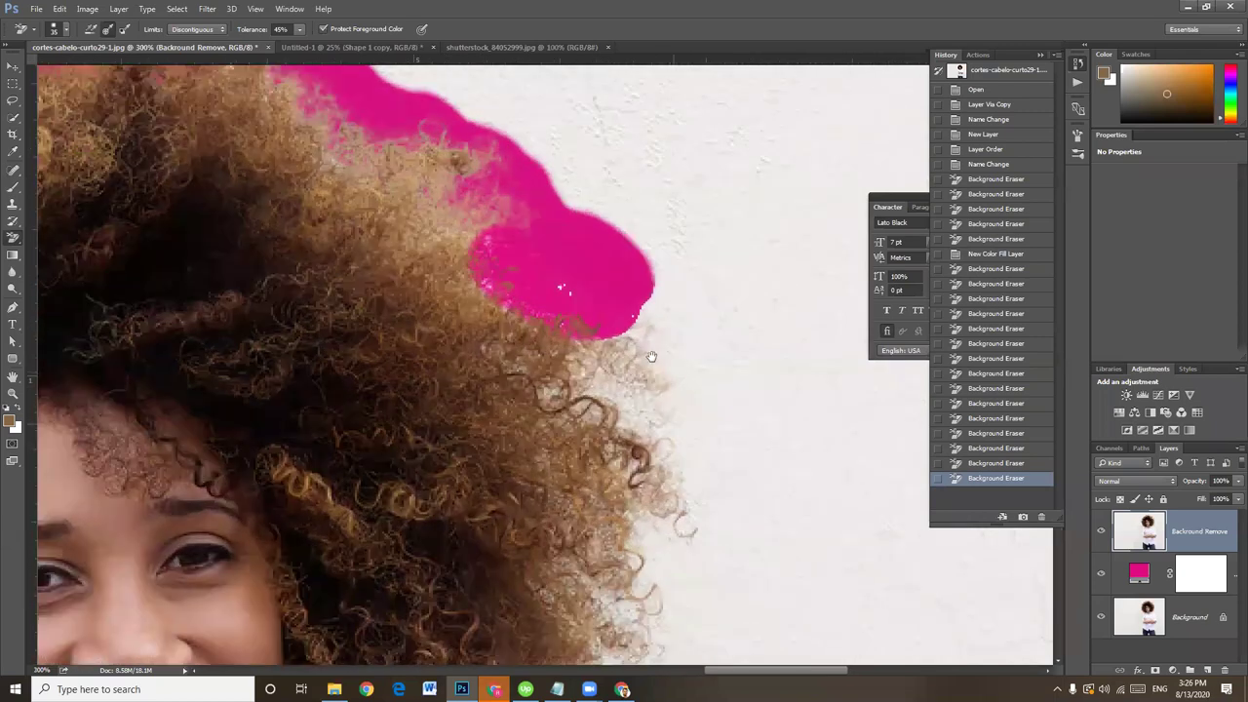
{"action": "left_click_drag", "start_coordinate": [618, 265], "coordinate": [600, 212]}
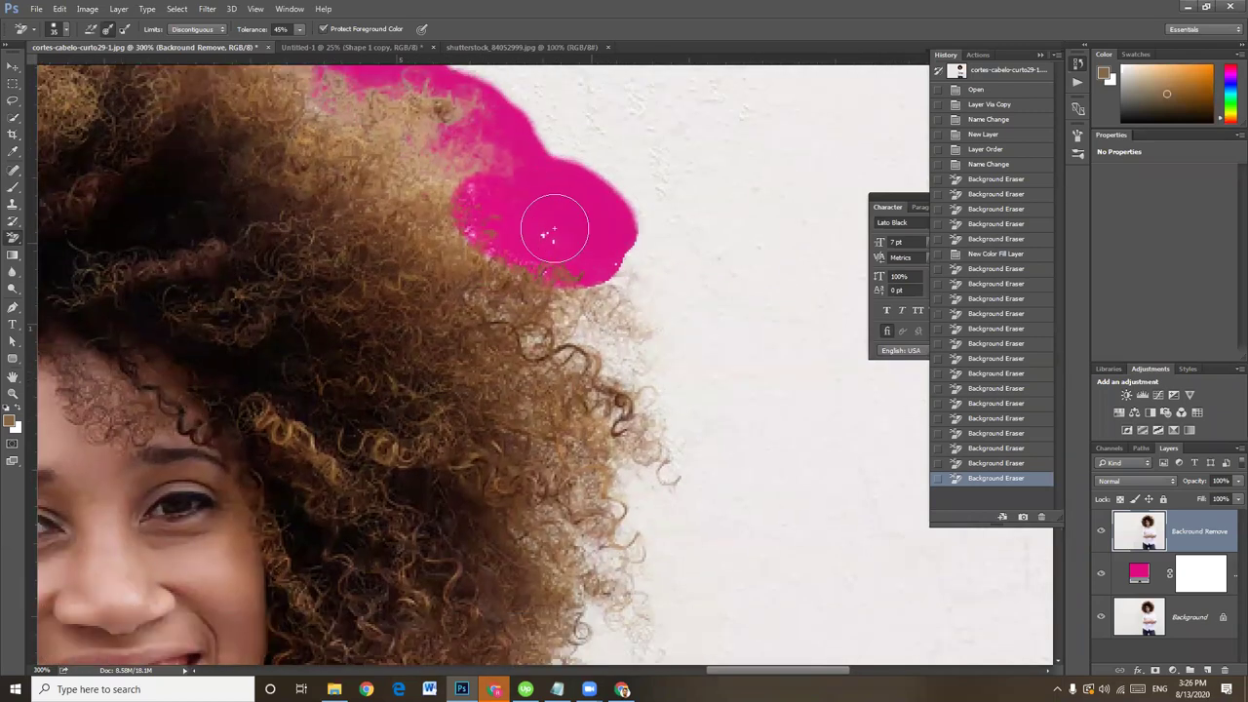
{"action": "left_click", "coordinate": [632, 266]}
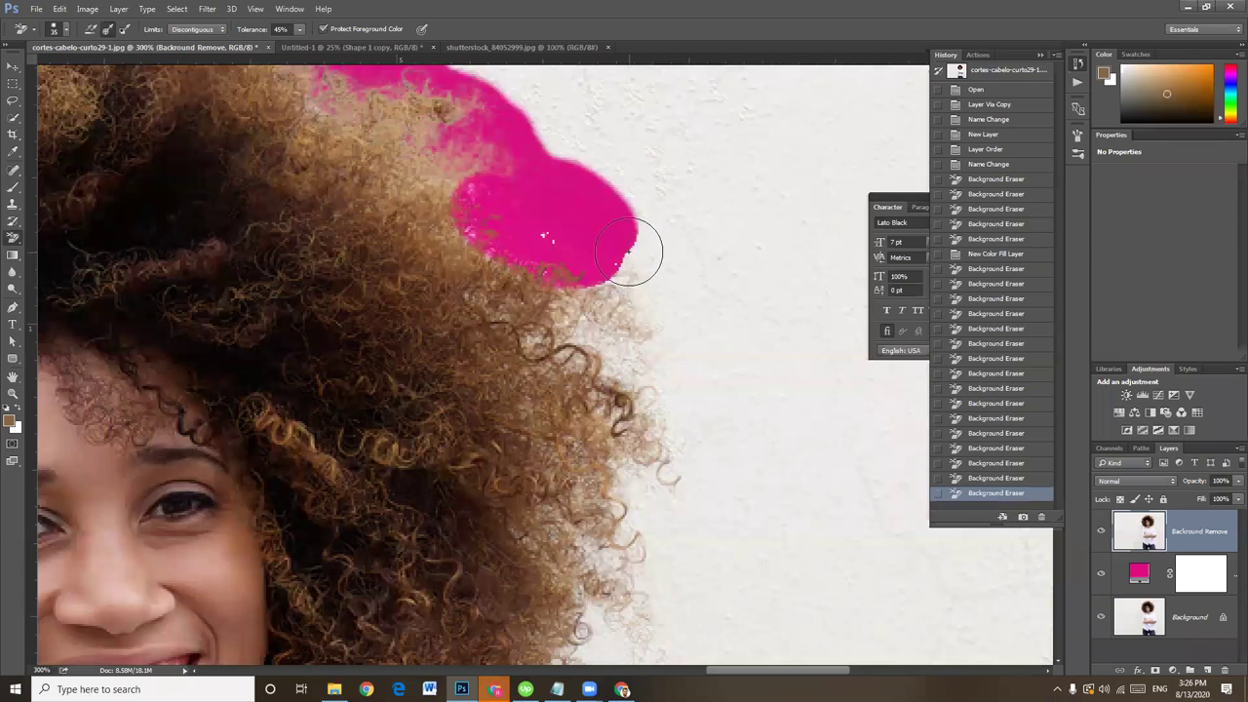
{"action": "left_click", "coordinate": [629, 257]}
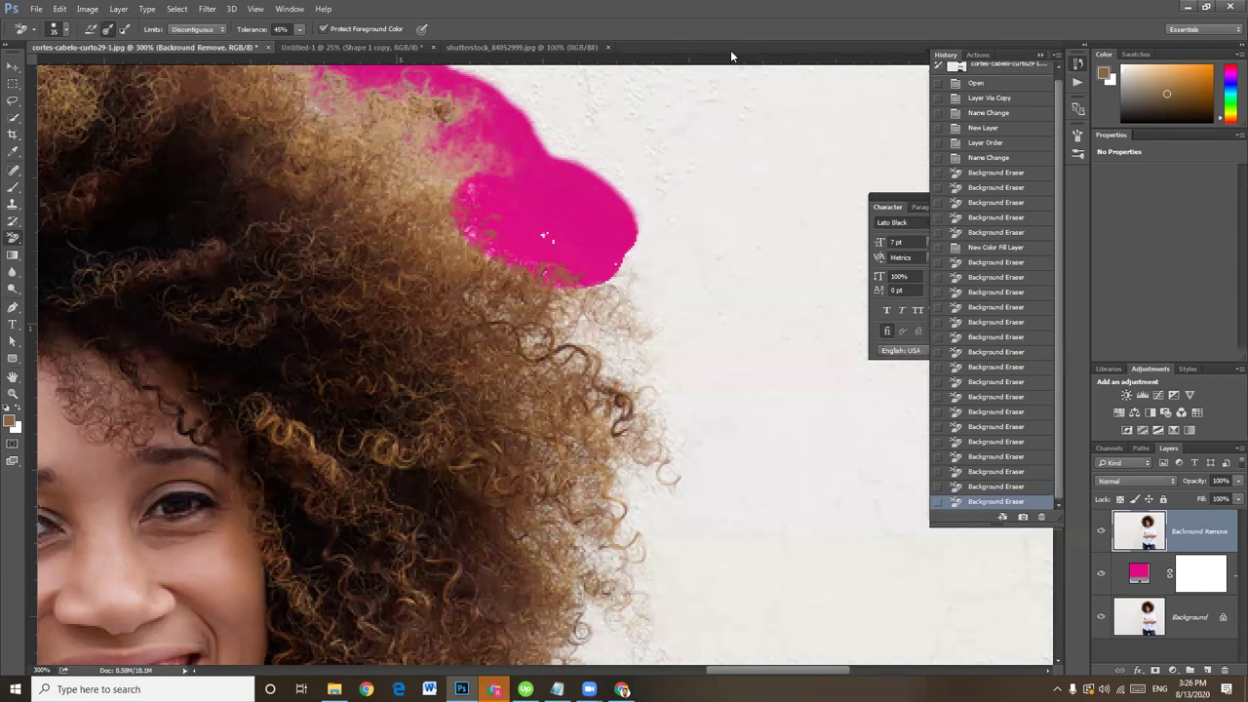
{"action": "left_click", "coordinate": [701, 242]}
{"action": "mouse_move", "coordinate": [669, 242]}
{"action": "left_mouse_down"}
{"action": "mouse_move", "coordinate": [633, 380]}
{"action": "mouse_move", "coordinate": [556, 541]}
{"action": "mouse_move", "coordinate": [686, 481]}
{"action": "left_mouse_up"}
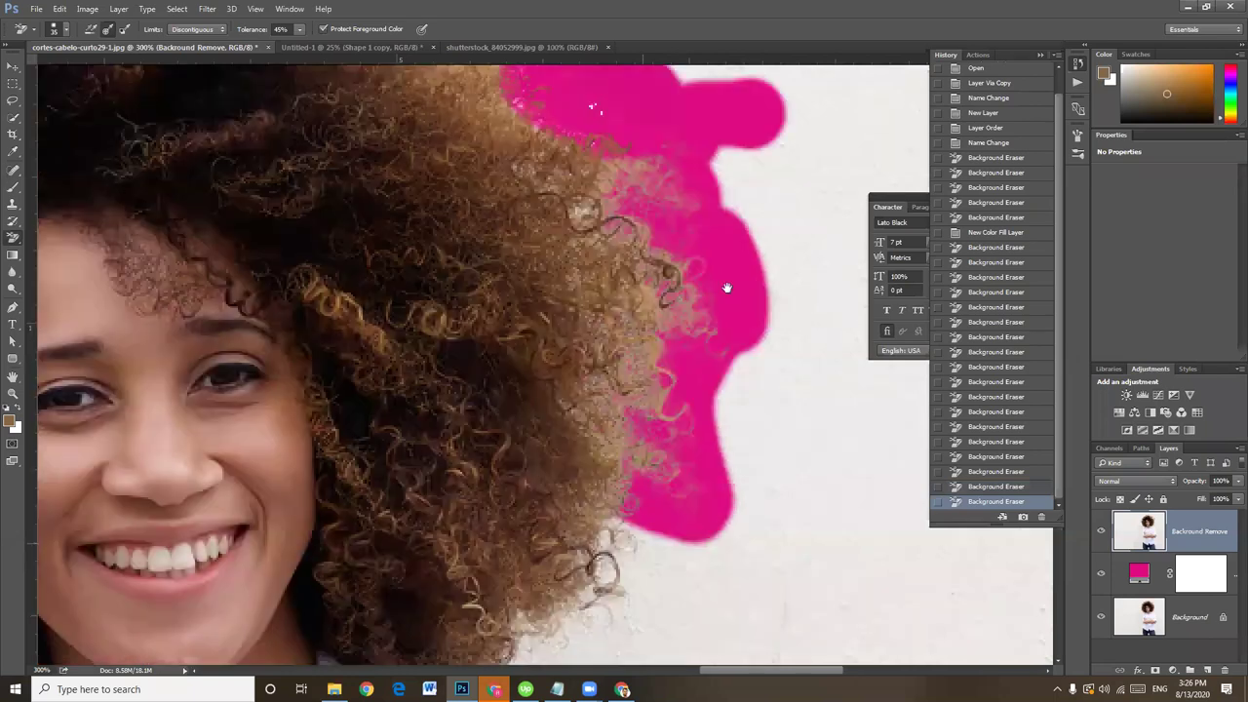
Step: Erase leftover wall among the right fringe and beside the lower curls
{"action": "left_click_drag", "start_coordinate": [642, 543], "coordinate": [696, 236]}
{"action": "left_click", "coordinate": [684, 353]}
{"action": "left_click_drag", "start_coordinate": [656, 342], "coordinate": [608, 383]}
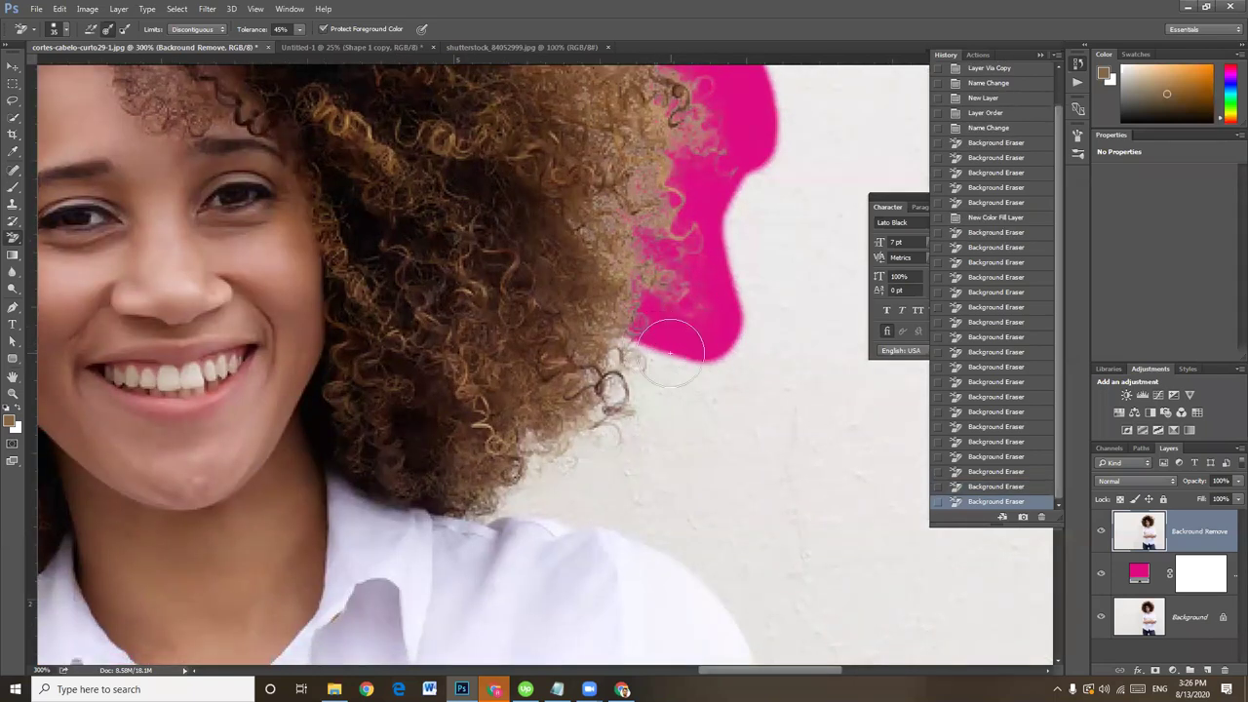
{"action": "left_click", "coordinate": [783, 393]}
{"action": "left_click_drag", "start_coordinate": [741, 395], "coordinate": [677, 377]}
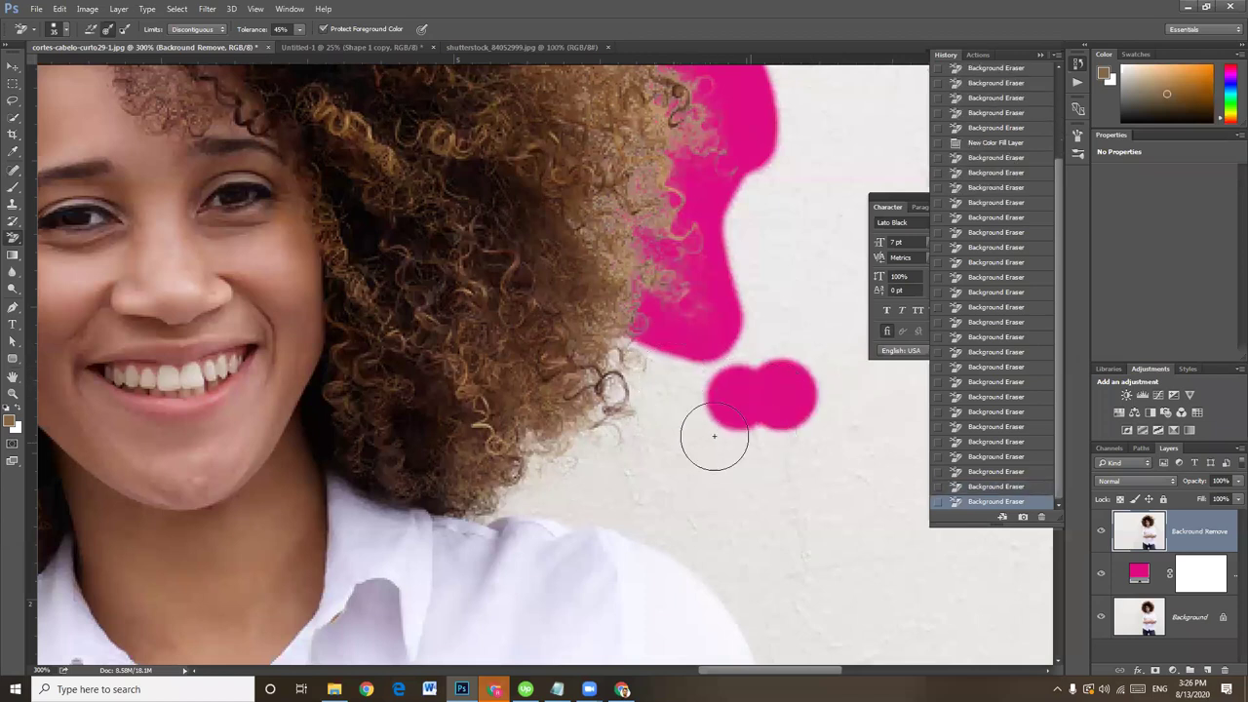
{"action": "mouse_move", "coordinate": [716, 429]}
{"action": "left_mouse_down"}
{"action": "mouse_move", "coordinate": [663, 367]}
{"action": "mouse_move", "coordinate": [607, 376]}
{"action": "left_mouse_up"}
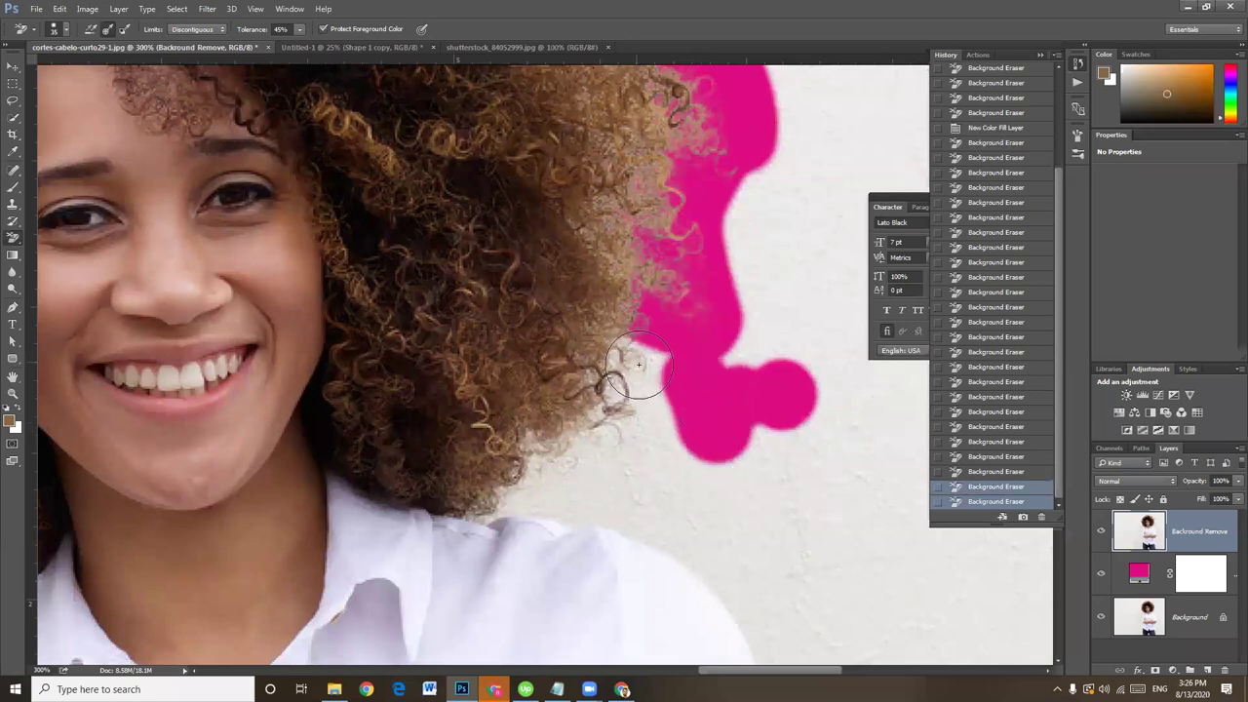
{"action": "left_click", "coordinate": [646, 395]}
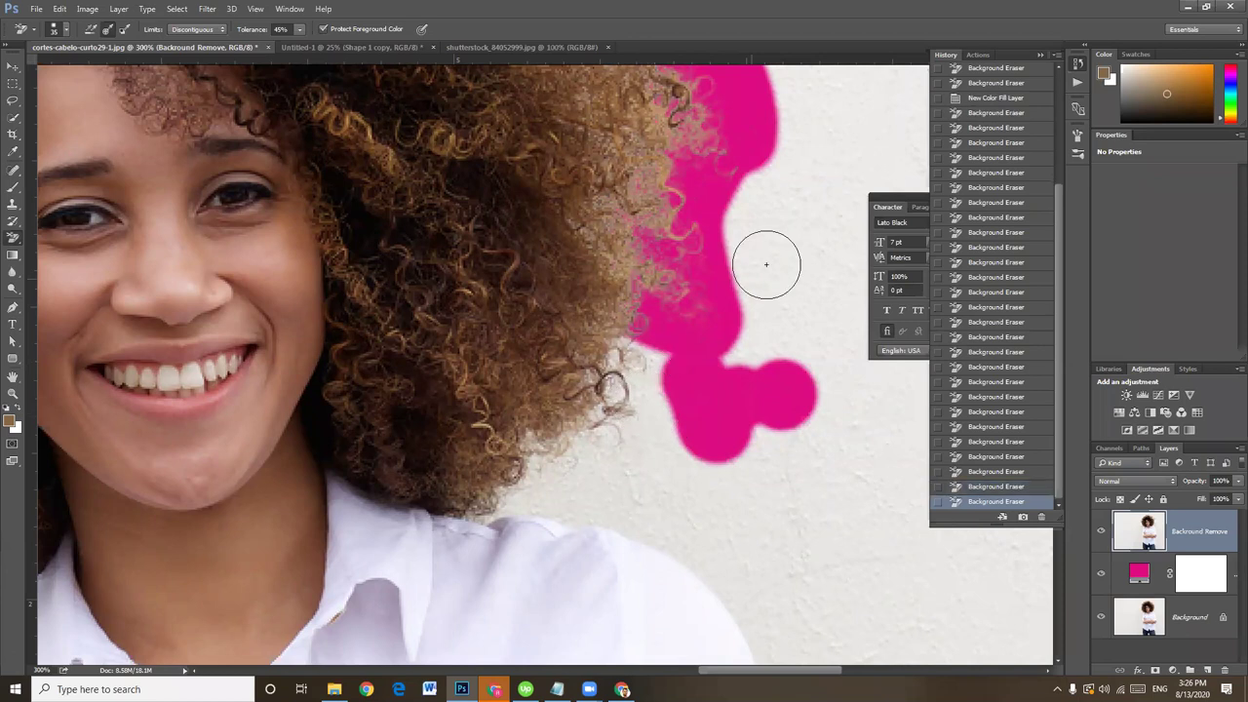
{"action": "mouse_move", "coordinate": [679, 159]}
{"action": "left_mouse_down"}
{"action": "mouse_move", "coordinate": [649, 340]}
{"action": "mouse_move", "coordinate": [659, 332]}
{"action": "left_mouse_up"}
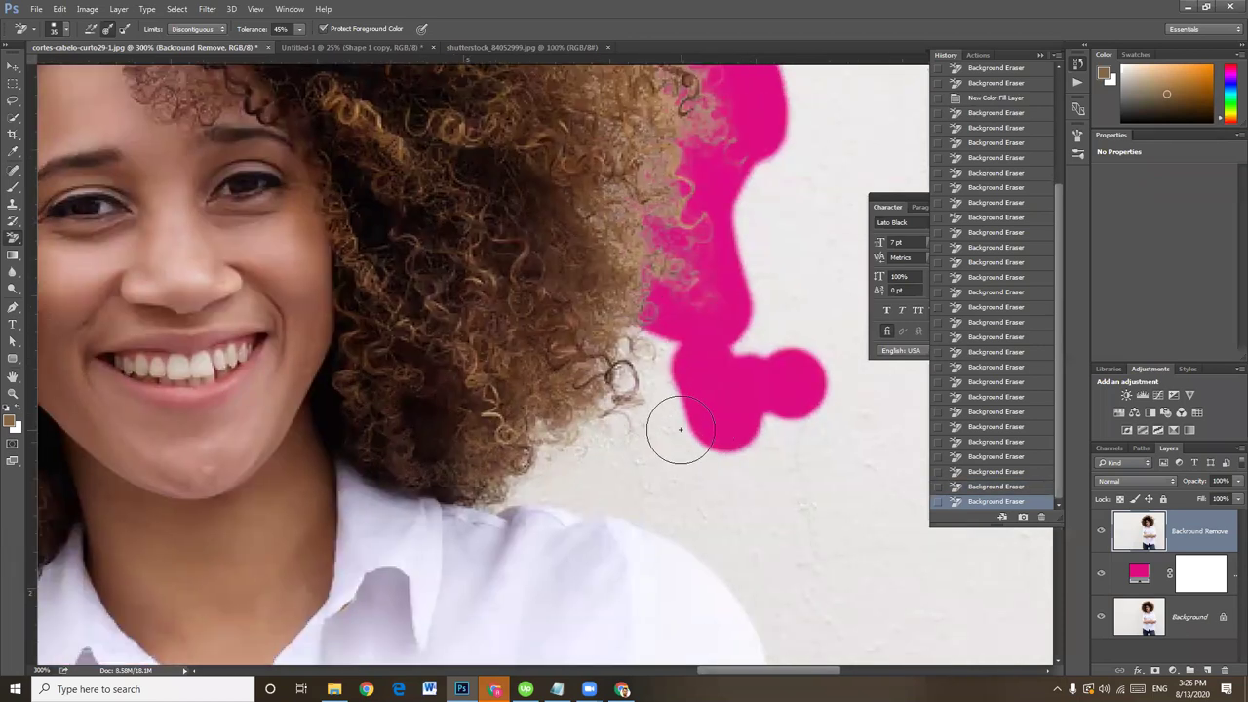
{"action": "mouse_move", "coordinate": [680, 428]}
{"action": "left_mouse_down"}
{"action": "mouse_move", "coordinate": [535, 433]}
{"action": "mouse_move", "coordinate": [606, 435]}
{"action": "mouse_move", "coordinate": [633, 336]}
{"action": "left_mouse_up"}
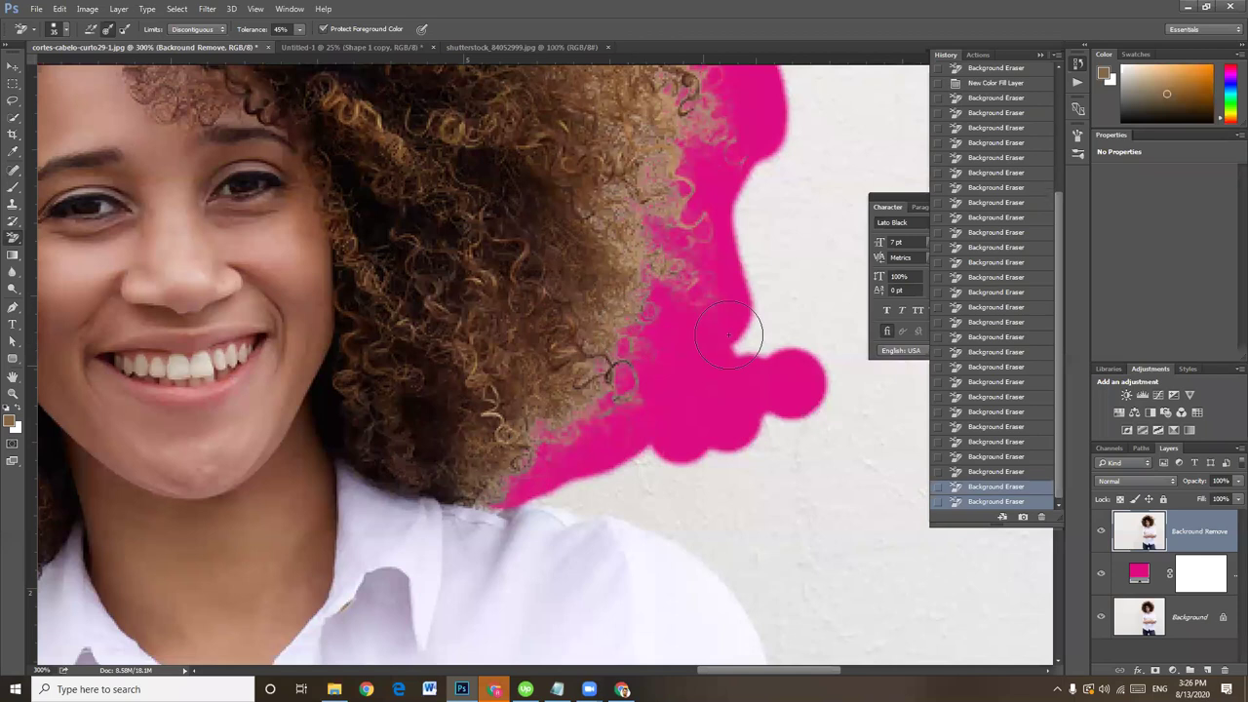
Step: Pan over to the left side and erase wall along the lower-left hair edge
{"action": "scroll", "coordinate": [731, 390], "scroll_direction": "up", "scroll_amount": 5}
{"action": "left_click_drag", "start_coordinate": [681, 369], "coordinate": [711, 476]}
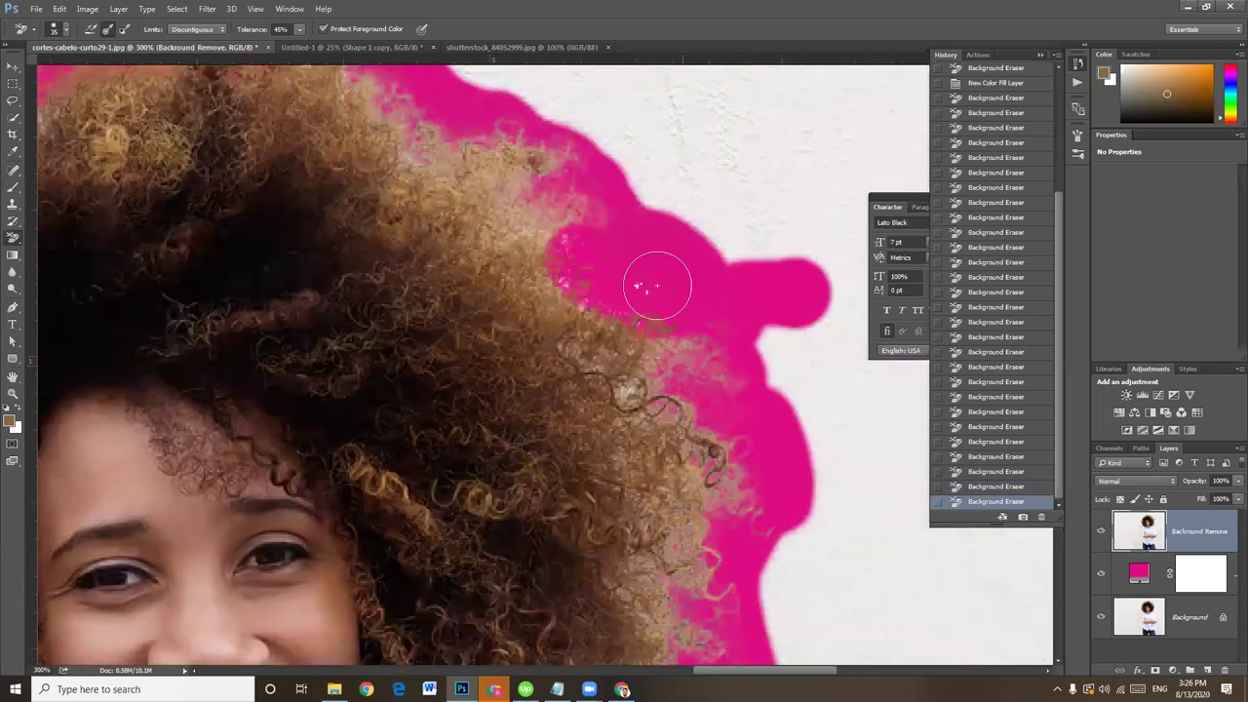
{"action": "mouse_move", "coordinate": [658, 263]}
{"action": "left_mouse_down"}
{"action": "mouse_move", "coordinate": [744, 357]}
{"action": "mouse_move", "coordinate": [771, 201]}
{"action": "mouse_move", "coordinate": [531, 270]}
{"action": "mouse_move", "coordinate": [370, 347]}
{"action": "mouse_move", "coordinate": [372, 392]}
{"action": "left_mouse_up"}
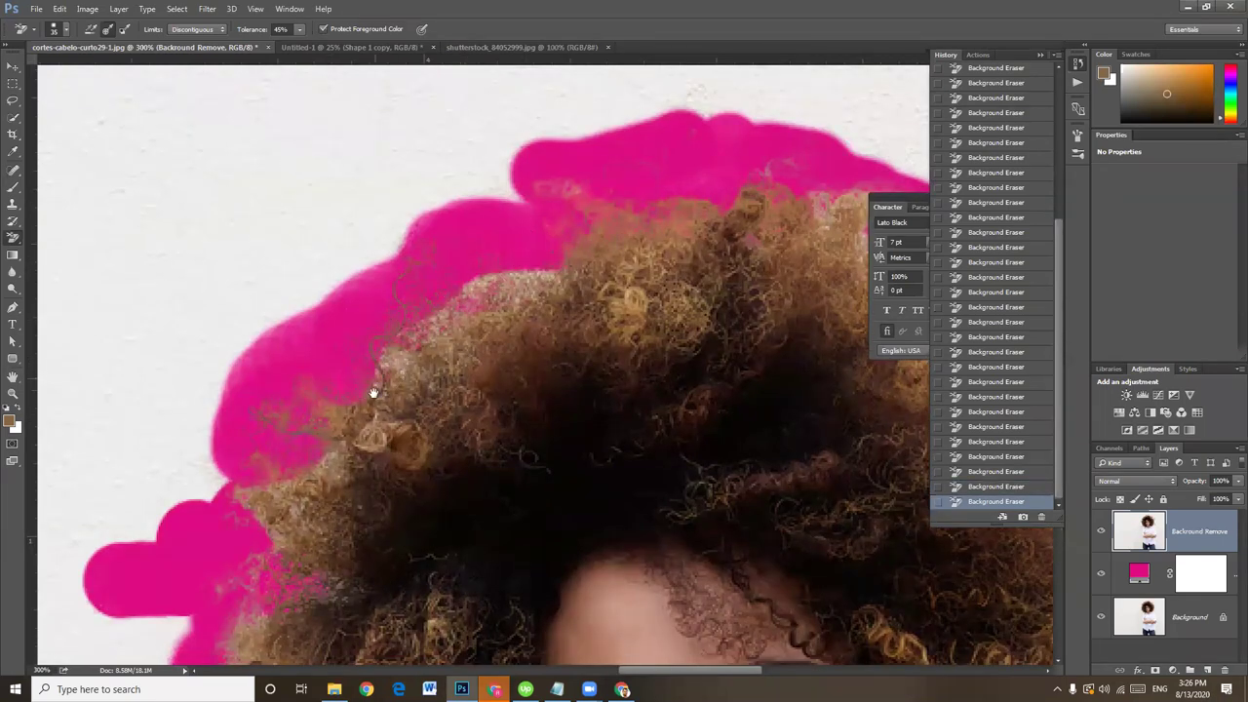
{"action": "left_click_drag", "start_coordinate": [474, 192], "coordinate": [566, 59]}
{"action": "left_click_drag", "start_coordinate": [442, 265], "coordinate": [526, 78]}
{"action": "left_click_drag", "start_coordinate": [460, 374], "coordinate": [456, 205]}
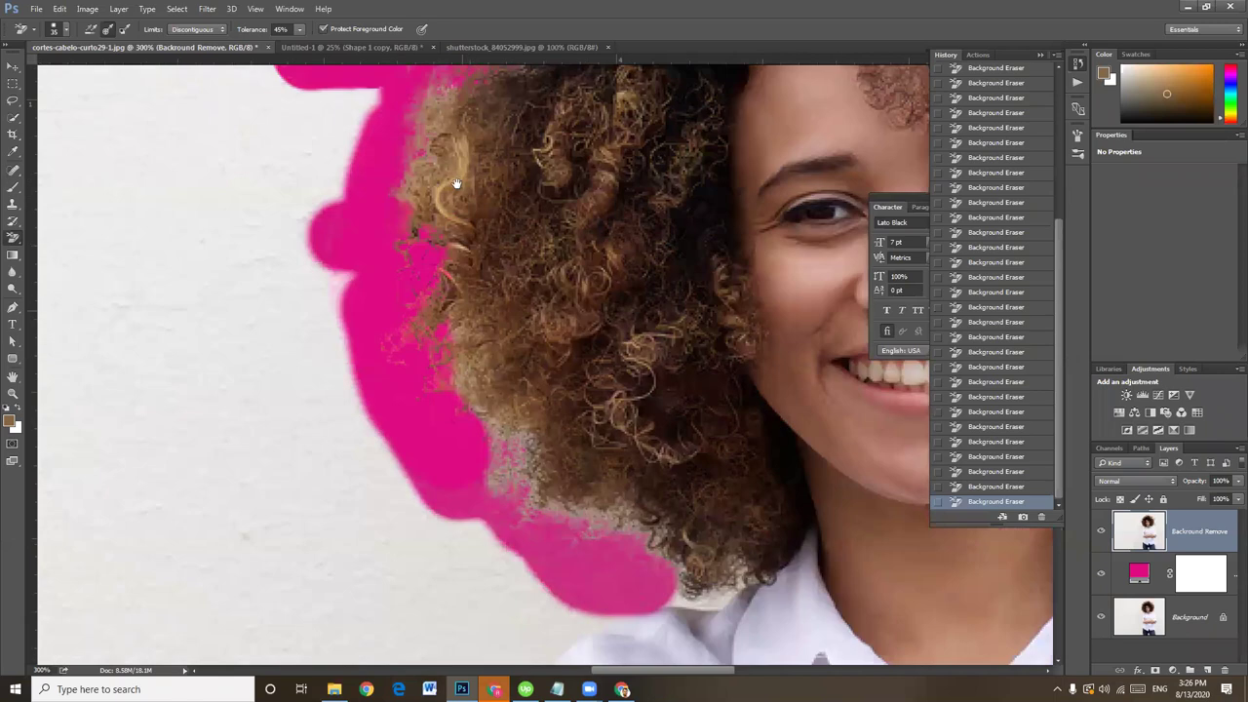
{"action": "scroll", "coordinate": [465, 377], "scroll_direction": "down", "scroll_amount": 1}
{"action": "mouse_move", "coordinate": [465, 376]}
{"action": "left_mouse_down"}
{"action": "mouse_move", "coordinate": [459, 399]}
{"action": "mouse_move", "coordinate": [504, 445]}
{"action": "mouse_move", "coordinate": [611, 513]}
{"action": "mouse_move", "coordinate": [445, 451]}
{"action": "mouse_move", "coordinate": [585, 537]}
{"action": "mouse_move", "coordinate": [618, 529]}
{"action": "mouse_move", "coordinate": [628, 544]}
{"action": "mouse_move", "coordinate": [599, 549]}
{"action": "left_mouse_up"}
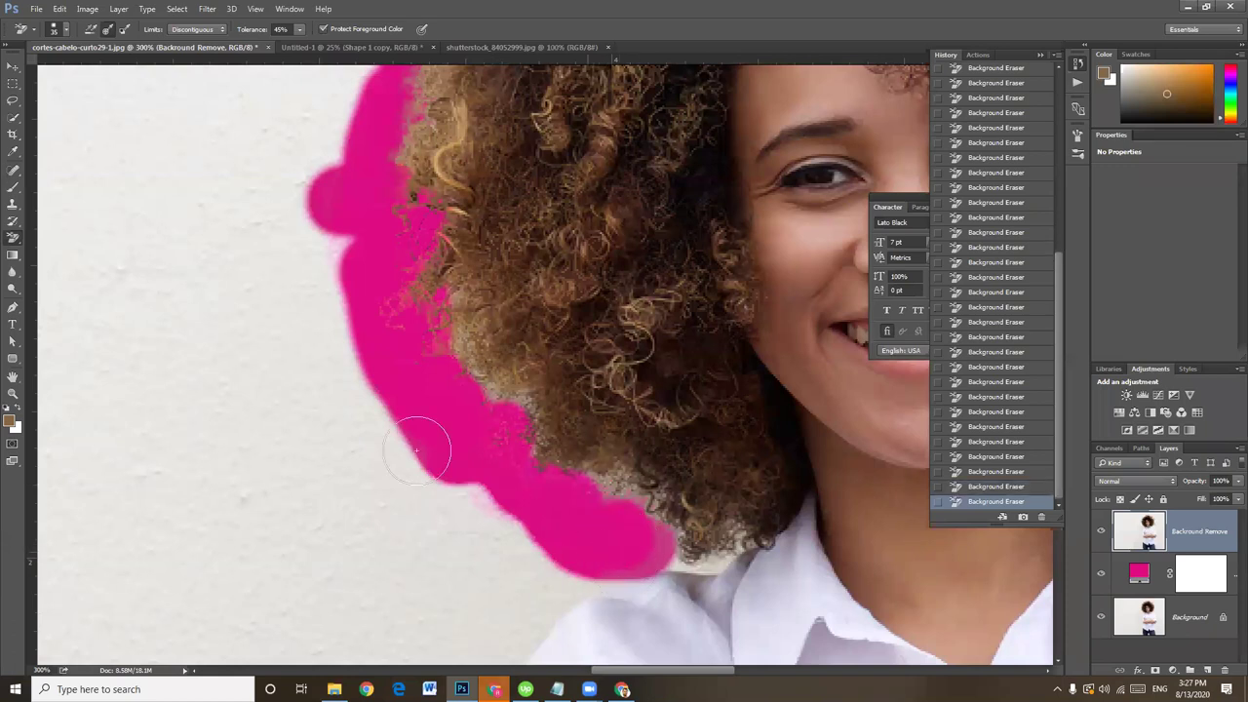
Step: Finish erasing the wall along the left and upper hair edges, then zoom out
{"action": "scroll", "coordinate": [351, 322], "scroll_direction": "up", "scroll_amount": 3}
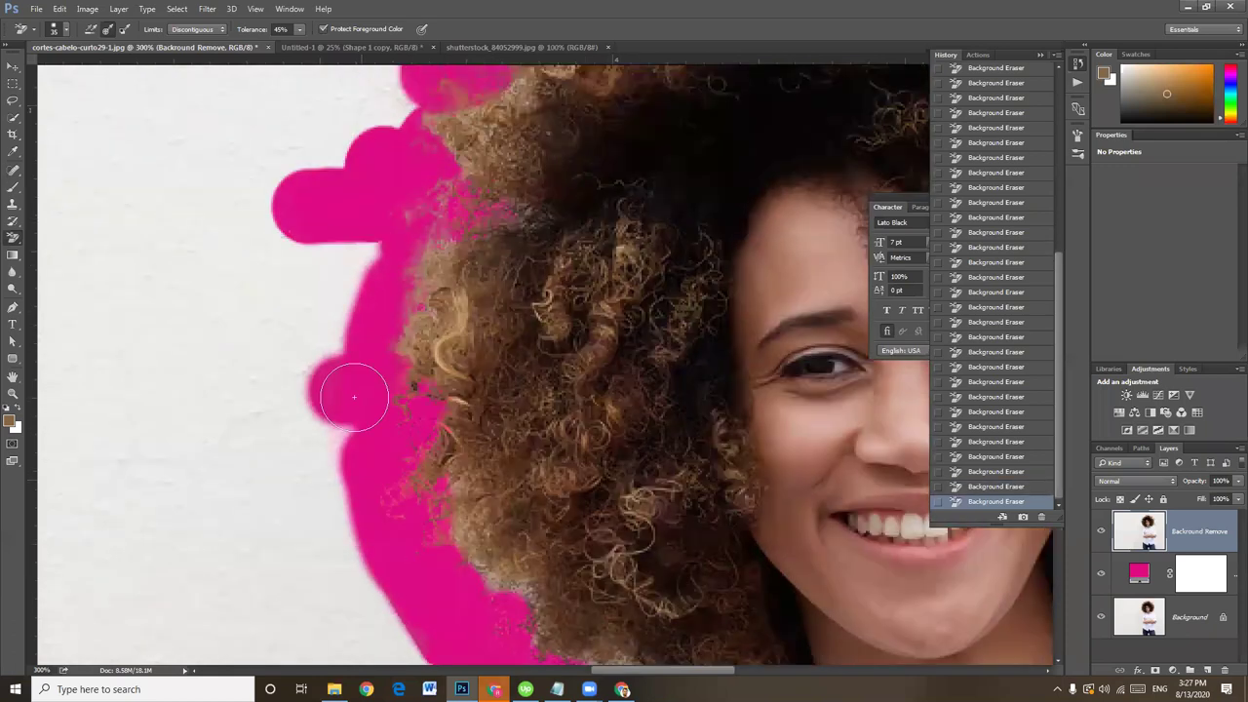
{"action": "left_click_drag", "start_coordinate": [325, 371], "coordinate": [317, 378]}
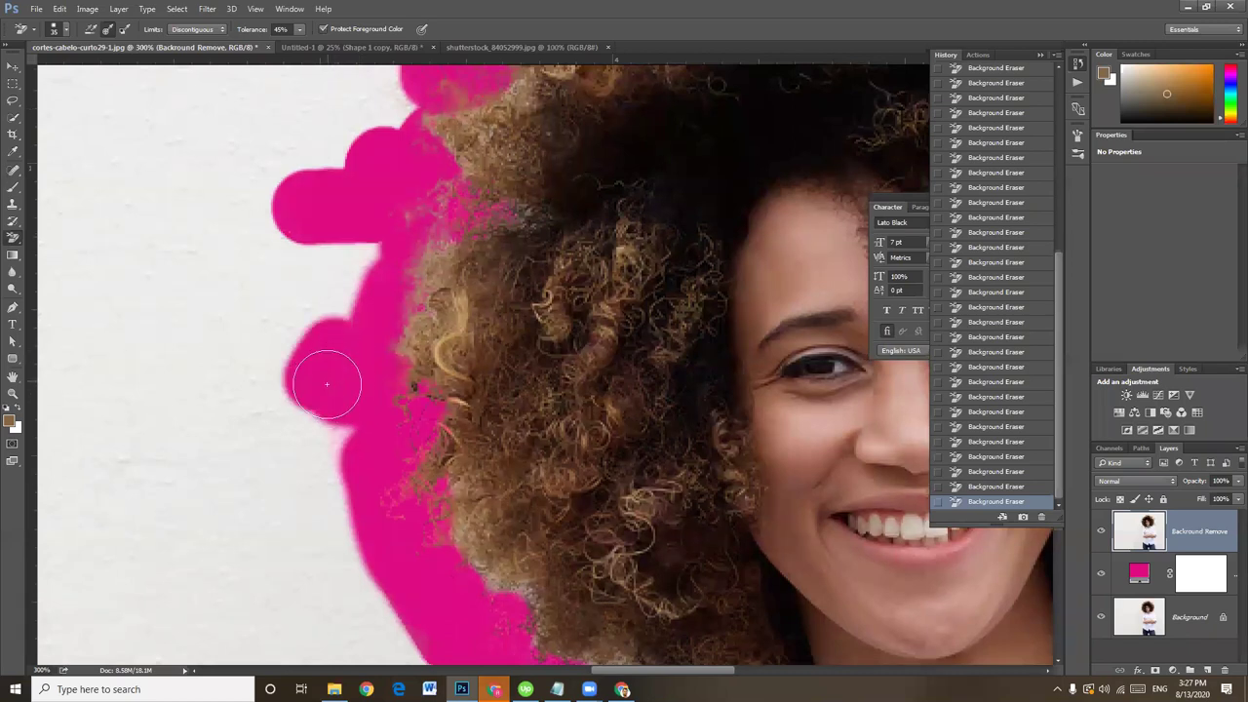
{"action": "scroll", "coordinate": [389, 397], "scroll_direction": "up", "scroll_amount": 2}
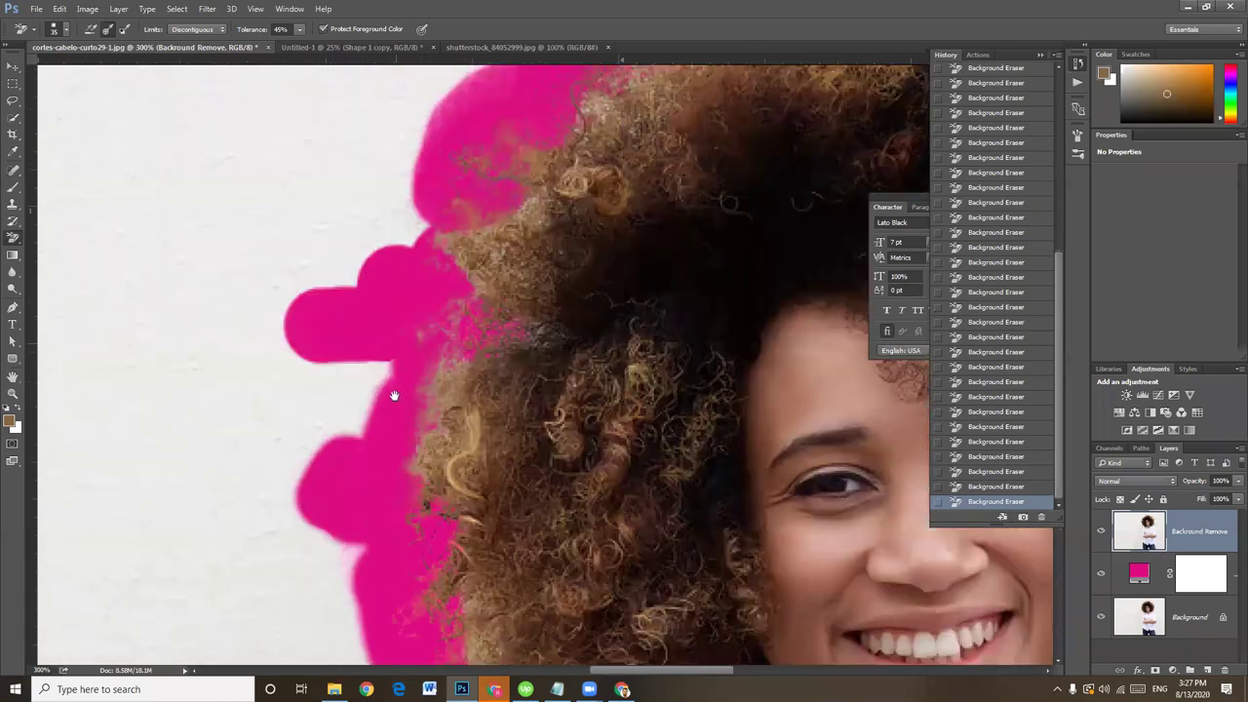
{"action": "scroll", "coordinate": [389, 397], "scroll_direction": "up", "scroll_amount": 1}
{"action": "scroll", "coordinate": [399, 350], "scroll_direction": "up", "scroll_amount": 1}
{"action": "scroll", "coordinate": [404, 338], "scroll_direction": "up", "scroll_amount": 1}
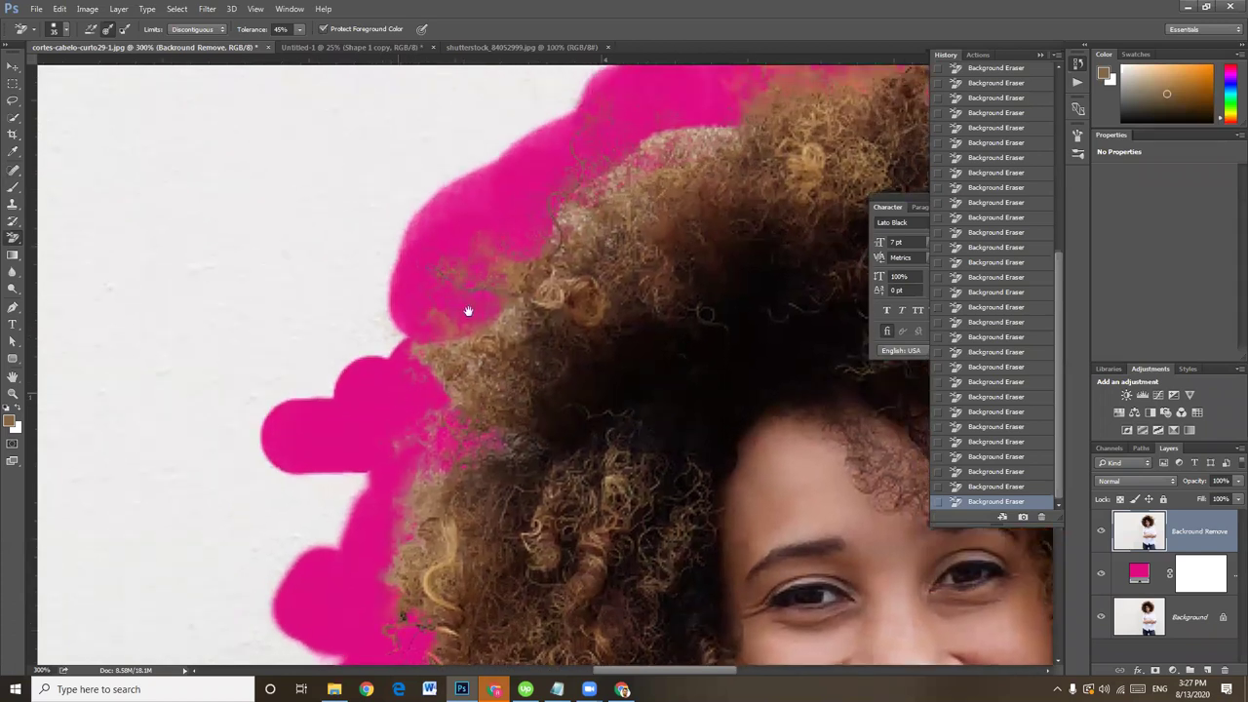
{"action": "left_click_drag", "start_coordinate": [532, 180], "coordinate": [518, 203]}
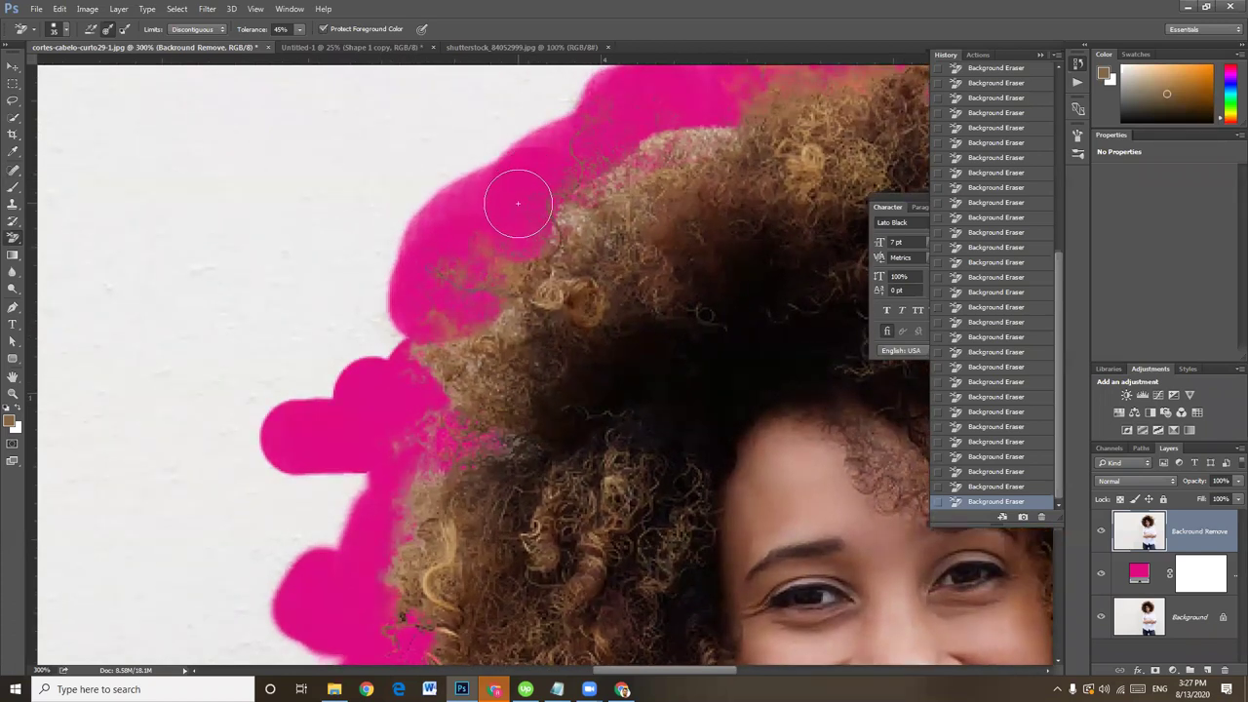
{"action": "left_click_drag", "start_coordinate": [522, 203], "coordinate": [451, 309]}
{"action": "left_click_drag", "start_coordinate": [447, 364], "coordinate": [468, 278]}
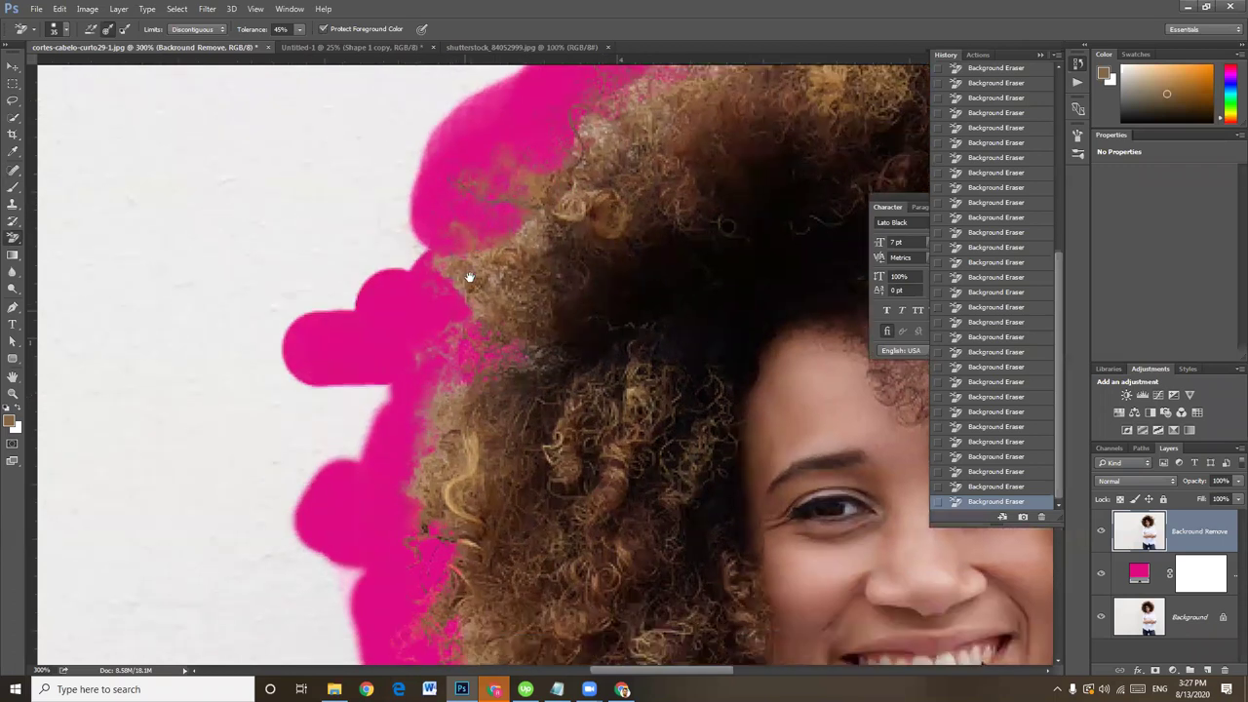
{"action": "scroll", "coordinate": [469, 278], "scroll_direction": "down", "scroll_amount": 1}
{"action": "scroll", "coordinate": [471, 284], "scroll_direction": "down", "scroll_amount": 2}
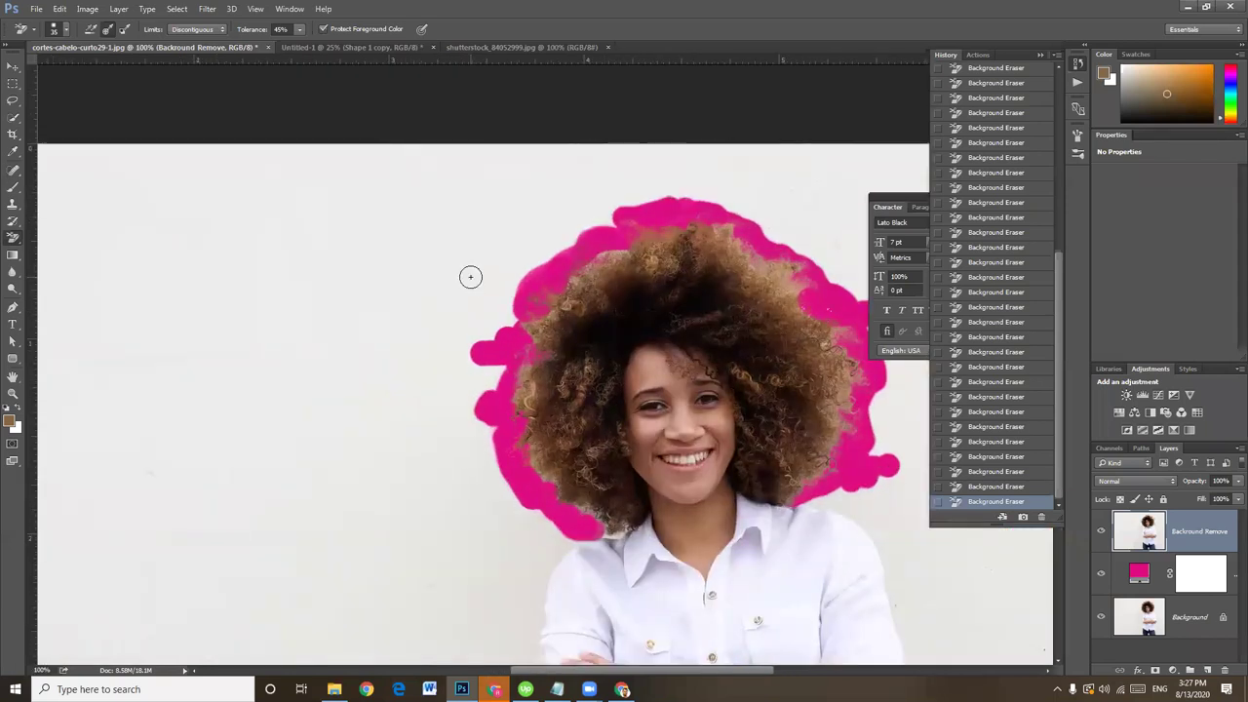
Step: Crop the photo to a tall marquee around the woman, deselect, and zoom to 200%
{"action": "scroll", "coordinate": [470, 282], "scroll_direction": "down", "scroll_amount": 1}
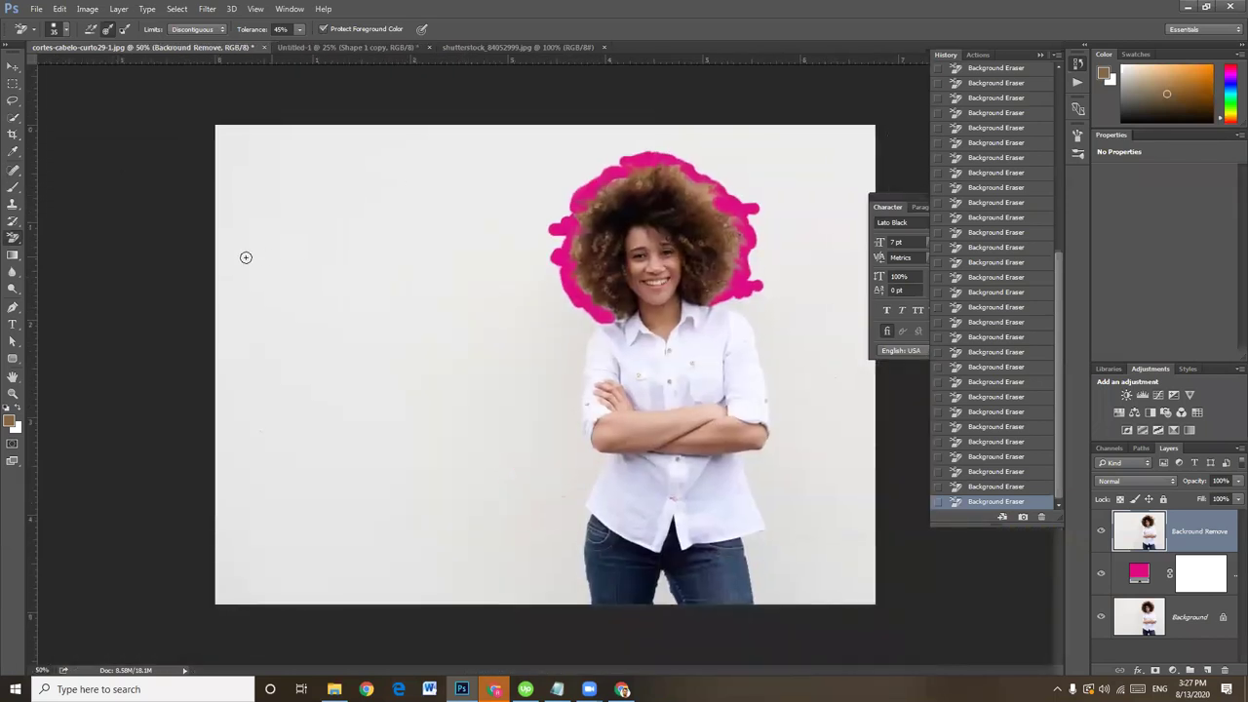
{"action": "left_click_drag", "start_coordinate": [449, 116], "coordinate": [740, 608]}
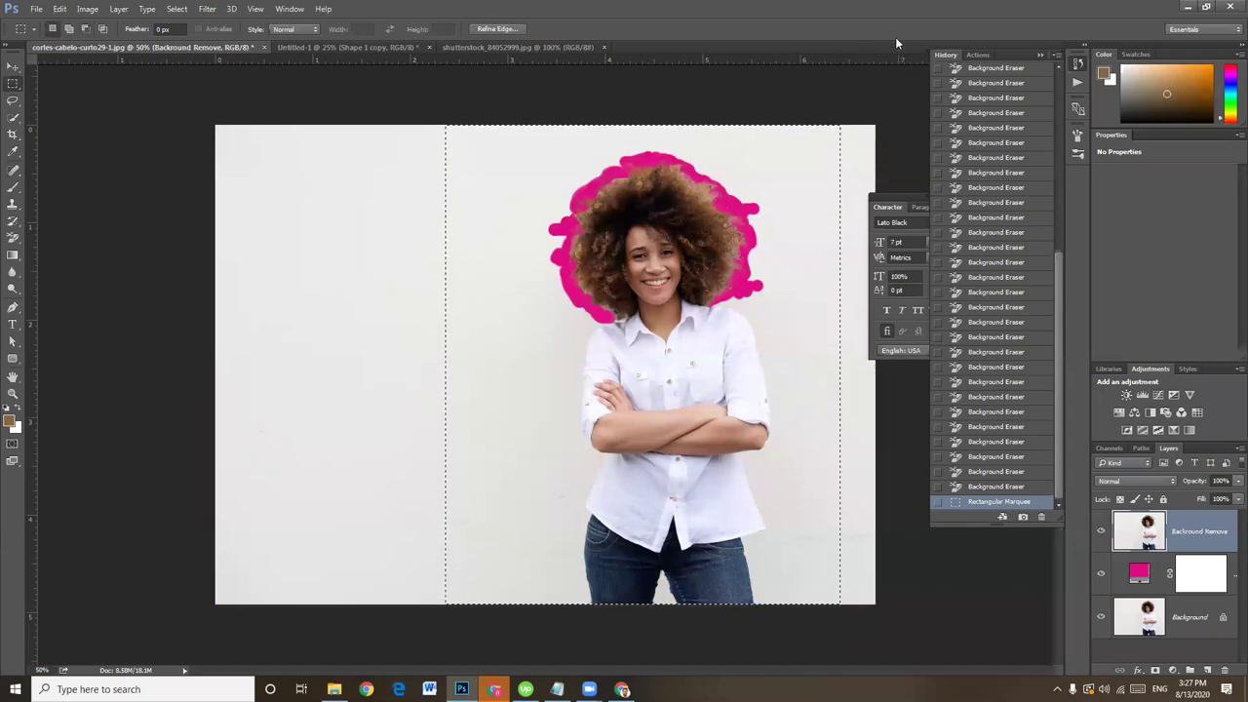
{"action": "key", "text": "alt+i"}
{"action": "key", "text": "p"}
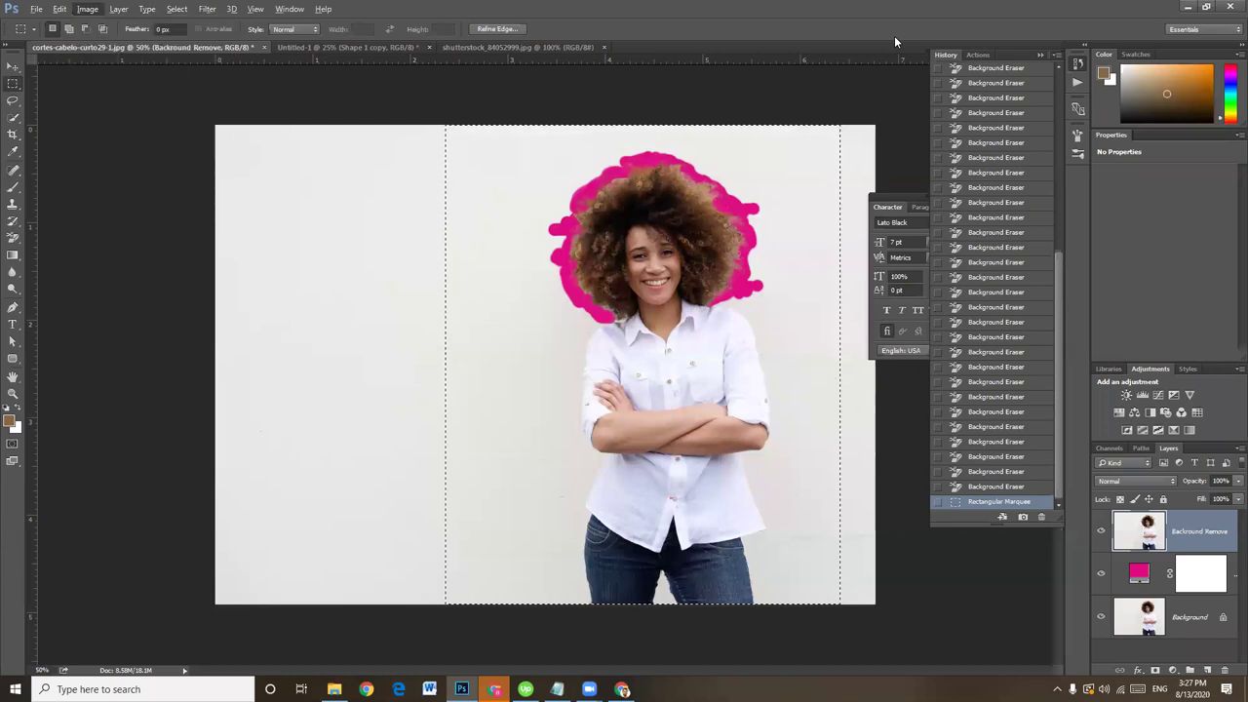
{"action": "key", "text": "ctrl+d"}
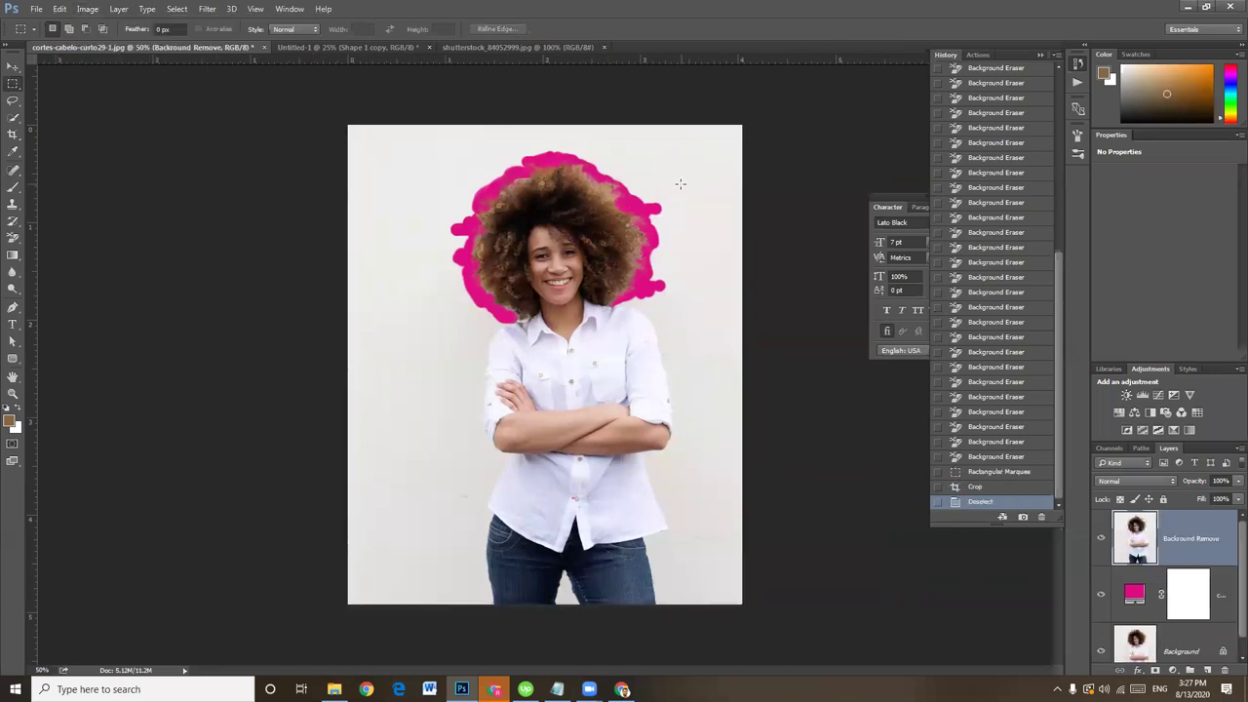
{"action": "key", "text": "ctrl+plus"}
{"action": "key", "text": "ctrl+plus"}
{"action": "key", "text": "ctrl+plus"}
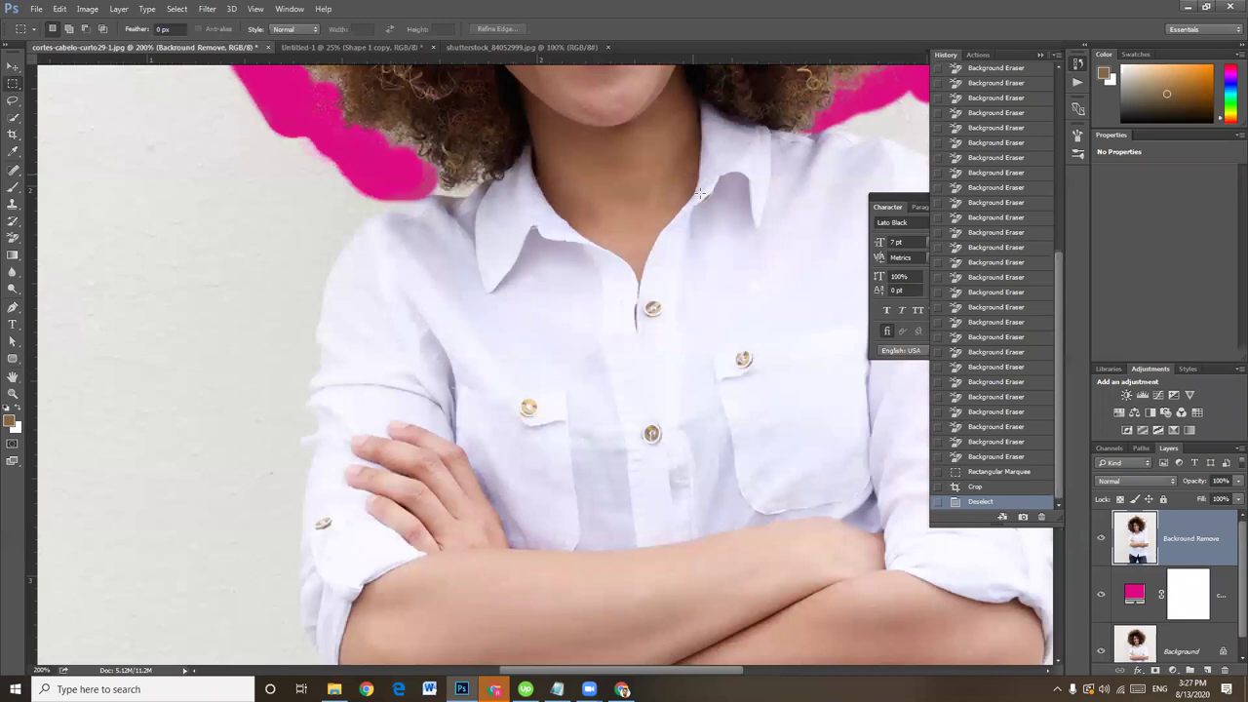
Step: Switch back to the Background Eraser and clear the wall at the upper hair edge
{"action": "left_click_drag", "start_coordinate": [562, 498], "coordinate": [512, 644]}
{"action": "left_click_drag", "start_coordinate": [719, 251], "coordinate": [564, 399]}
{"action": "left_click_drag", "start_coordinate": [625, 358], "coordinate": [569, 455]}
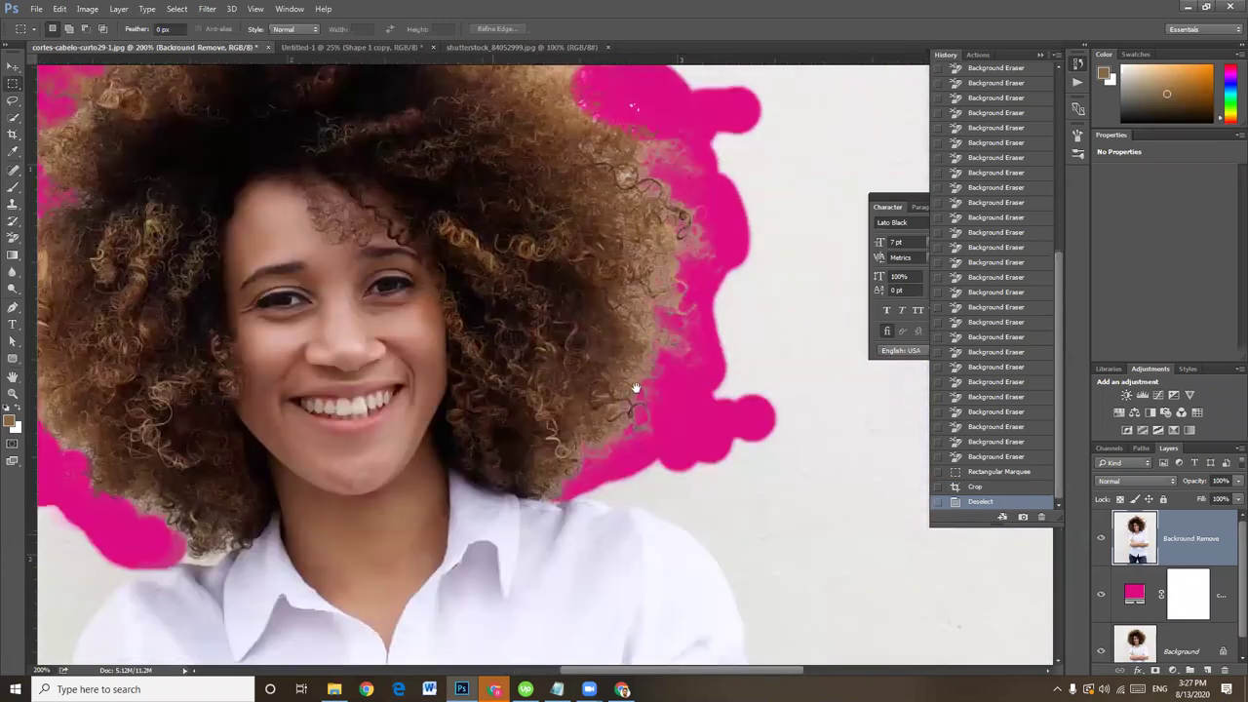
{"action": "left_click_drag", "start_coordinate": [684, 329], "coordinate": [648, 427]}
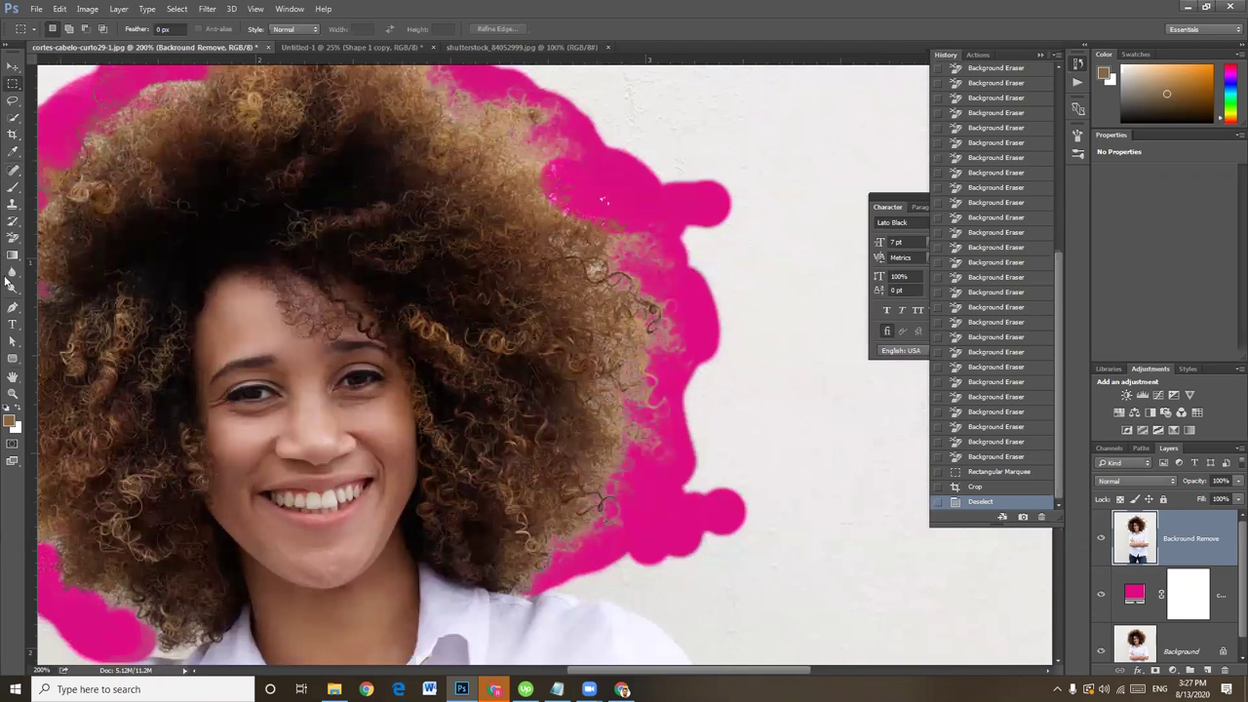
{"action": "left_click", "coordinate": [12, 239]}
{"action": "mouse_move", "coordinate": [657, 209]}
{"action": "left_mouse_down"}
{"action": "mouse_move", "coordinate": [646, 224]}
{"action": "mouse_move", "coordinate": [663, 244]}
{"action": "mouse_move", "coordinate": [628, 170]}
{"action": "mouse_move", "coordinate": [646, 172]}
{"action": "mouse_move", "coordinate": [566, 175]}
{"action": "mouse_move", "coordinate": [623, 184]}
{"action": "left_mouse_up"}
{"action": "left_click", "coordinate": [643, 195]}
{"action": "left_click", "coordinate": [647, 190]}
{"action": "left_click", "coordinate": [644, 185]}
{"action": "left_click", "coordinate": [593, 176]}
{"action": "left_click", "coordinate": [597, 173]}
{"action": "left_click", "coordinate": [624, 187]}
Step: Zoom to 300% and erase the wall along the upper-right and right hair edges
{"action": "key", "text": "ctrl+plus"}
{"action": "left_click_drag", "start_coordinate": [710, 200], "coordinate": [729, 237]}
{"action": "left_click_drag", "start_coordinate": [744, 176], "coordinate": [719, 140]}
{"action": "left_click", "coordinate": [733, 156]}
{"action": "left_click", "coordinate": [731, 158]}
{"action": "left_click", "coordinate": [736, 164]}
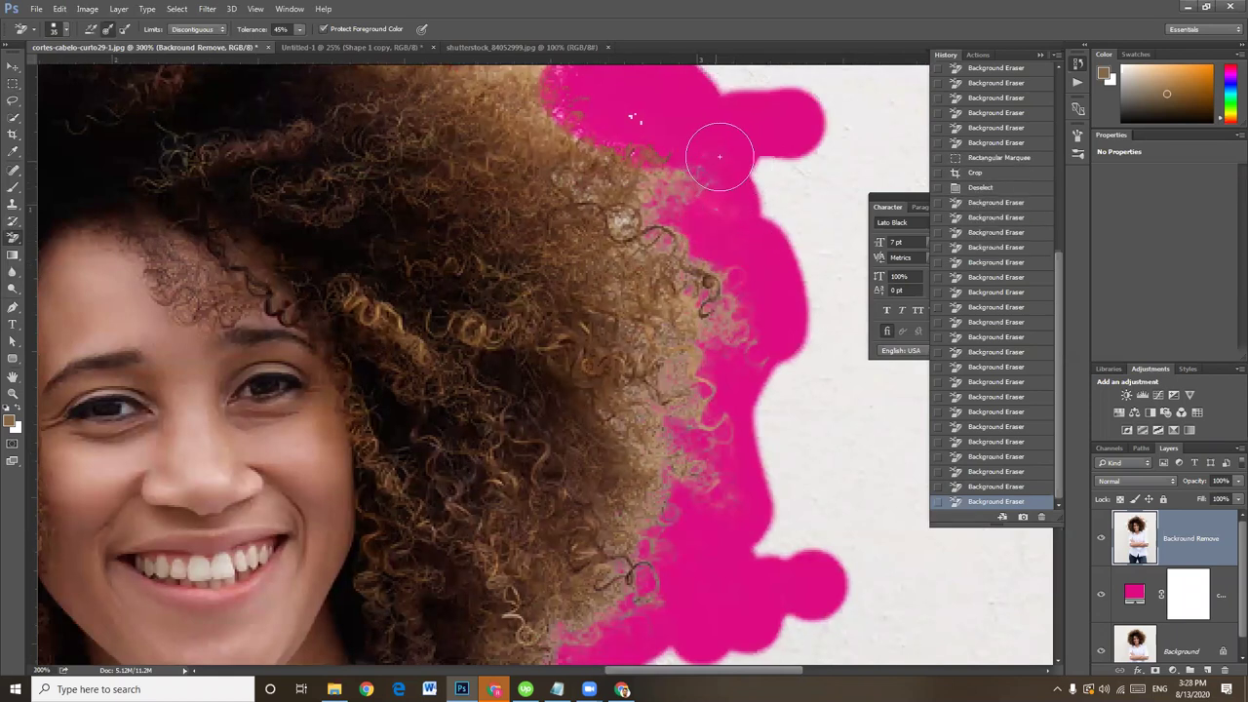
{"action": "left_click", "coordinate": [747, 245]}
{"action": "left_click", "coordinate": [756, 368]}
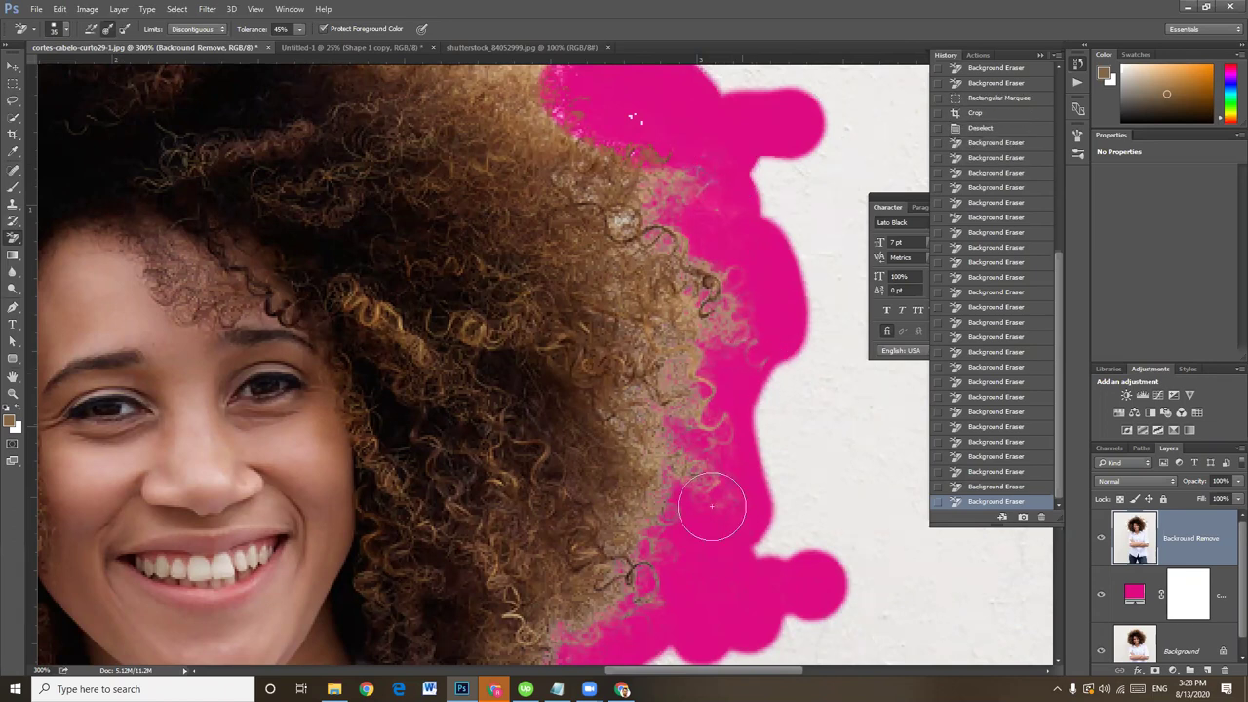
Step: Erase the wall along the lower hair edge, undoing a stroke that bit into the collar
{"action": "scroll", "coordinate": [766, 287], "scroll_direction": "down", "scroll_amount": 3}
{"action": "left_click_drag", "start_coordinate": [679, 520], "coordinate": [614, 561]}
{"action": "left_click", "coordinate": [673, 527]}
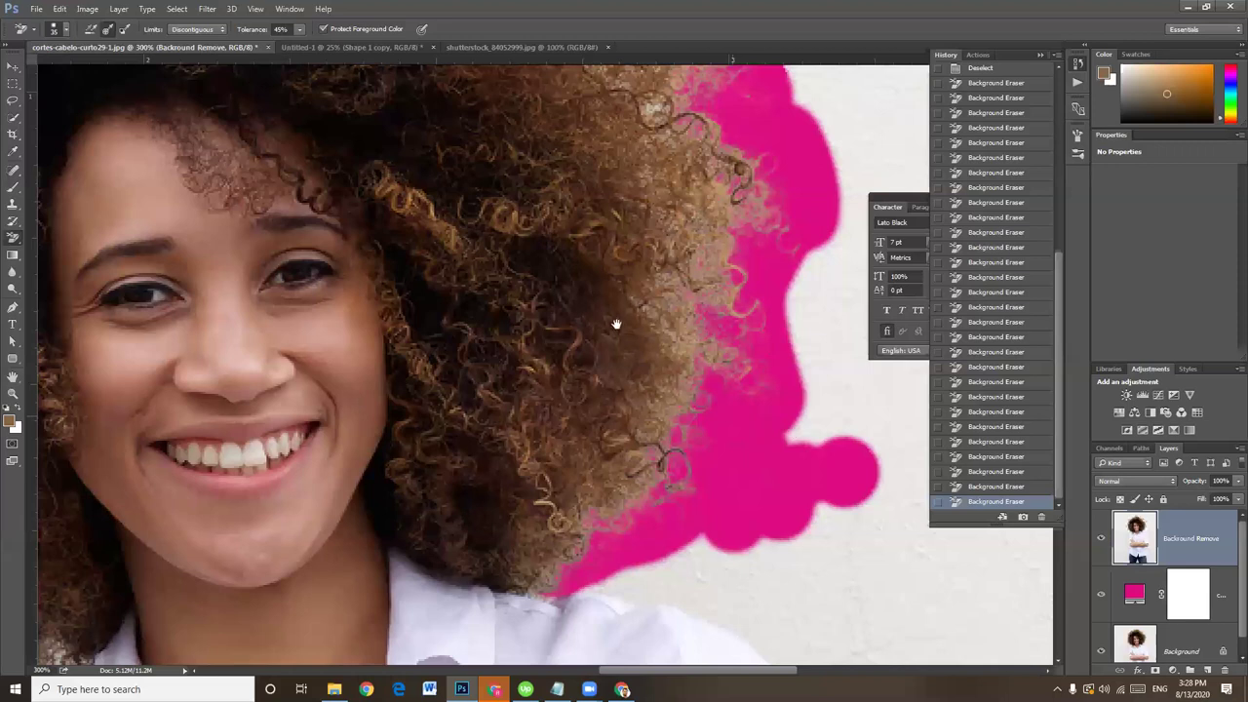
{"action": "scroll", "coordinate": [615, 323], "scroll_direction": "left", "scroll_amount": 5}
{"action": "scroll", "coordinate": [732, 426], "scroll_direction": "left", "scroll_amount": 5}
{"action": "scroll", "coordinate": [574, 412], "scroll_direction": "left", "scroll_amount": 3}
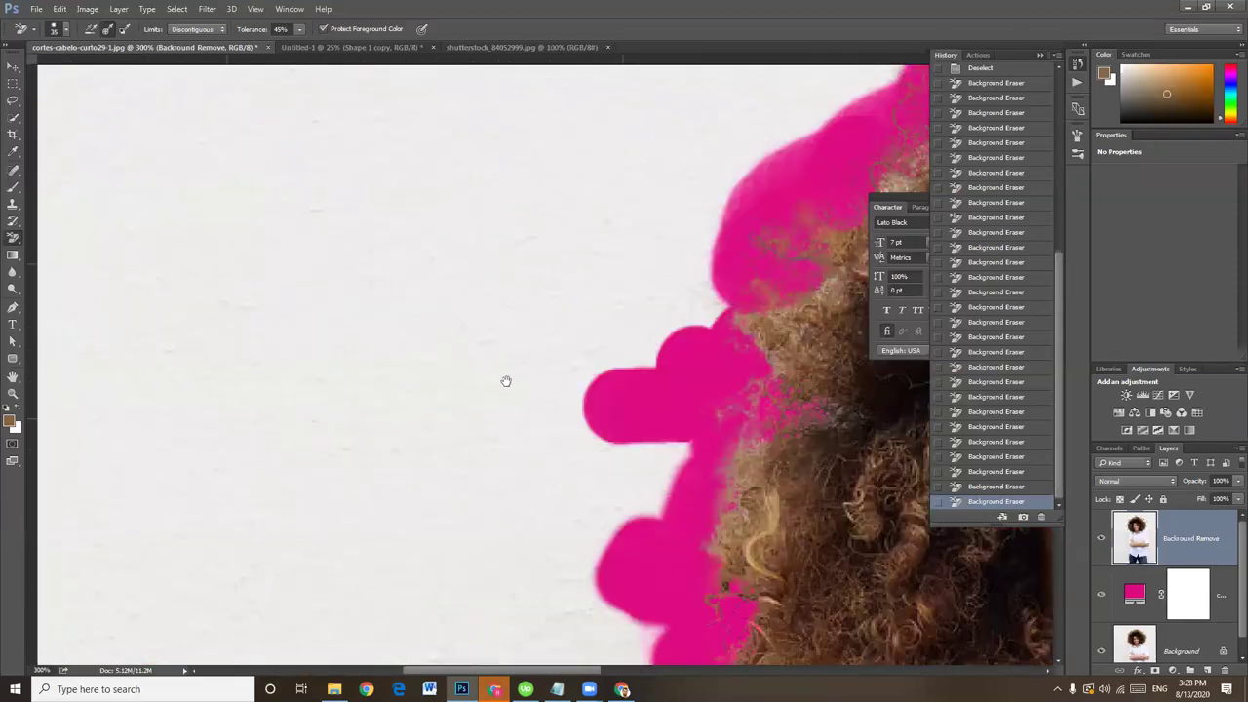
{"action": "scroll", "coordinate": [506, 381], "scroll_direction": "right", "scroll_amount": 4}
{"action": "scroll", "coordinate": [581, 467], "scroll_direction": "down", "scroll_amount": 2}
{"action": "scroll", "coordinate": [554, 351], "scroll_direction": "down", "scroll_amount": 2}
{"action": "scroll", "coordinate": [553, 312], "scroll_direction": "right", "scroll_amount": 1}
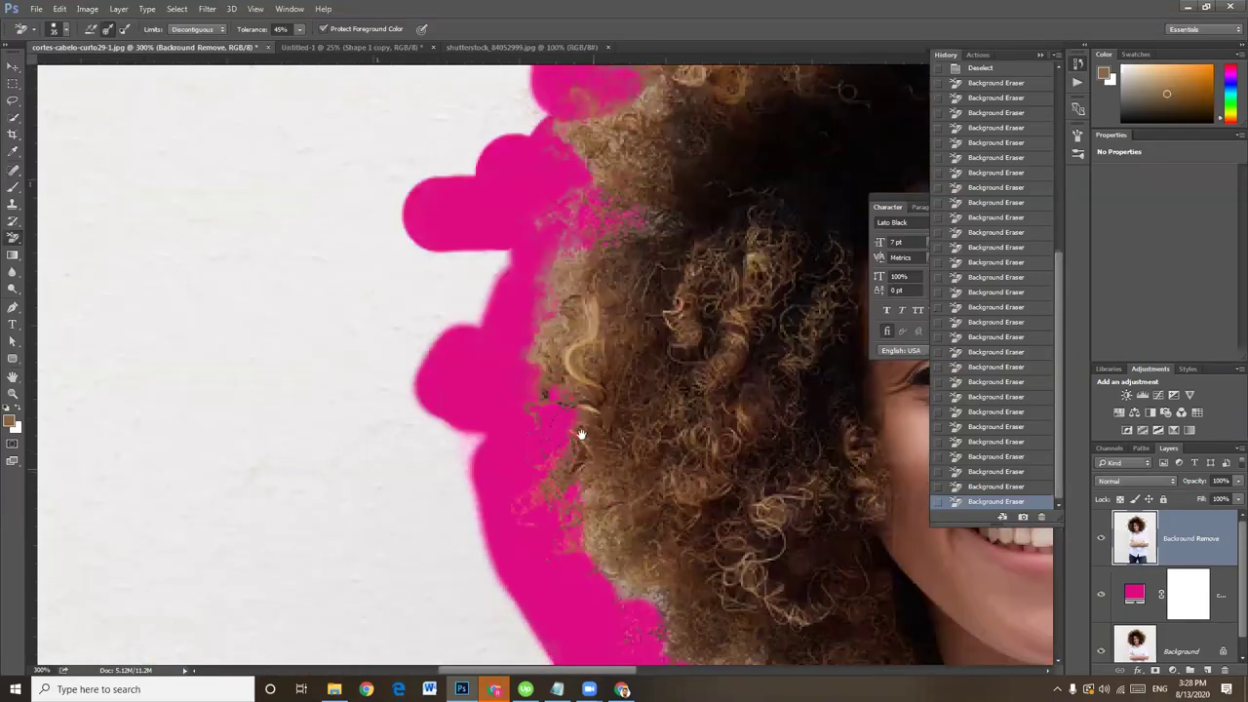
{"action": "scroll", "coordinate": [580, 433], "scroll_direction": "down", "scroll_amount": 4}
{"action": "scroll", "coordinate": [599, 272], "scroll_direction": "down", "scroll_amount": 4}
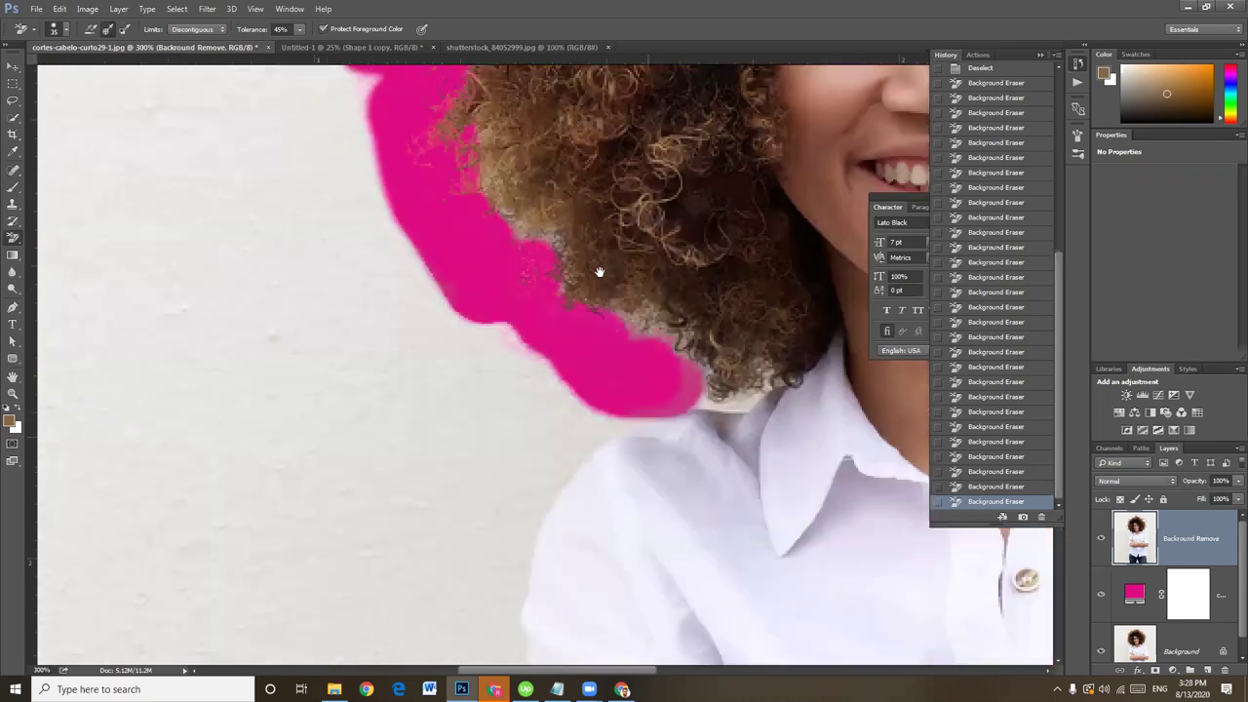
{"action": "scroll", "coordinate": [599, 272], "scroll_direction": "down", "scroll_amount": 2}
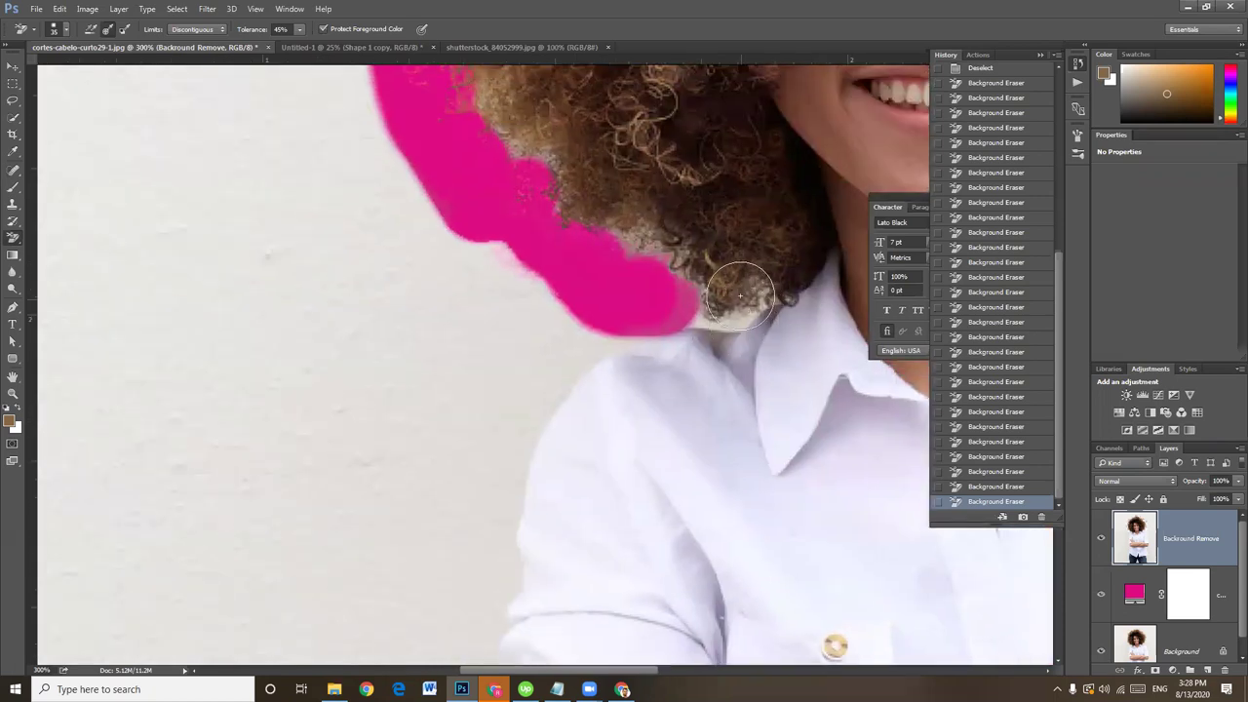
{"action": "left_click_drag", "start_coordinate": [740, 295], "coordinate": [733, 285]}
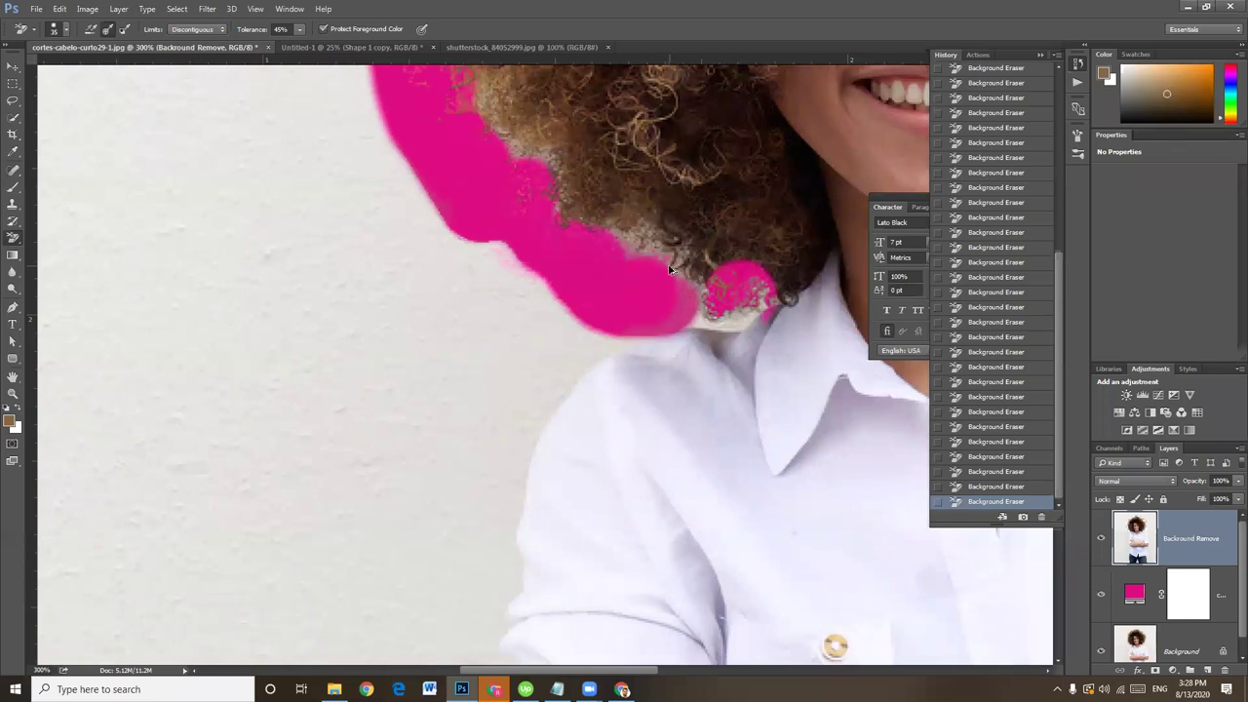
{"action": "key", "text": "ctrl+z"}
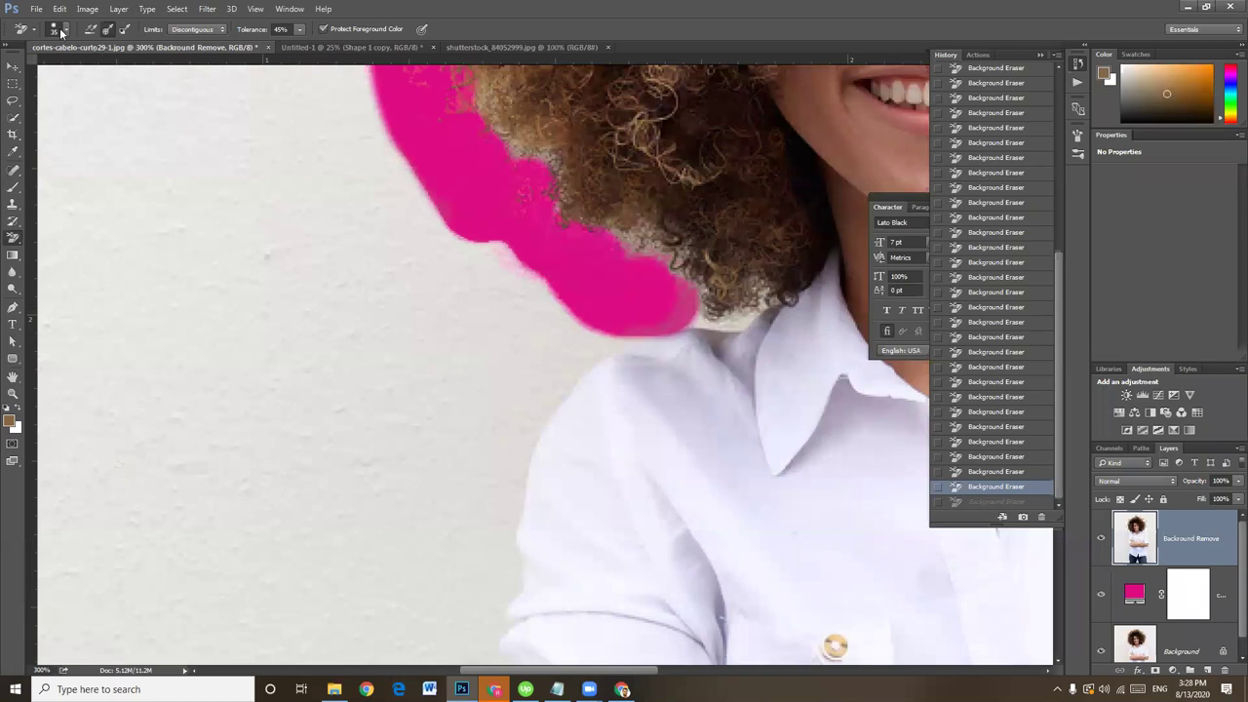
Step: Shrink the eraser below 35 px, raise hardness to about 81%, and clear wall by the collar
{"action": "left_click", "coordinate": [62, 33]}
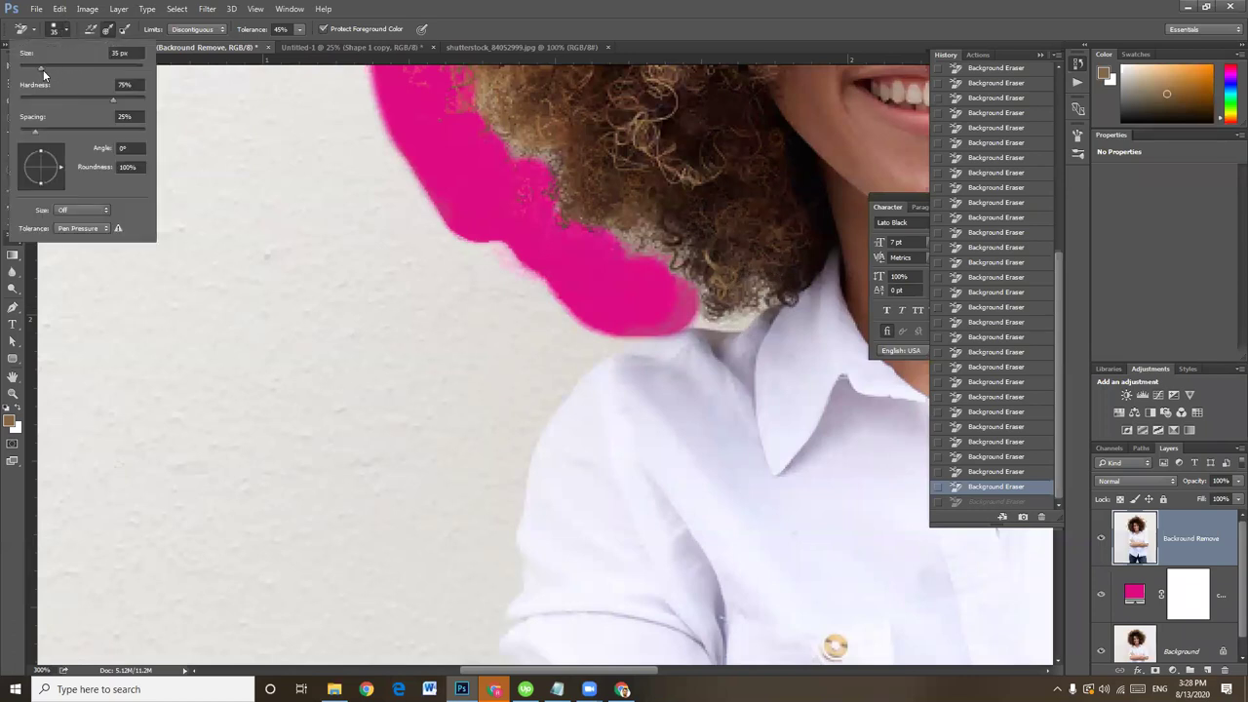
{"action": "left_click_drag", "start_coordinate": [39, 68], "coordinate": [33, 68]}
{"action": "left_click_drag", "start_coordinate": [111, 97], "coordinate": [122, 102]}
{"action": "left_click", "coordinate": [726, 19]}
{"action": "mouse_move", "coordinate": [729, 320]}
{"action": "left_mouse_down"}
{"action": "mouse_move", "coordinate": [754, 314]}
{"action": "mouse_move", "coordinate": [709, 325]}
{"action": "mouse_move", "coordinate": [655, 261]}
{"action": "mouse_move", "coordinate": [615, 244]}
{"action": "left_mouse_up"}
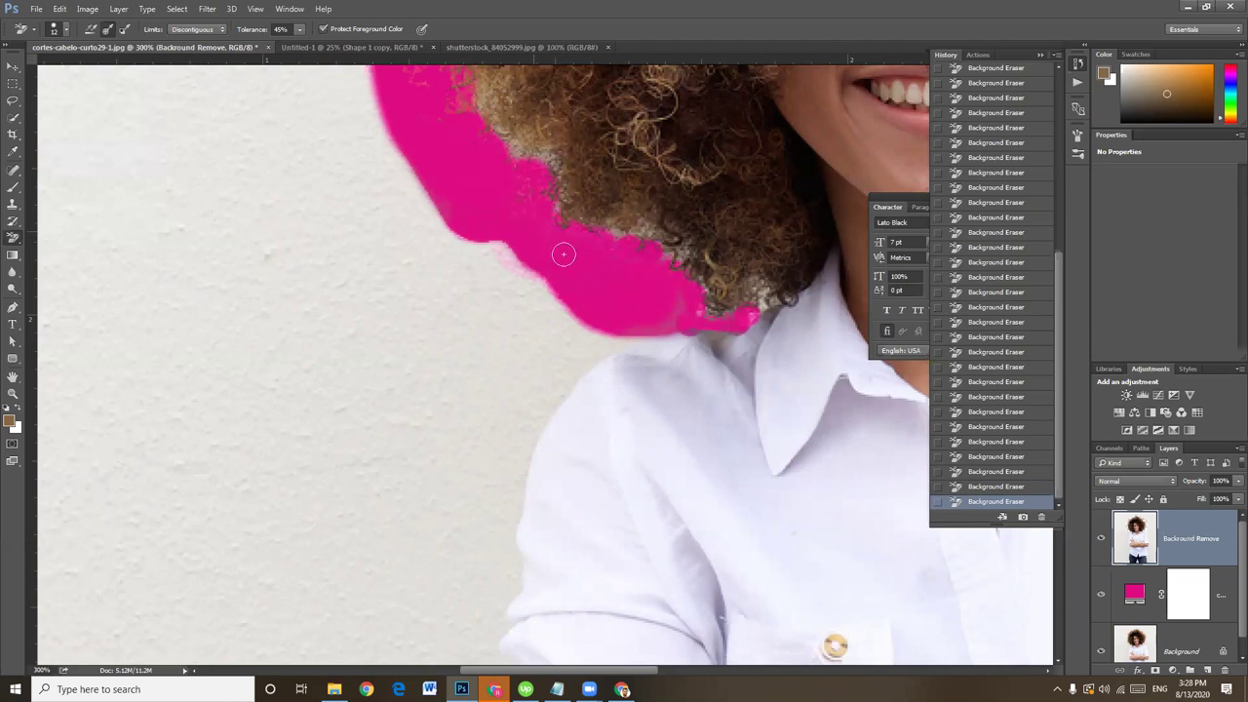
Step: Zoom out to 66.7% to view the whole portrait and switch to a 30 px feathered Lasso
{"action": "scroll", "coordinate": [598, 371], "scroll_direction": "up", "scroll_amount": 2}
{"action": "scroll", "coordinate": [540, 340], "scroll_direction": "up", "scroll_amount": 2}
{"action": "scroll", "coordinate": [476, 371], "scroll_direction": "up", "scroll_amount": 1}
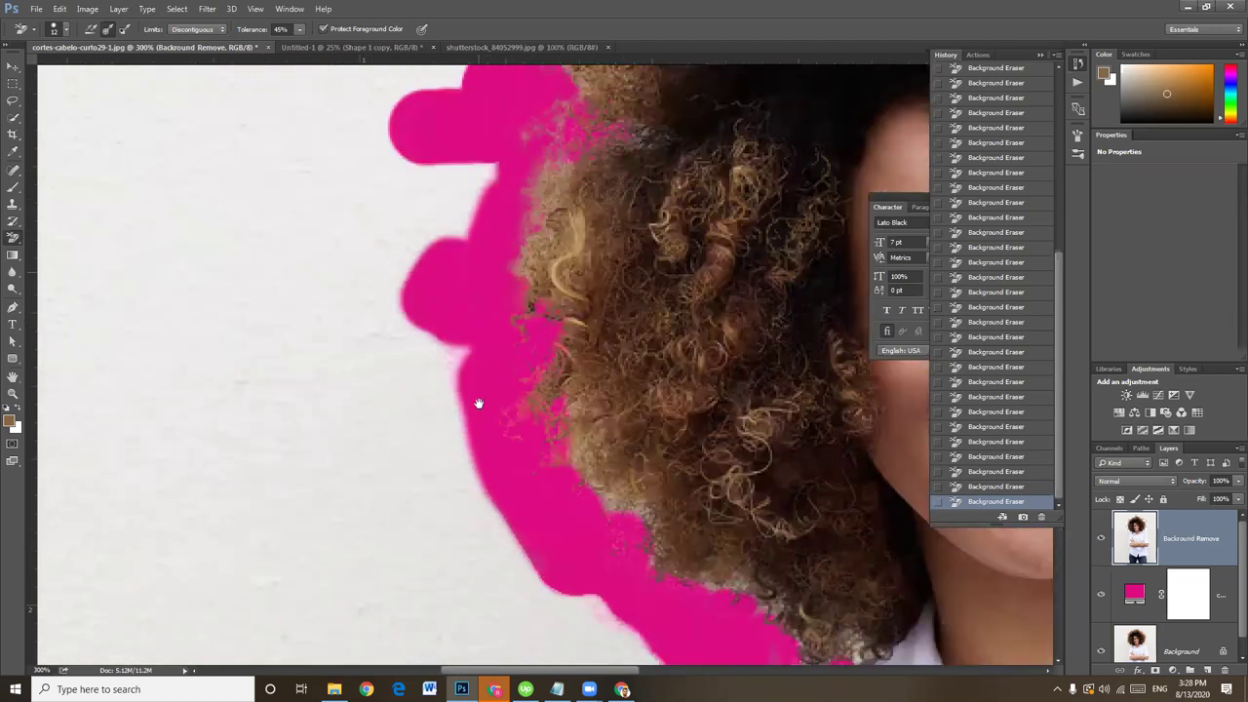
{"action": "scroll", "coordinate": [492, 380], "scroll_direction": "up", "scroll_amount": 2}
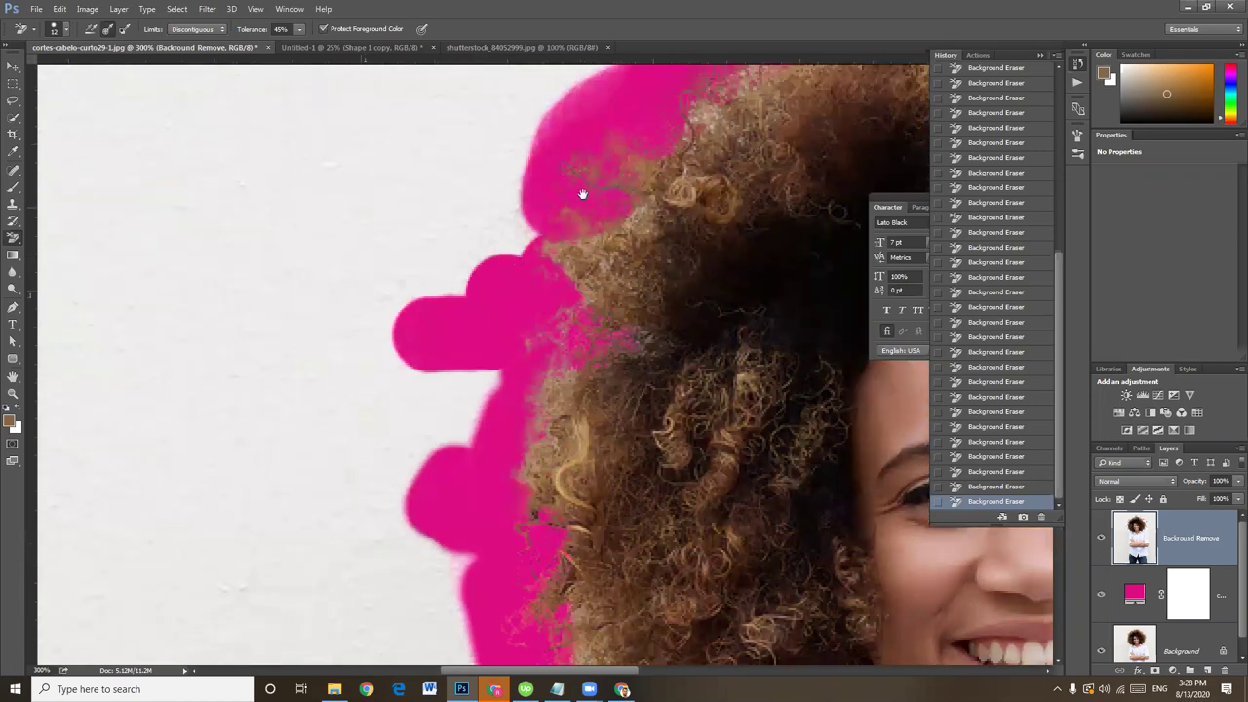
{"action": "scroll", "coordinate": [543, 272], "scroll_direction": "up", "scroll_amount": 2}
{"action": "scroll", "coordinate": [322, 339], "scroll_direction": "up", "scroll_amount": 2}
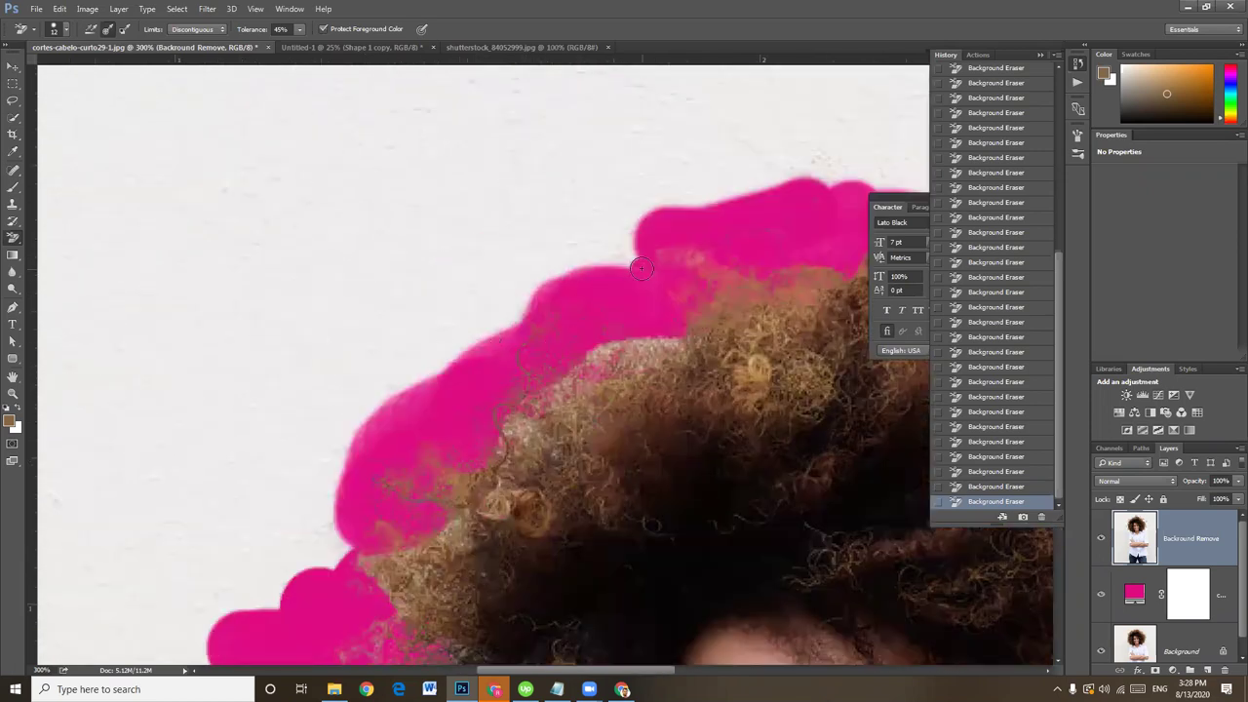
{"action": "key", "text": "ctrl+minus"}
{"action": "key", "text": "ctrl+minus"}
{"action": "key", "text": "ctrl+minus"}
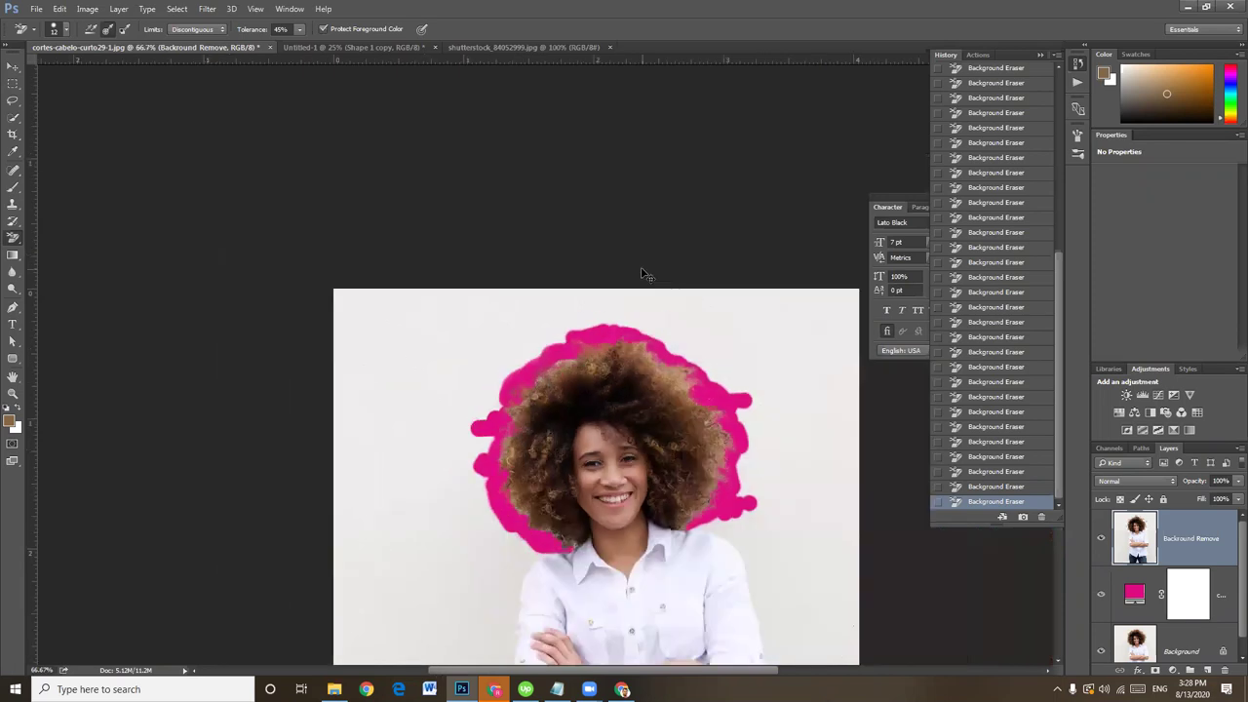
{"action": "key", "text": "ctrl+minus"}
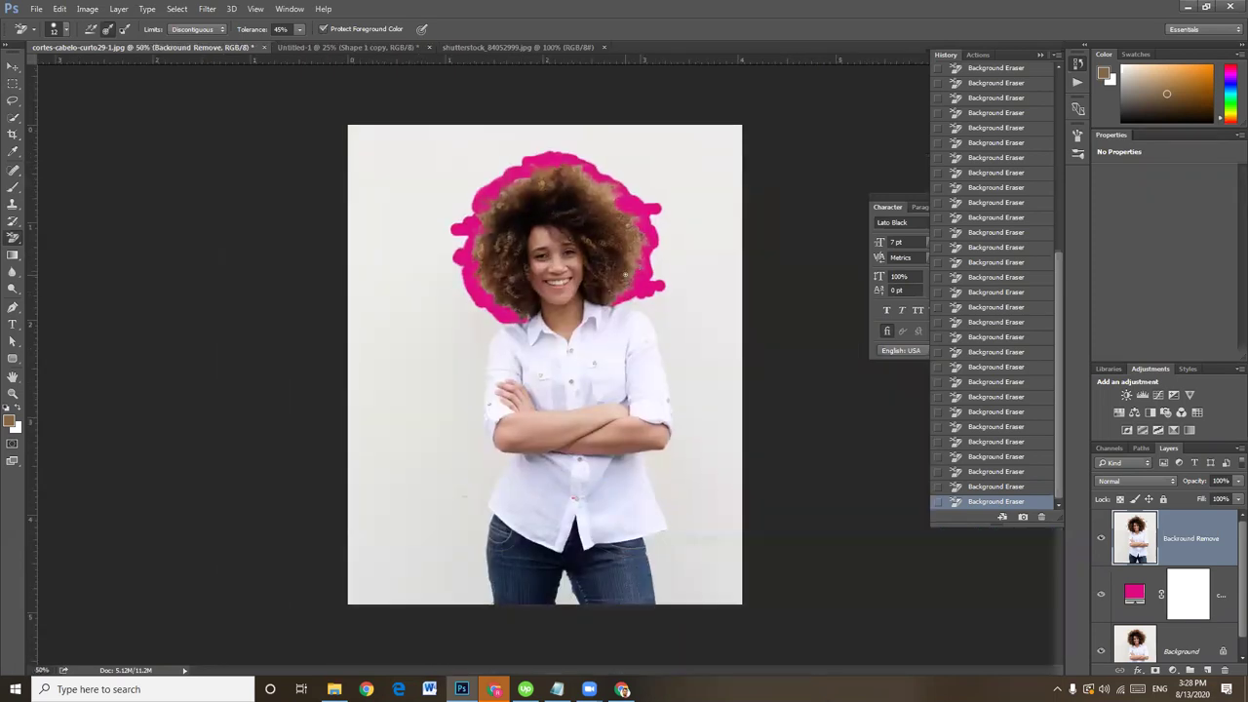
{"action": "key", "text": "ctrl+plus"}
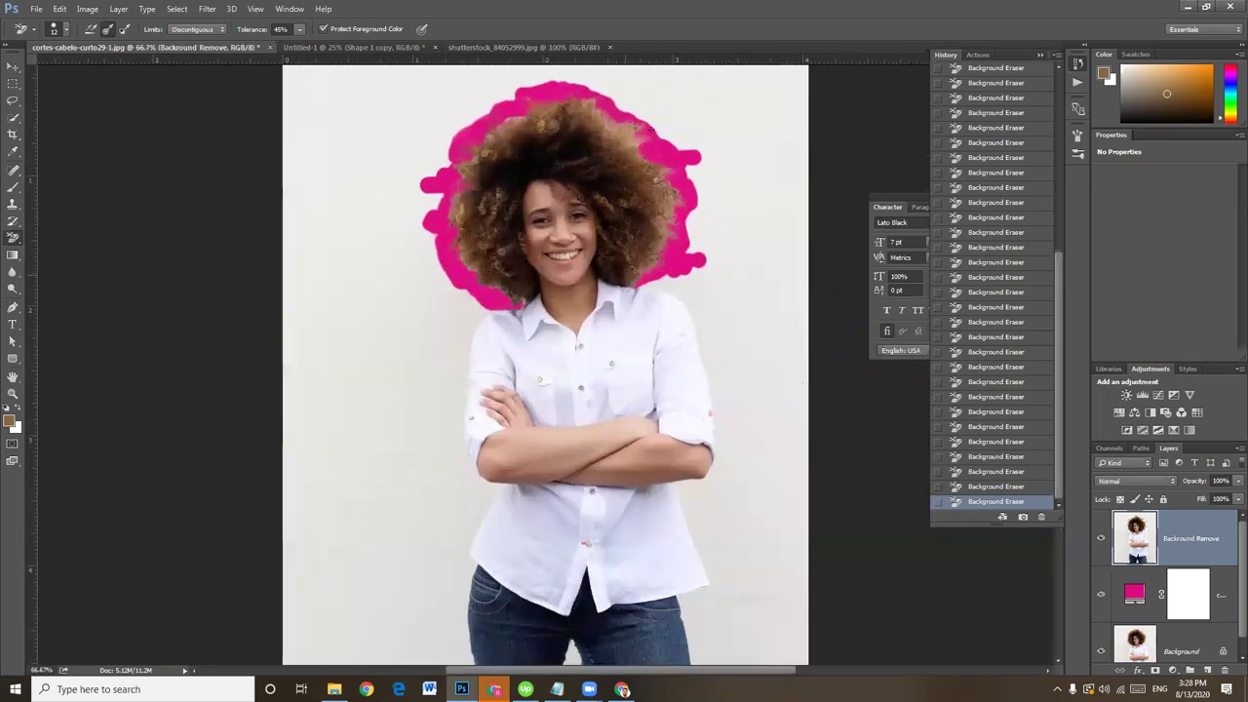
{"action": "left_click", "coordinate": [12, 98]}
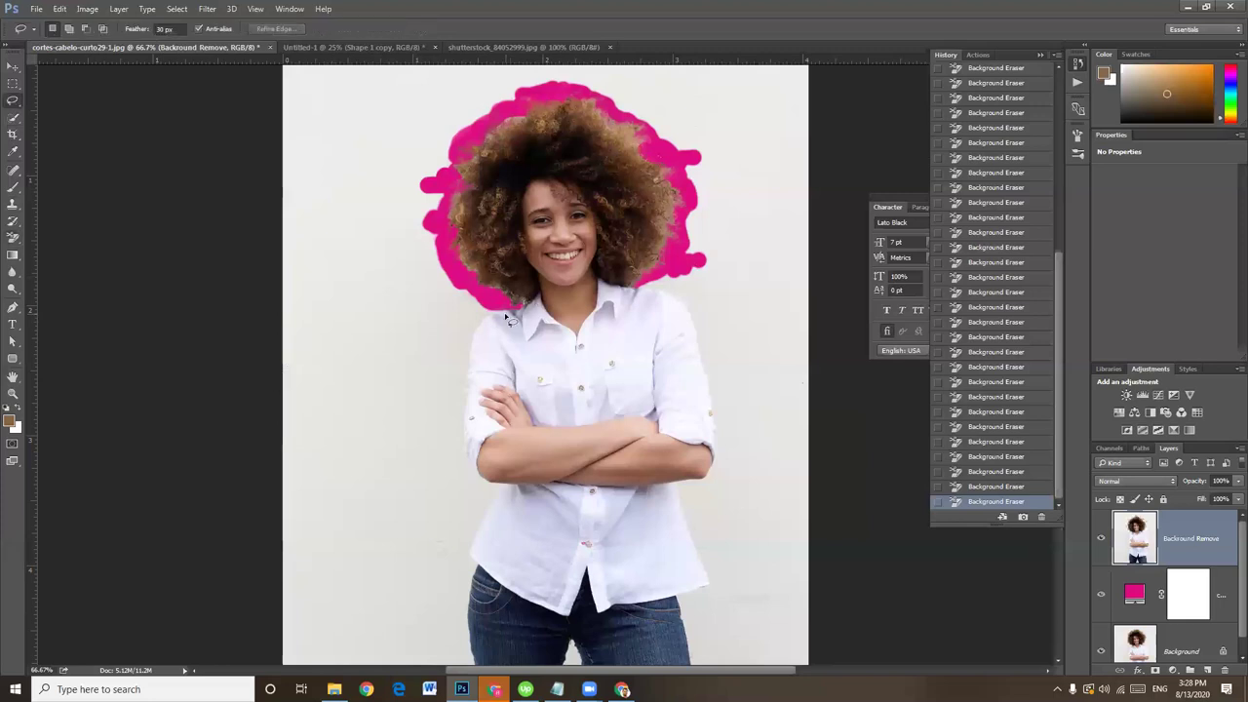
Step: Trace a lasso around the hair, drop the selection, and select the Feather field
{"action": "mouse_move", "coordinate": [458, 321]}
{"action": "left_mouse_down"}
{"action": "mouse_move", "coordinate": [838, 184]}
{"action": "mouse_move", "coordinate": [815, 237]}
{"action": "mouse_move", "coordinate": [696, 286]}
{"action": "left_mouse_up"}
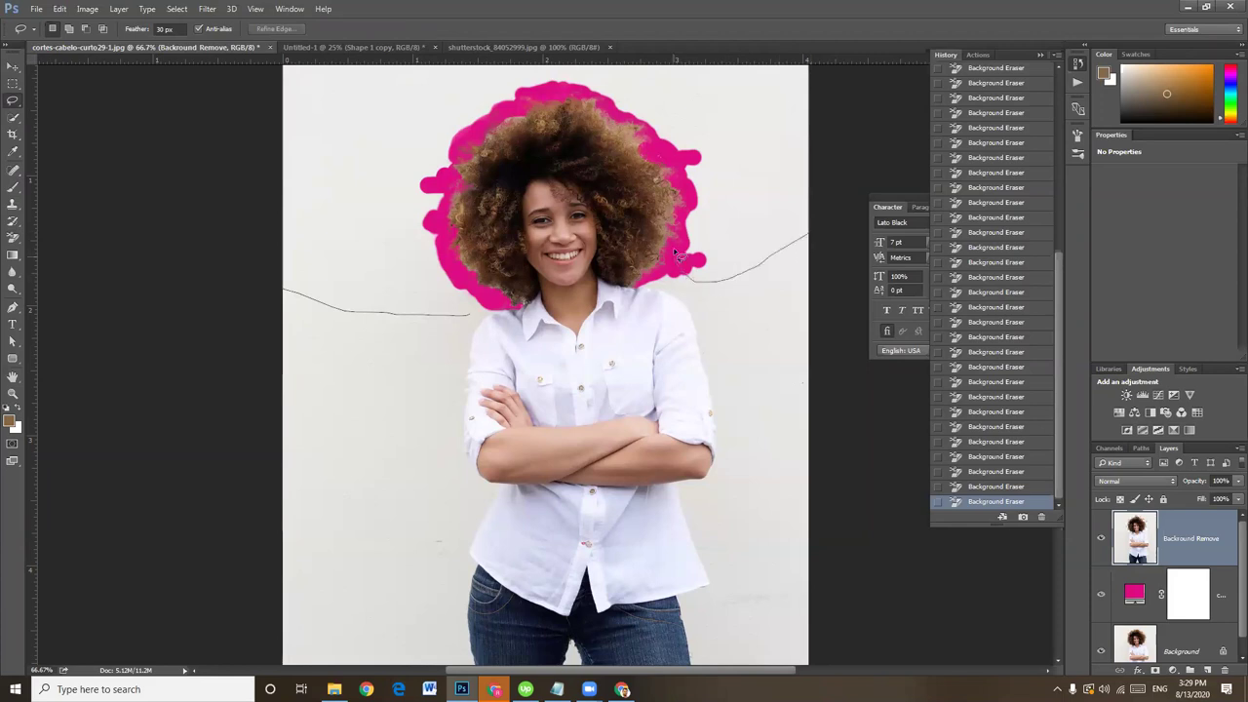
{"action": "left_click_drag", "start_coordinate": [690, 199], "coordinate": [685, 176]}
{"action": "left_click_drag", "start_coordinate": [640, 119], "coordinate": [586, 93]}
{"action": "mouse_move", "coordinate": [450, 176]}
{"action": "left_mouse_down"}
{"action": "mouse_move", "coordinate": [439, 212]}
{"action": "mouse_move", "coordinate": [464, 310]}
{"action": "left_mouse_up"}
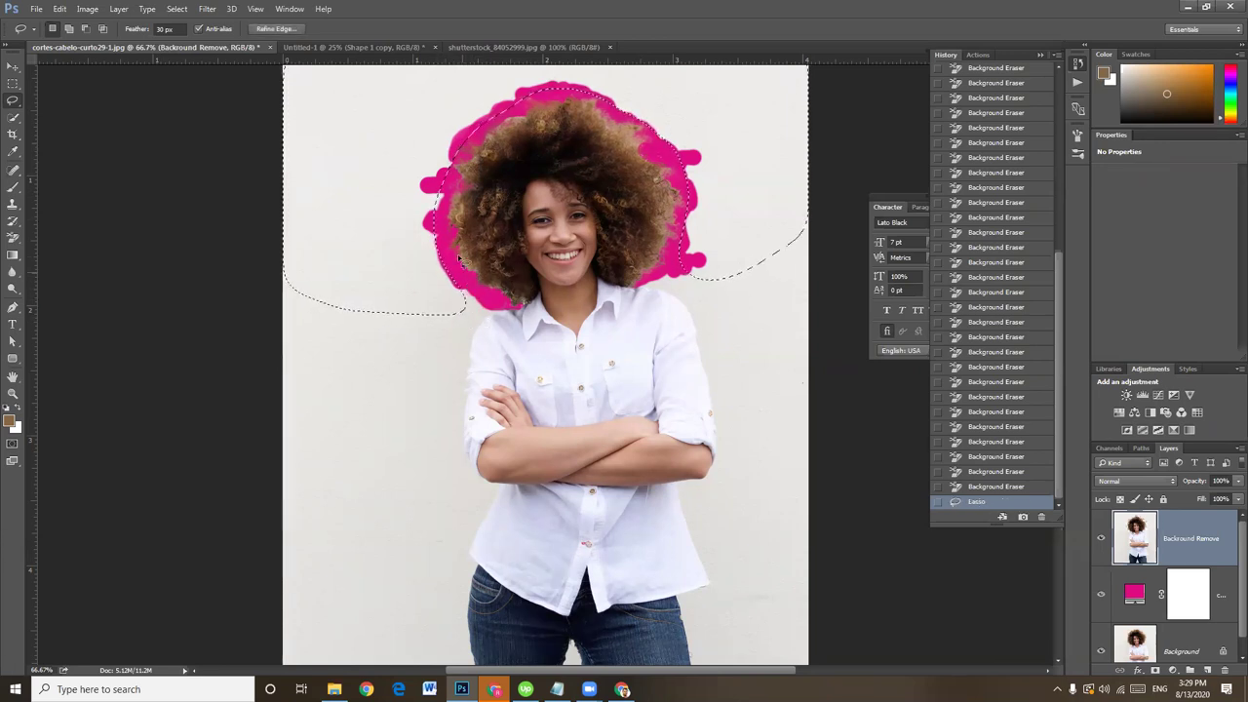
{"action": "key", "text": "ctrl+d"}
{"action": "left_click", "coordinate": [130, 29]}
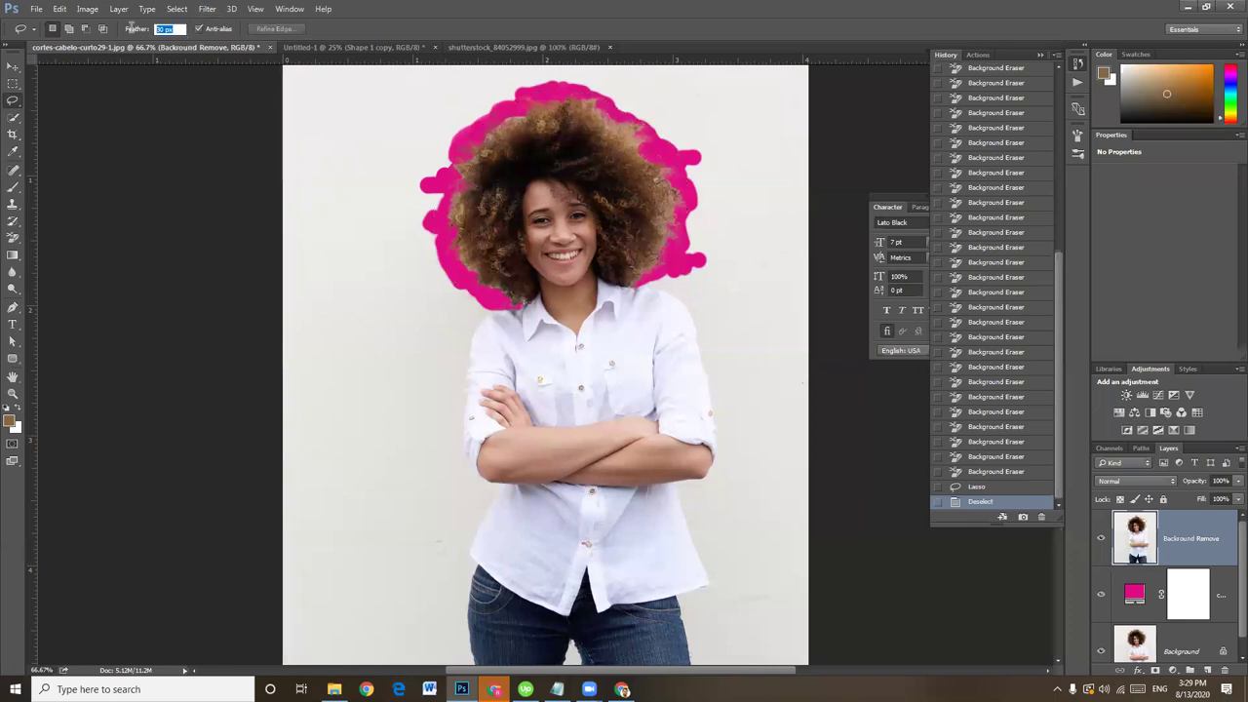
Step: Set the lasso feather to 0 px, zoom in, and erase wall beside the hair with the Eraser
{"action": "type", "text": "0"}
{"action": "scroll", "coordinate": [551, 261], "scroll_direction": "up", "scroll_amount": 3}
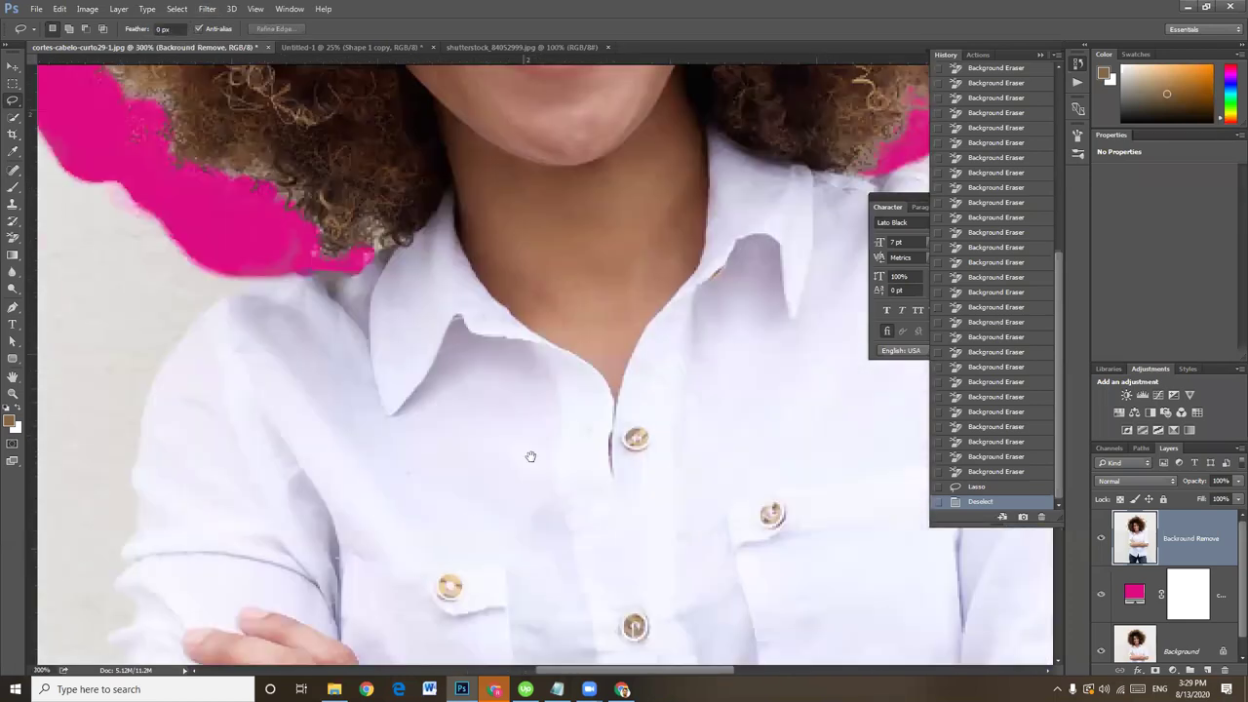
{"action": "scroll", "coordinate": [530, 456], "scroll_direction": "up", "scroll_amount": 3}
{"action": "scroll", "coordinate": [491, 438], "scroll_direction": "up", "scroll_amount": 3}
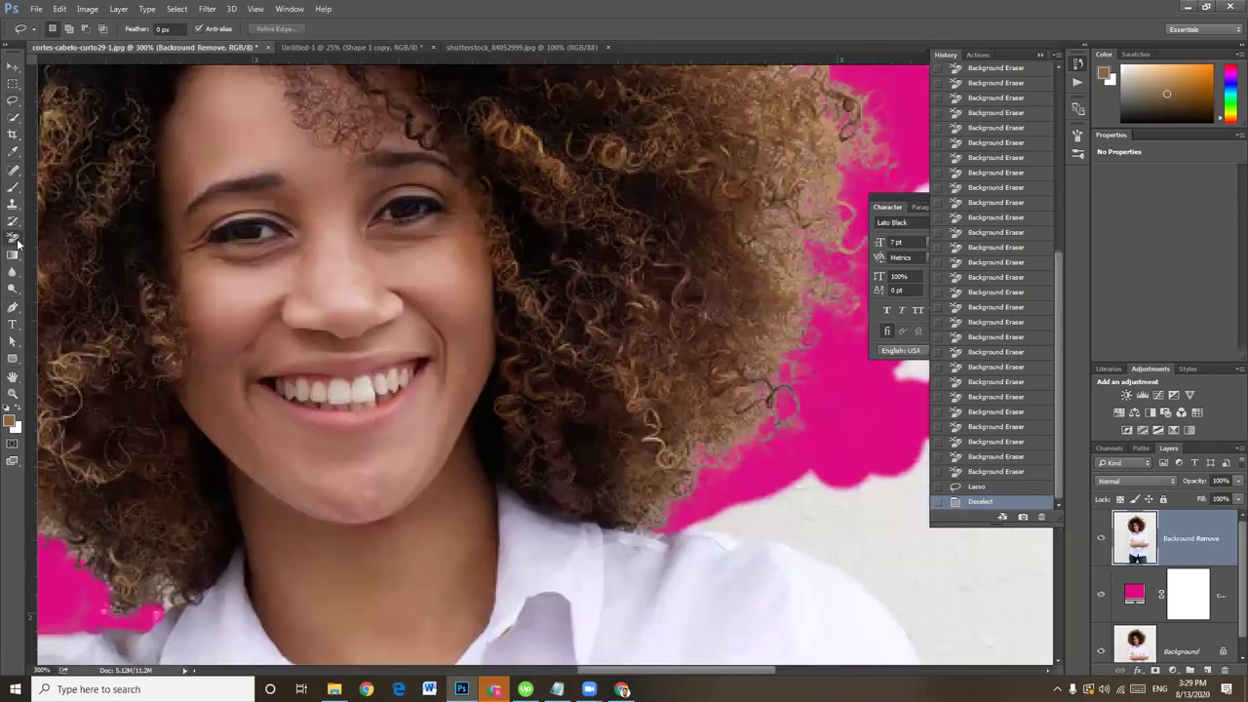
{"action": "key", "text": "e"}
{"action": "left_click_drag", "start_coordinate": [301, 495], "coordinate": [108, 536]}
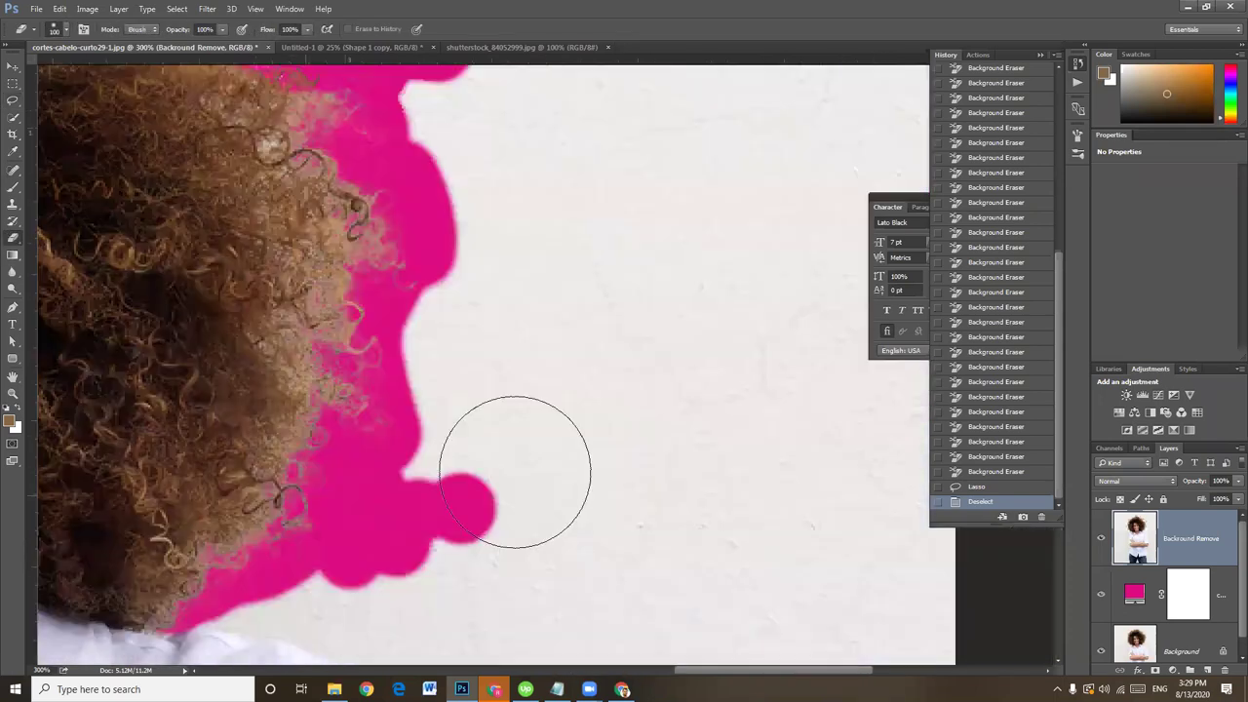
{"action": "left_click_drag", "start_coordinate": [479, 437], "coordinate": [501, 292]}
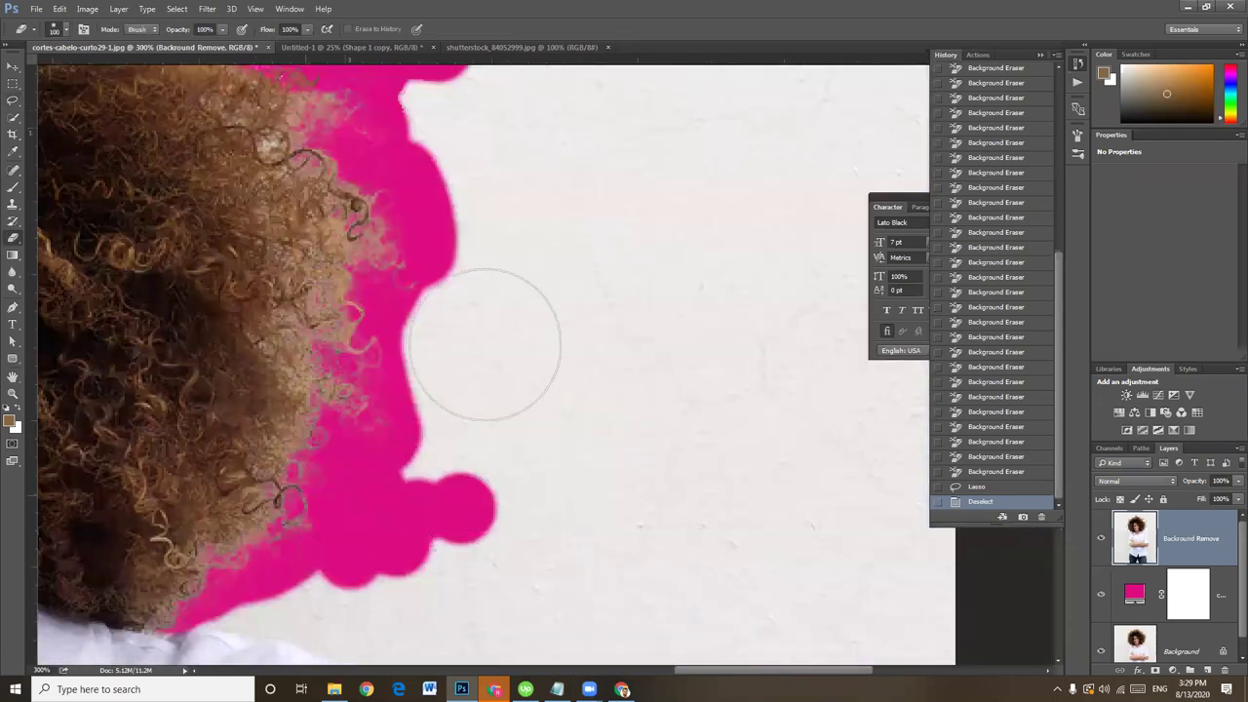
Step: Choose a hard round 100 px brush and erase the wall above and right of the hair
{"action": "left_click", "coordinate": [56, 33]}
{"action": "left_click", "coordinate": [46, 130]}
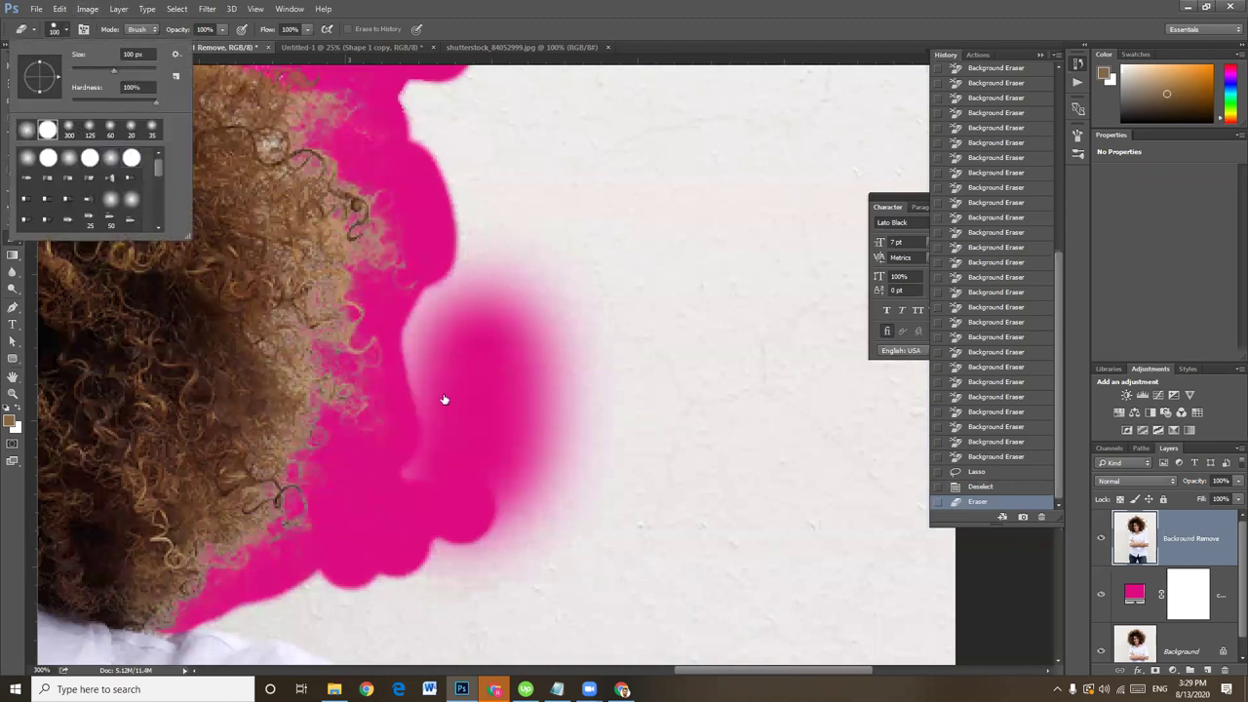
{"action": "left_click", "coordinate": [501, 441]}
{"action": "left_click_drag", "start_coordinate": [524, 303], "coordinate": [473, 354]}
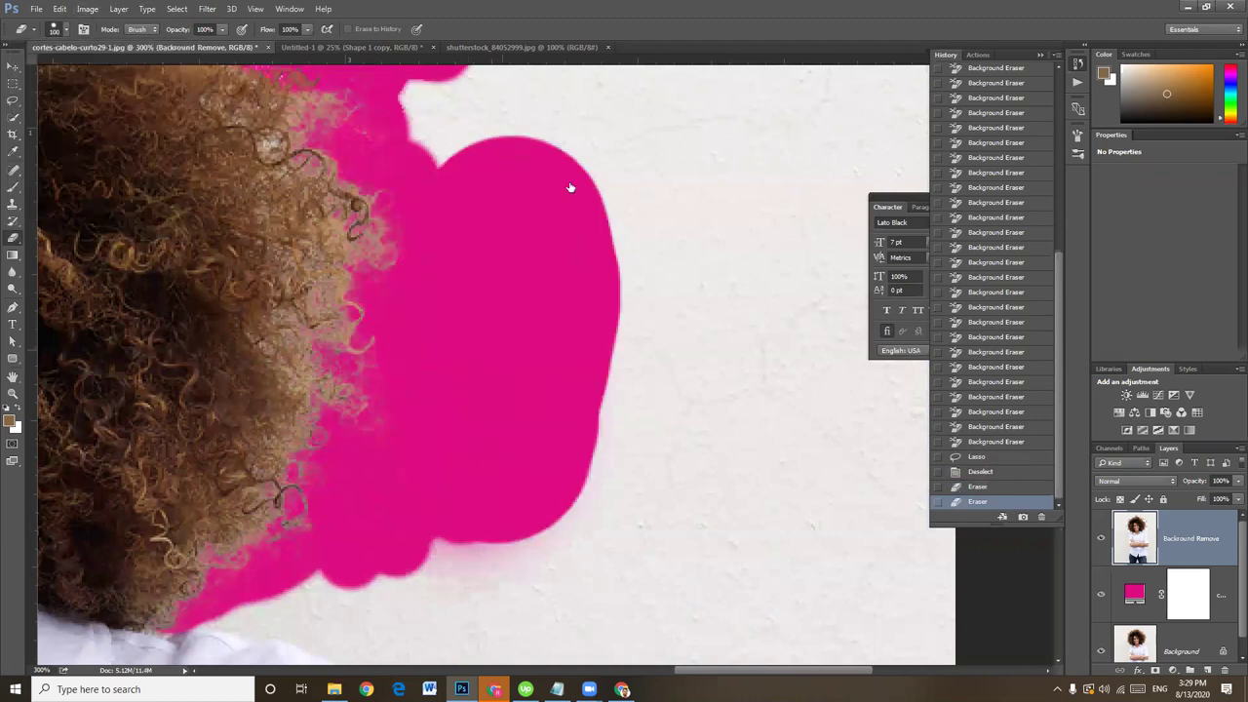
{"action": "left_click_drag", "start_coordinate": [571, 189], "coordinate": [686, 131]}
{"action": "left_click_drag", "start_coordinate": [545, 207], "coordinate": [566, 364]}
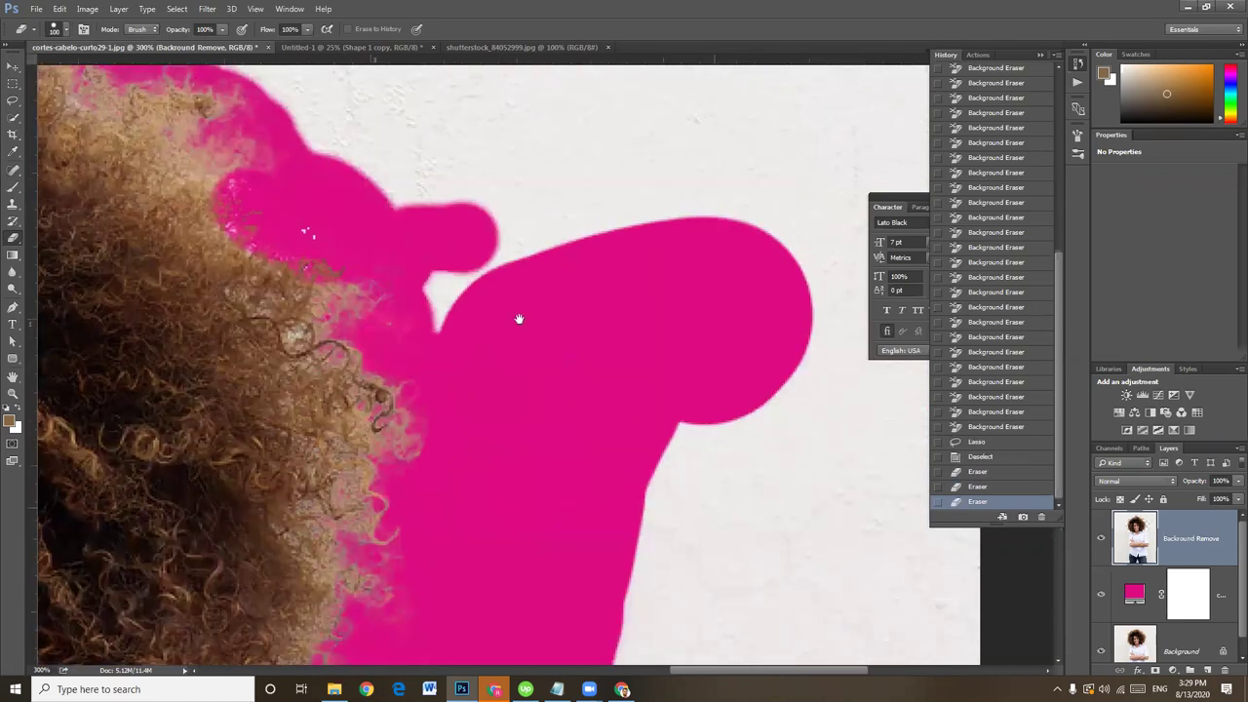
{"action": "mouse_move", "coordinate": [493, 197]}
{"action": "left_mouse_down"}
{"action": "mouse_move", "coordinate": [683, 173]}
{"action": "mouse_move", "coordinate": [510, 187]}
{"action": "mouse_move", "coordinate": [734, 462]}
{"action": "left_mouse_up"}
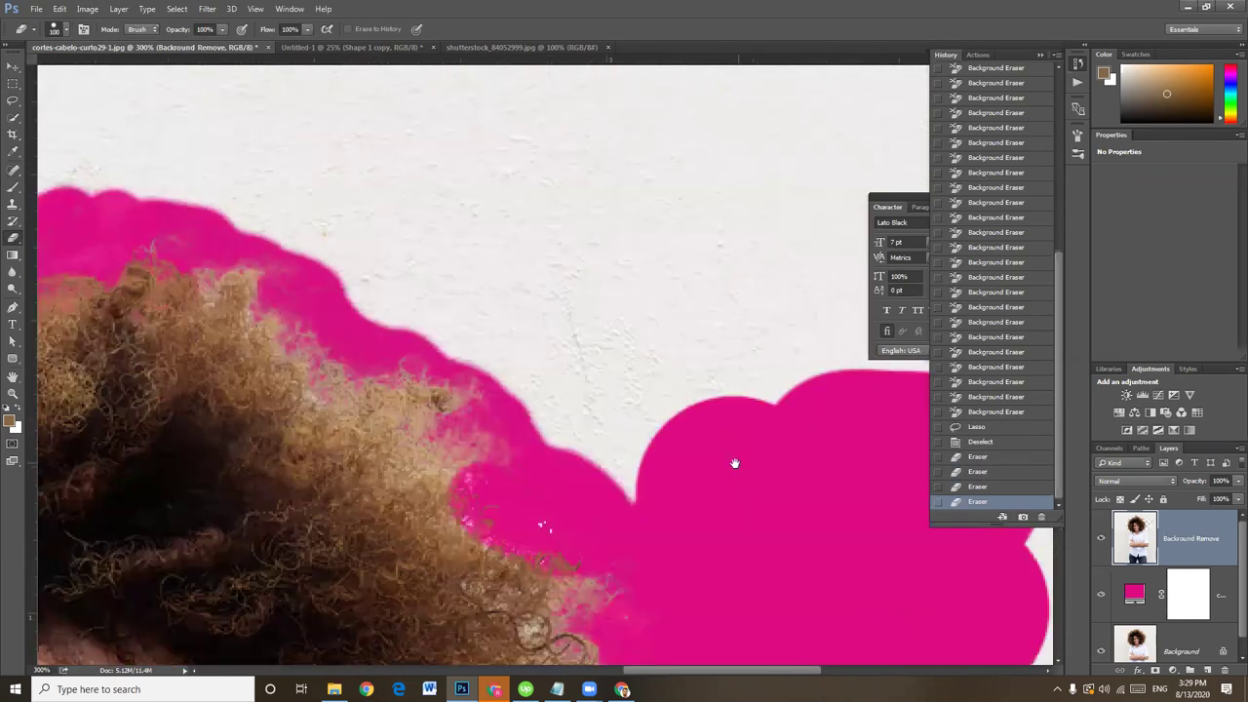
{"action": "left_click_drag", "start_coordinate": [534, 316], "coordinate": [473, 275]}
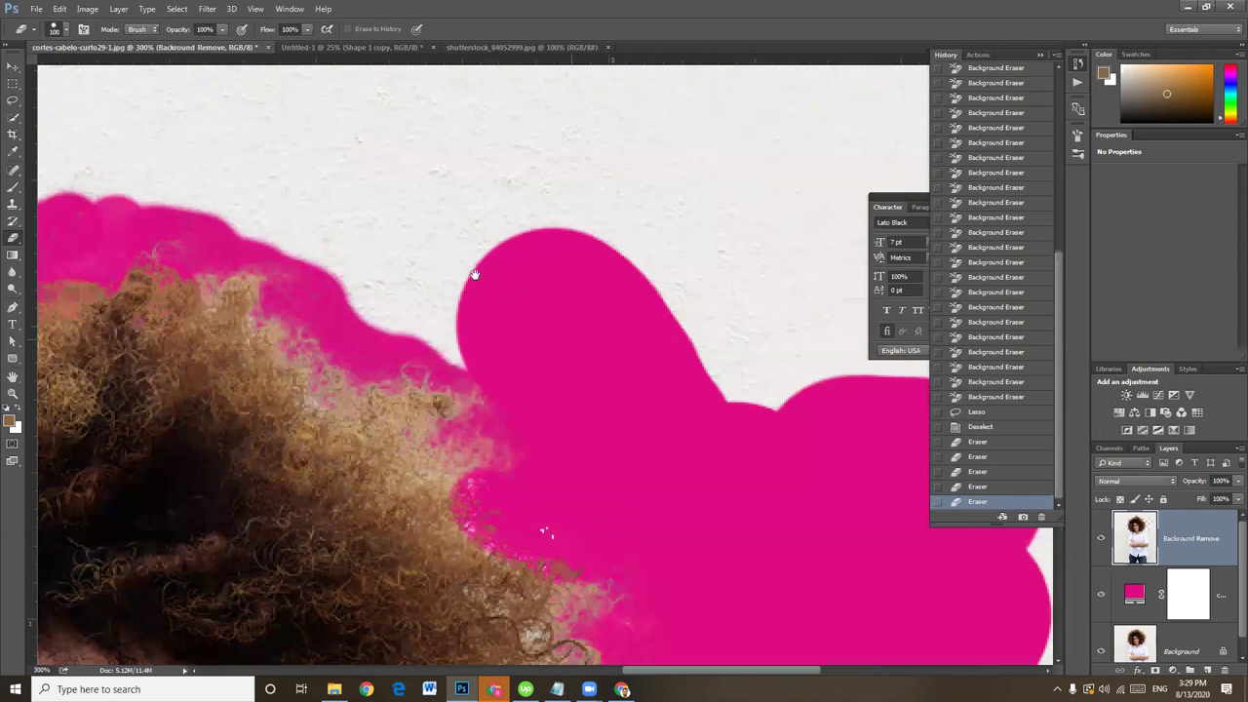
{"action": "mouse_move", "coordinate": [382, 224]}
{"action": "left_mouse_down"}
{"action": "mouse_move", "coordinate": [518, 250]}
{"action": "mouse_move", "coordinate": [847, 403]}
{"action": "left_mouse_up"}
{"action": "left_click_drag", "start_coordinate": [455, 237], "coordinate": [697, 344]}
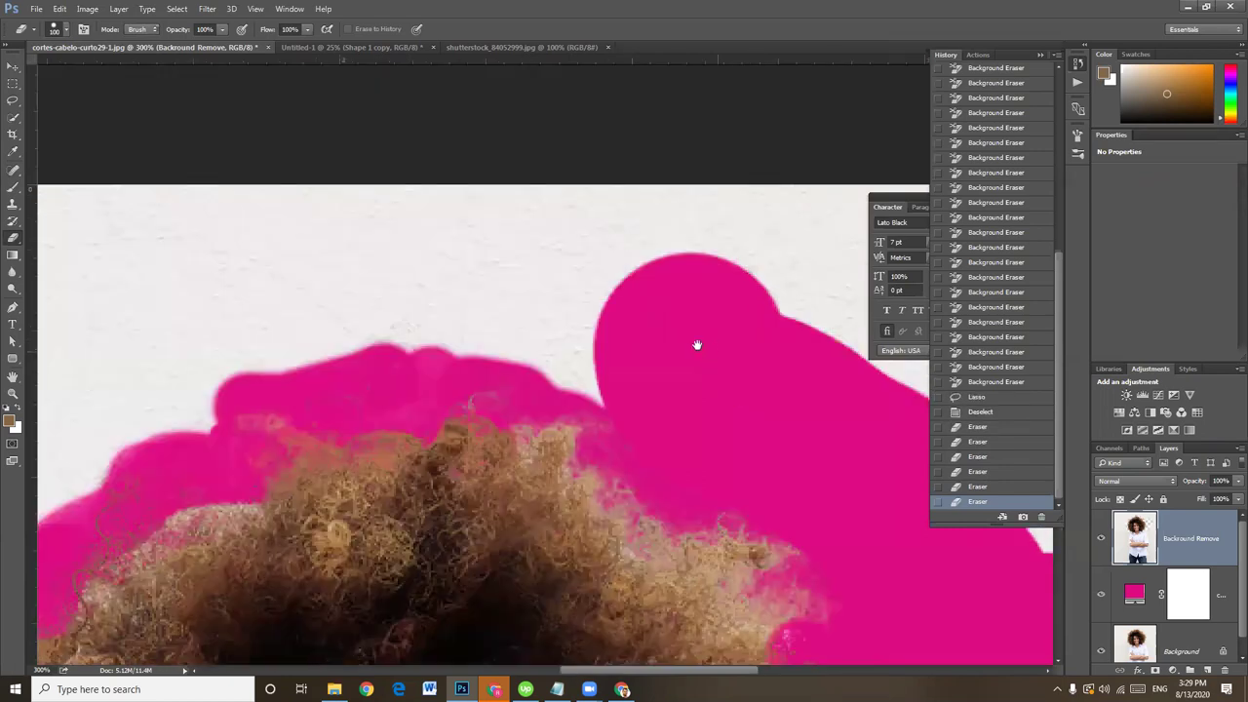
{"action": "left_click_drag", "start_coordinate": [562, 272], "coordinate": [399, 244]}
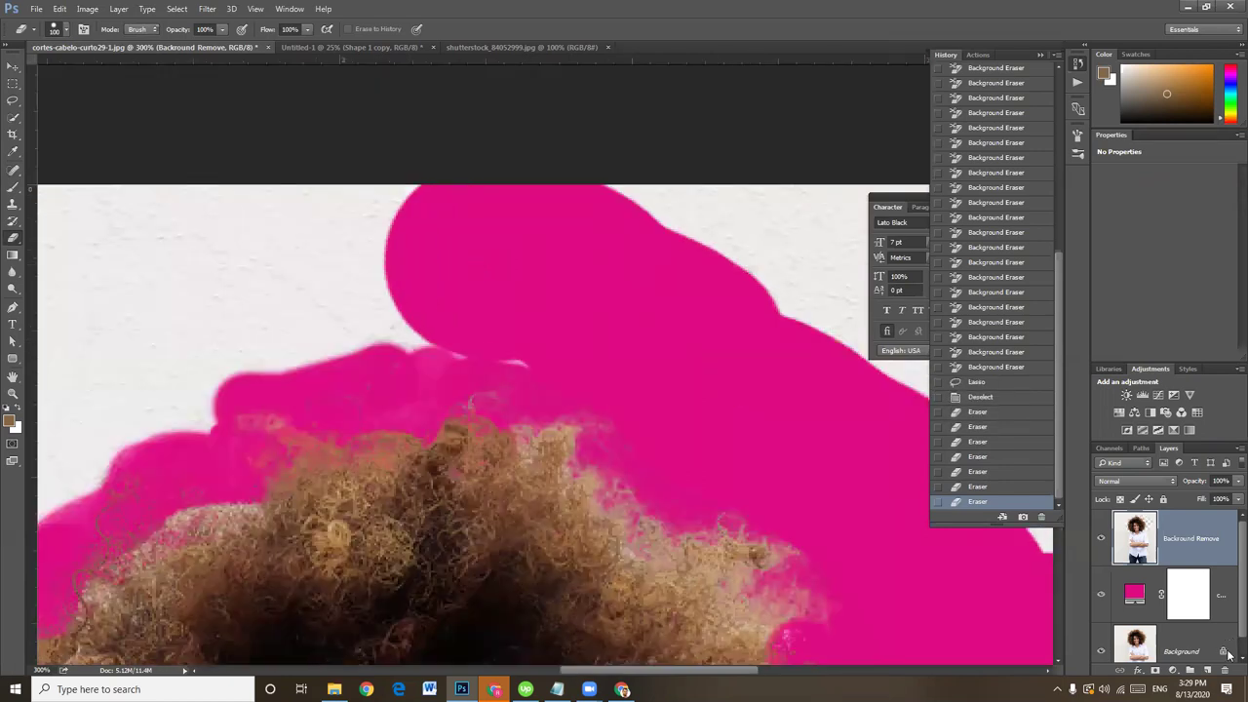
Step: Hide the pink fill layer and bring the hair's left edge into view
{"action": "left_click", "coordinate": [1100, 594]}
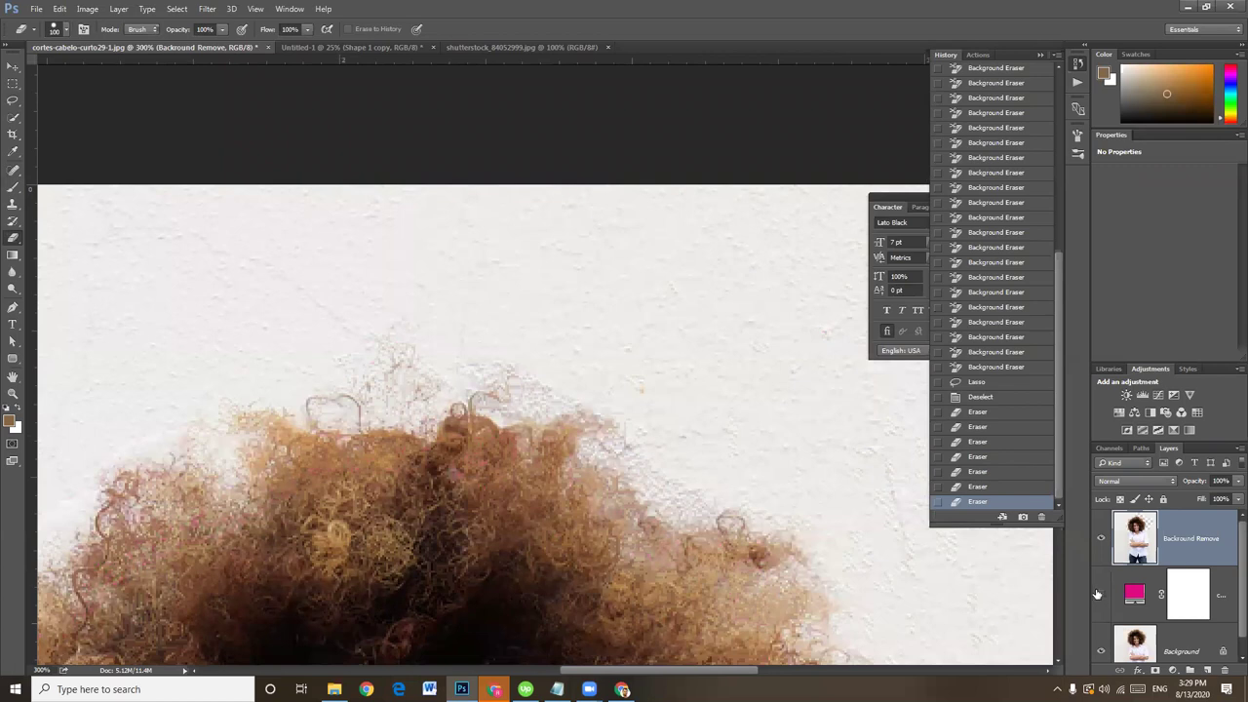
{"action": "left_click", "coordinate": [1099, 594]}
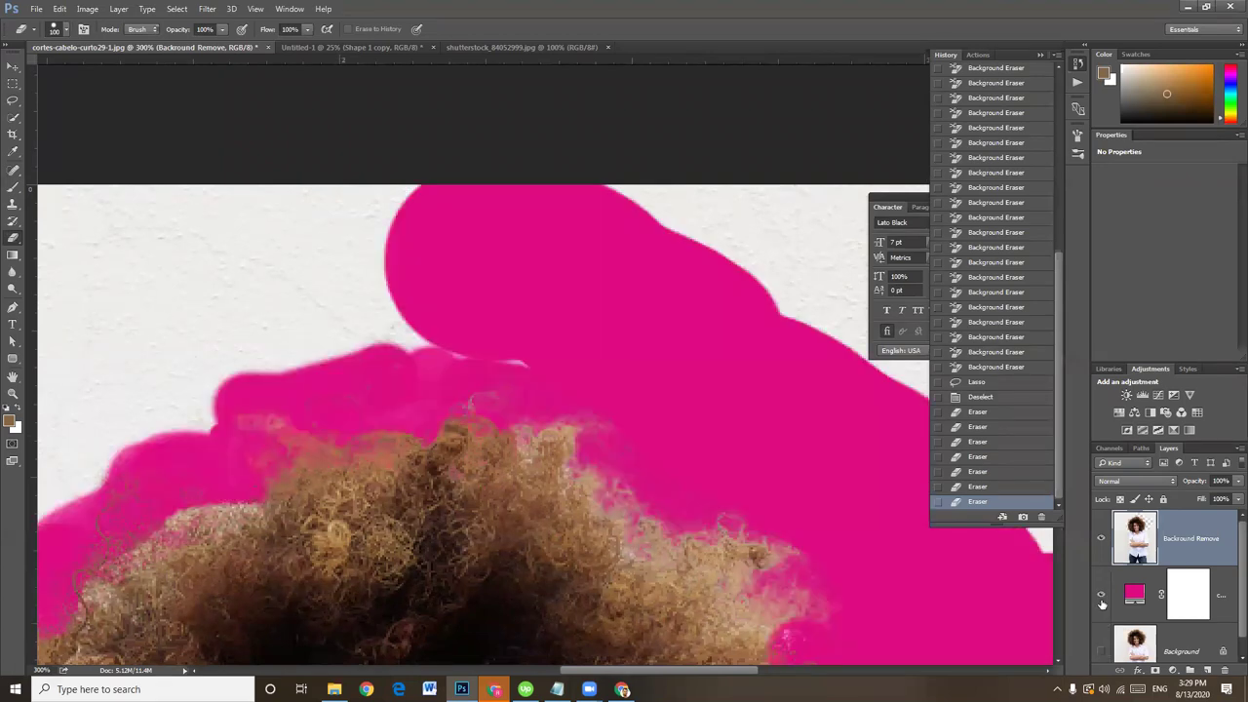
{"action": "left_click", "coordinate": [1100, 596]}
{"action": "left_click_drag", "start_coordinate": [436, 294], "coordinate": [585, 275]}
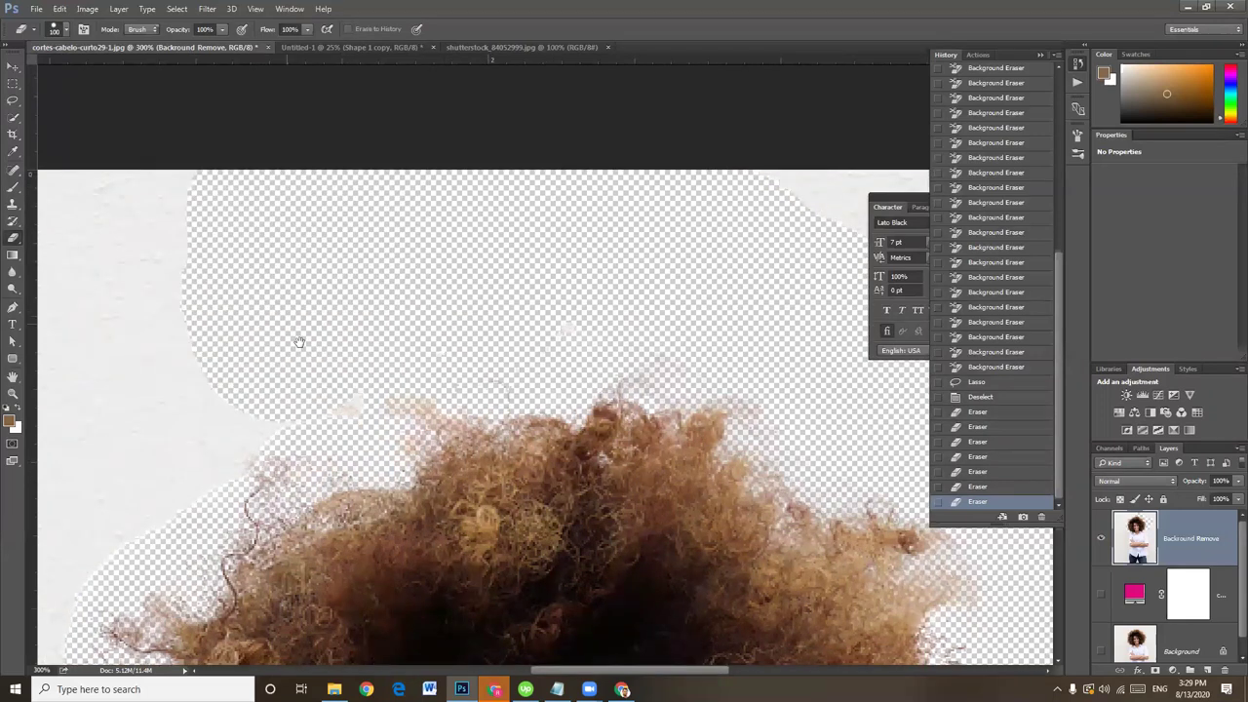
{"action": "left_click_drag", "start_coordinate": [478, 191], "coordinate": [670, 98]}
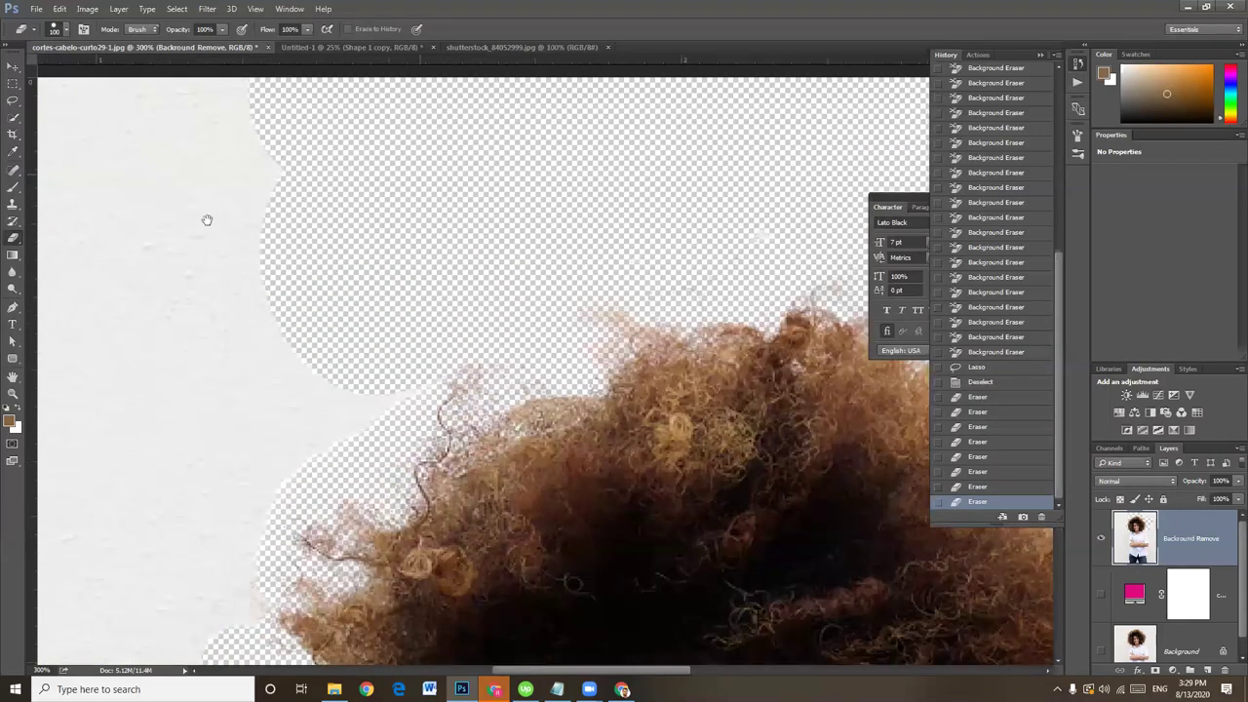
{"action": "left_click_drag", "start_coordinate": [251, 273], "coordinate": [368, 57]}
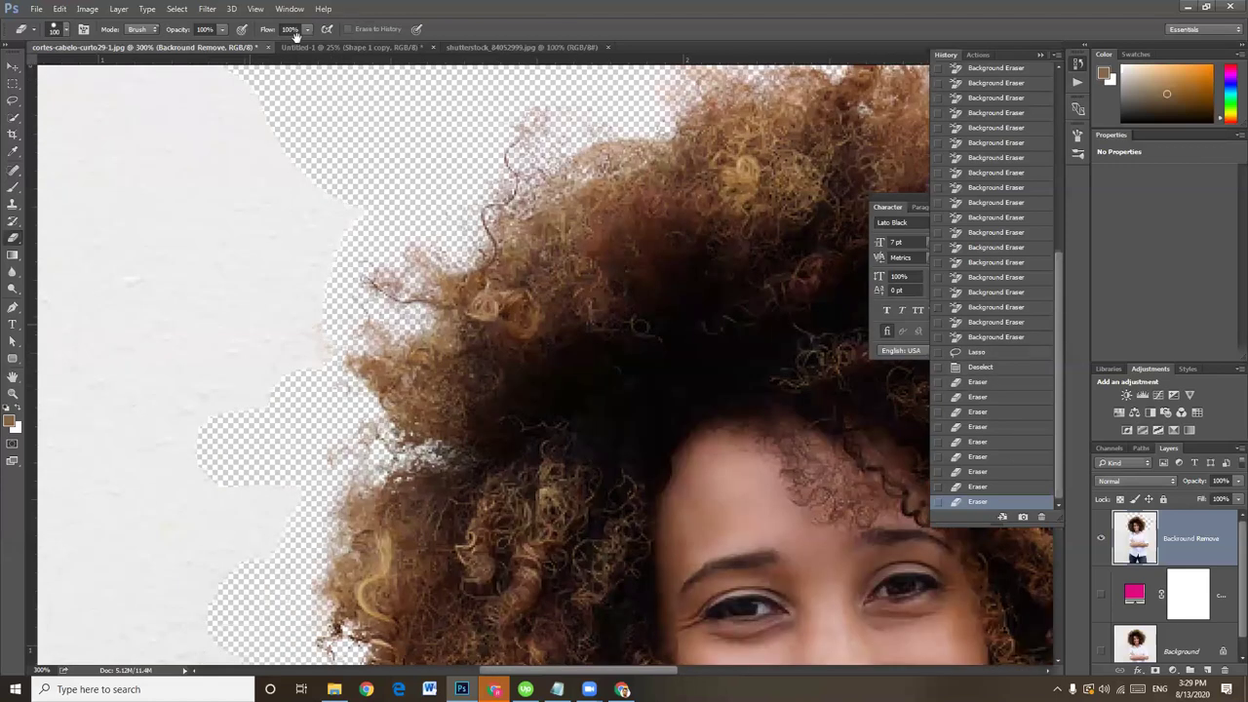
Step: Erase the wall along the hair's left edge to transparency
{"action": "mouse_move", "coordinate": [318, 165]}
{"action": "left_mouse_down"}
{"action": "mouse_move", "coordinate": [287, 267]}
{"action": "mouse_move", "coordinate": [276, 395]}
{"action": "mouse_move", "coordinate": [287, 474]}
{"action": "left_mouse_up"}
{"action": "left_click_drag", "start_coordinate": [289, 404], "coordinate": [274, 226]}
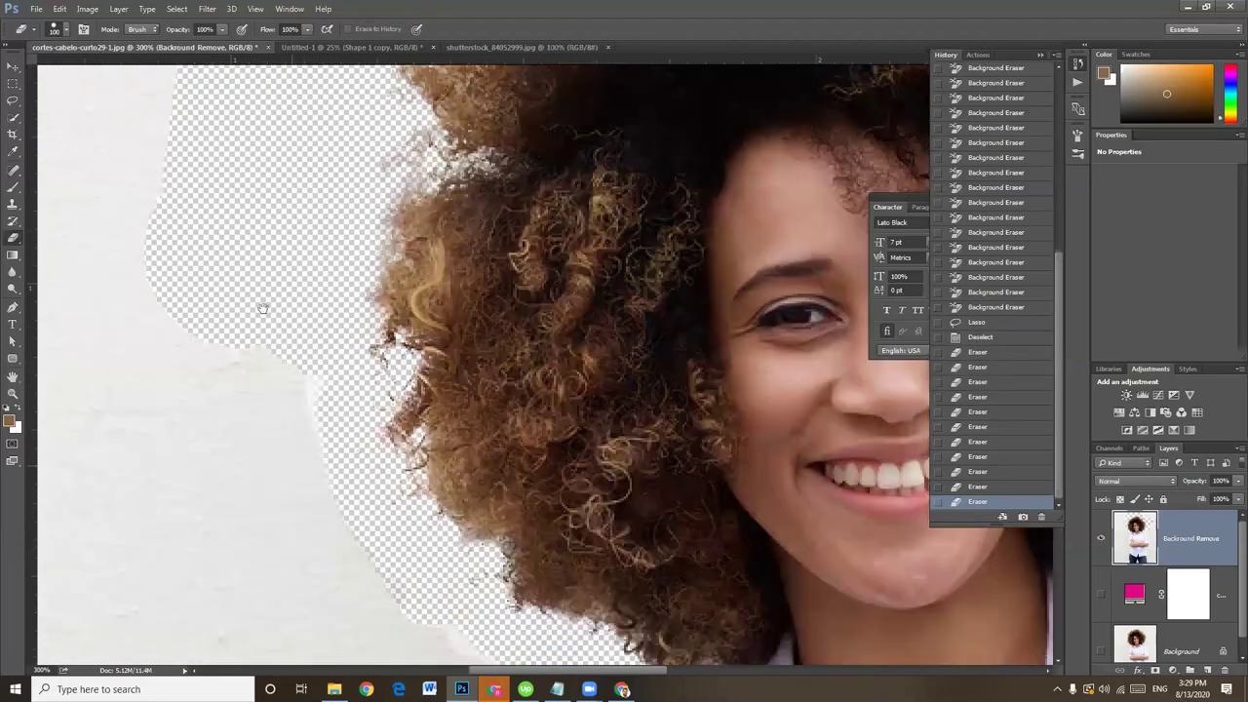
{"action": "scroll", "coordinate": [263, 308], "scroll_direction": "down", "scroll_amount": 2}
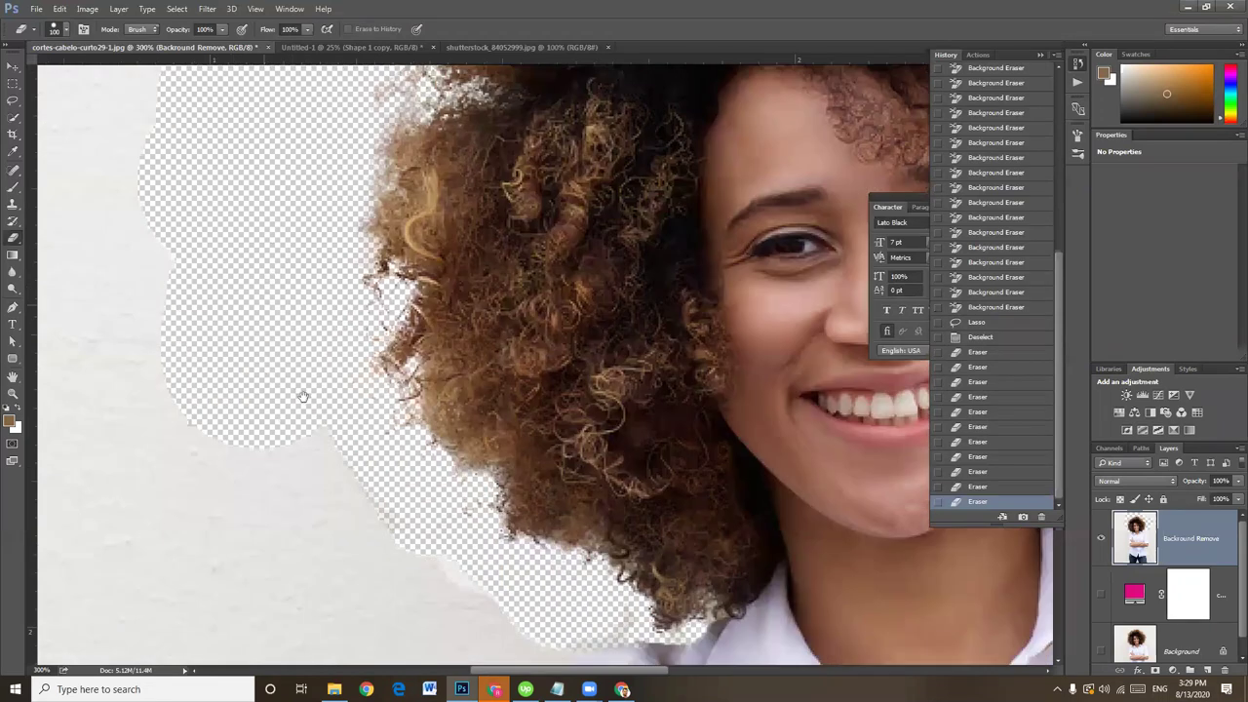
{"action": "scroll", "coordinate": [302, 396], "scroll_direction": "down", "scroll_amount": 5}
{"action": "left_click_drag", "start_coordinate": [309, 426], "coordinate": [298, 437]}
{"action": "scroll", "coordinate": [299, 438], "scroll_direction": "down", "scroll_amount": 1}
{"action": "scroll", "coordinate": [309, 218], "scroll_direction": "down", "scroll_amount": 4}
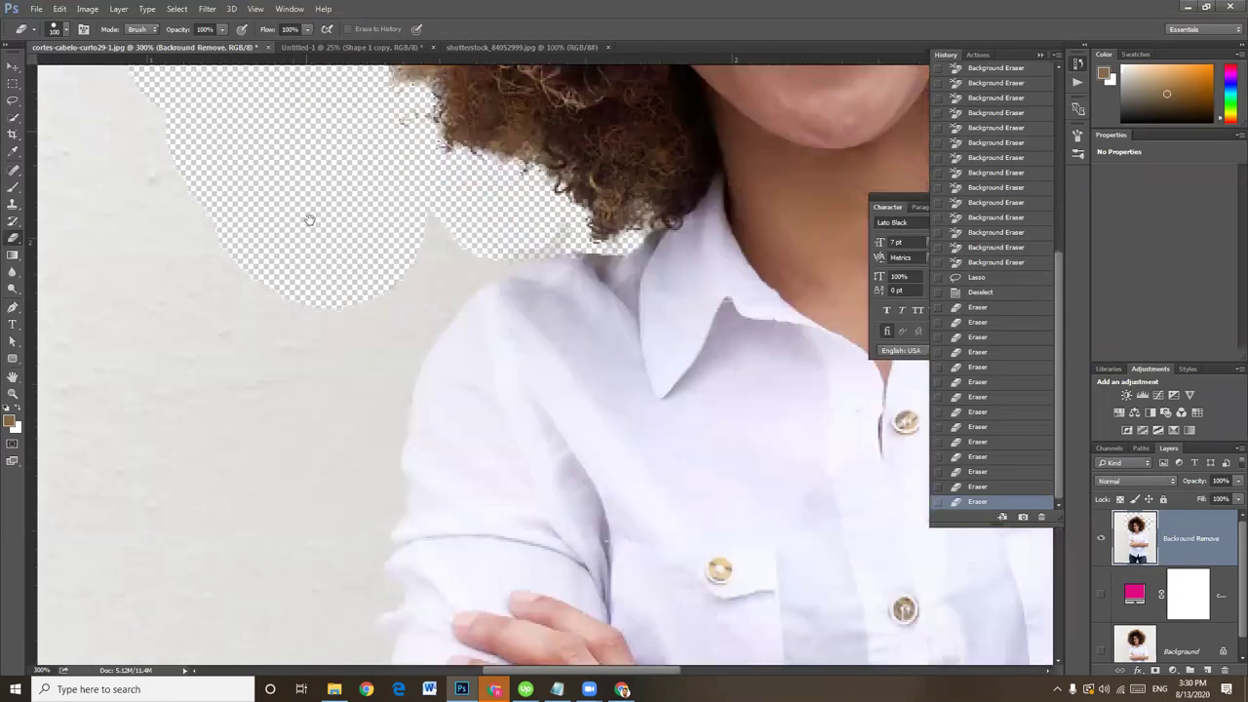
{"action": "scroll", "coordinate": [309, 218], "scroll_direction": "down", "scroll_amount": 1}
{"action": "scroll", "coordinate": [309, 219], "scroll_direction": "down", "scroll_amount": 1}
{"action": "scroll", "coordinate": [309, 218], "scroll_direction": "up", "scroll_amount": 2}
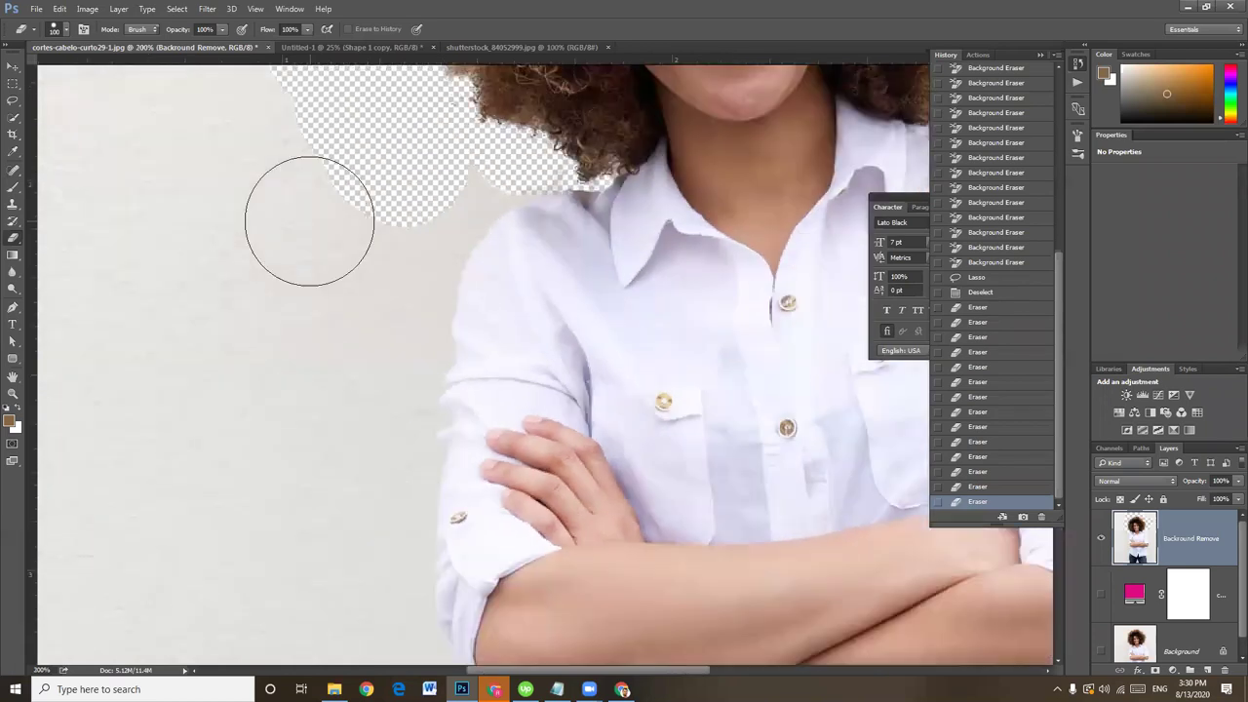
{"action": "key", "text": "ctrl+minus"}
Step: Lasso the wall patch between the hair and left edge and delete it to transparency
{"action": "key", "text": "ctrl+minus"}
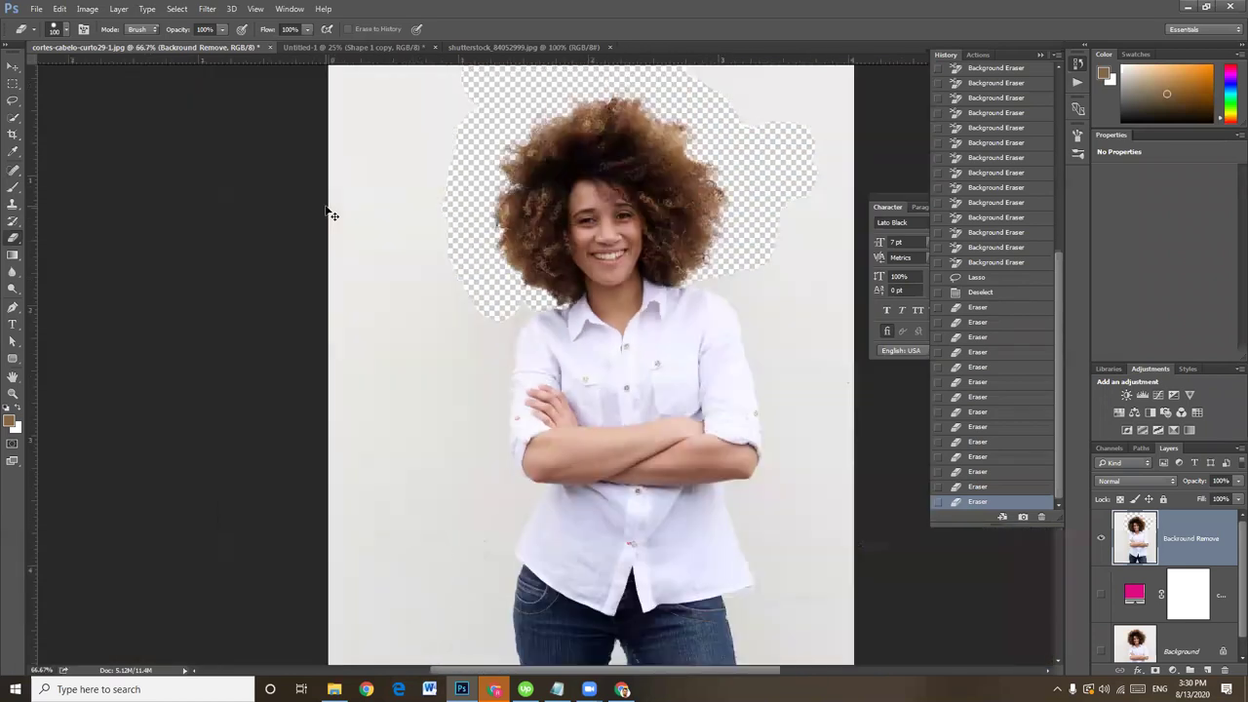
{"action": "key", "text": "ctrl+minus"}
{"action": "key", "text": "ctrl+minus"}
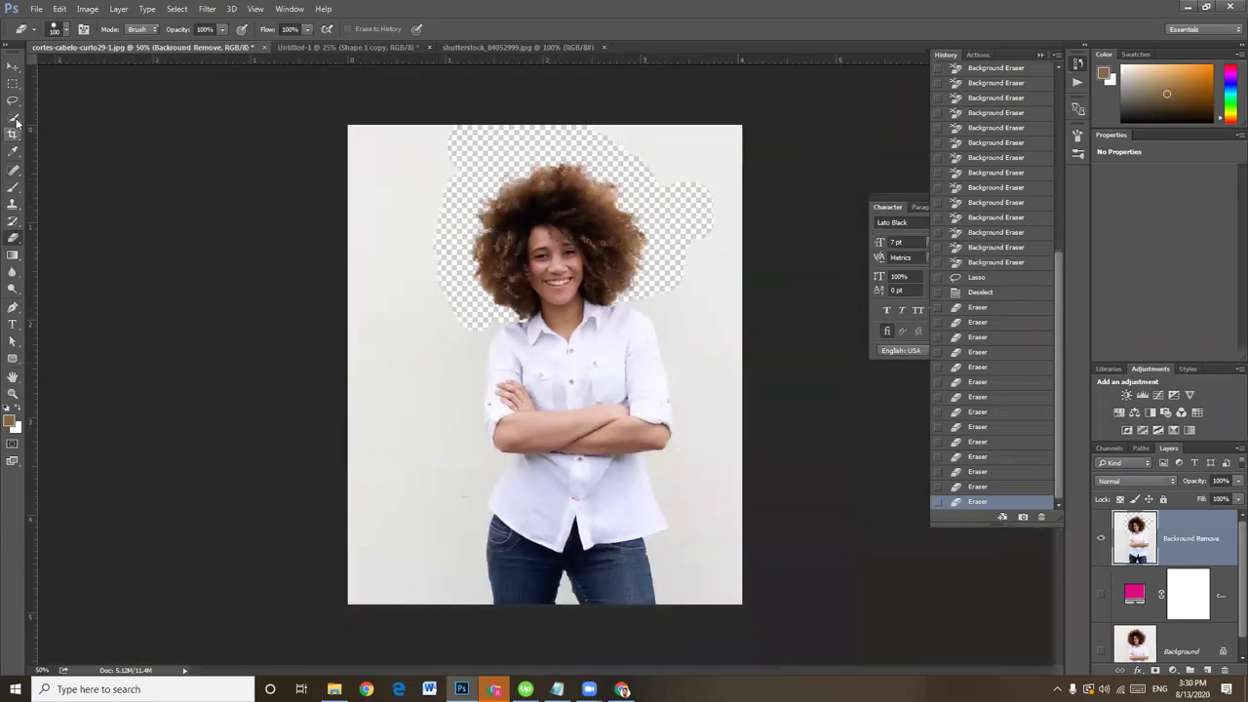
{"action": "left_click", "coordinate": [13, 101]}
{"action": "mouse_move", "coordinate": [485, 321]}
{"action": "left_mouse_down"}
{"action": "mouse_move", "coordinate": [758, 245]}
{"action": "mouse_move", "coordinate": [467, 211]}
{"action": "mouse_move", "coordinate": [484, 322]}
{"action": "left_mouse_up"}
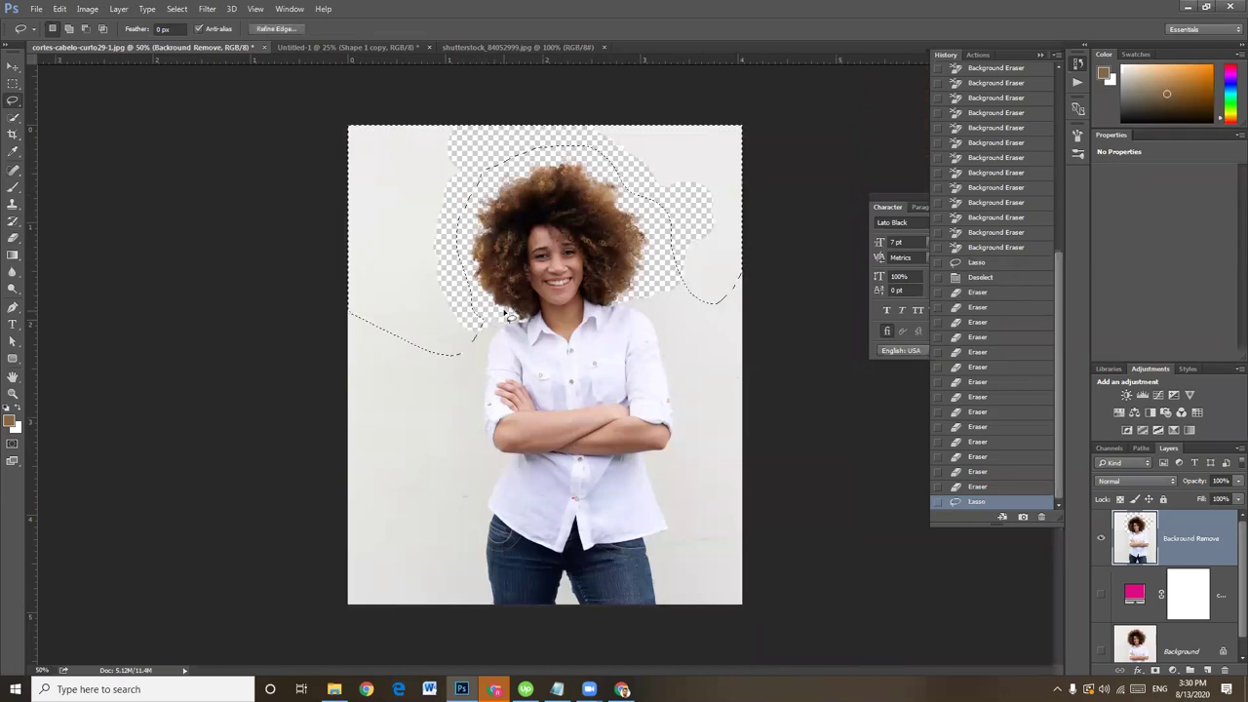
{"action": "key", "text": "Delete"}
{"action": "key", "text": "ctrl+d"}
{"action": "key", "text": "ctrl+plus"}
{"action": "key", "text": "ctrl+plus"}
{"action": "key", "text": "ctrl+plus"}
{"action": "key", "text": "ctrl+plus"}
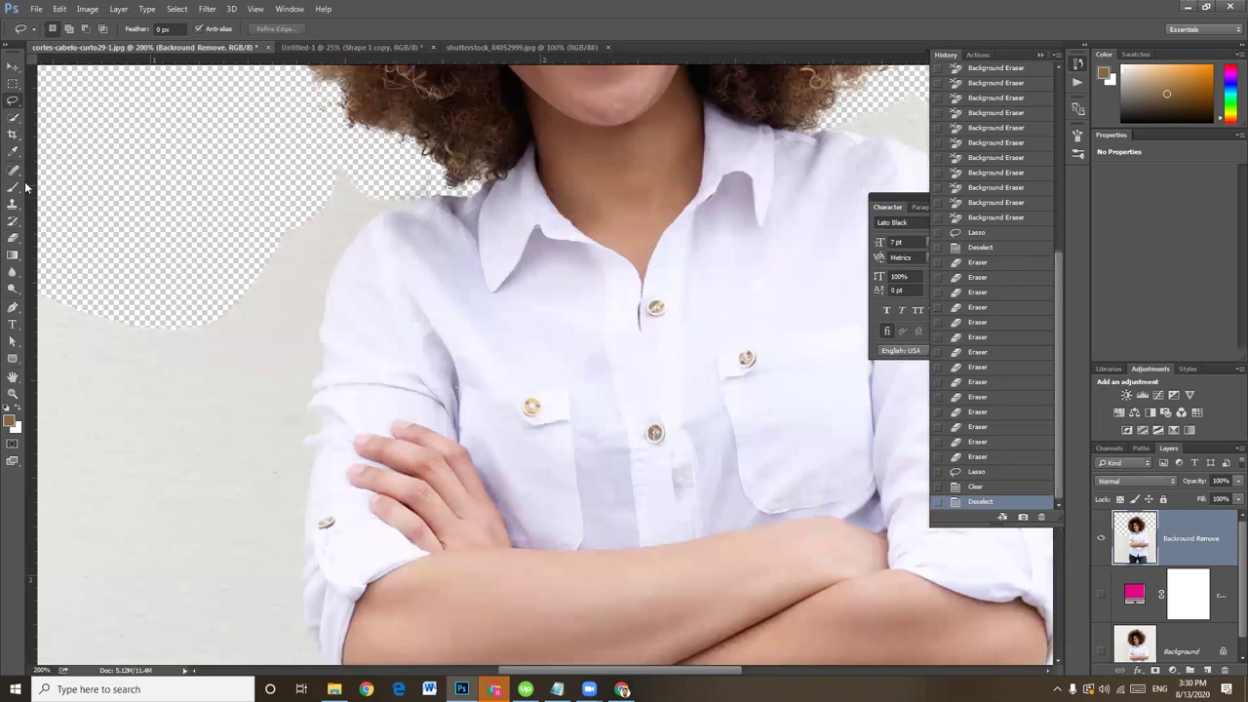
Step: Draw a short Pen path along the left shoulder, then discard it
{"action": "right_click", "coordinate": [14, 103]}
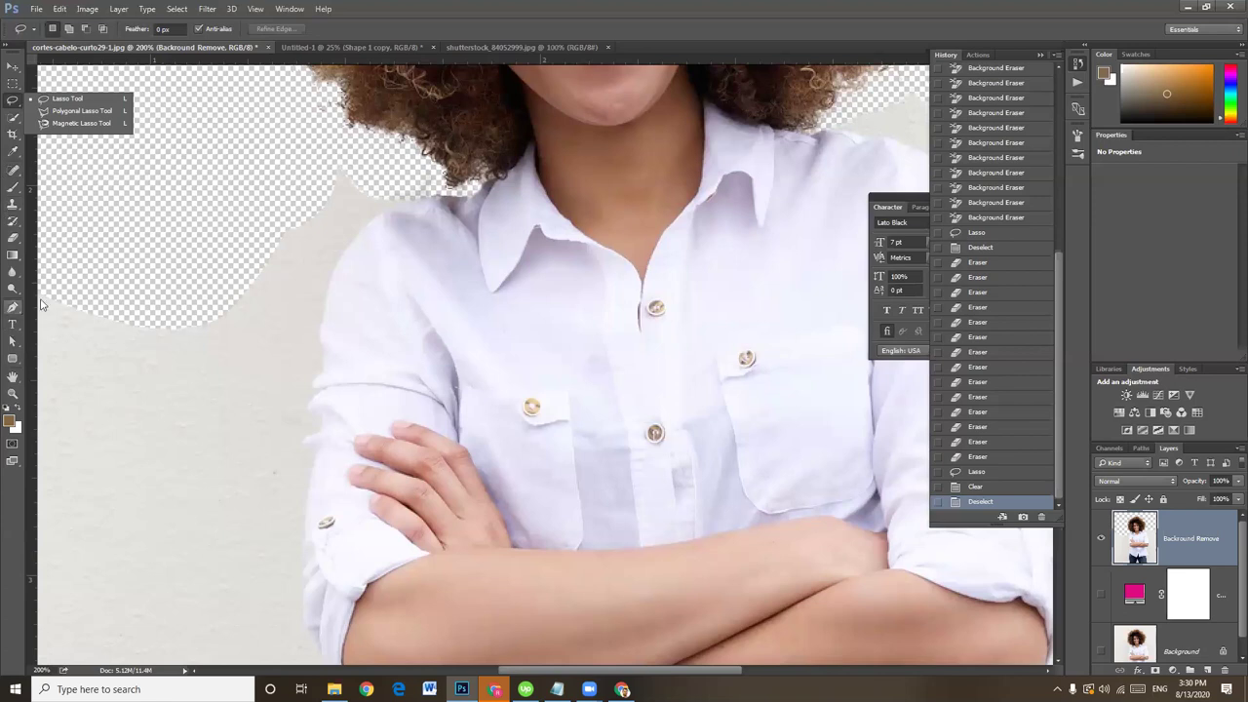
{"action": "key", "text": "p"}
{"action": "left_click", "coordinate": [388, 214]}
{"action": "mouse_move", "coordinate": [318, 327]}
{"action": "left_mouse_down"}
{"action": "mouse_move", "coordinate": [313, 426]}
{"action": "mouse_move", "coordinate": [295, 443]}
{"action": "left_mouse_up"}
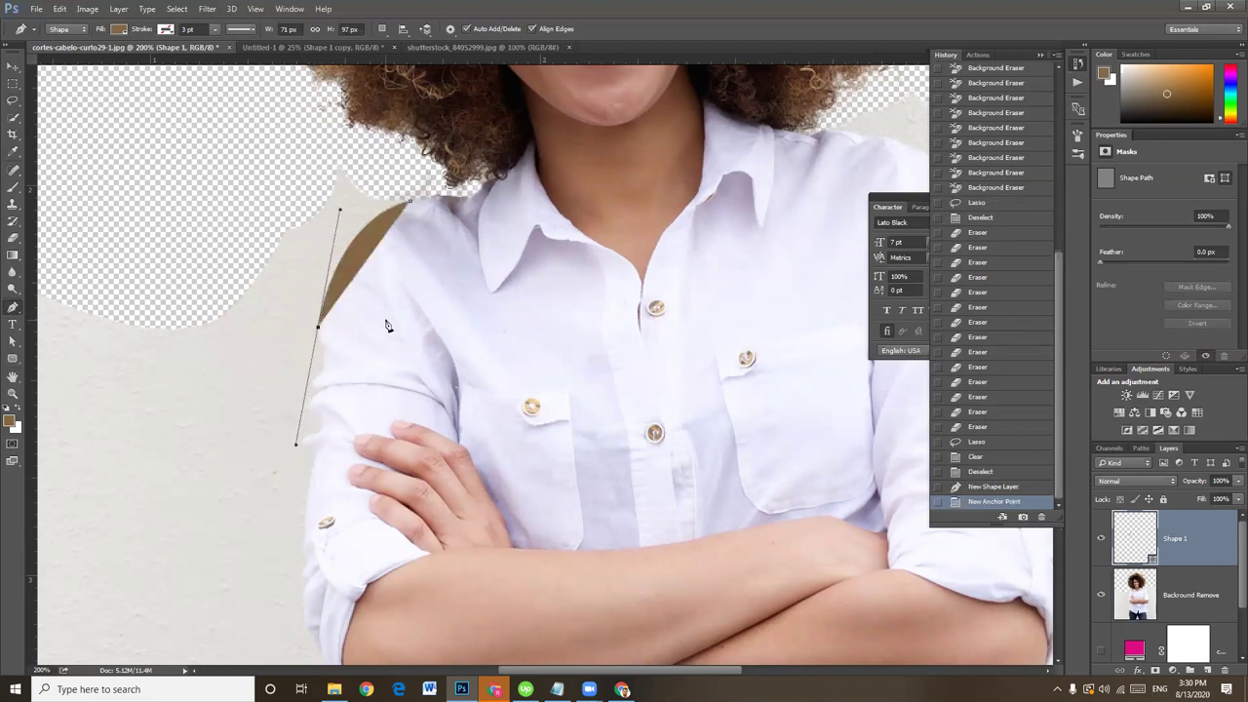
{"action": "key", "text": "BackSpace"}
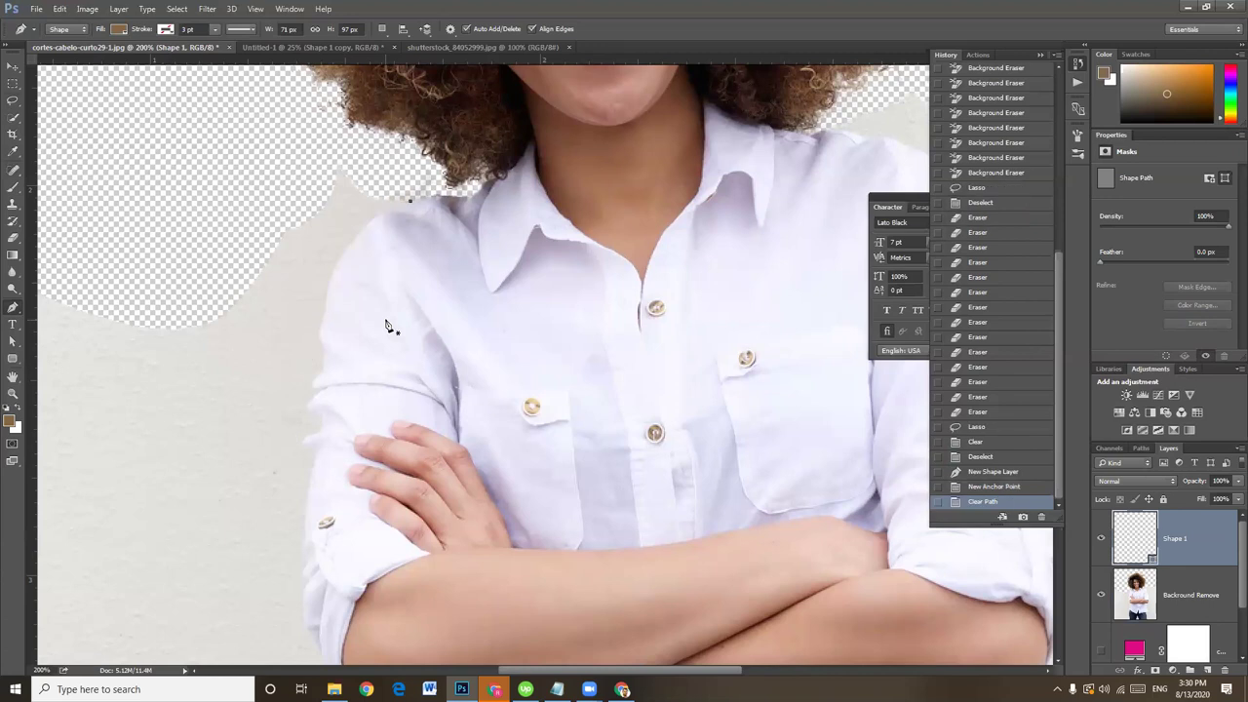
Step: Magic Wand the grey wall on the Backround Remove layer, trying different Tolerance values
{"action": "left_click", "coordinate": [16, 120]}
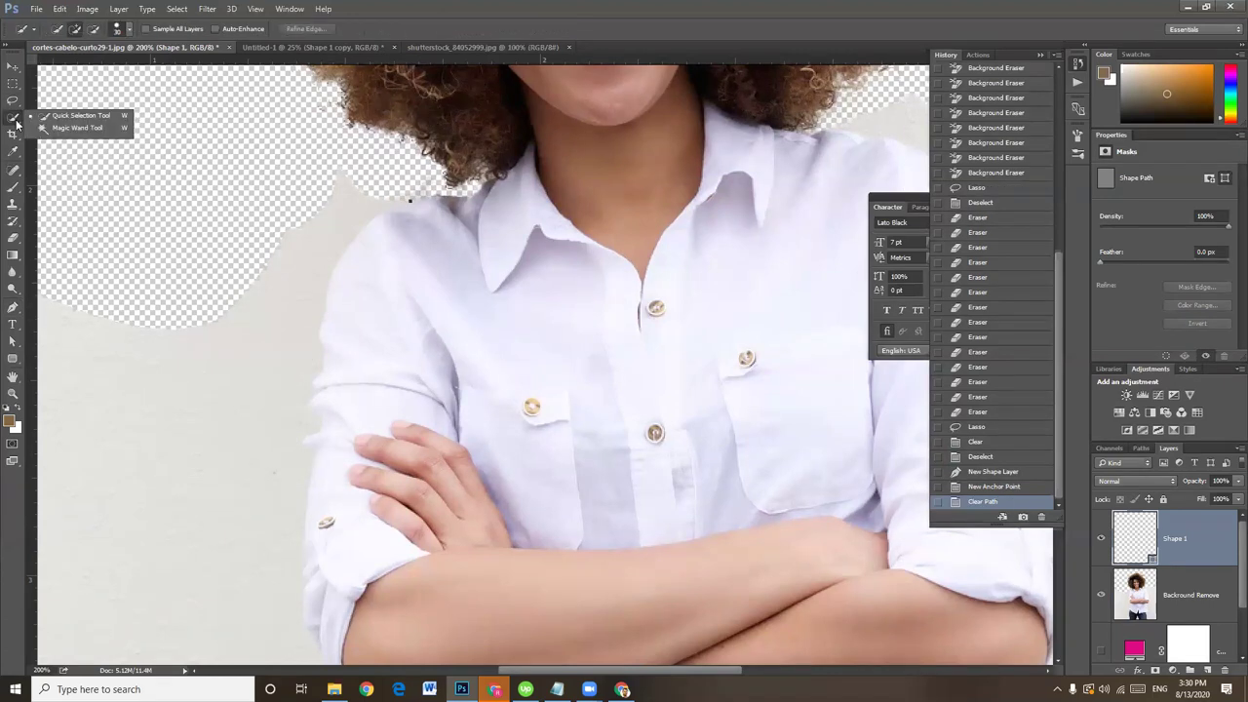
{"action": "left_click", "coordinate": [52, 129]}
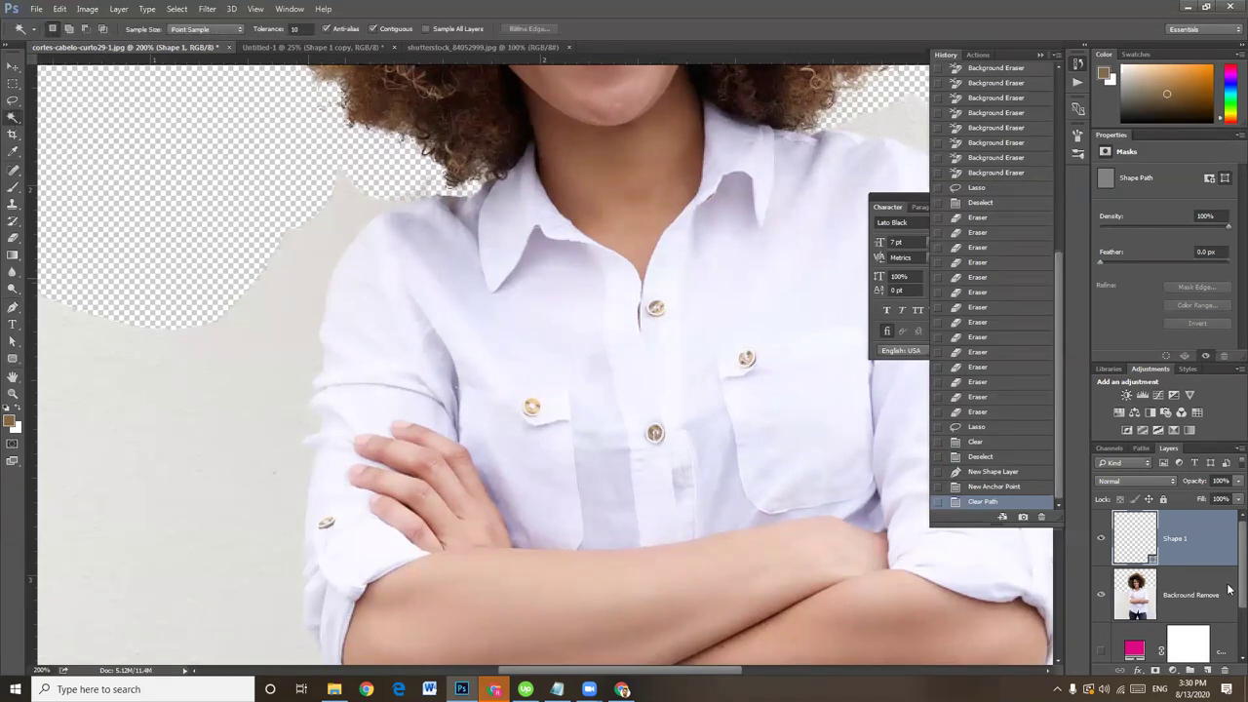
{"action": "left_click", "coordinate": [1182, 594]}
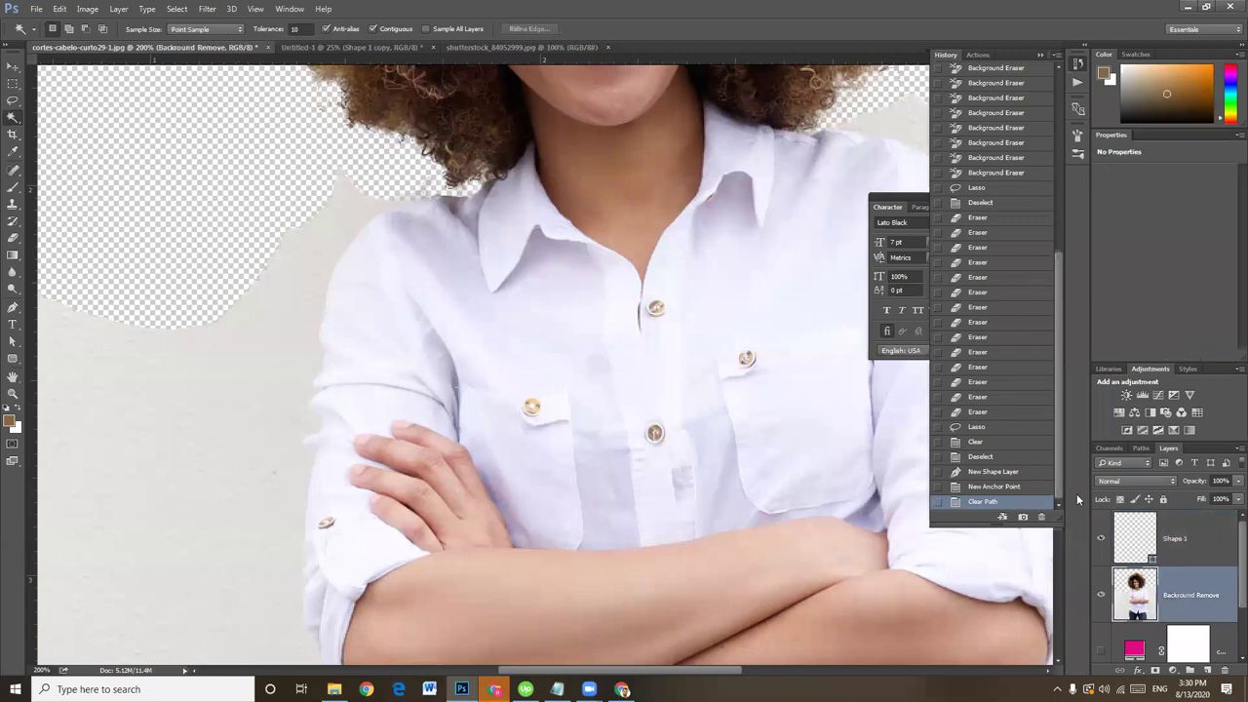
{"action": "left_click", "coordinate": [289, 301]}
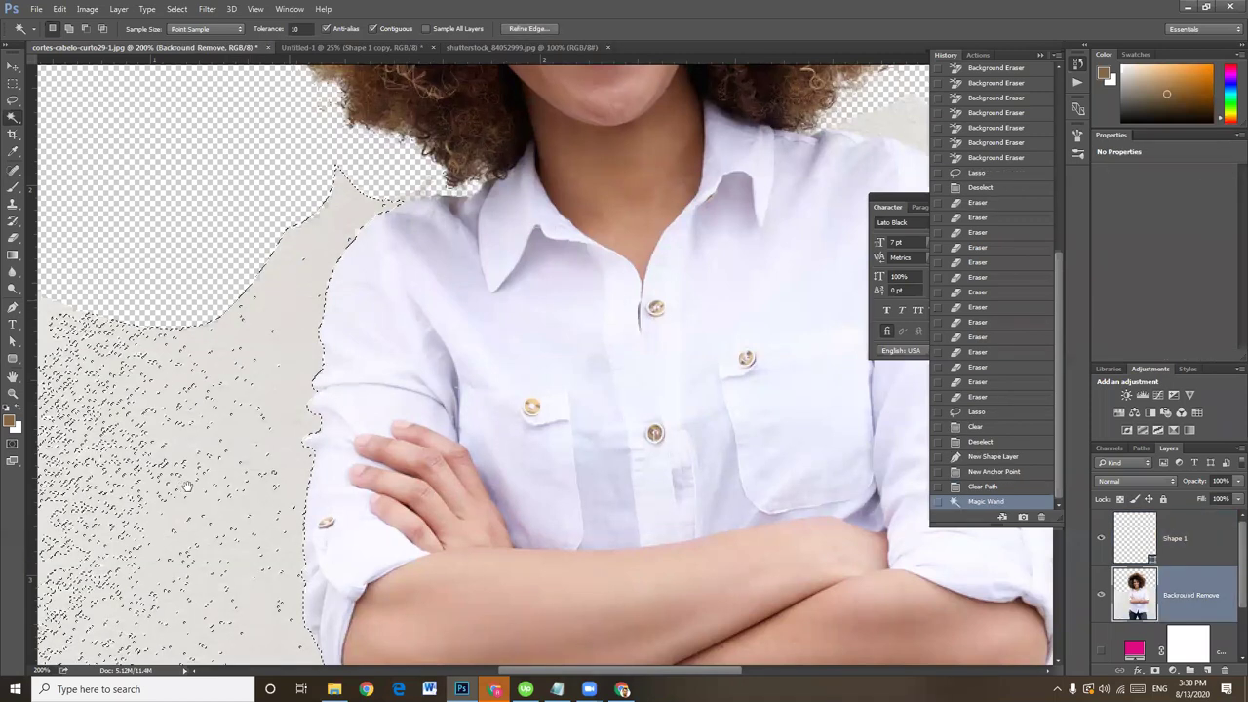
{"action": "scroll", "coordinate": [220, 238], "scroll_direction": "down", "scroll_amount": 5}
{"action": "scroll", "coordinate": [318, 260], "scroll_direction": "down", "scroll_amount": 3}
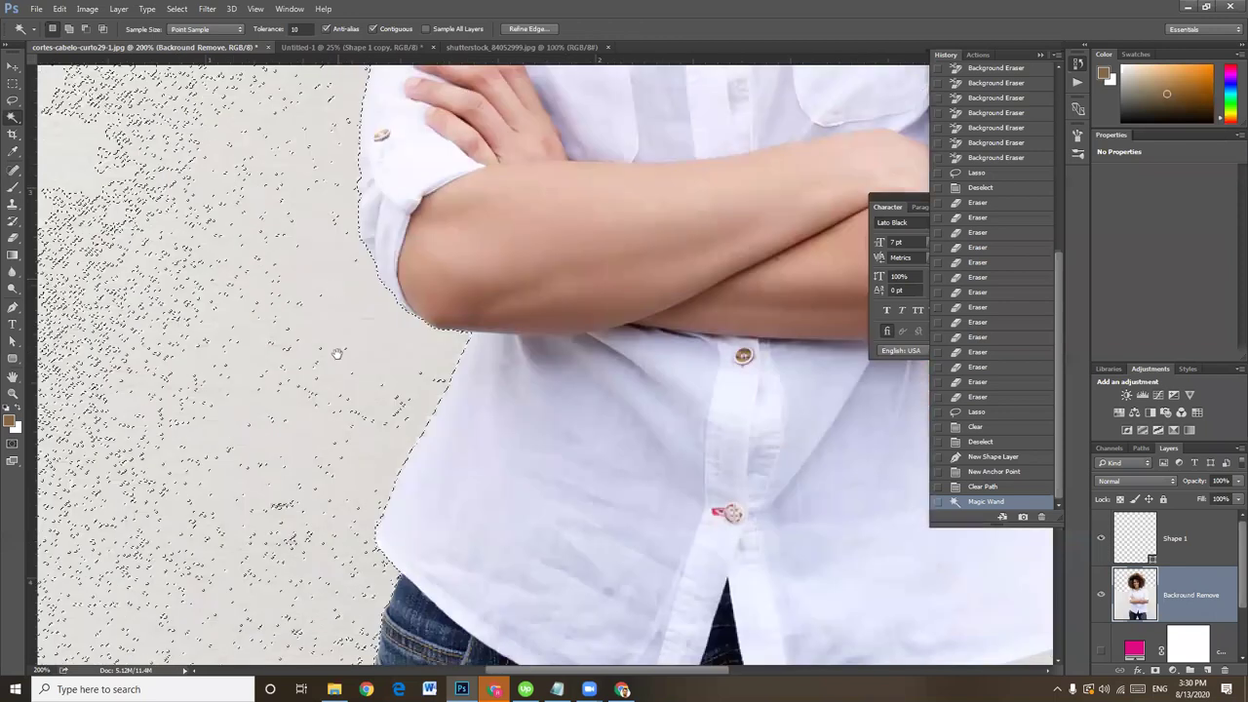
{"action": "left_click", "coordinate": [293, 29]}
{"action": "type", "text": "20"}
{"action": "key", "text": "ctrl+d"}
{"action": "left_click", "coordinate": [381, 347]}
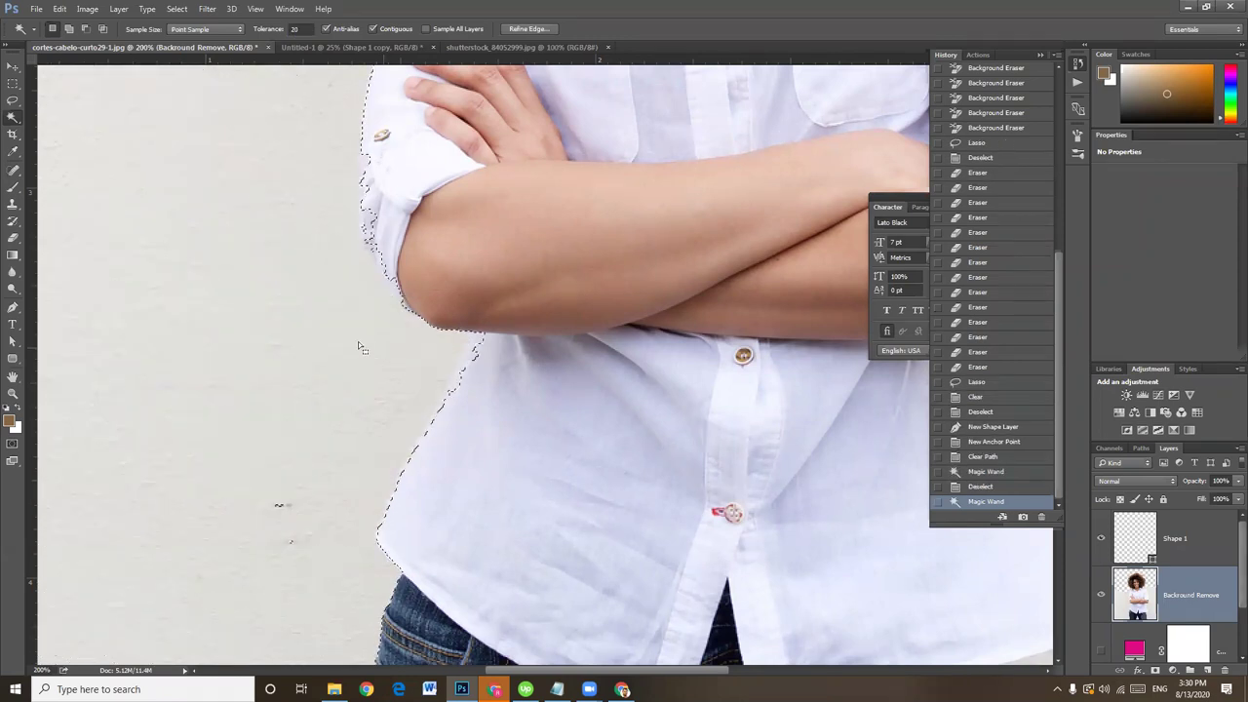
{"action": "key", "text": "ctrl+d"}
{"action": "left_click", "coordinate": [317, 200]}
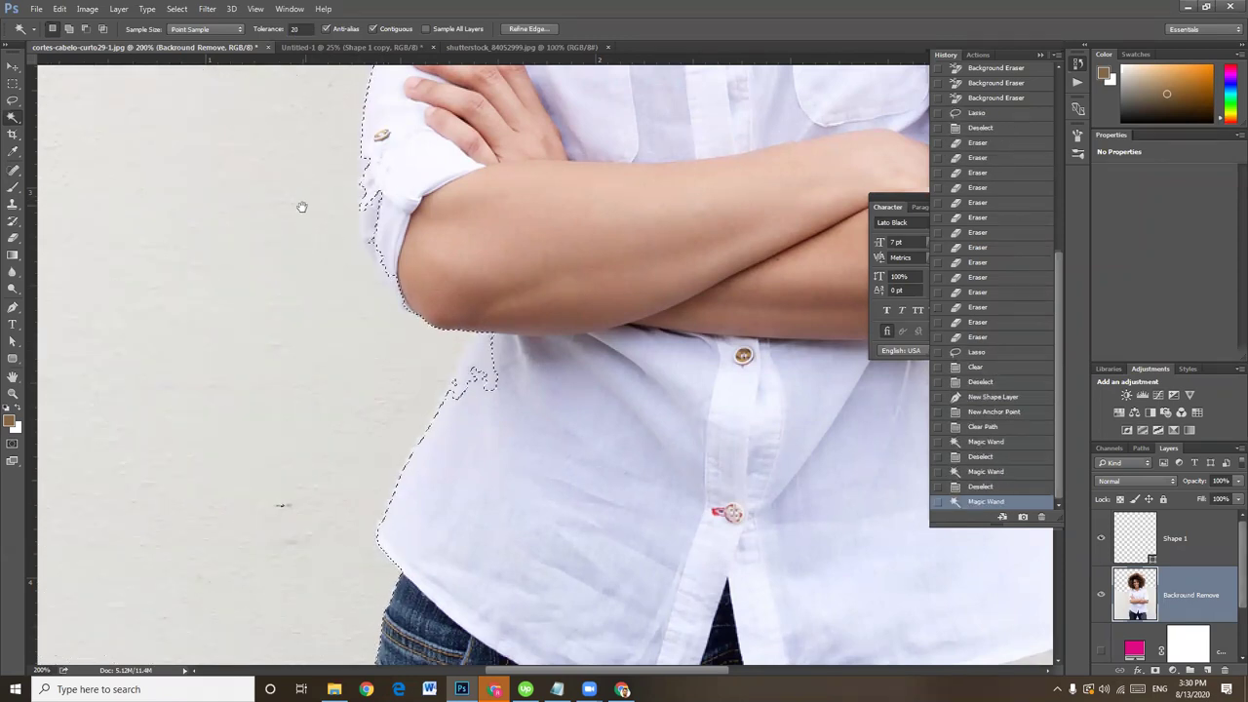
{"action": "left_click", "coordinate": [294, 29]}
{"action": "type", "text": "5"}
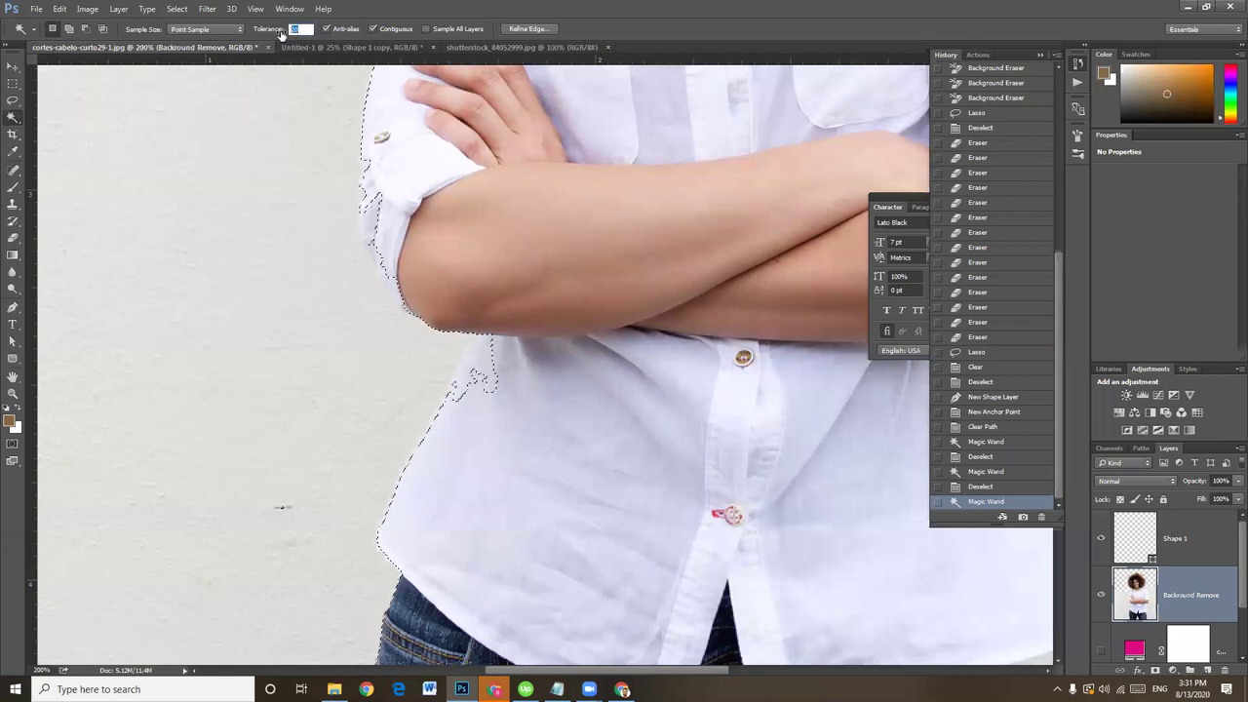
{"action": "type", "text": "12"}
Step: Reselect the wall at Tolerance 12 and delete it to transparency
{"action": "left_click", "coordinate": [343, 393]}
{"action": "left_click", "coordinate": [354, 388]}
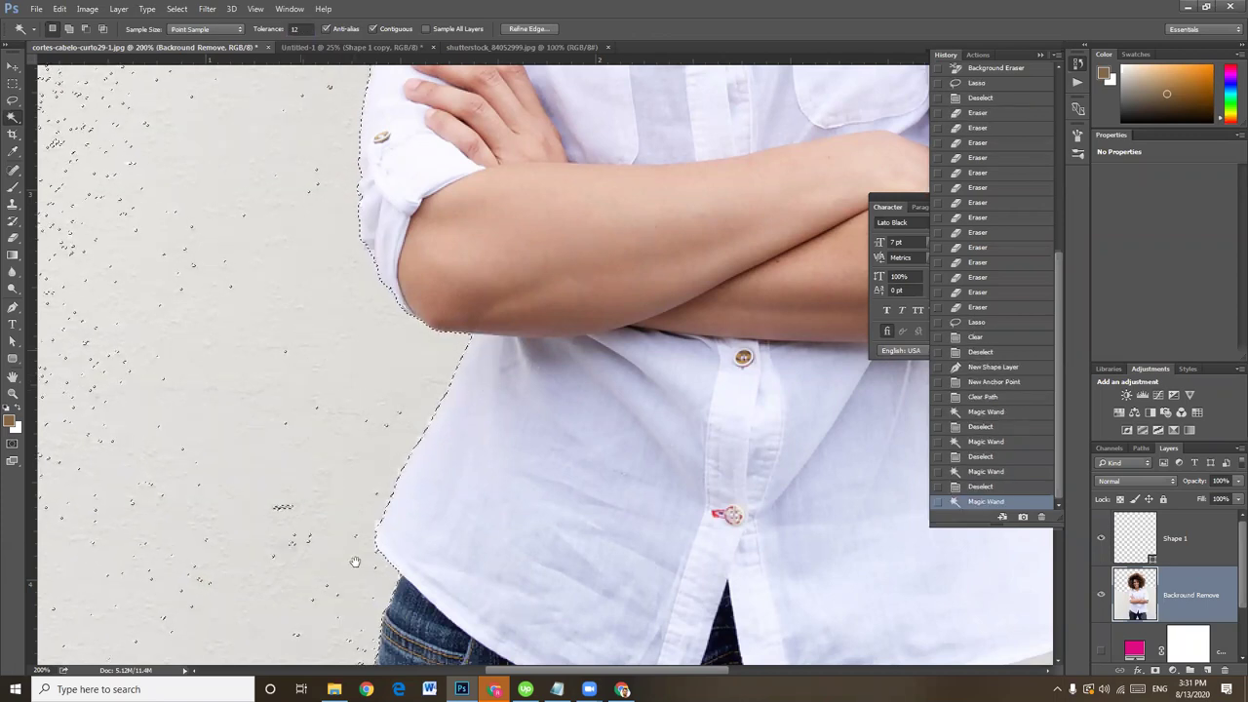
{"action": "scroll", "coordinate": [355, 562], "scroll_direction": "up", "scroll_amount": 2}
{"action": "scroll", "coordinate": [323, 534], "scroll_direction": "up", "scroll_amount": 2}
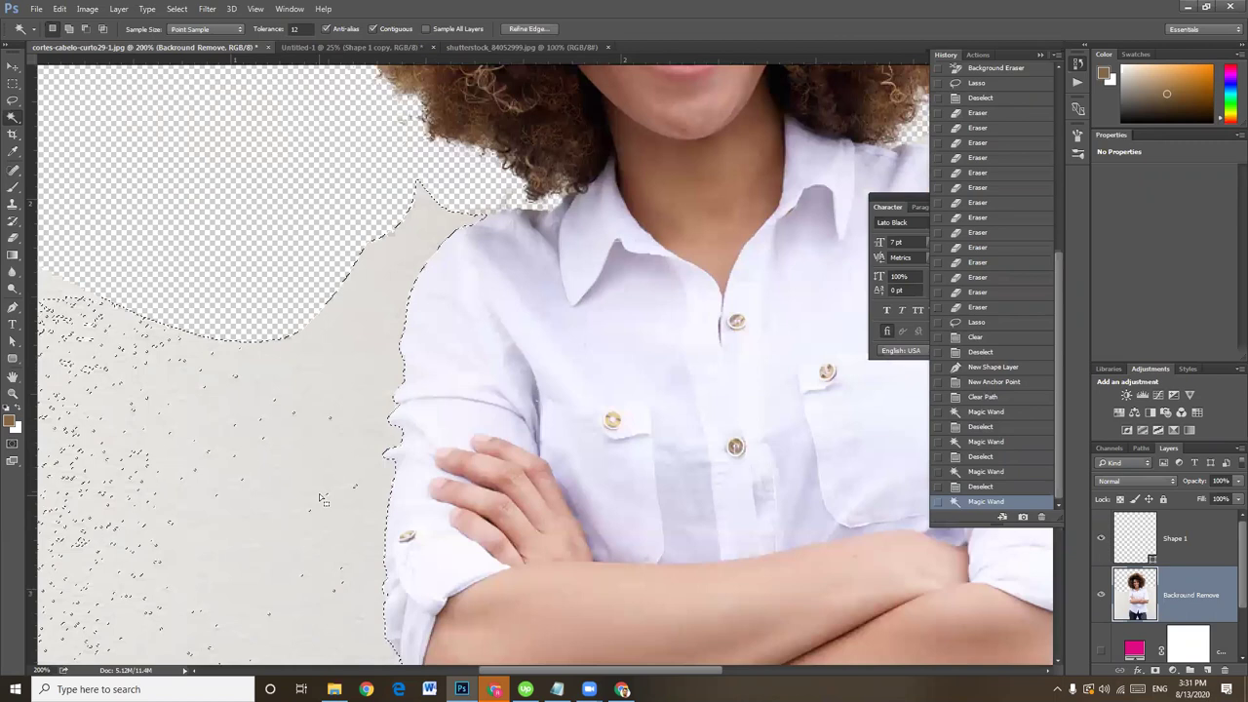
{"action": "key", "text": "Delete"}
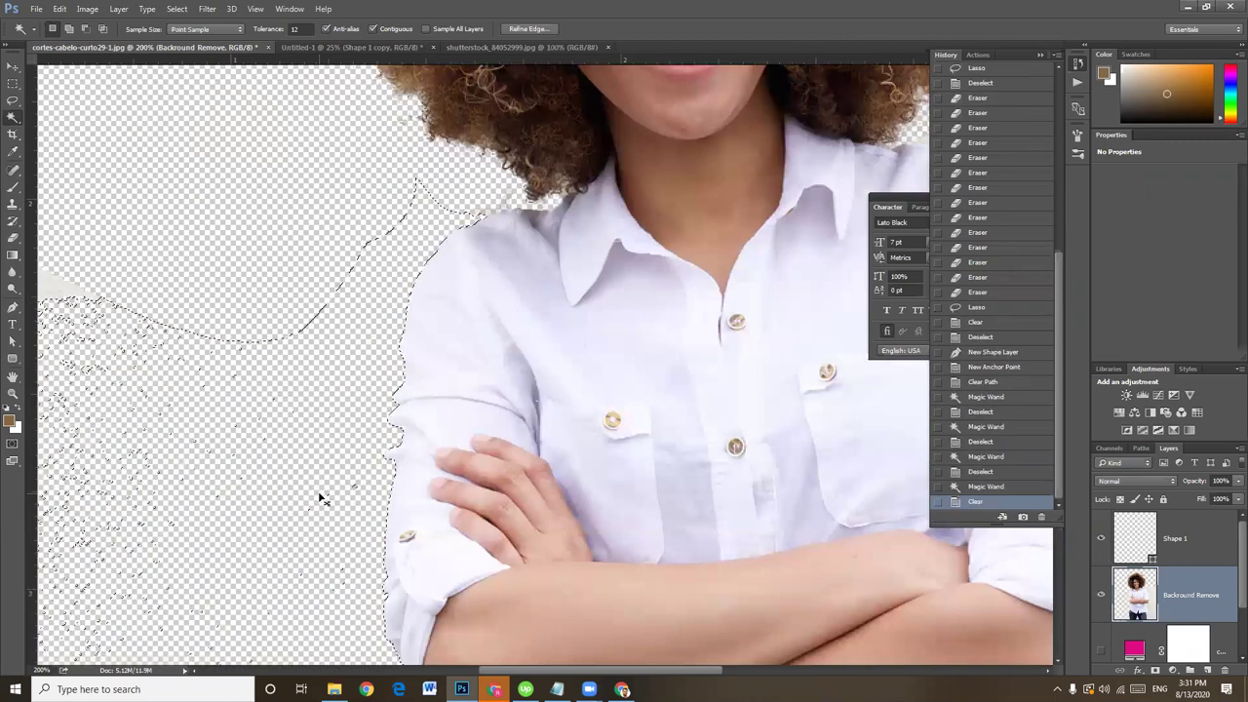
{"action": "key", "text": "ctrl+d"}
{"action": "key", "text": "ctrl+minus"}
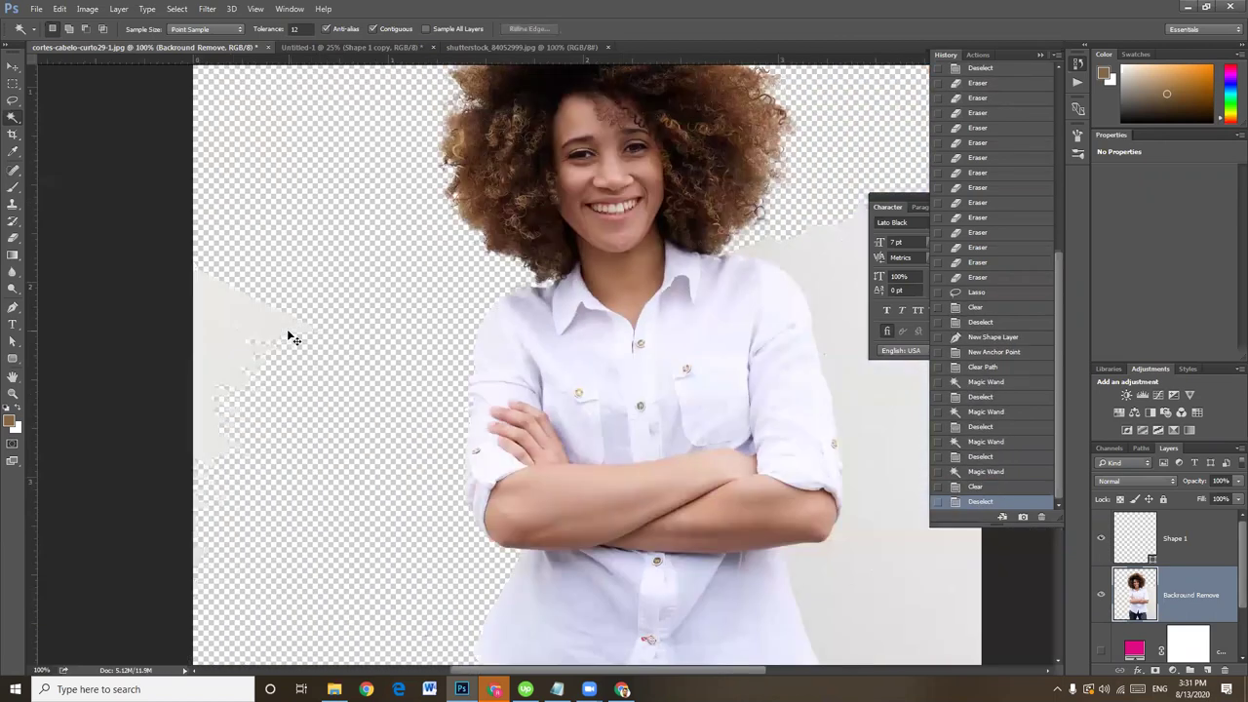
{"action": "key", "text": "ctrl+minus"}
{"action": "scroll", "coordinate": [373, 461], "scroll_direction": "down", "scroll_amount": 1}
{"action": "scroll", "coordinate": [336, 335], "scroll_direction": "down", "scroll_amount": 1}
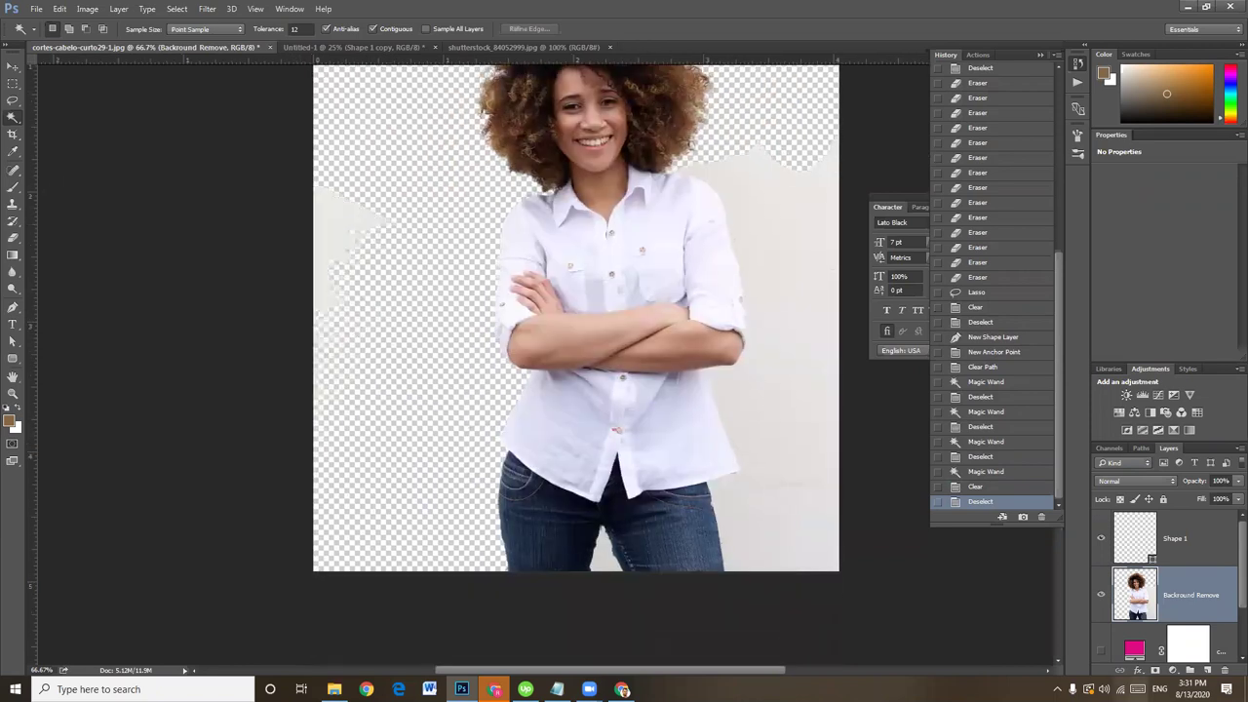
Step: Show the pink layer and erase the speckled wall strip on the left
{"action": "left_click", "coordinate": [1101, 651]}
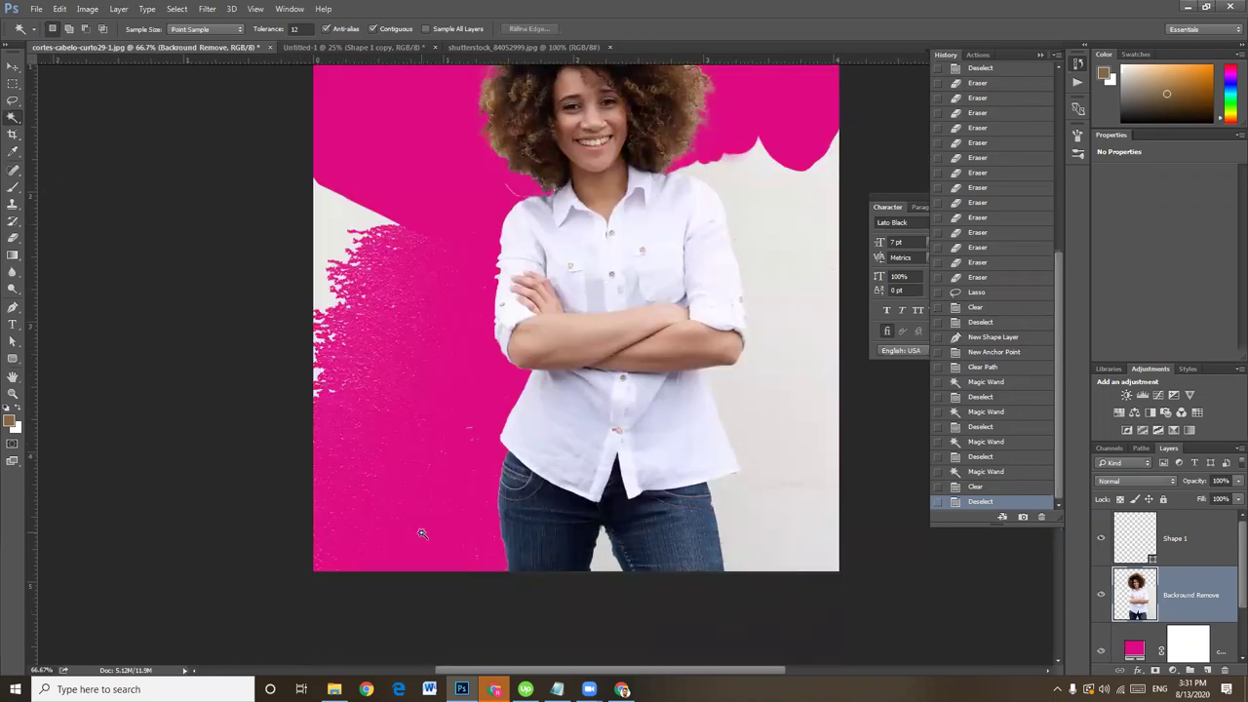
{"action": "key", "text": "e"}
{"action": "mouse_move", "coordinate": [336, 448]}
{"action": "left_mouse_down"}
{"action": "mouse_move", "coordinate": [322, 211]}
{"action": "mouse_move", "coordinate": [412, 217]}
{"action": "left_mouse_up"}
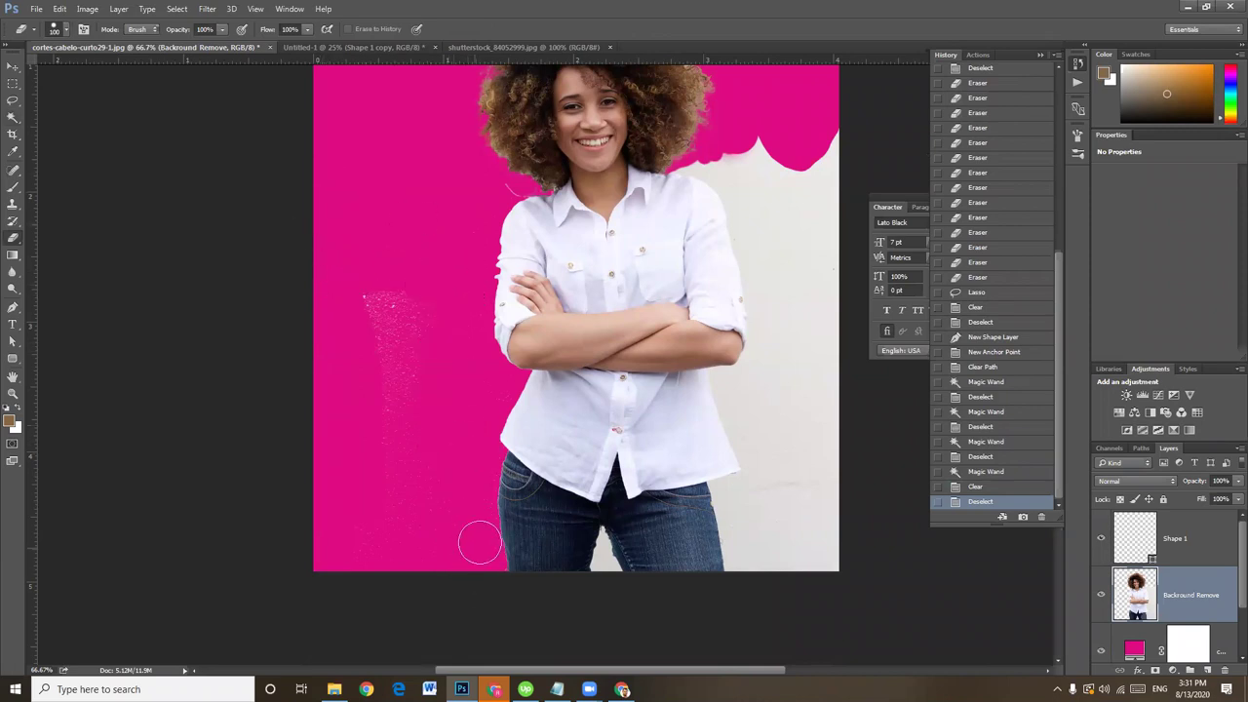
{"action": "left_click_drag", "start_coordinate": [404, 320], "coordinate": [361, 354]}
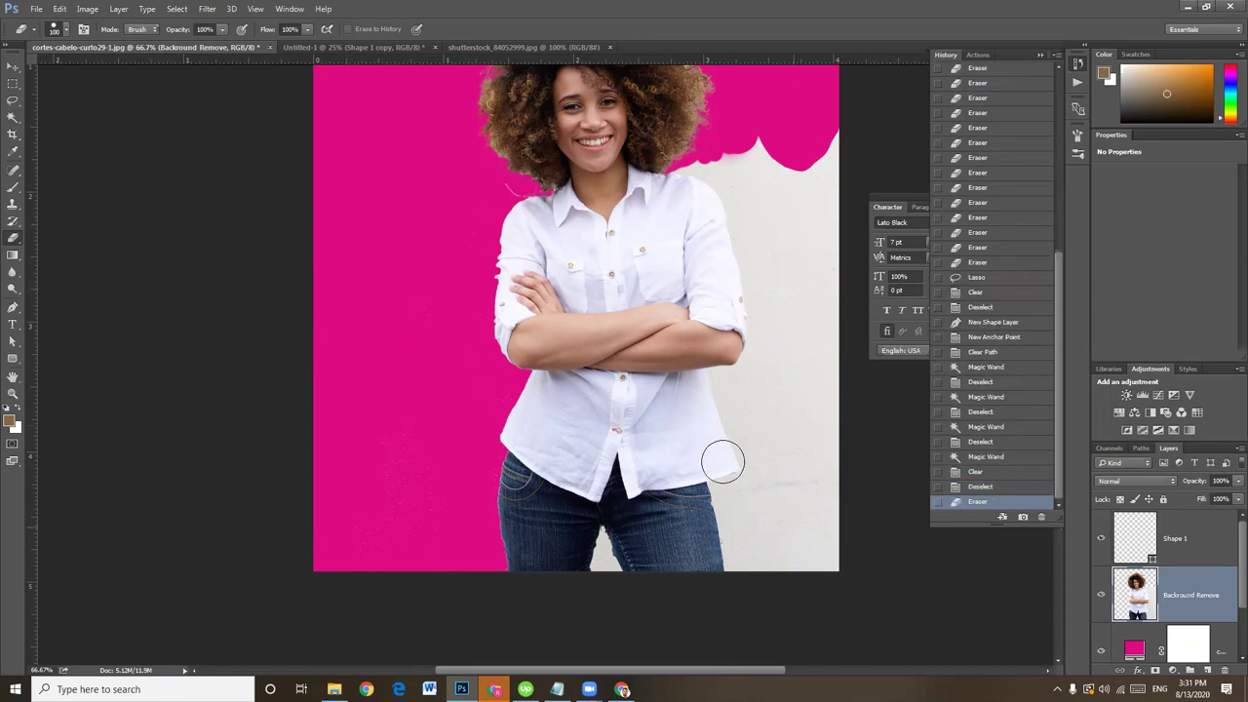
Step: Magic Wand the white wall right of the woman and delete it to reveal pink
{"action": "left_click", "coordinate": [12, 117]}
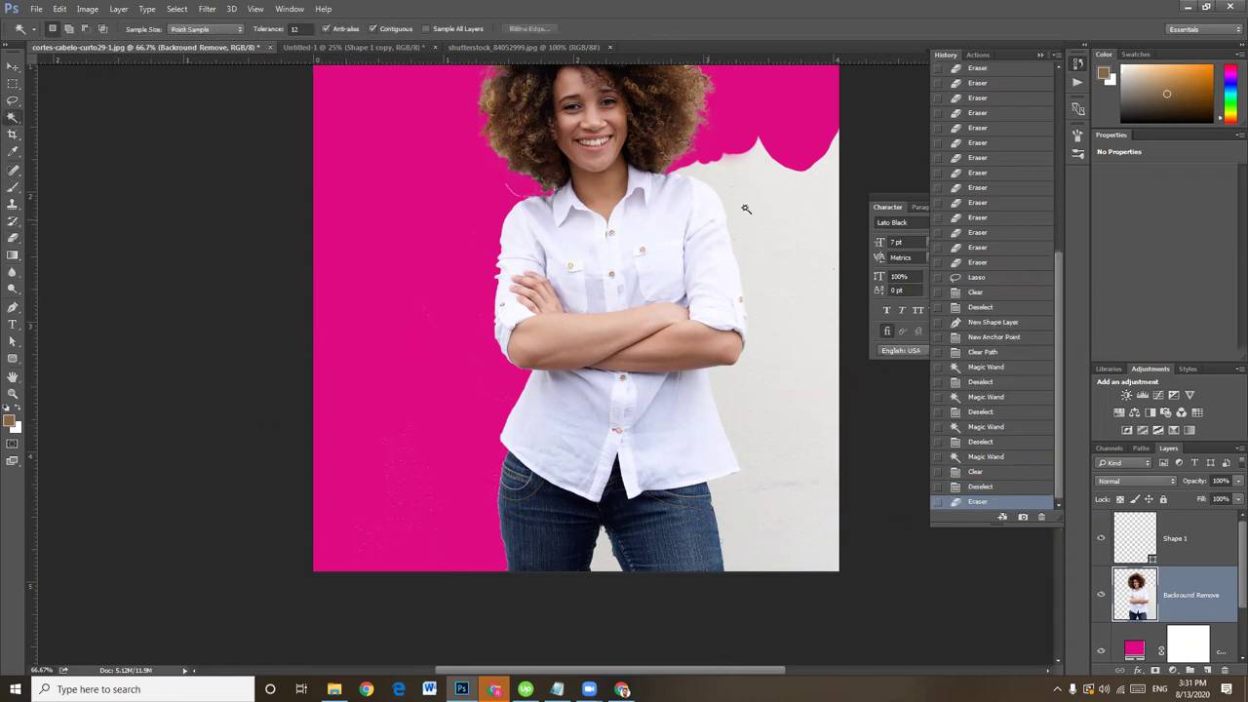
{"action": "left_click", "coordinate": [756, 421]}
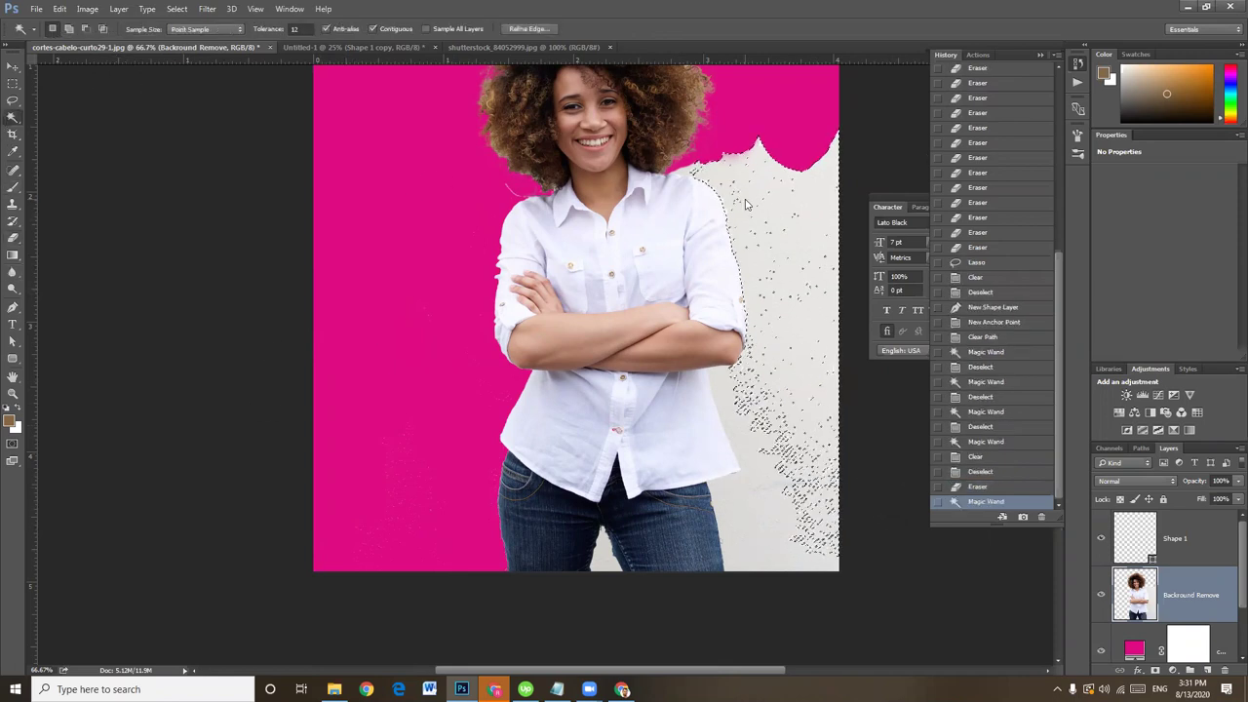
{"action": "left_click", "coordinate": [752, 413]}
{"action": "left_click", "coordinate": [747, 454]}
{"action": "left_click", "coordinate": [751, 522]}
{"action": "left_click", "coordinate": [729, 516]}
{"action": "left_click", "coordinate": [727, 517]}
{"action": "left_click", "coordinate": [768, 503]}
{"action": "left_click", "coordinate": [805, 340]}
{"action": "left_click", "coordinate": [806, 298]}
{"action": "key", "text": "Delete"}
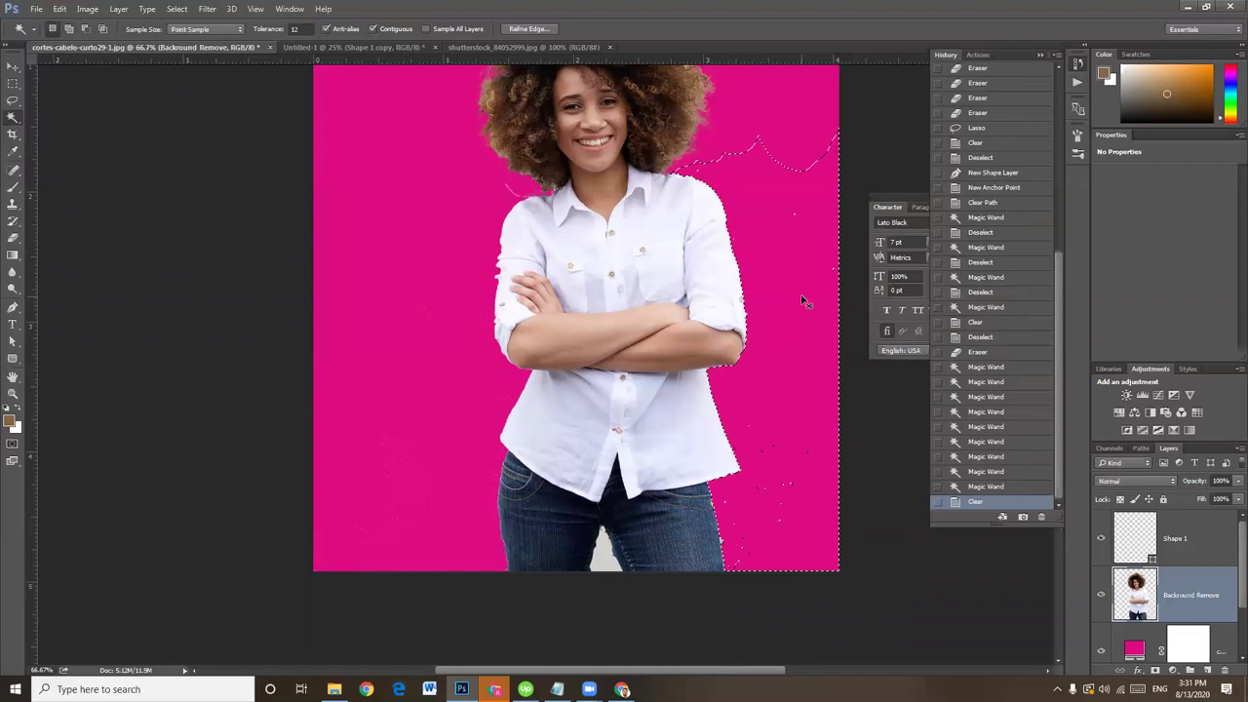
{"action": "key", "text": "ctrl+d"}
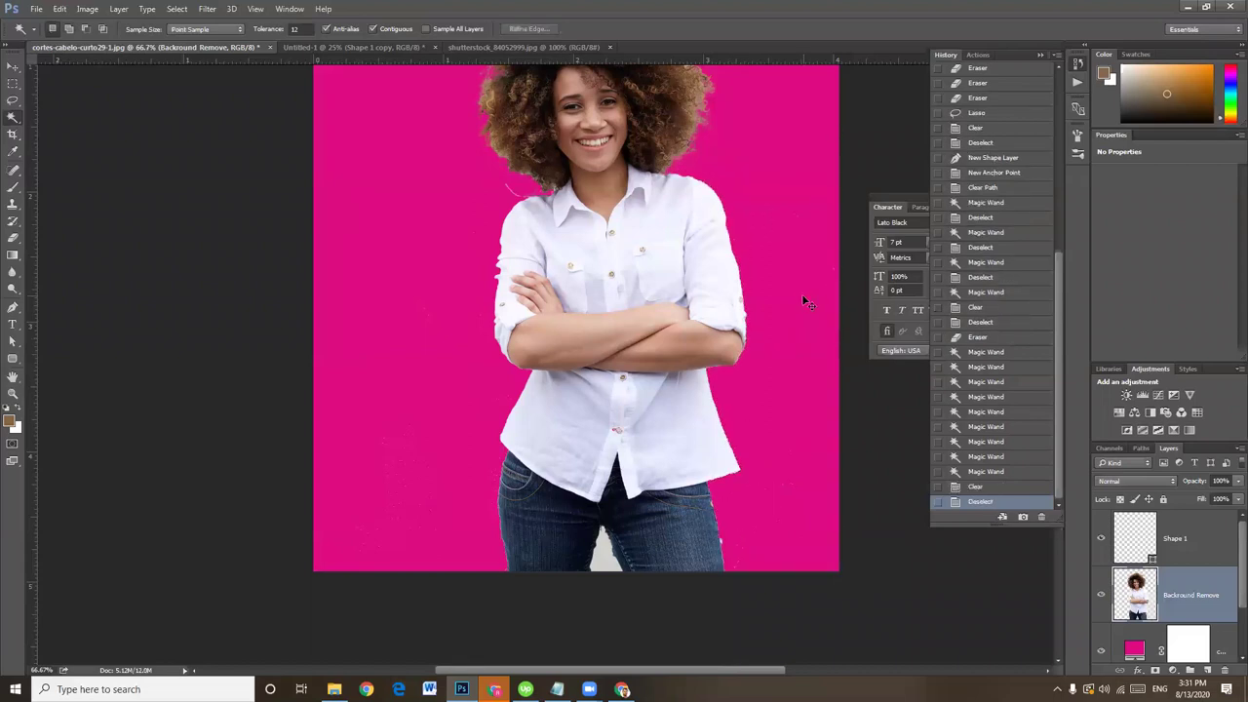
{"action": "key", "text": "e"}
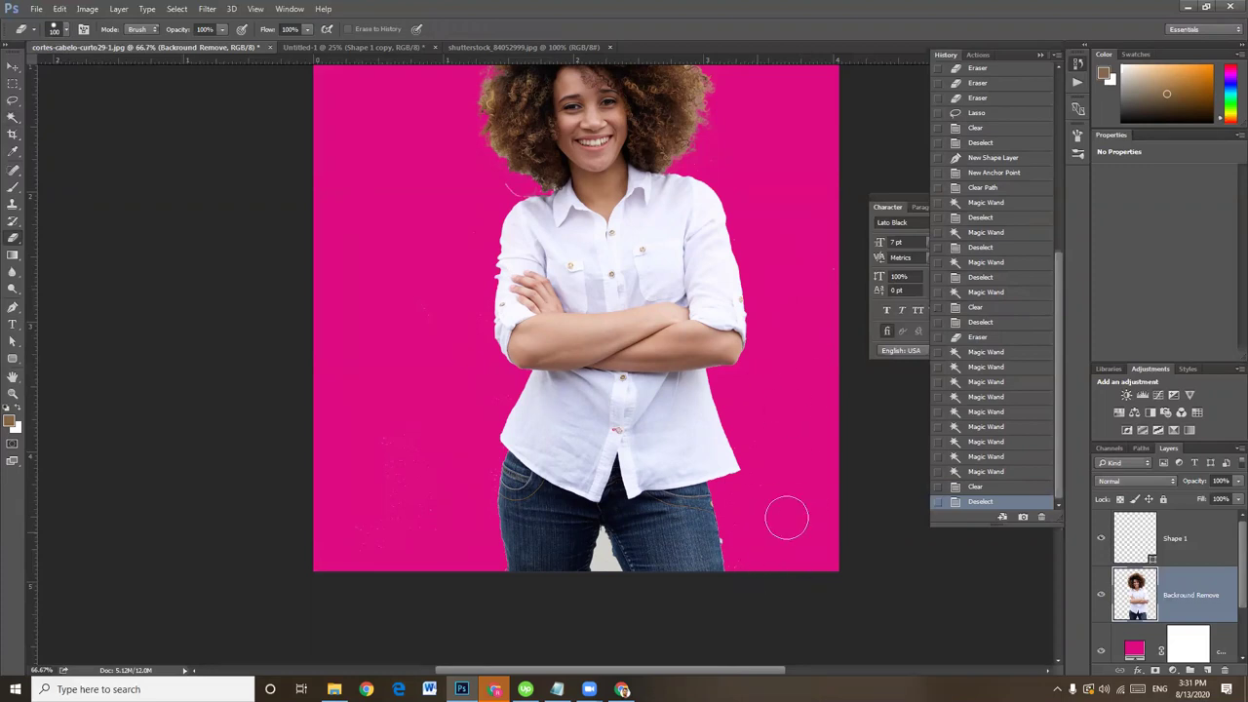
Step: Erase the leftover wall beside the right sleeve and shirt
{"action": "mouse_move", "coordinate": [752, 251]}
{"action": "left_mouse_down"}
{"action": "mouse_move", "coordinate": [771, 237]}
{"action": "mouse_move", "coordinate": [749, 240]}
{"action": "left_mouse_up"}
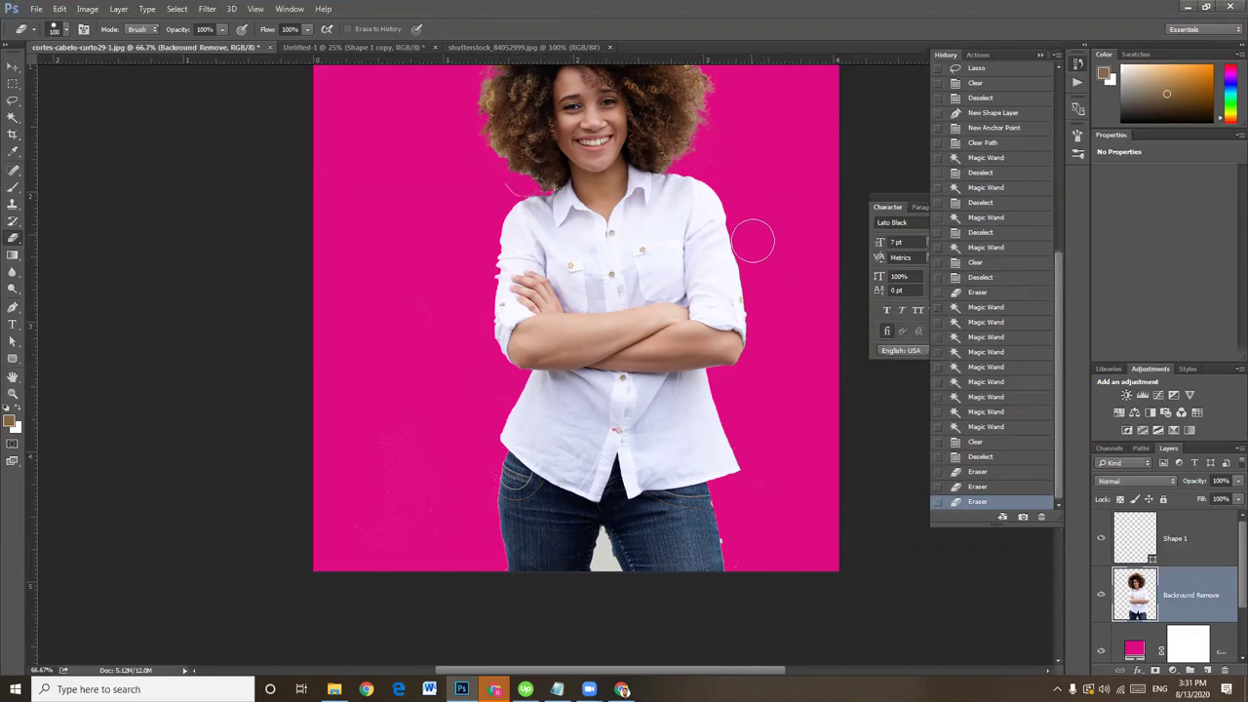
{"action": "left_click_drag", "start_coordinate": [776, 329], "coordinate": [761, 397]}
{"action": "left_click_drag", "start_coordinate": [774, 496], "coordinate": [752, 529]}
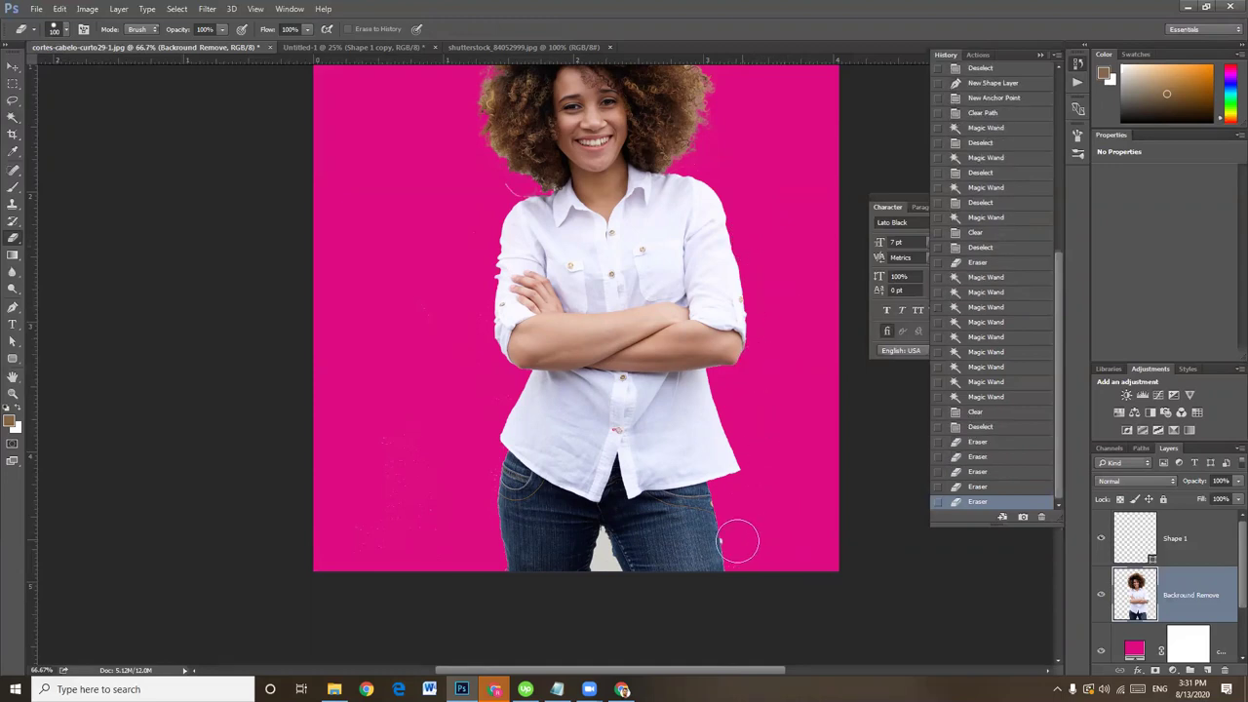
{"action": "key", "text": "ctrl+plus"}
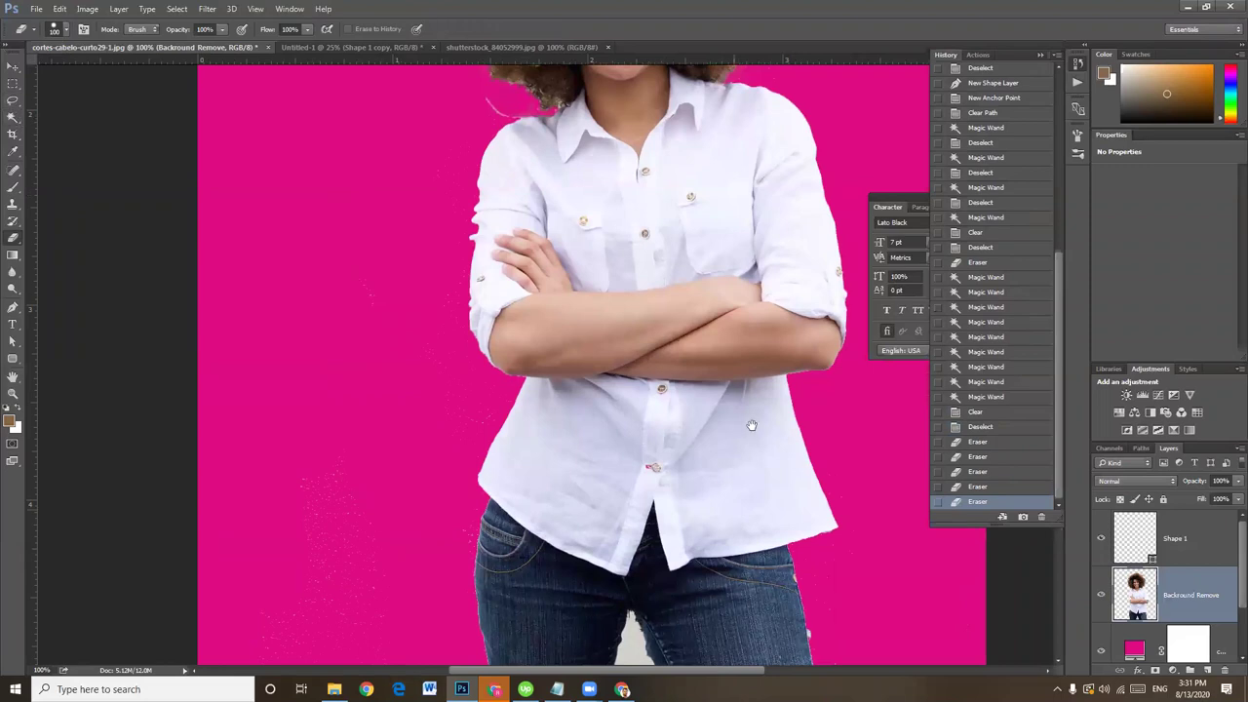
{"action": "left_click_drag", "start_coordinate": [752, 426], "coordinate": [780, 357]}
Step: Magic Wand the white patch between the legs and delete it
{"action": "left_click", "coordinate": [13, 116]}
{"action": "left_click", "coordinate": [665, 577]}
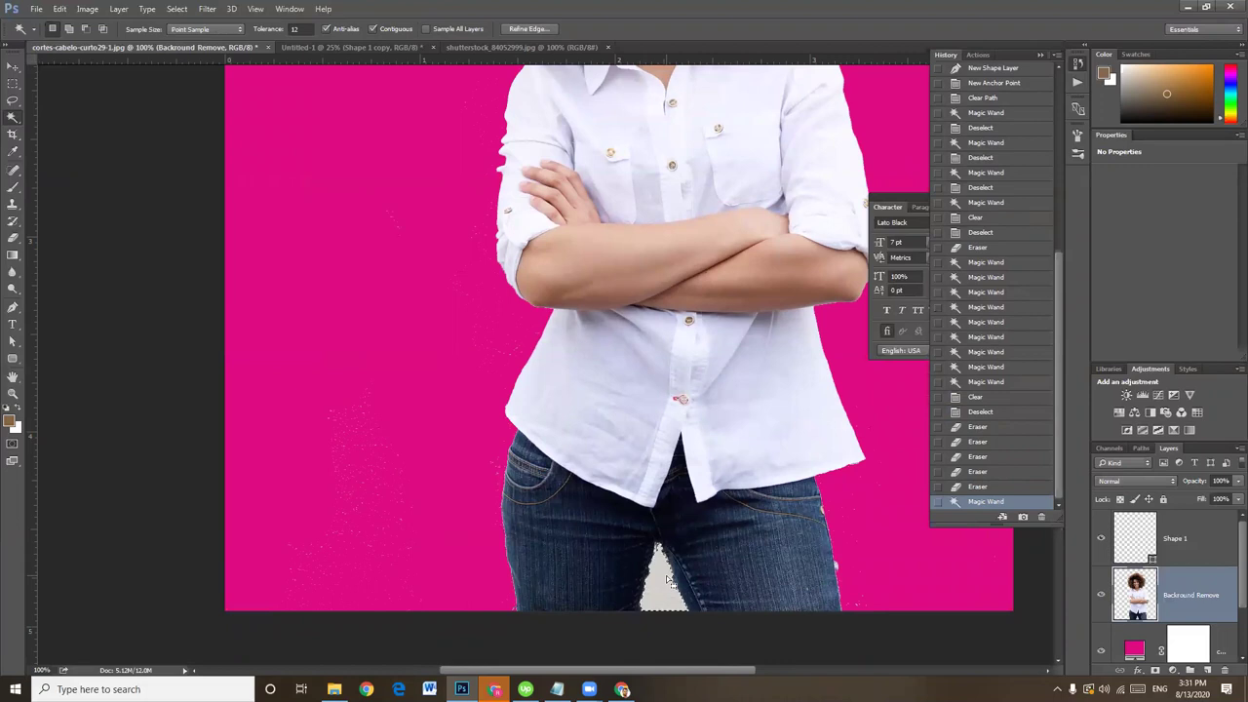
{"action": "key", "text": "Delete"}
{"action": "key", "text": "ctrl+d"}
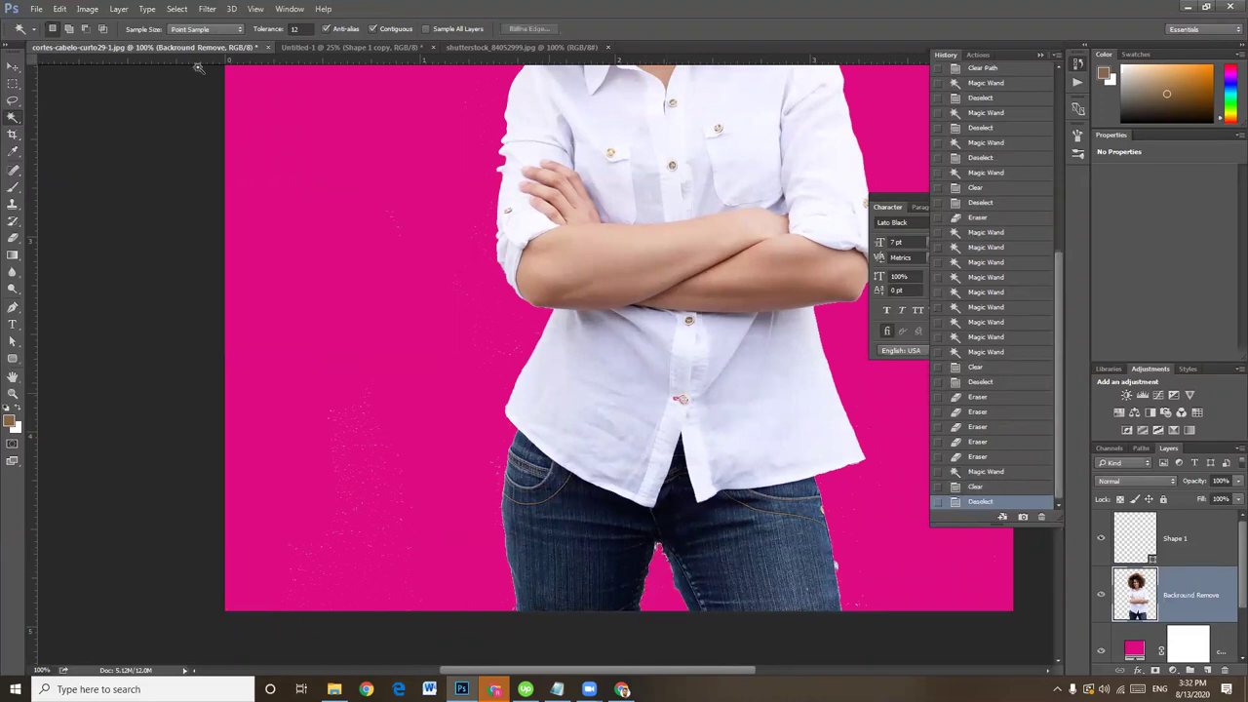
{"action": "left_click", "coordinate": [12, 102]}
Step: Outline the specks around the jeans with the Polygonal Lasso and delete them
{"action": "left_click", "coordinate": [92, 111]}
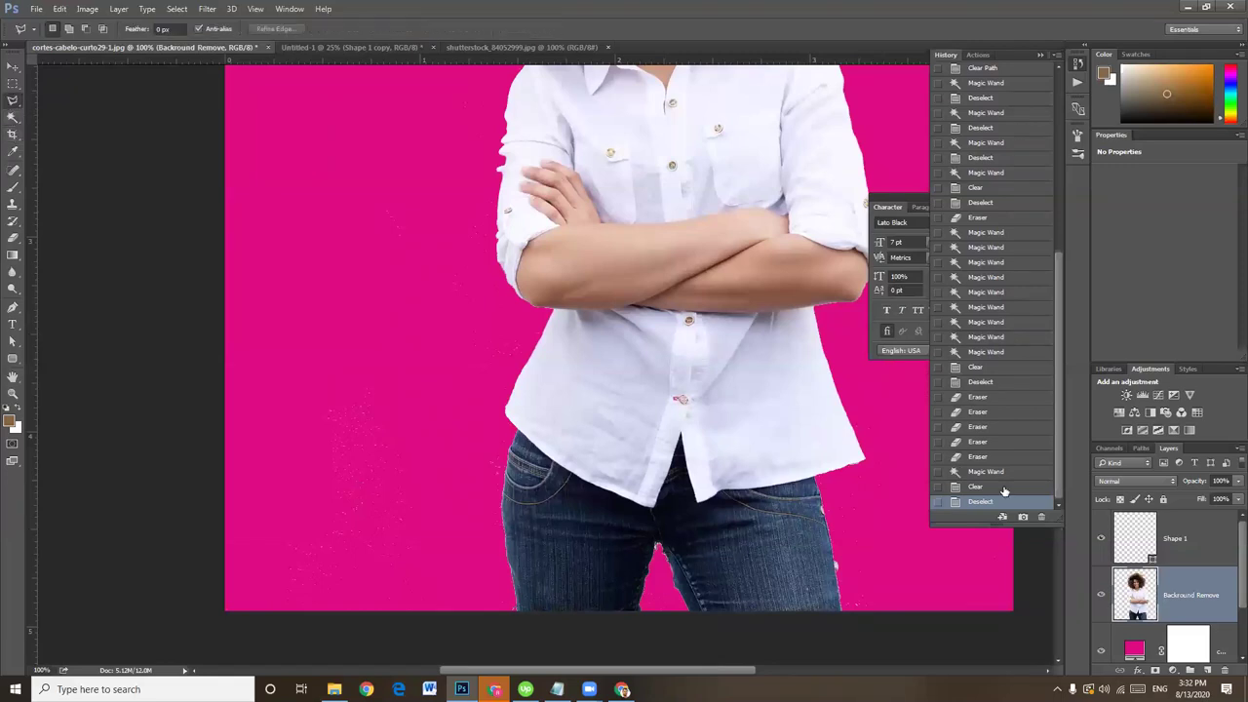
{"action": "key", "text": "ctrl+plus"}
{"action": "mouse_move", "coordinate": [899, 498]}
{"action": "left_mouse_down"}
{"action": "mouse_move", "coordinate": [668, 275]}
{"action": "mouse_move", "coordinate": [460, 302]}
{"action": "left_mouse_up"}
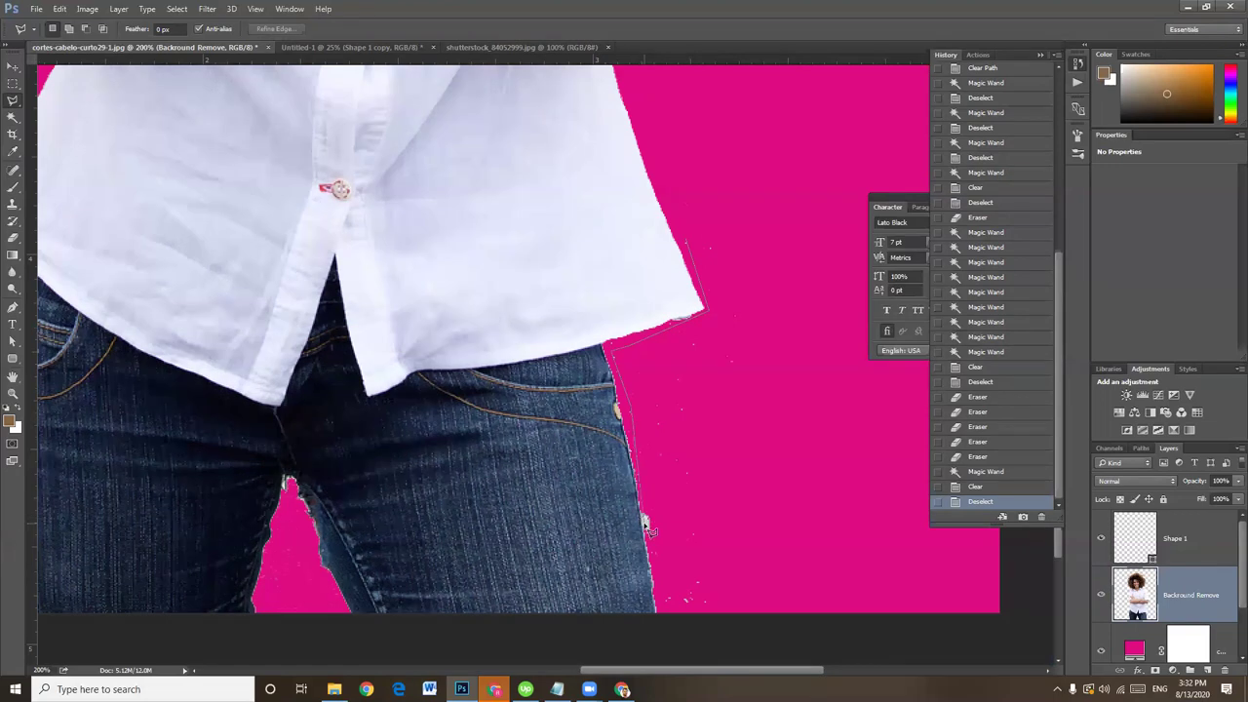
{"action": "left_click_drag", "start_coordinate": [668, 548], "coordinate": [634, 259]}
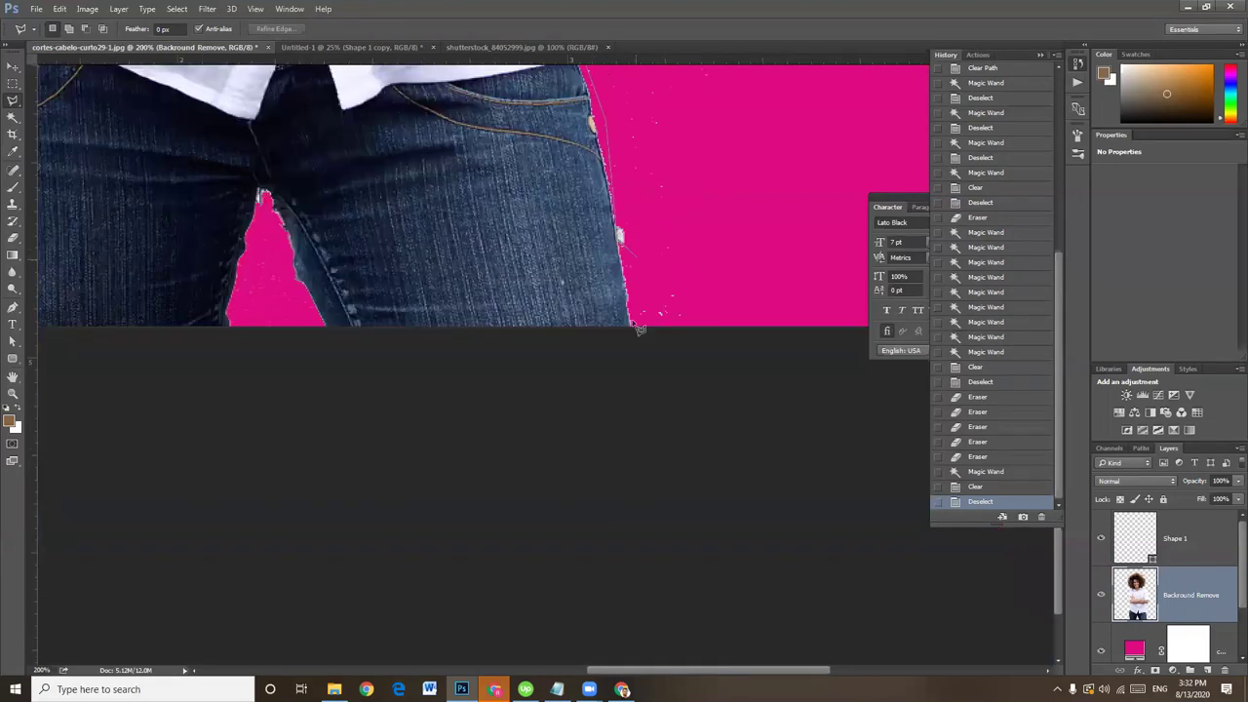
{"action": "left_click", "coordinate": [732, 418]}
{"action": "left_click_drag", "start_coordinate": [731, 418], "coordinate": [398, 576]}
{"action": "left_click", "coordinate": [780, 504]}
{"action": "left_click", "coordinate": [822, 246]}
{"action": "left_click", "coordinate": [725, 156]}
{"action": "left_click", "coordinate": [601, 105]}
{"action": "left_click", "coordinate": [512, 83]}
{"action": "left_click", "coordinate": [453, 91]}
{"action": "left_click", "coordinate": [358, 89]}
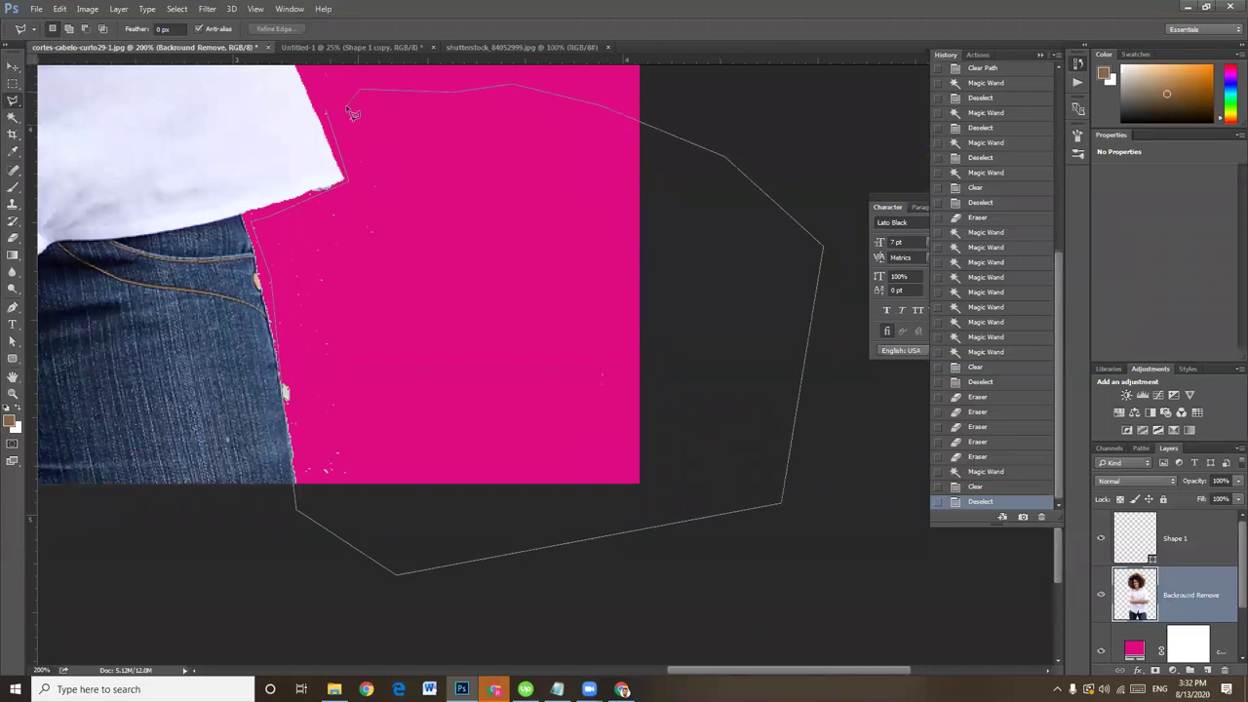
{"action": "left_click", "coordinate": [329, 114]}
{"action": "key", "text": "Delete"}
{"action": "key", "text": "ctrl+d"}
Step: Trace a Polygonal Lasso outline around the speckles left of the jeans
{"action": "left_click_drag", "start_coordinate": [547, 362], "coordinate": [832, 437]}
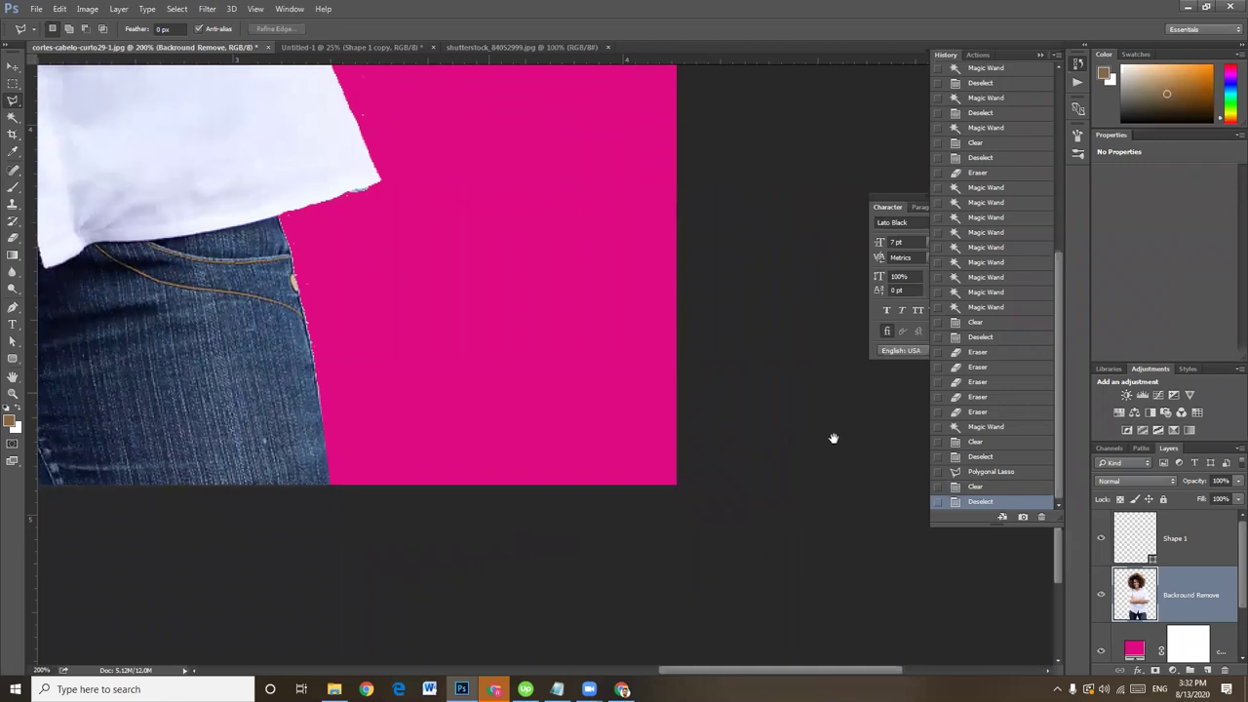
{"action": "left_click_drag", "start_coordinate": [409, 380], "coordinate": [691, 393]}
{"action": "left_click_drag", "start_coordinate": [296, 400], "coordinate": [838, 409]}
{"action": "left_click_drag", "start_coordinate": [613, 481], "coordinate": [687, 550]}
{"action": "left_click", "coordinate": [533, 288]}
{"action": "left_click", "coordinate": [416, 615]}
{"action": "scroll", "coordinate": [374, 614], "scroll_direction": "down", "scroll_amount": 1}
{"action": "left_click", "coordinate": [232, 616]}
{"action": "left_click", "coordinate": [131, 593]}
{"action": "left_click", "coordinate": [135, 440]}
{"action": "left_click", "coordinate": [167, 279]}
{"action": "left_click", "coordinate": [230, 184]}
{"action": "left_click", "coordinate": [302, 149]}
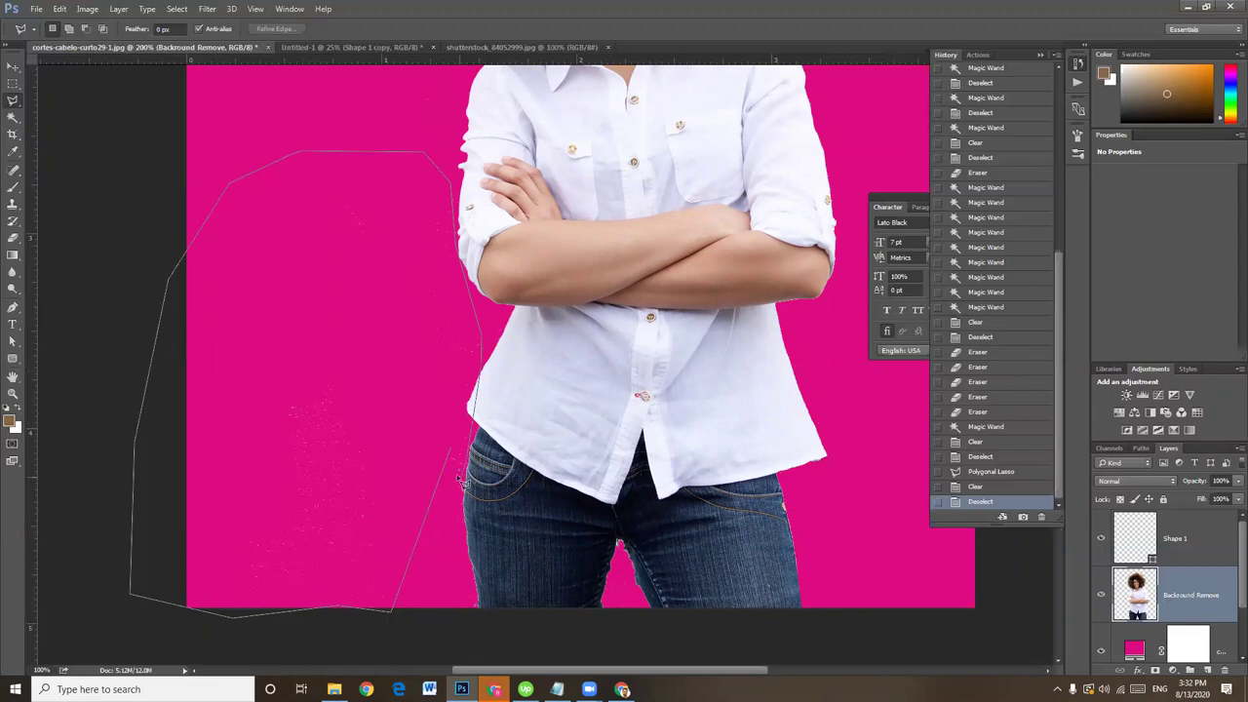
{"action": "double_click", "coordinate": [454, 455]}
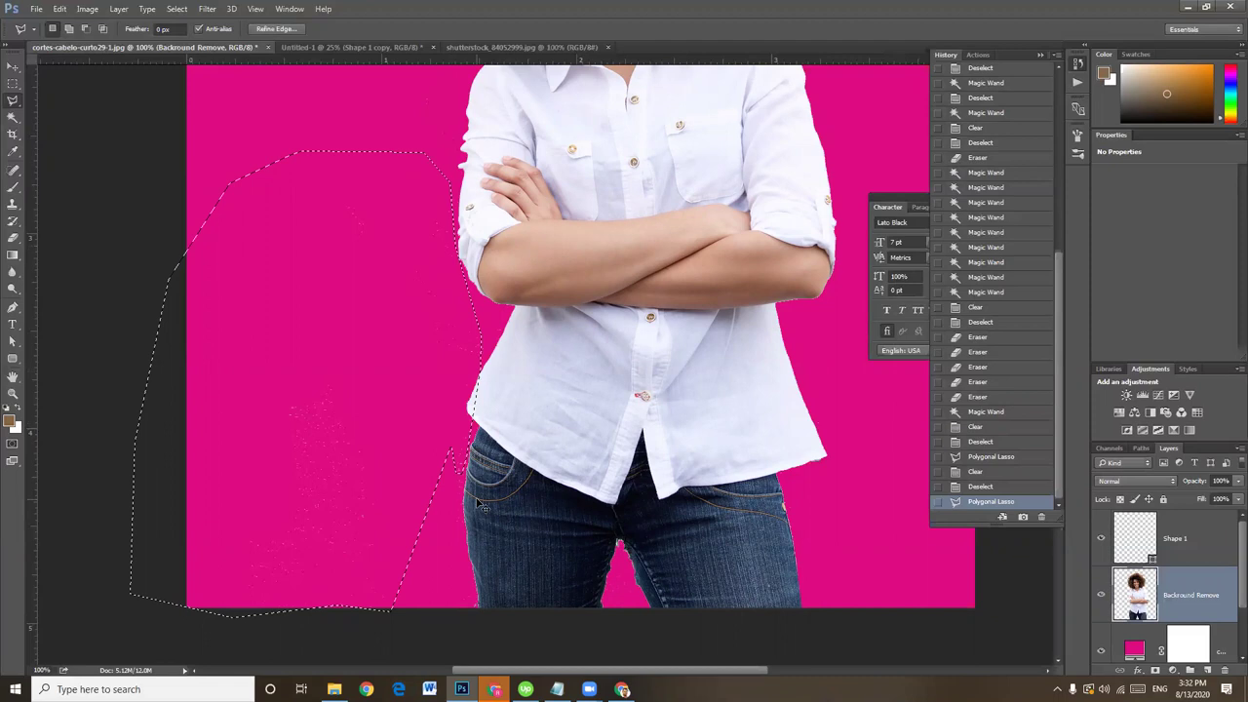
Step: Lasso the speckled area left of the arm and delete it
{"action": "right_click", "coordinate": [12, 106]}
{"action": "left_click", "coordinate": [61, 99]}
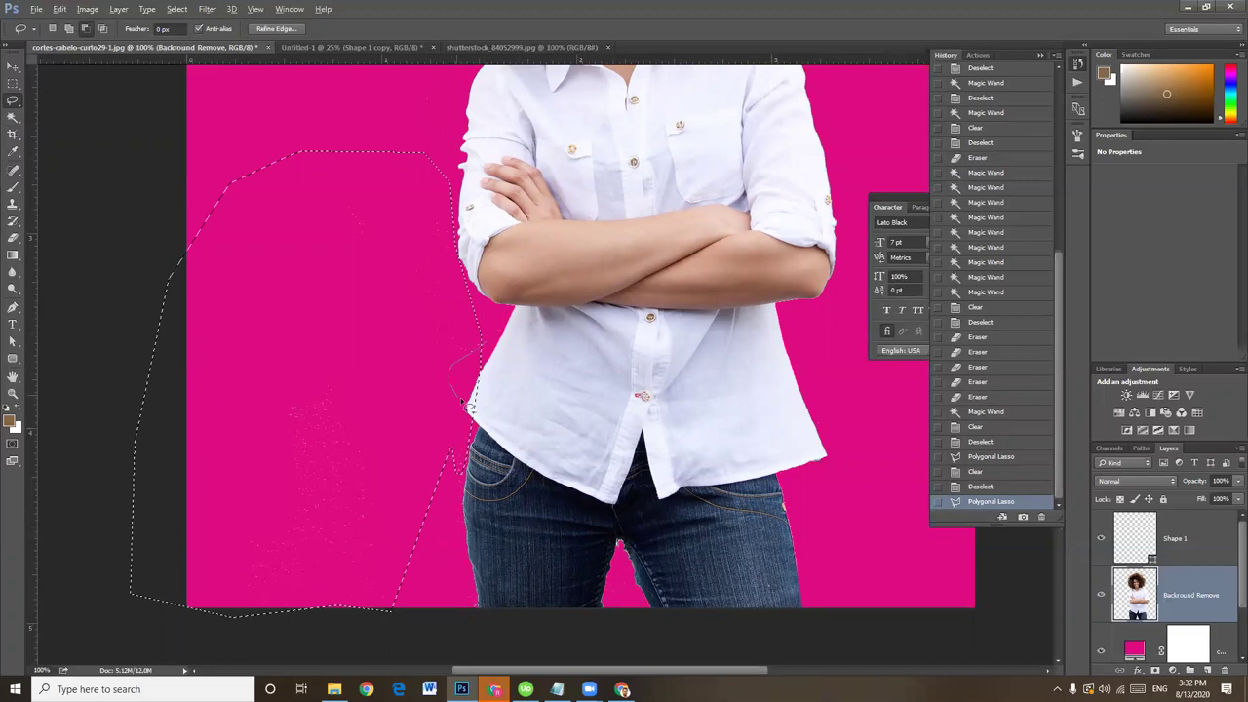
{"action": "left_click_drag", "start_coordinate": [466, 402], "coordinate": [487, 432]}
{"action": "key", "text": "Delete"}
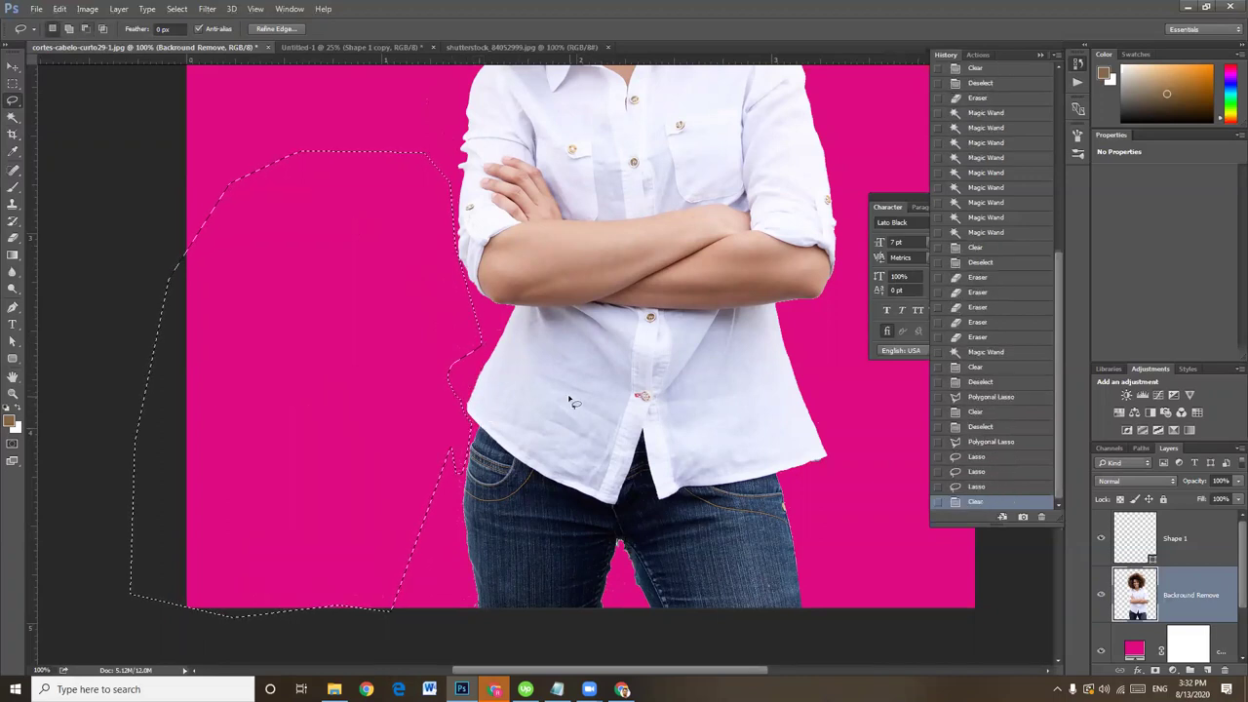
{"action": "key", "text": "ctrl+d"}
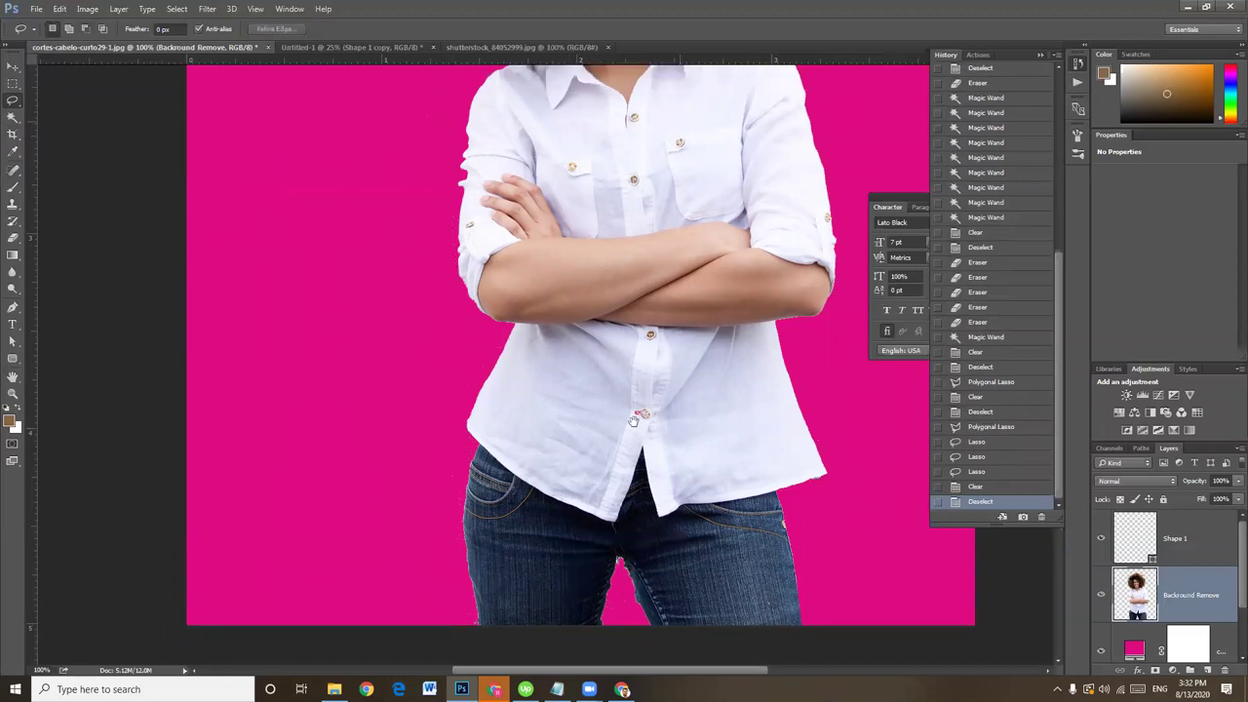
Step: Erase the stray white specks above the hair and near the left shoulder
{"action": "scroll", "coordinate": [640, 417], "scroll_direction": "up", "scroll_amount": 5}
{"action": "left_click_drag", "start_coordinate": [702, 409], "coordinate": [640, 553]}
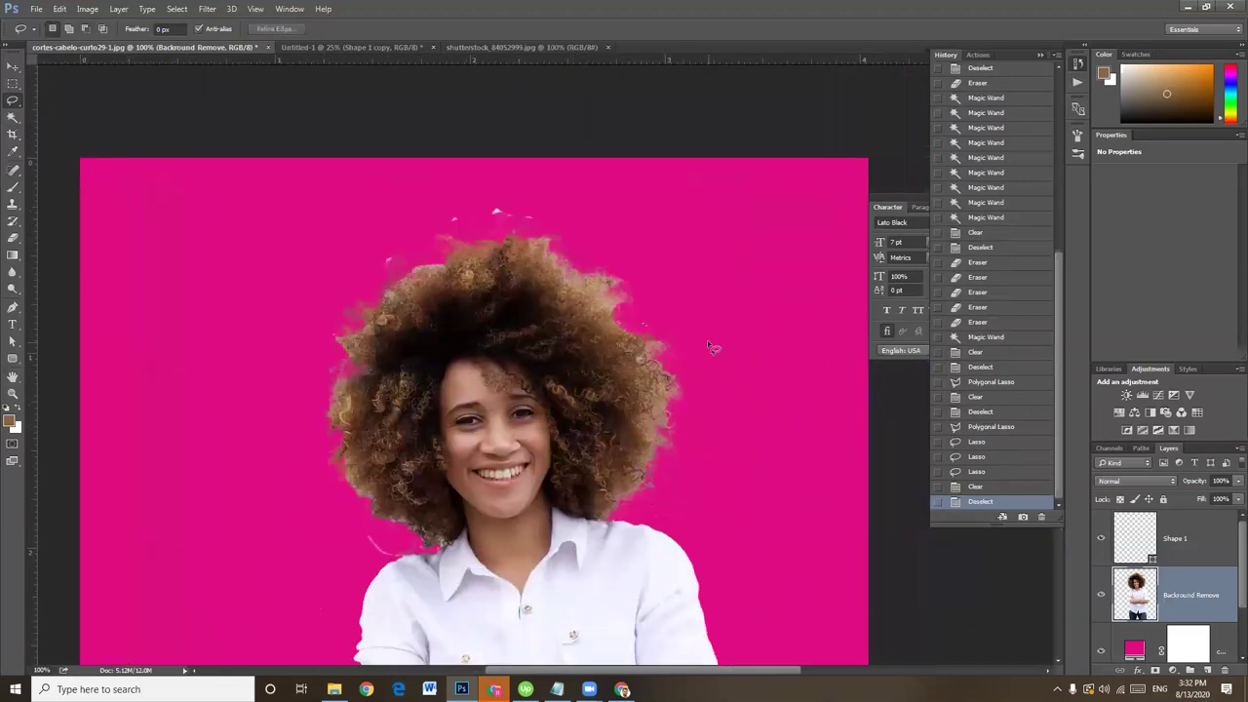
{"action": "key", "text": "e"}
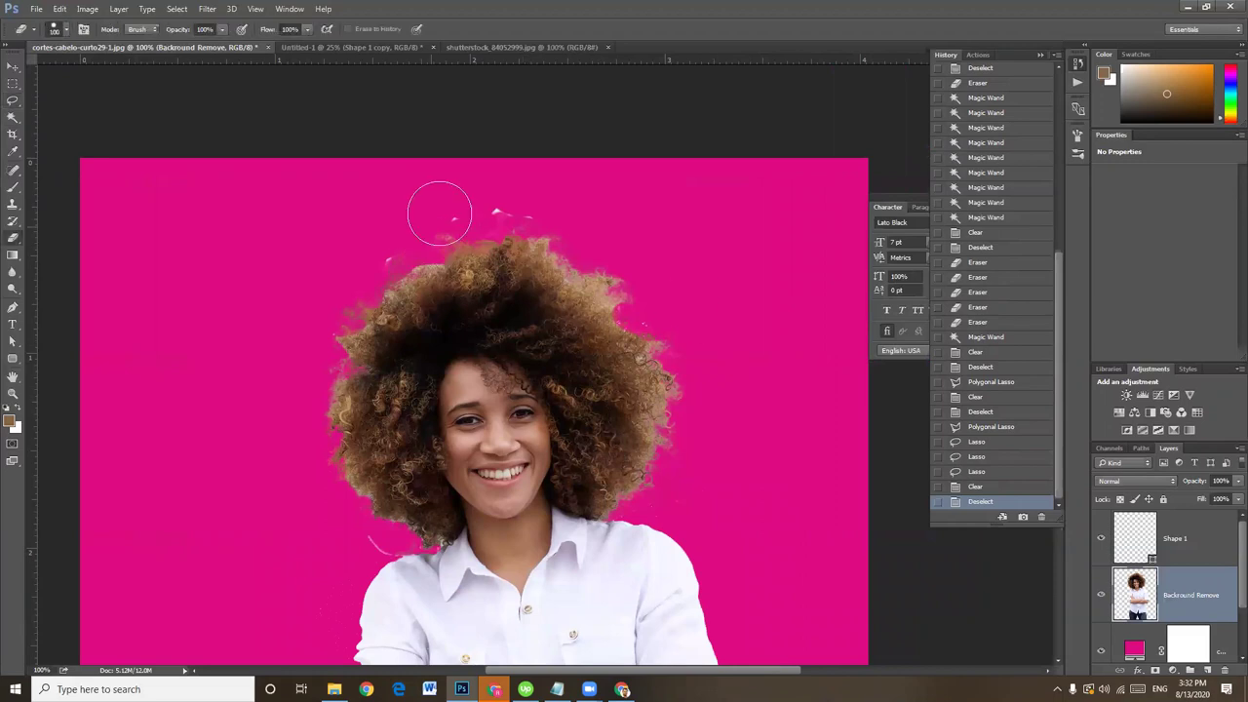
{"action": "left_click_drag", "start_coordinate": [533, 189], "coordinate": [409, 209]}
{"action": "mouse_move", "coordinate": [410, 209]}
{"action": "left_mouse_down"}
{"action": "mouse_move", "coordinate": [345, 244]}
{"action": "mouse_move", "coordinate": [381, 217]}
{"action": "left_mouse_up"}
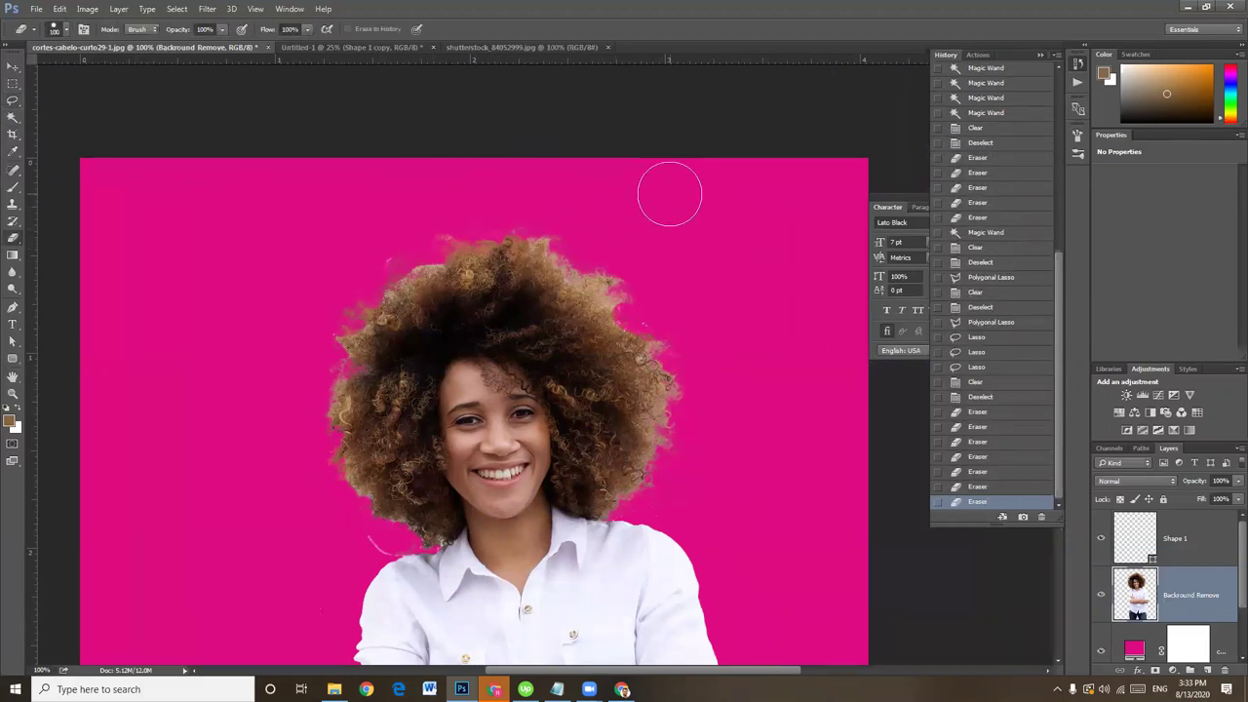
{"action": "key", "text": "bracketleft"}
{"action": "key", "text": "bracketleft"}
{"action": "key", "text": "bracketleft"}
{"action": "key", "text": "bracketleft"}
{"action": "key", "text": "bracketleft"}
{"action": "key", "text": "bracketleft"}
{"action": "left_click", "coordinate": [353, 539]}
{"action": "left_click", "coordinate": [310, 616]}
{"action": "left_click", "coordinate": [312, 612]}
{"action": "left_click", "coordinate": [319, 600]}
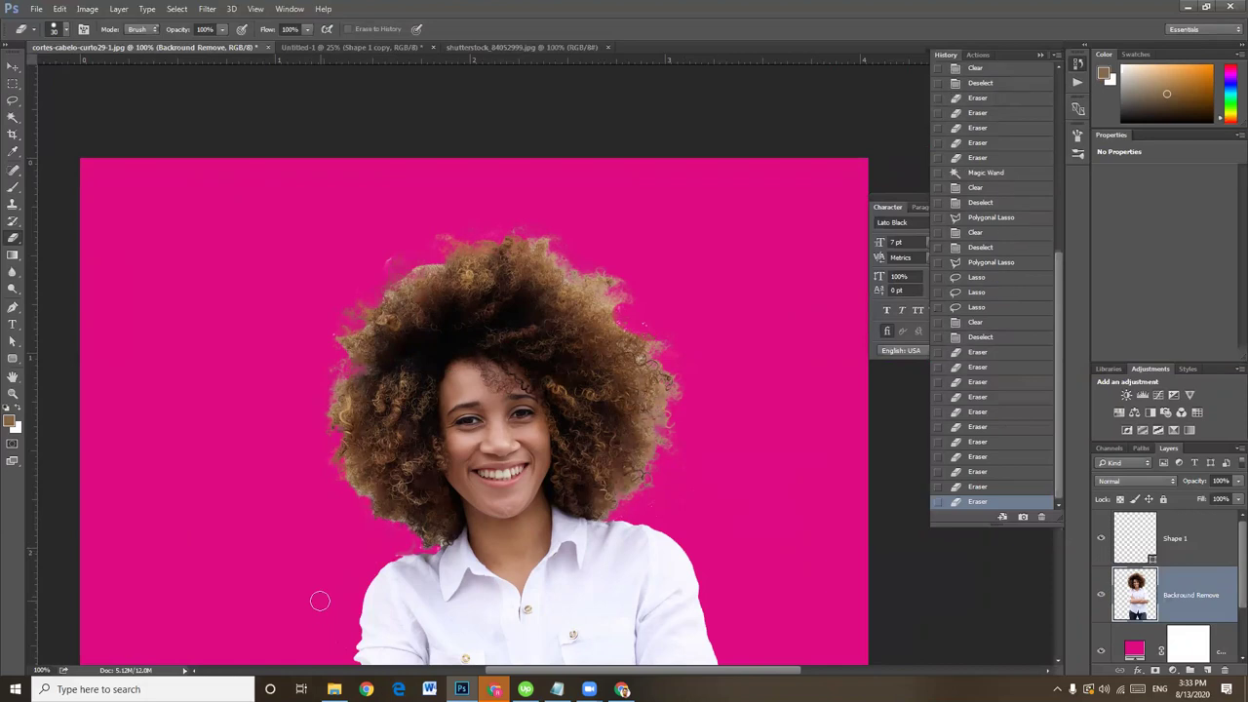
Step: Hide the pink backdrop layer so the woman stands on transparency
{"action": "key", "text": "ctrl+minus"}
{"action": "key", "text": "ctrl+minus"}
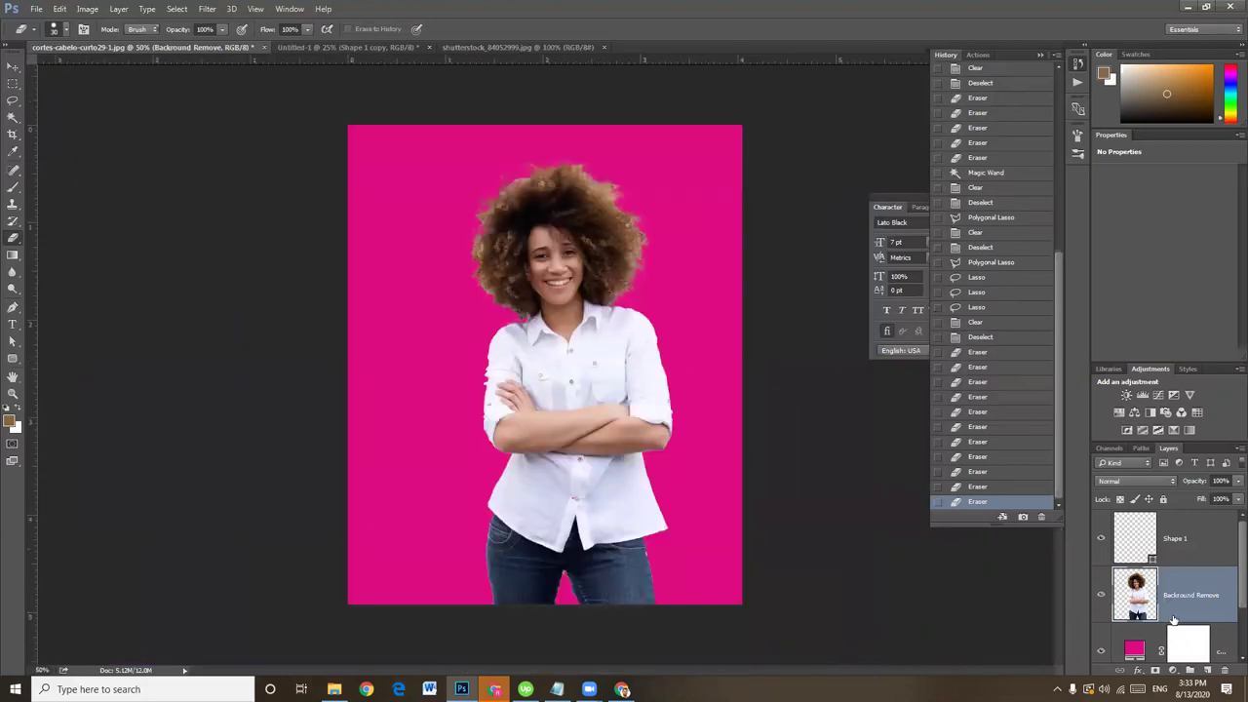
{"action": "scroll", "coordinate": [1173, 620], "scroll_direction": "down", "scroll_amount": 1}
{"action": "left_click", "coordinate": [1101, 578]}
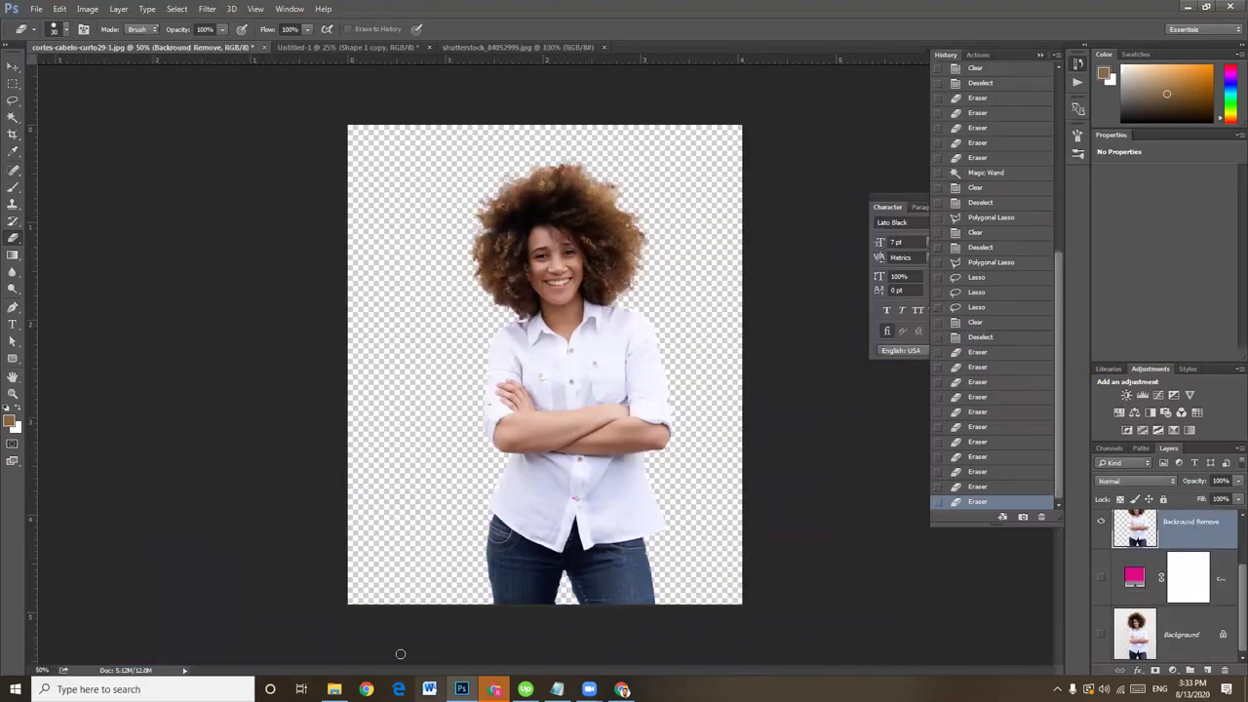
{"action": "left_click", "coordinate": [334, 689]}
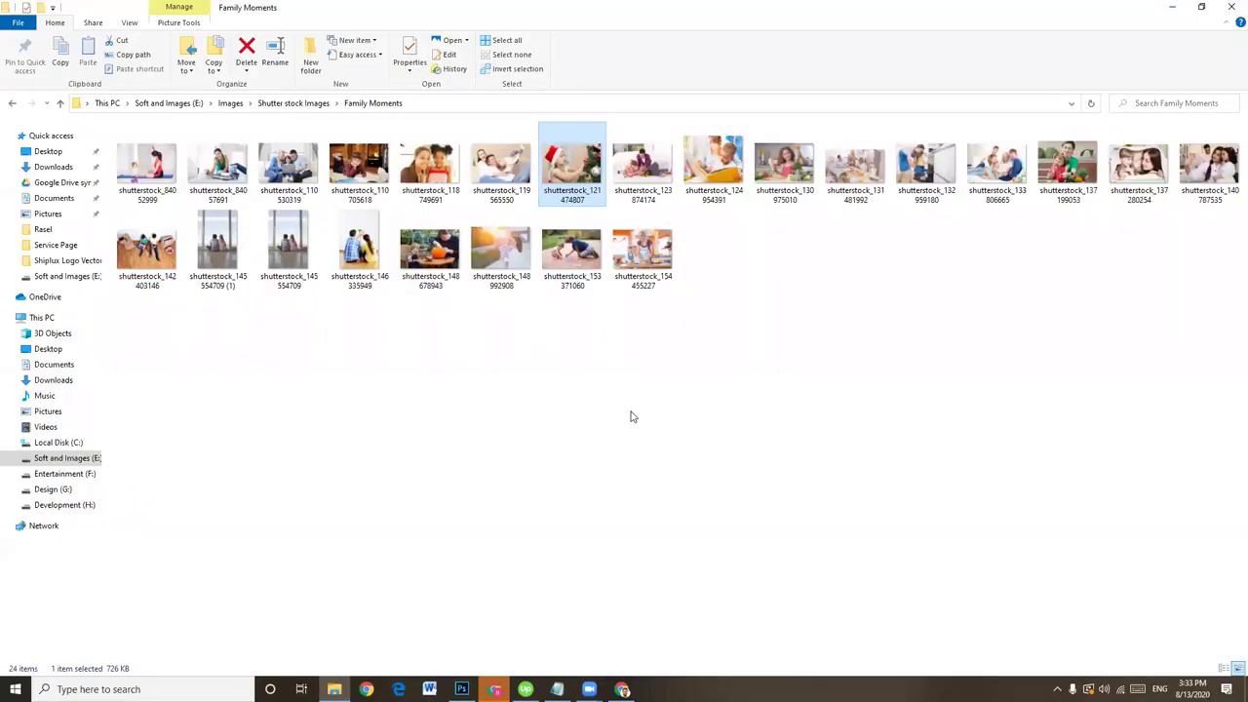
Step: Open Murali Pictures and drag the cardboard-box office image onto the woman's canvas
{"action": "left_click", "coordinate": [13, 105]}
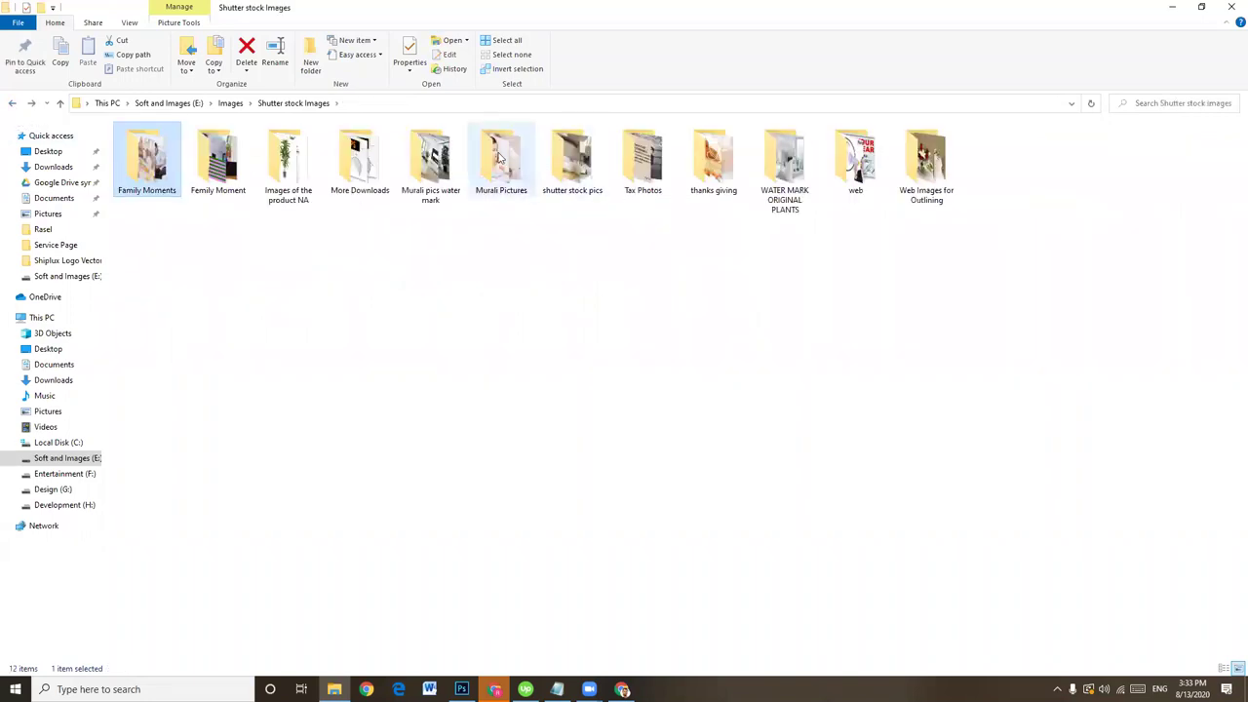
{"action": "left_click", "coordinate": [499, 156]}
{"action": "double_click", "coordinate": [499, 156]}
{"action": "left_click", "coordinate": [766, 438]}
{"action": "left_click", "coordinate": [708, 449]}
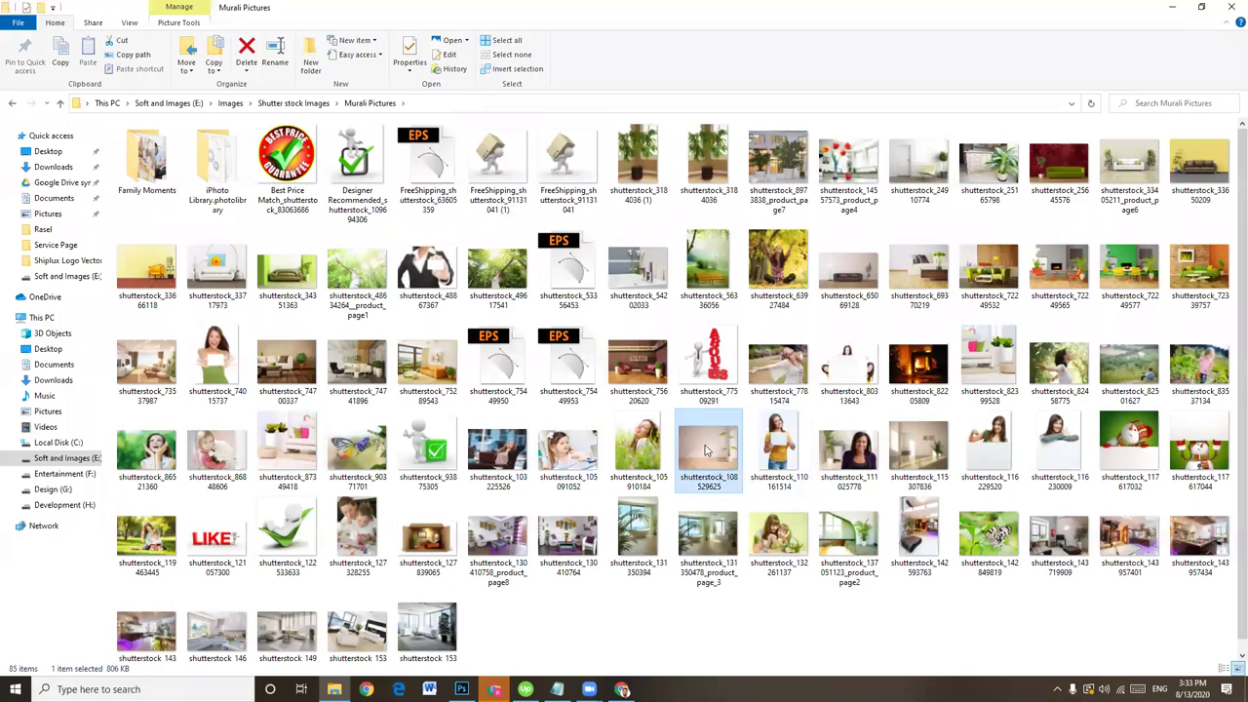
{"action": "left_click", "coordinate": [288, 448]}
{"action": "left_click", "coordinate": [426, 536]}
{"action": "left_click_drag", "start_coordinate": [582, 638], "coordinate": [476, 673]}
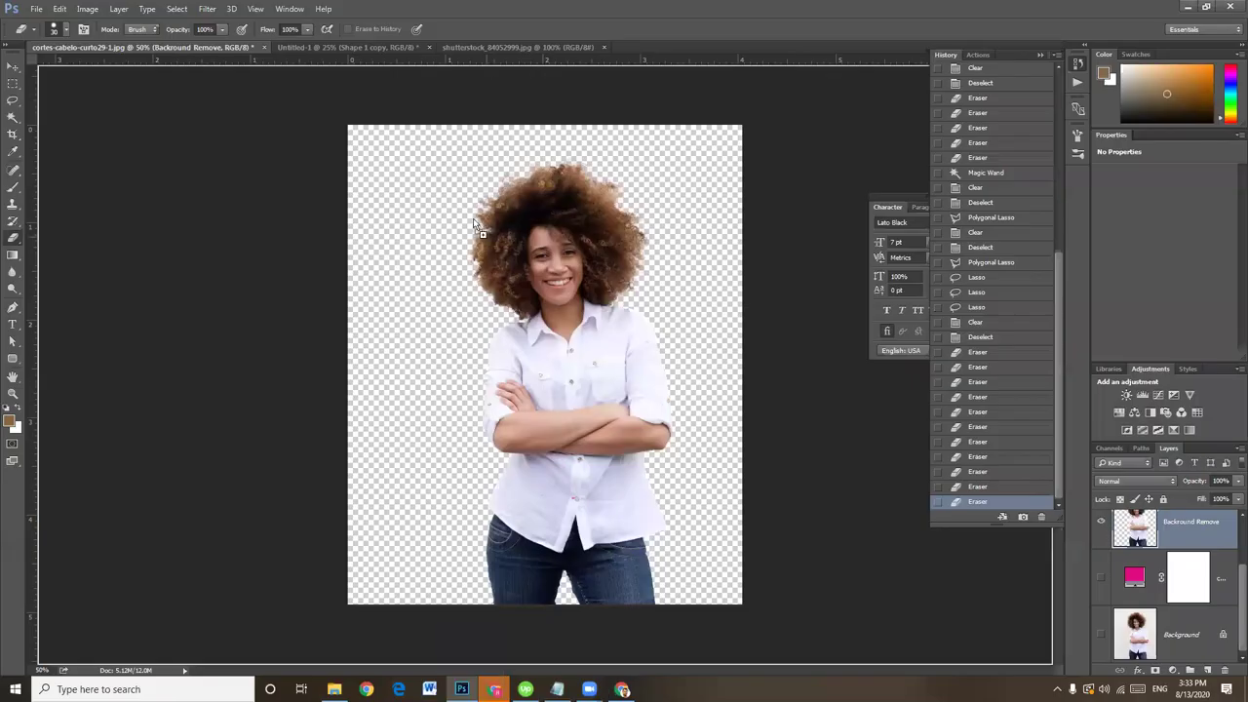
{"action": "left_click_drag", "start_coordinate": [475, 672], "coordinate": [454, 202]}
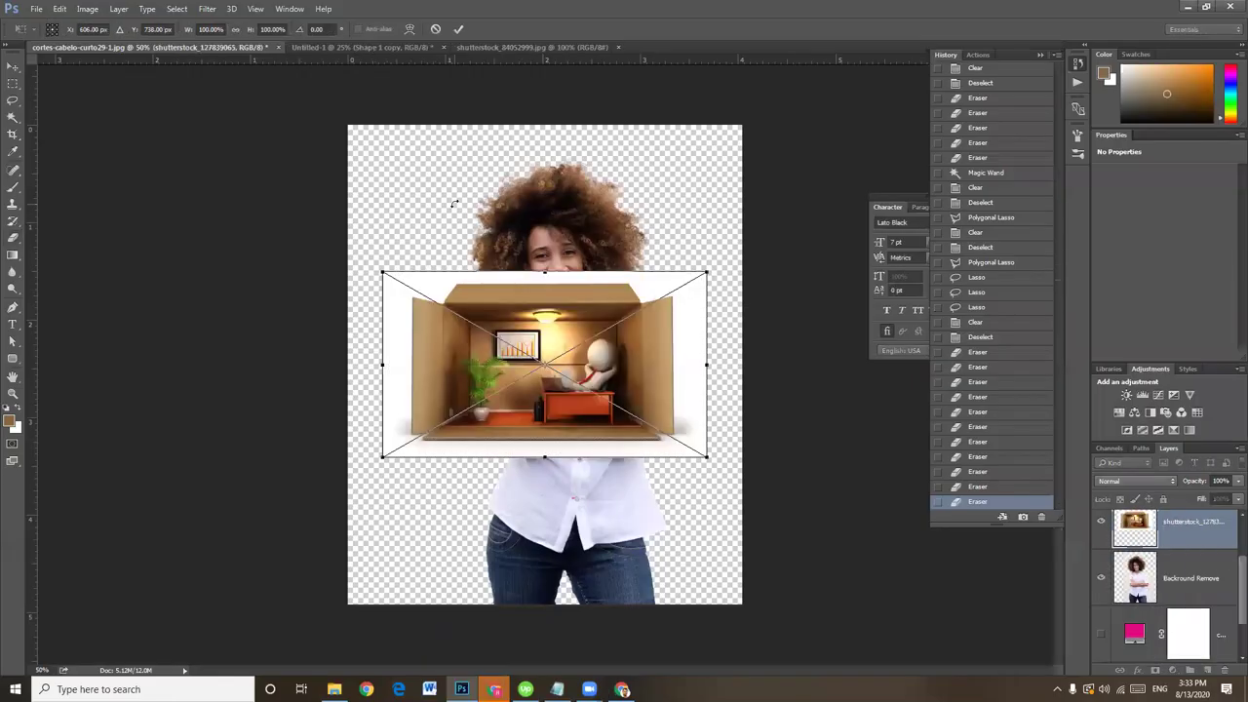
Step: Commit the placed box image and cancel an attempt to place the living-room photo
{"action": "key", "text": "Return"}
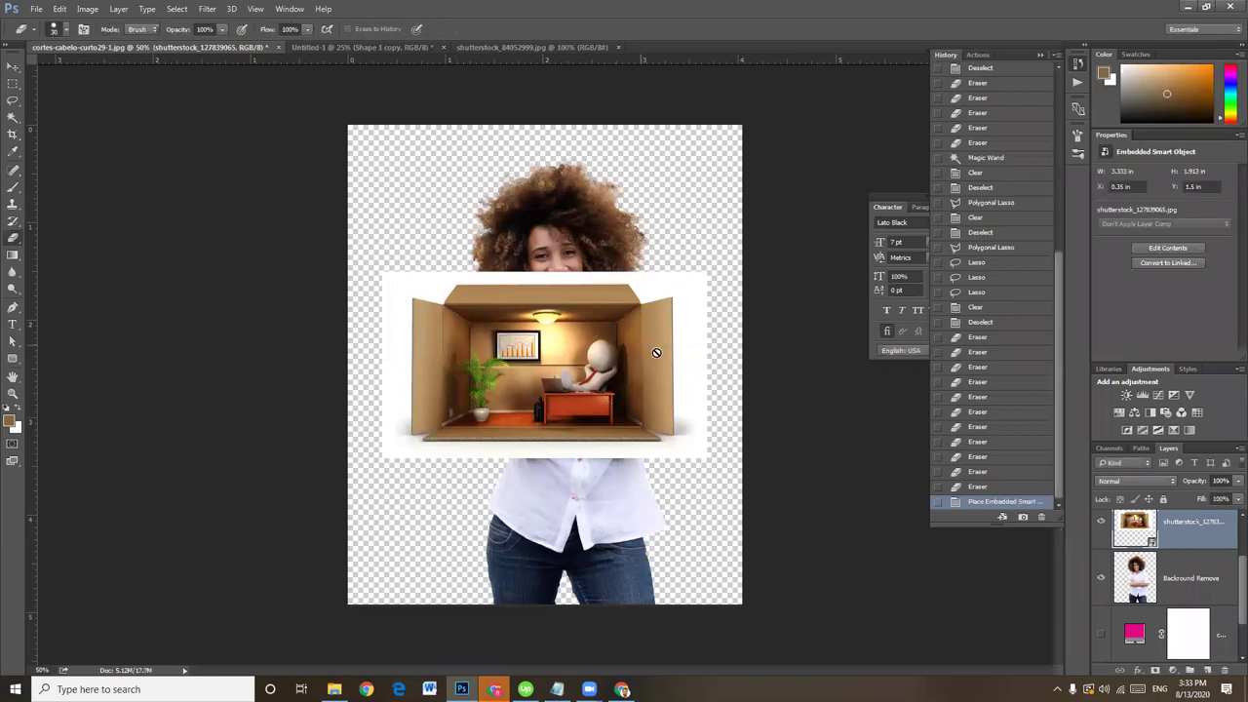
{"action": "left_click", "coordinate": [334, 689]}
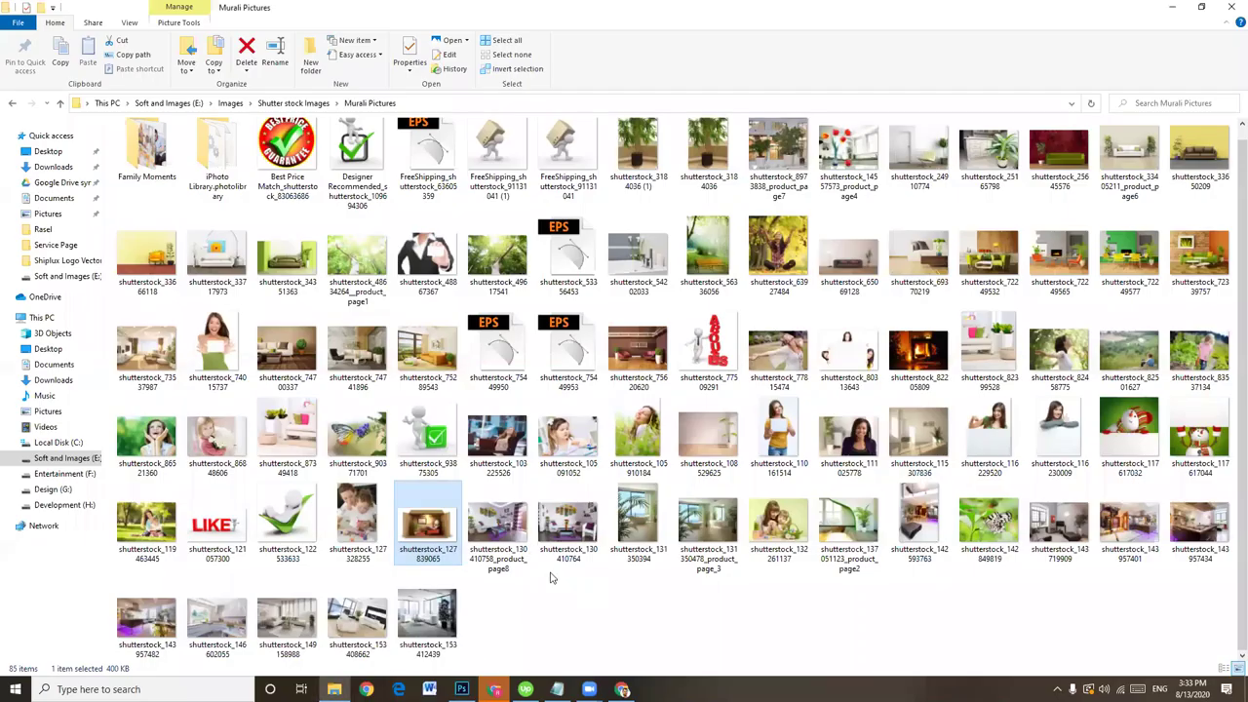
{"action": "left_click_drag", "start_coordinate": [426, 527], "coordinate": [563, 514]}
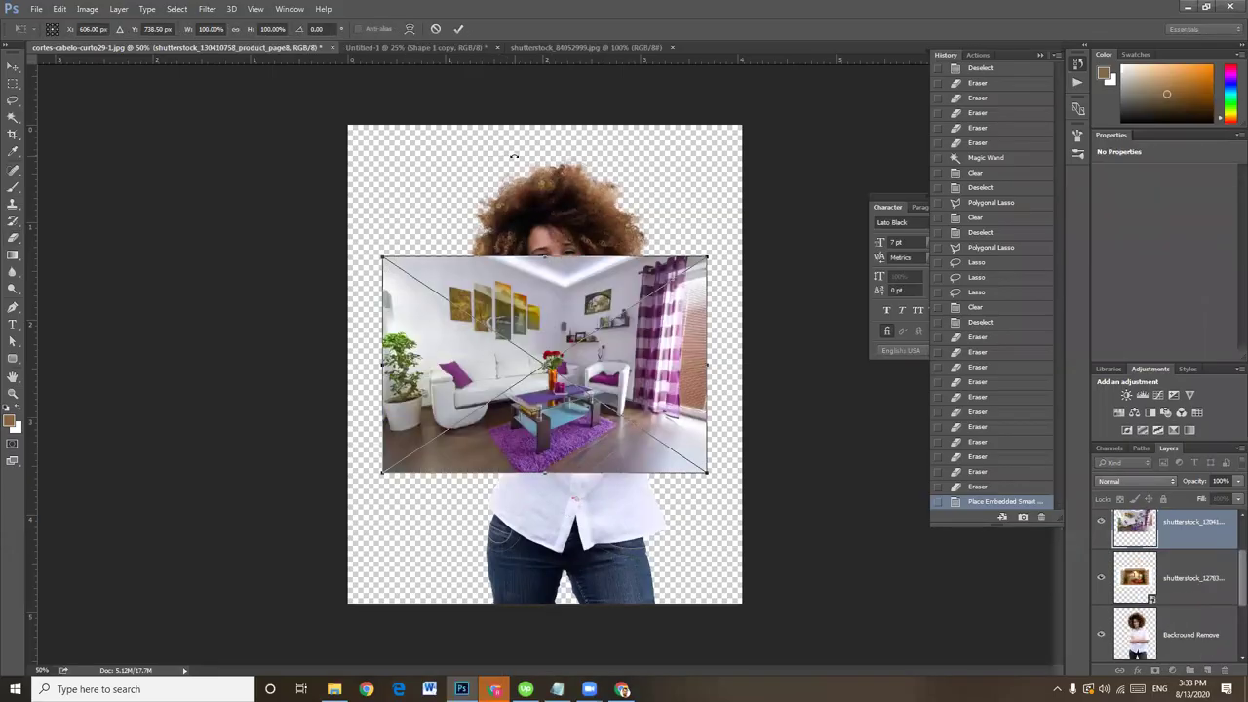
{"action": "key", "text": "Escape"}
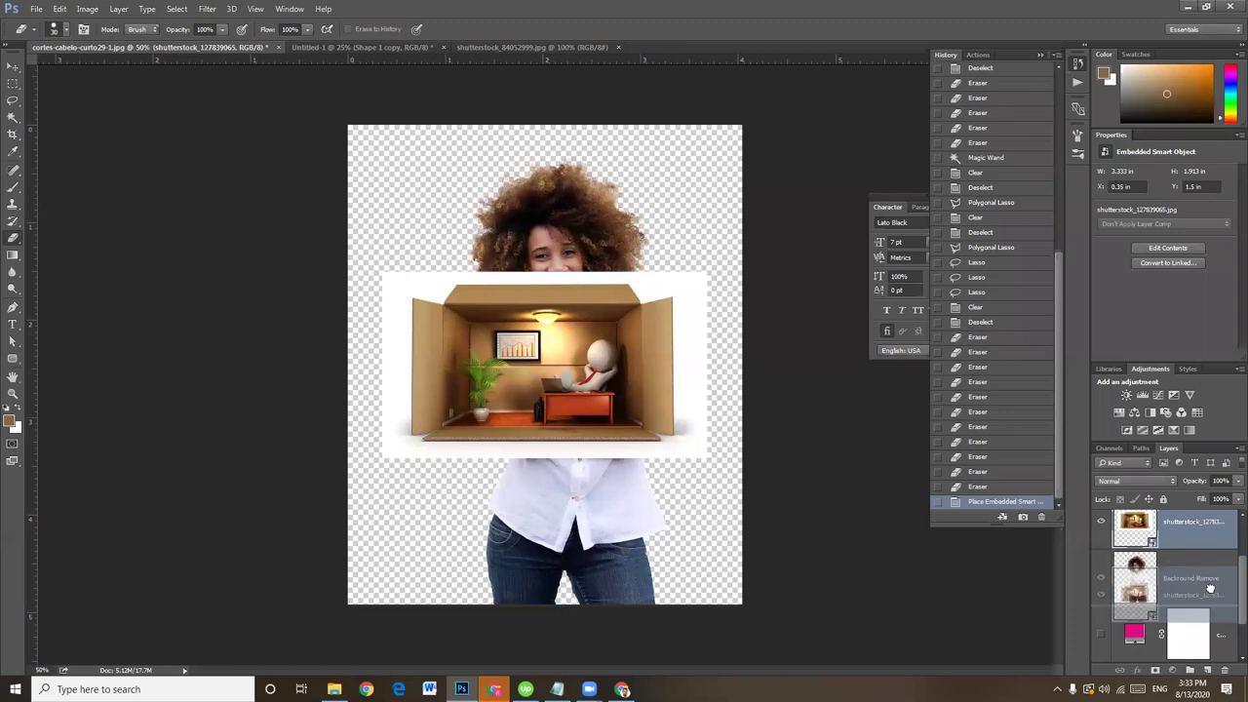
Step: Move the woman's cut-out layer above the box image layer
{"action": "left_click_drag", "start_coordinate": [1209, 570], "coordinate": [1213, 579]}
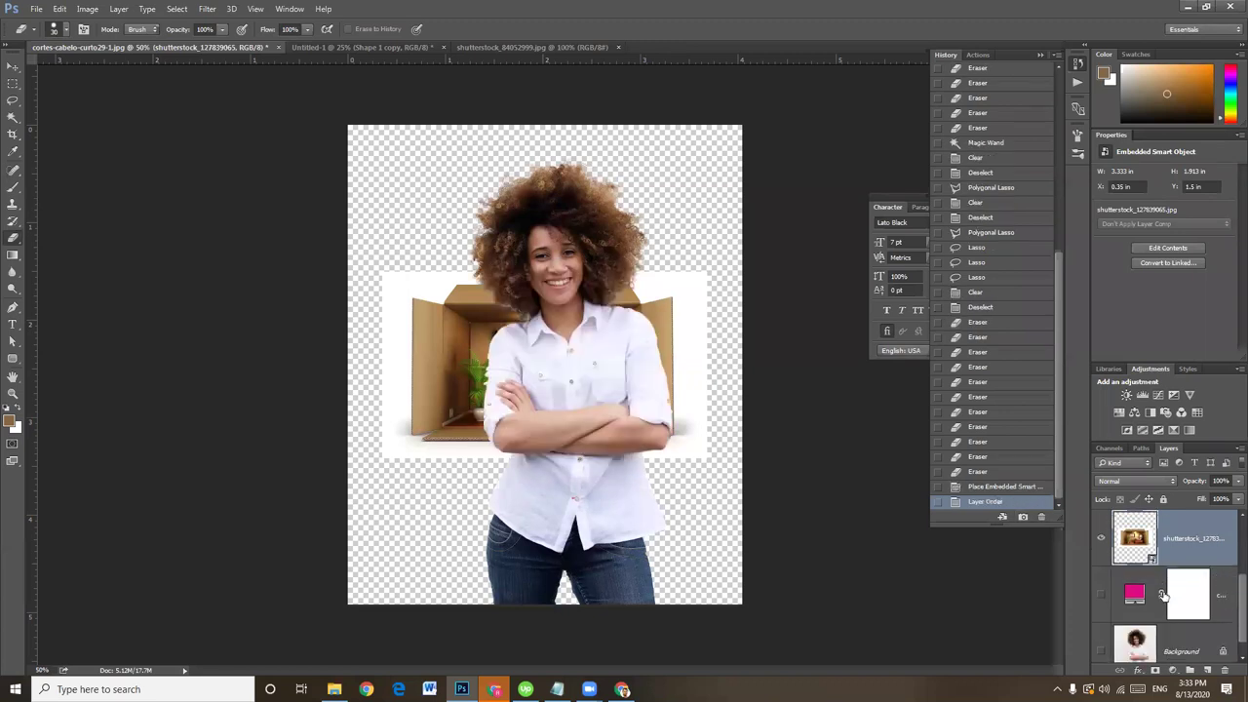
{"action": "scroll", "coordinate": [1195, 566], "scroll_direction": "down", "scroll_amount": 1}
{"action": "scroll", "coordinate": [1199, 568], "scroll_direction": "up", "scroll_amount": 3}
{"action": "scroll", "coordinate": [1190, 562], "scroll_direction": "down", "scroll_amount": 2}
{"action": "scroll", "coordinate": [1192, 572], "scroll_direction": "up", "scroll_amount": 2}
Step: Delete the Shape 1 layer and the box image layer
{"action": "left_click", "coordinate": [1190, 550]}
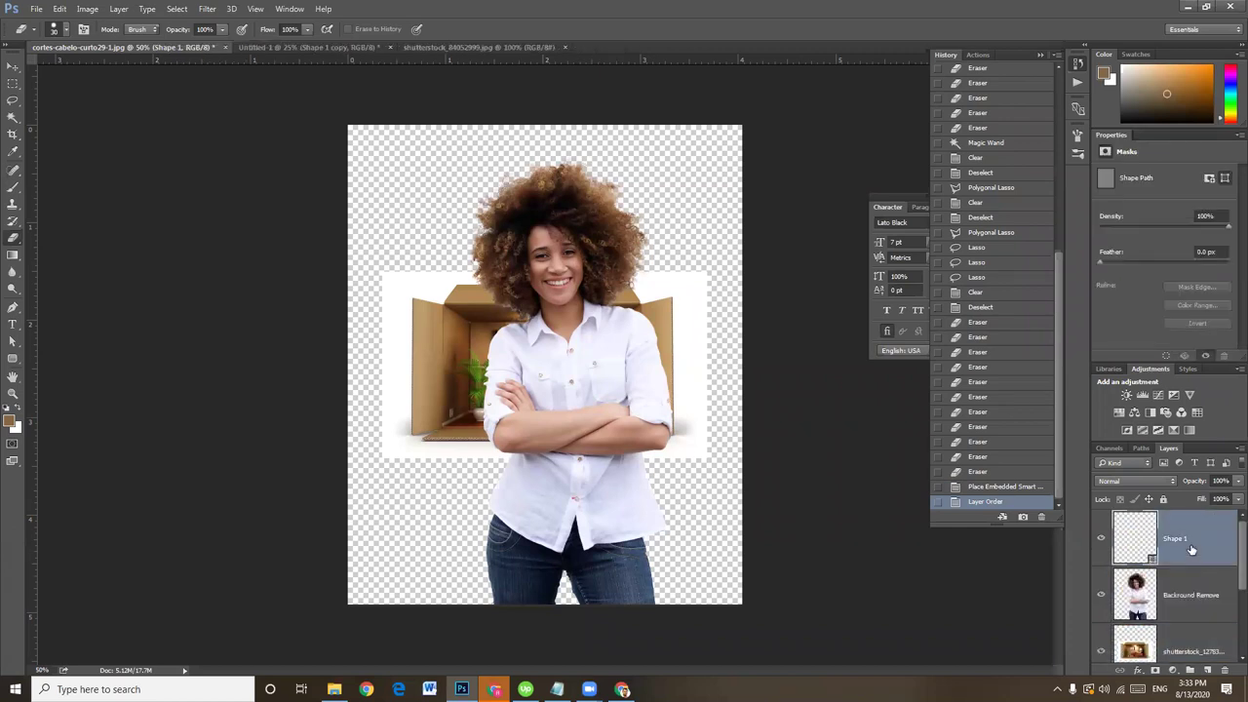
{"action": "key", "text": "Delete"}
{"action": "scroll", "coordinate": [1189, 548], "scroll_direction": "down", "scroll_amount": 2}
{"action": "scroll", "coordinate": [1188, 548], "scroll_direction": "down", "scroll_amount": 1}
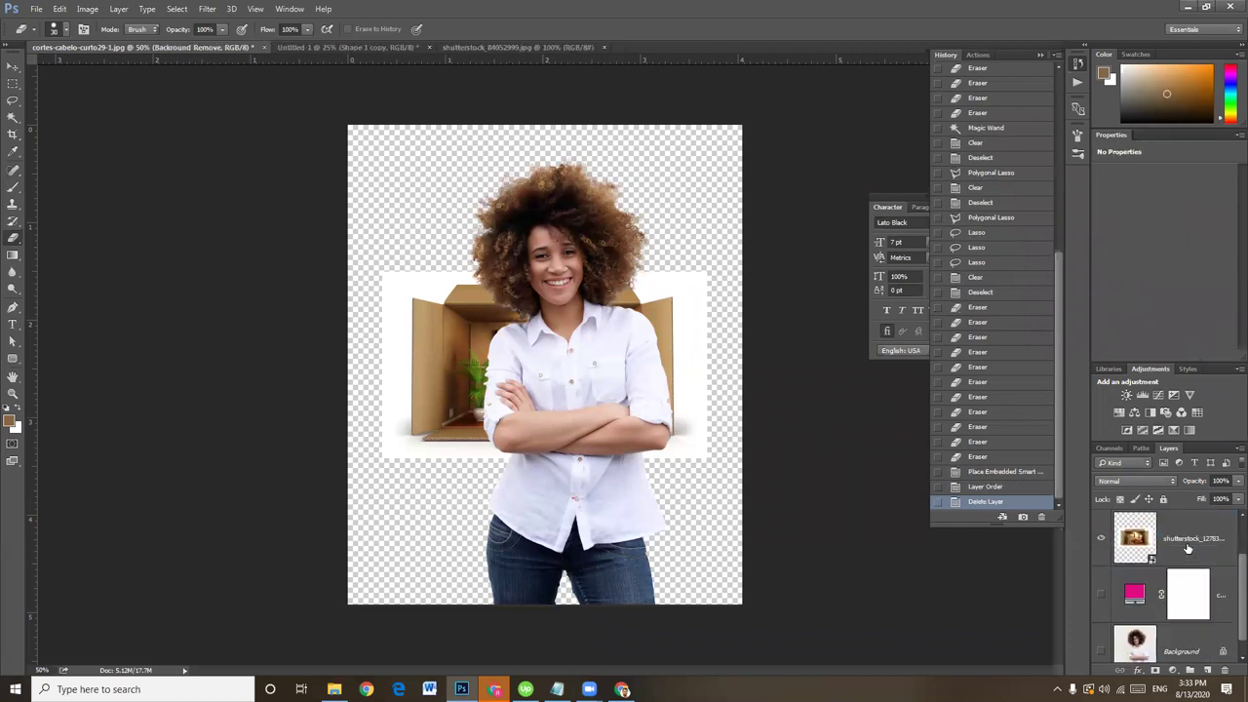
{"action": "left_click", "coordinate": [1187, 549]}
{"action": "key", "text": "Delete"}
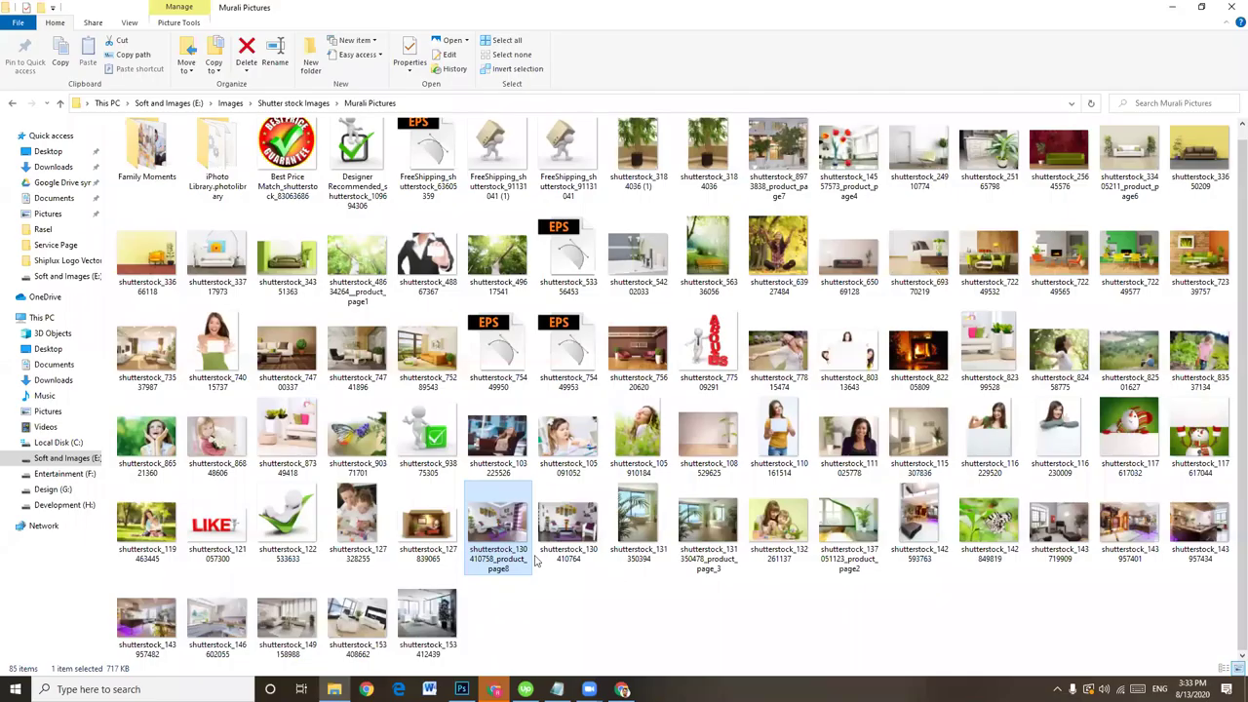
Step: Drag shutterstock_130410758_product_page8.jpg from Explorer into Photoshop as a new document
{"action": "left_click_drag", "start_coordinate": [575, 553], "coordinate": [495, 683]}
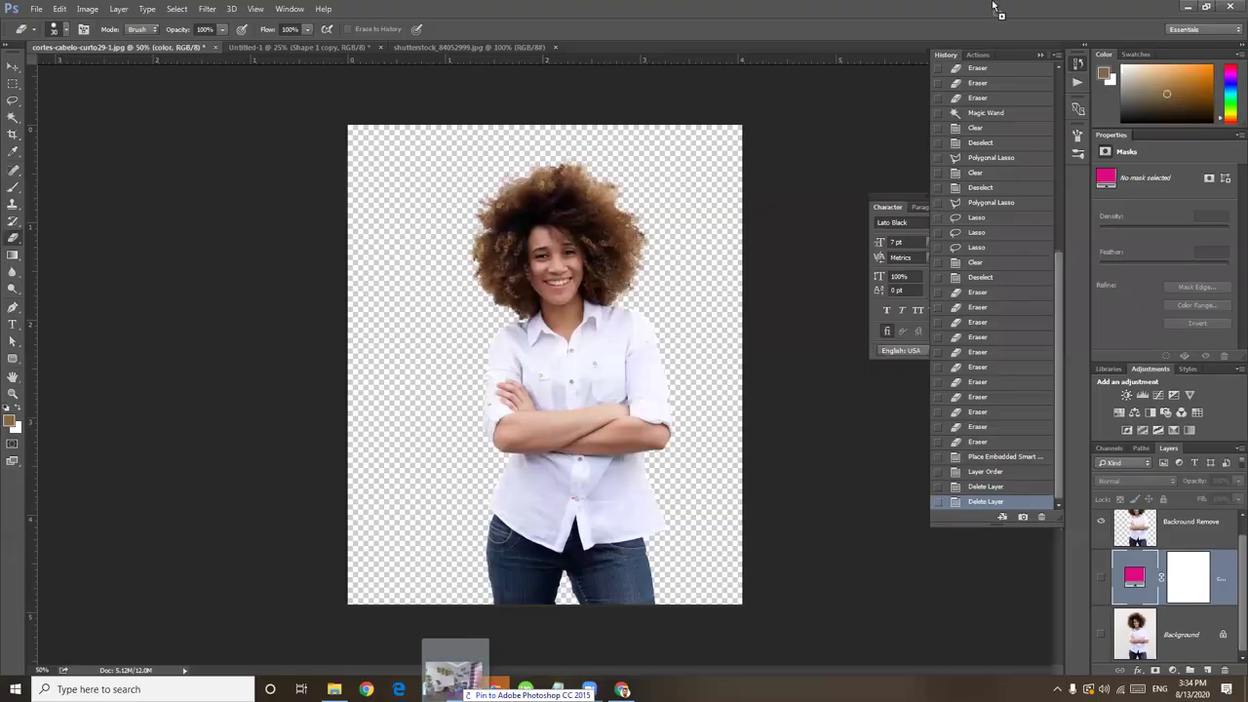
{"action": "left_click_drag", "start_coordinate": [995, 10], "coordinate": [862, 44]}
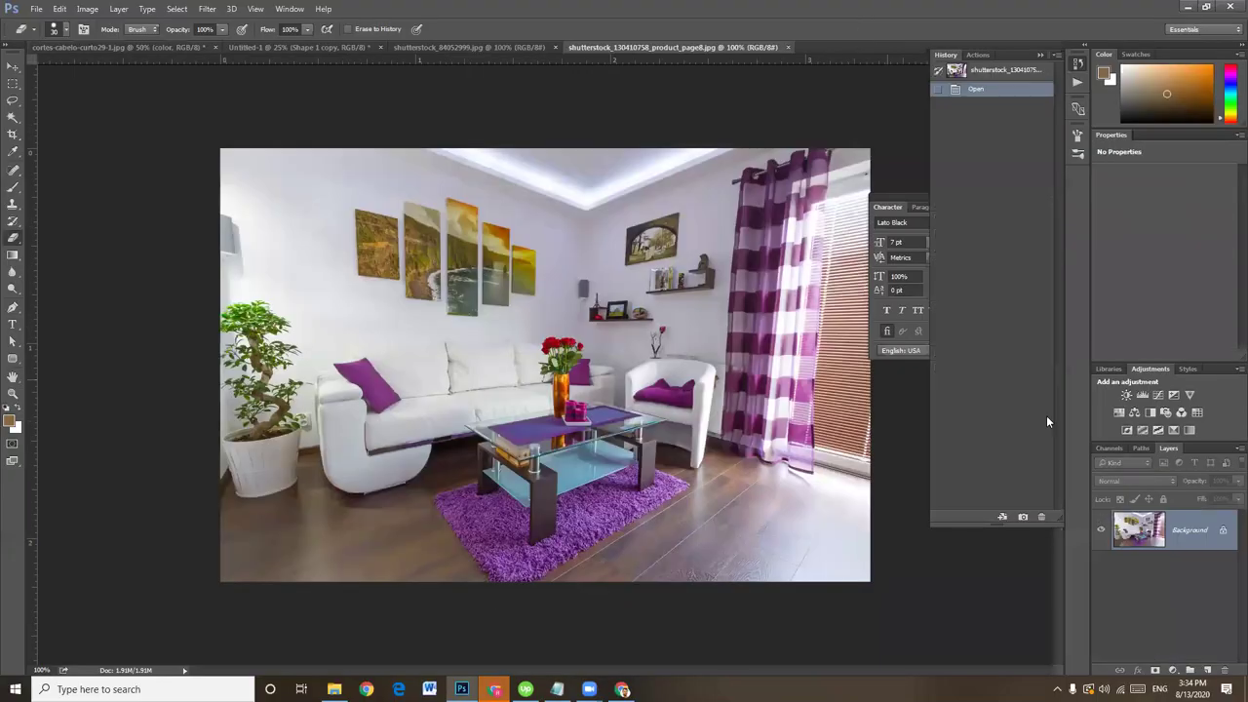
Step: Convert the room photo's Background to Layer 0 and drag it onto the woman's document tab
{"action": "double_click", "coordinate": [1187, 529]}
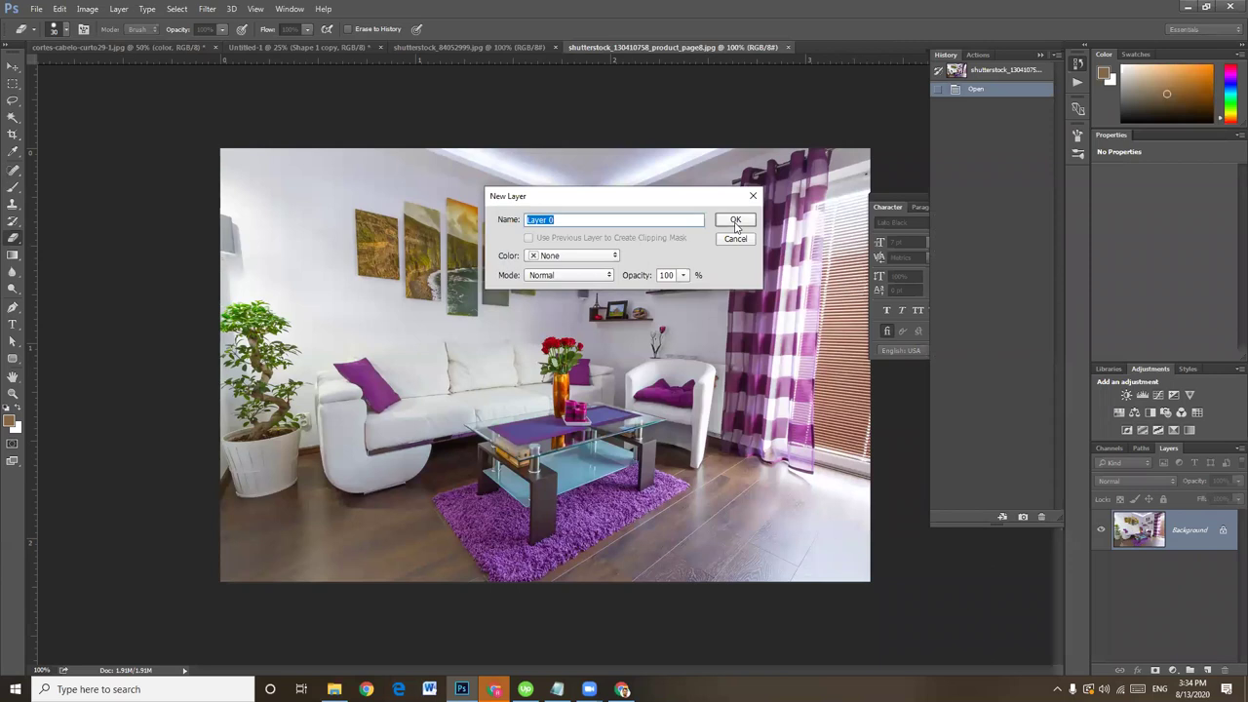
{"action": "left_click", "coordinate": [736, 222]}
{"action": "left_click", "coordinate": [13, 65]}
{"action": "left_click_drag", "start_coordinate": [473, 306], "coordinate": [128, 76]}
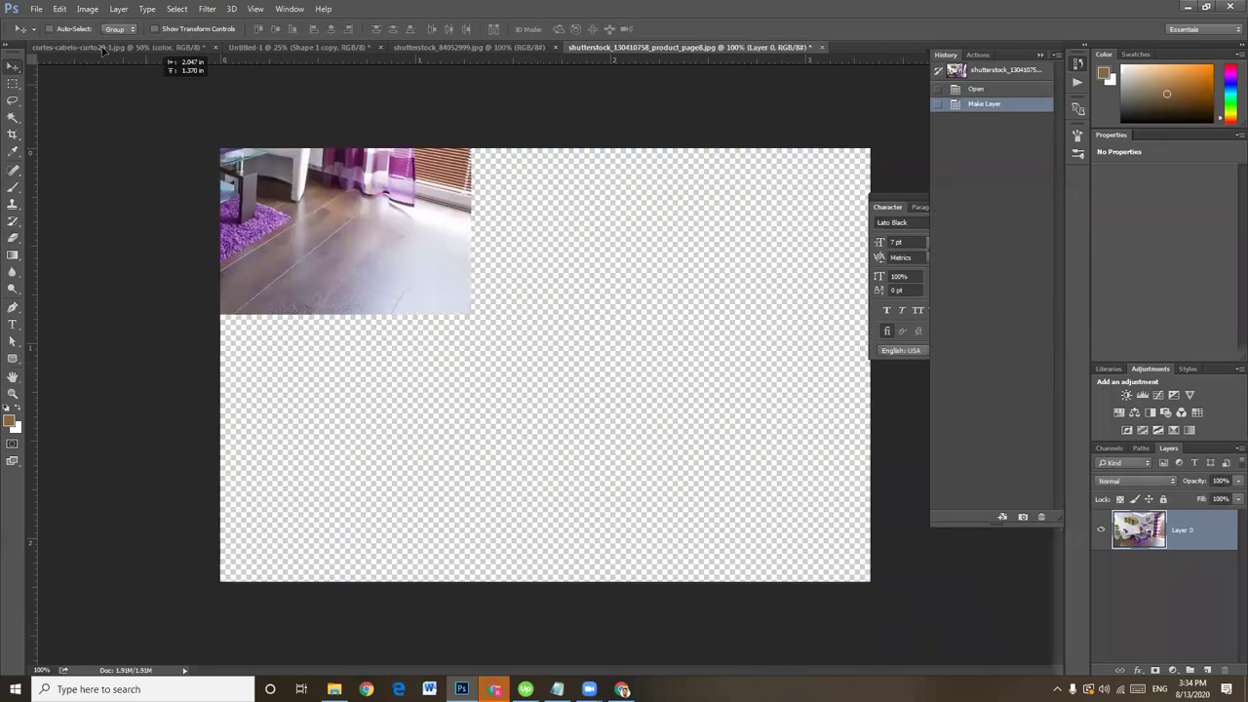
{"action": "left_click", "coordinate": [104, 48]}
Step: Drop the room photo in, enlarge it to about 242%, and position it flush behind the woman
{"action": "left_click_drag", "start_coordinate": [458, 276], "coordinate": [457, 274]}
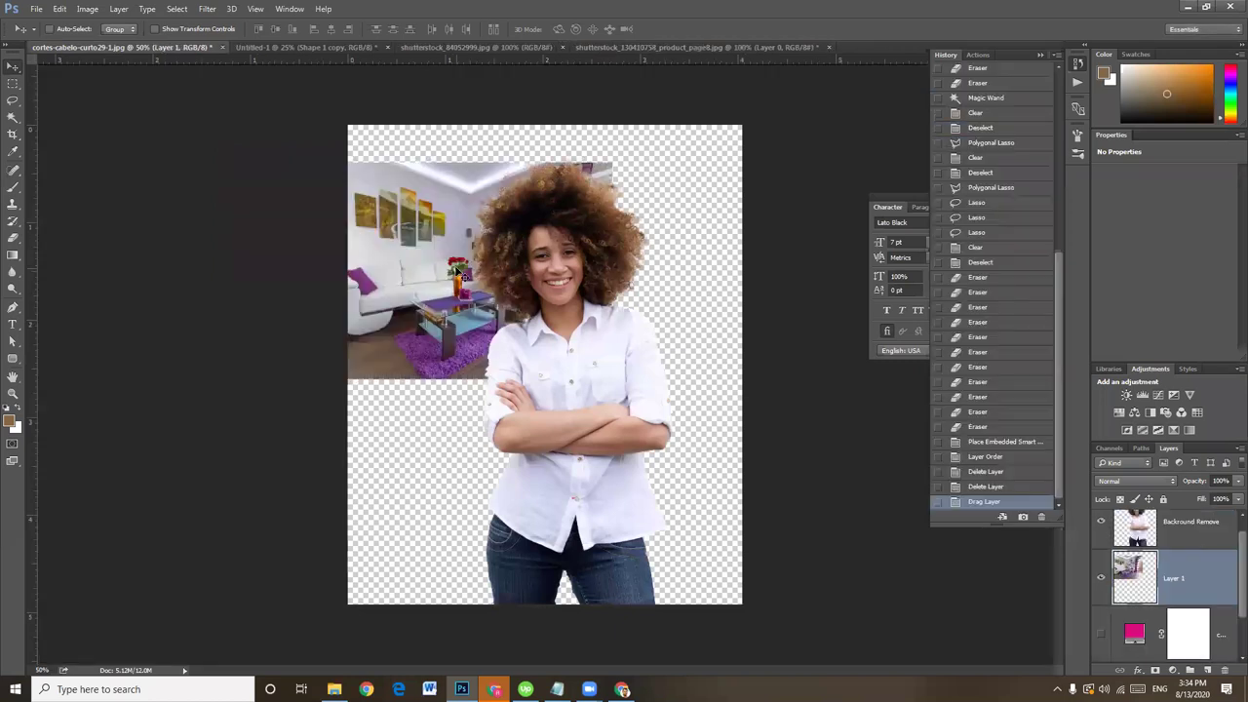
{"action": "key", "text": "ctrl+t"}
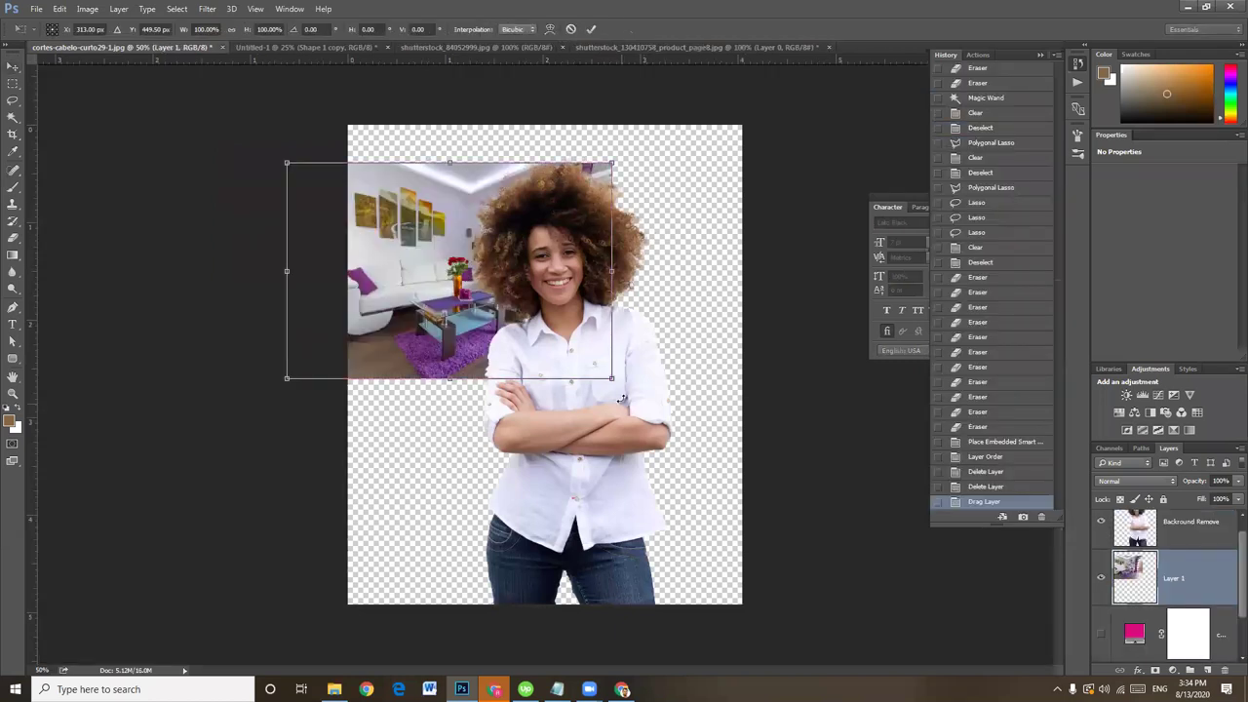
{"action": "left_click_drag", "start_coordinate": [612, 377], "coordinate": [991, 631]}
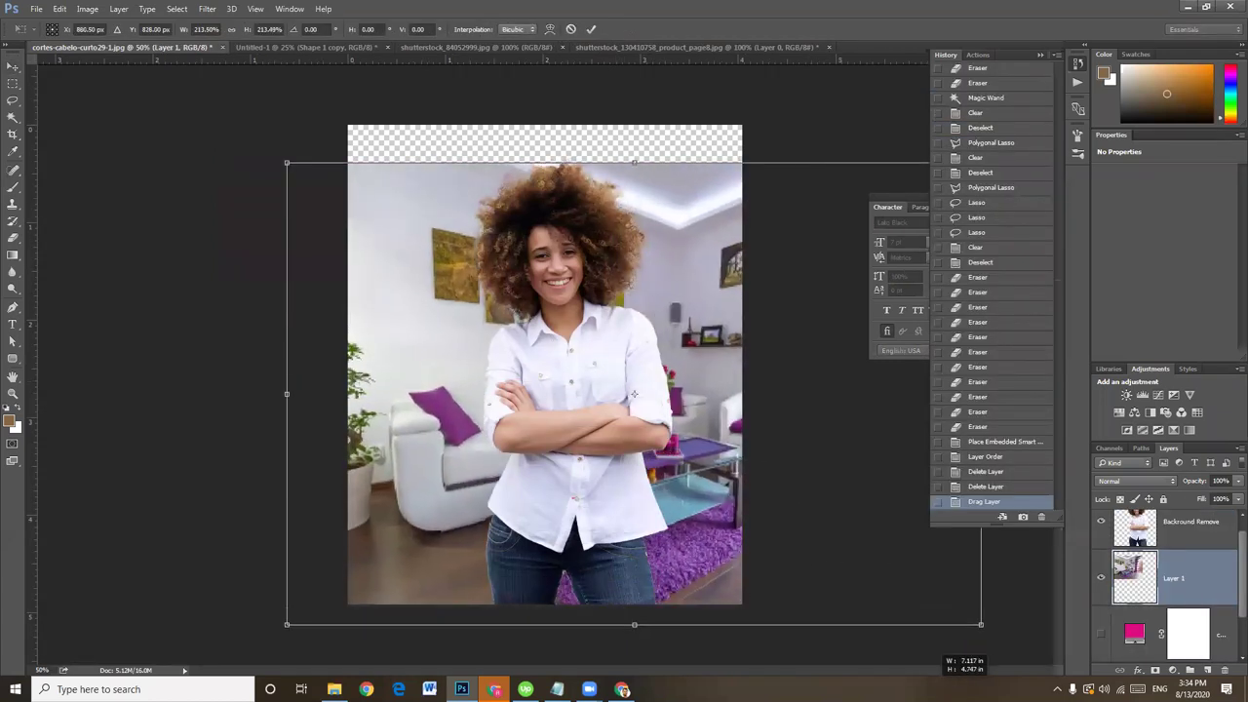
{"action": "left_click_drag", "start_coordinate": [286, 161], "coordinate": [225, 73]}
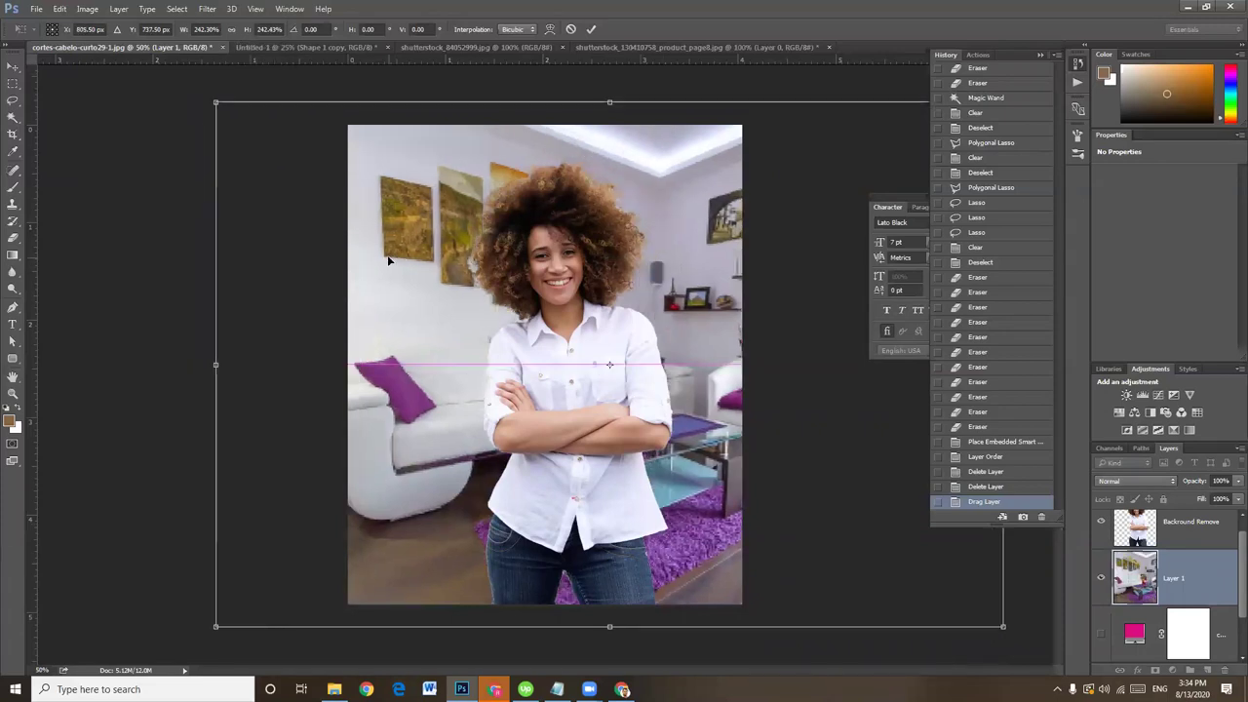
{"action": "mouse_move", "coordinate": [387, 262]}
{"action": "left_mouse_down"}
{"action": "mouse_move", "coordinate": [152, 283]}
{"action": "mouse_move", "coordinate": [130, 264]}
{"action": "left_mouse_up"}
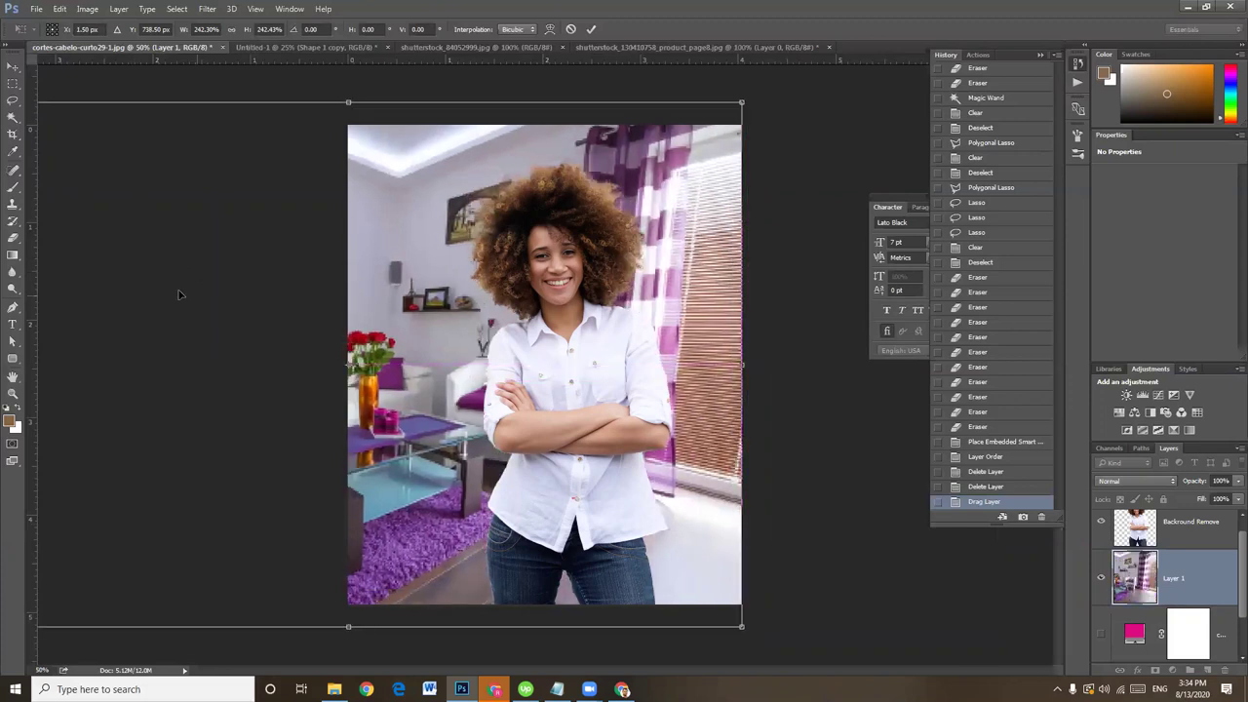
{"action": "left_click_drag", "start_coordinate": [186, 298], "coordinate": [207, 309]}
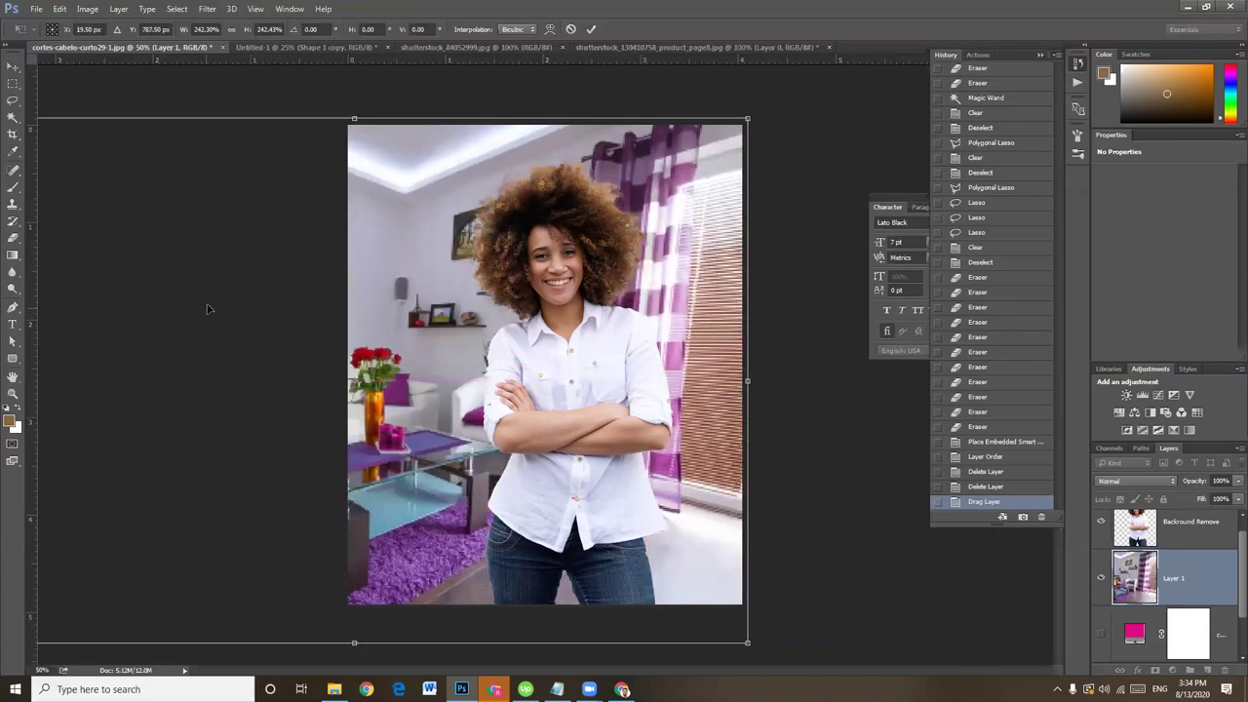
{"action": "key", "text": "Return"}
Step: Group the Backround Remove cut-out and Layer 1 into Group 1
{"action": "scroll", "coordinate": [1217, 547], "scroll_direction": "up", "scroll_amount": 2}
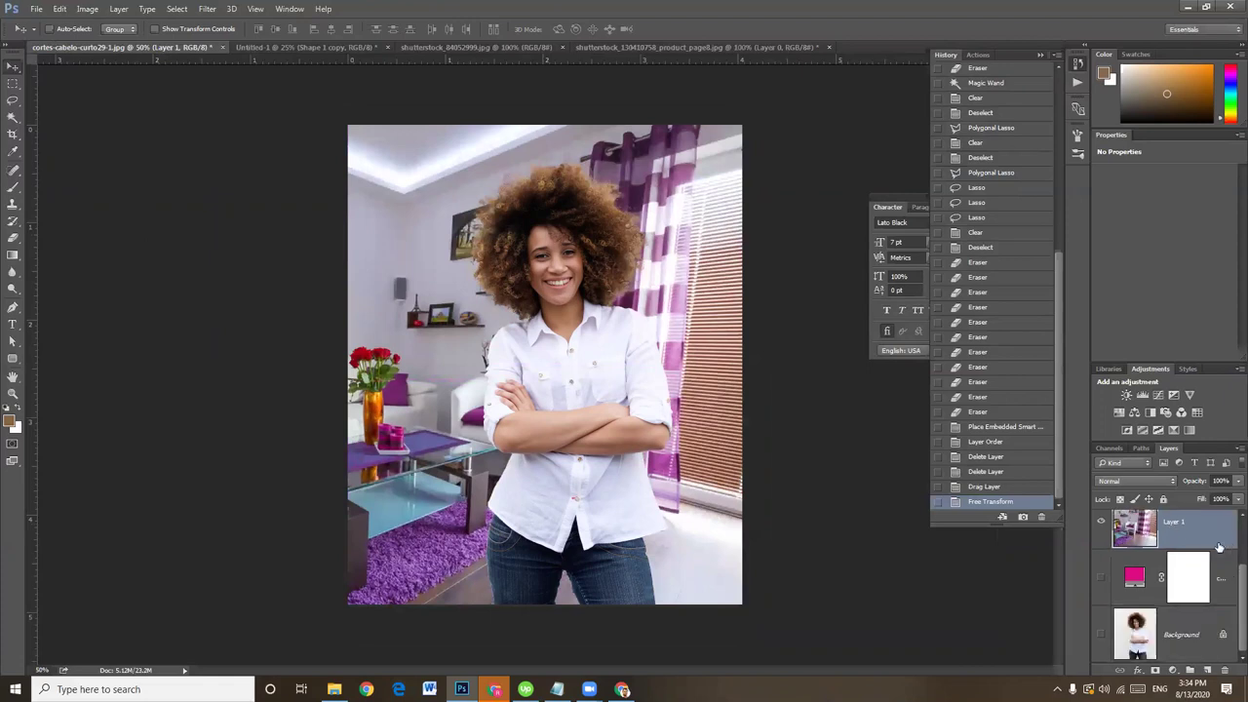
{"action": "left_click", "coordinate": [1197, 537]}
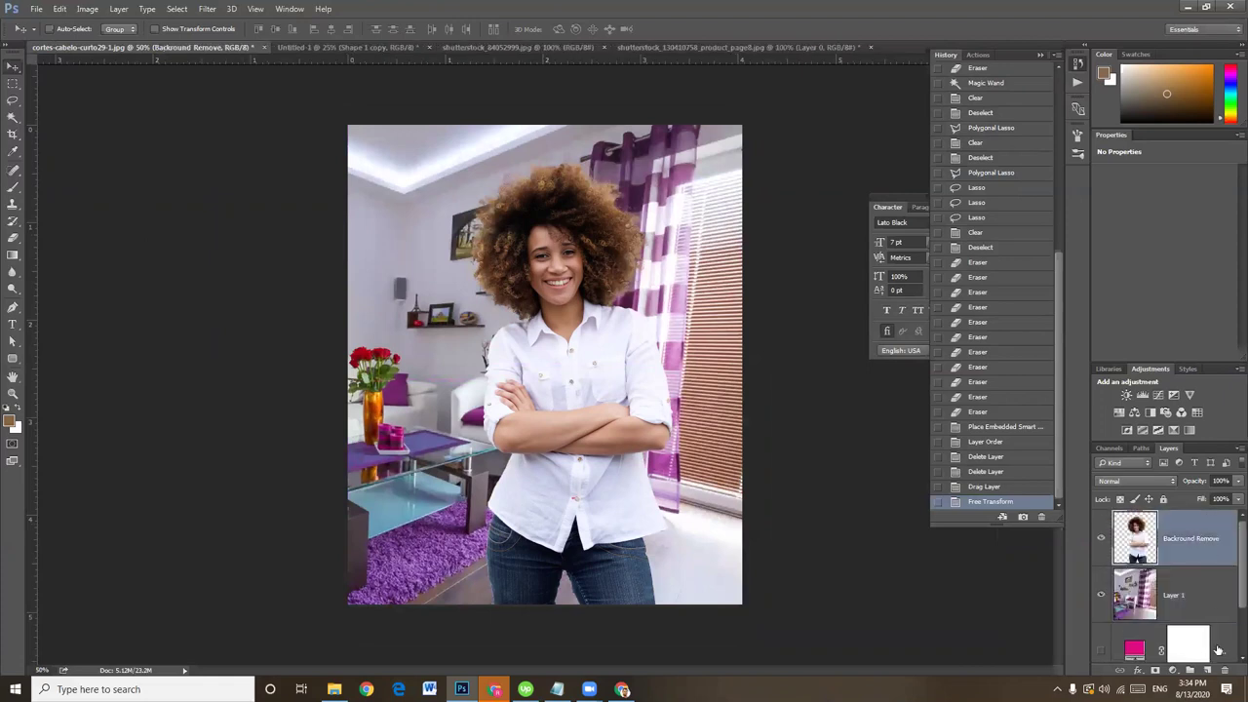
{"action": "left_click", "coordinate": [1193, 598], "text": "shift"}
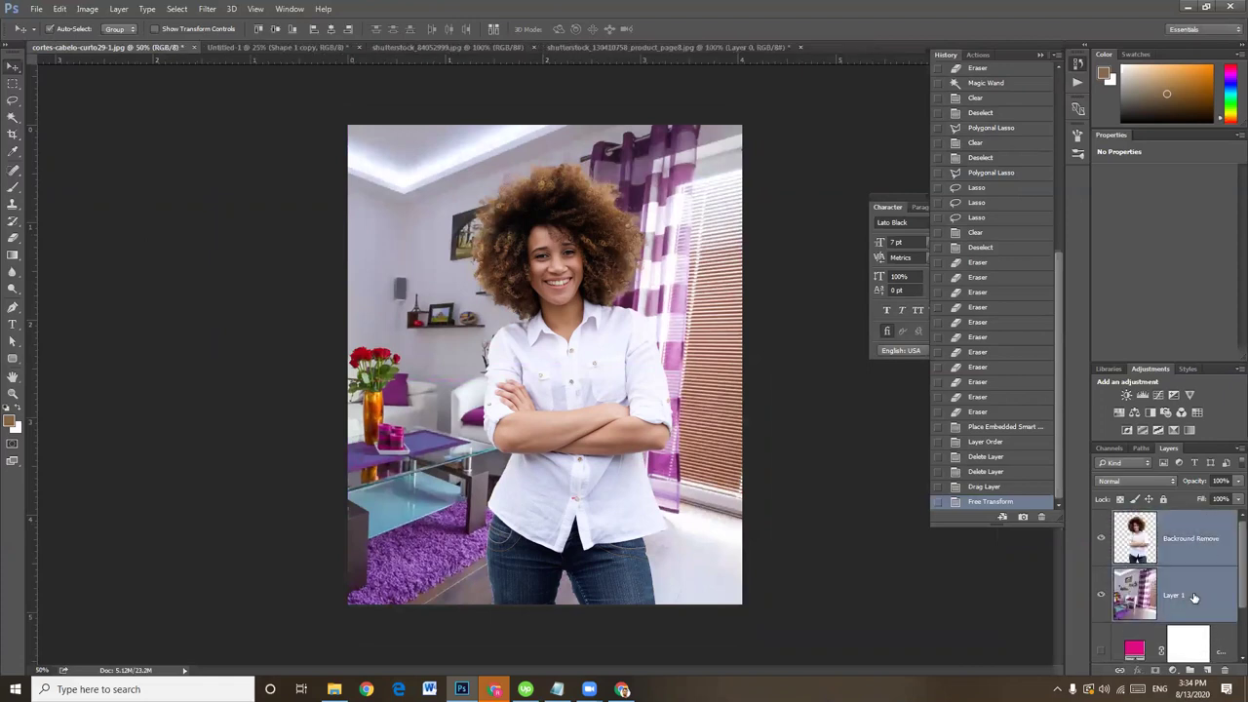
{"action": "key", "text": "ctrl+g"}
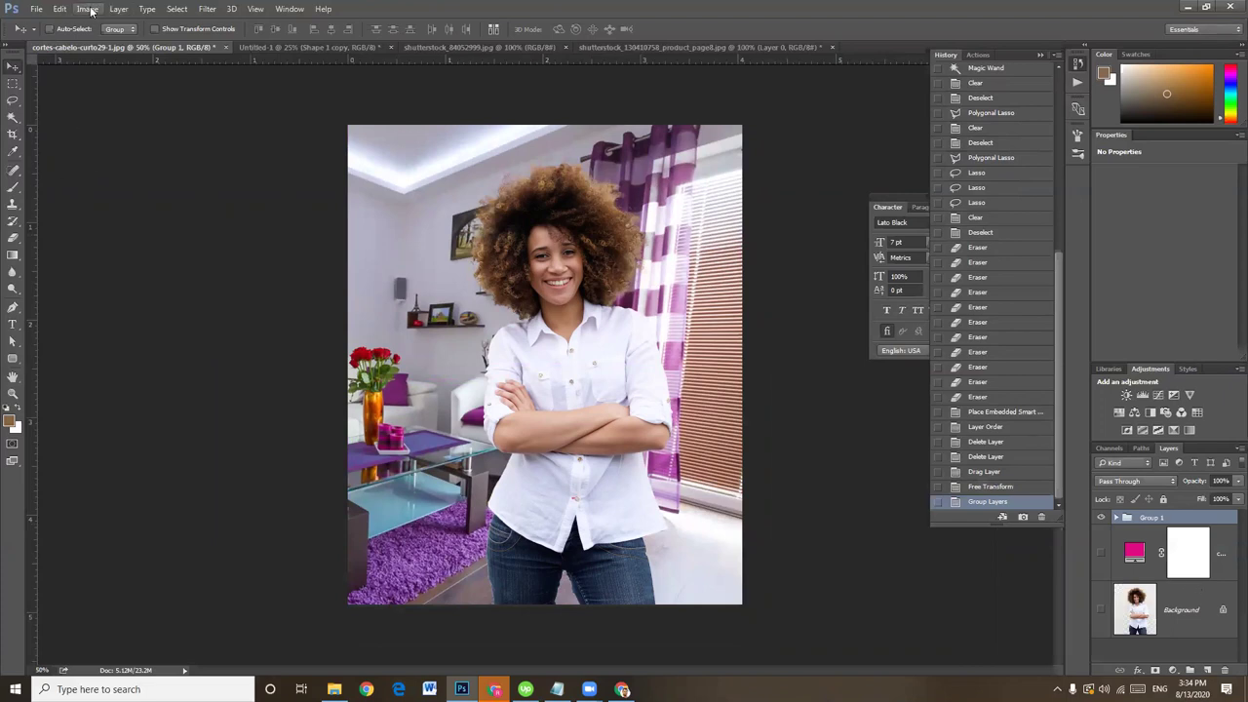
Step: Set the canvas width to 9 inches, anchored at the middle-left
{"action": "left_click", "coordinate": [89, 9]}
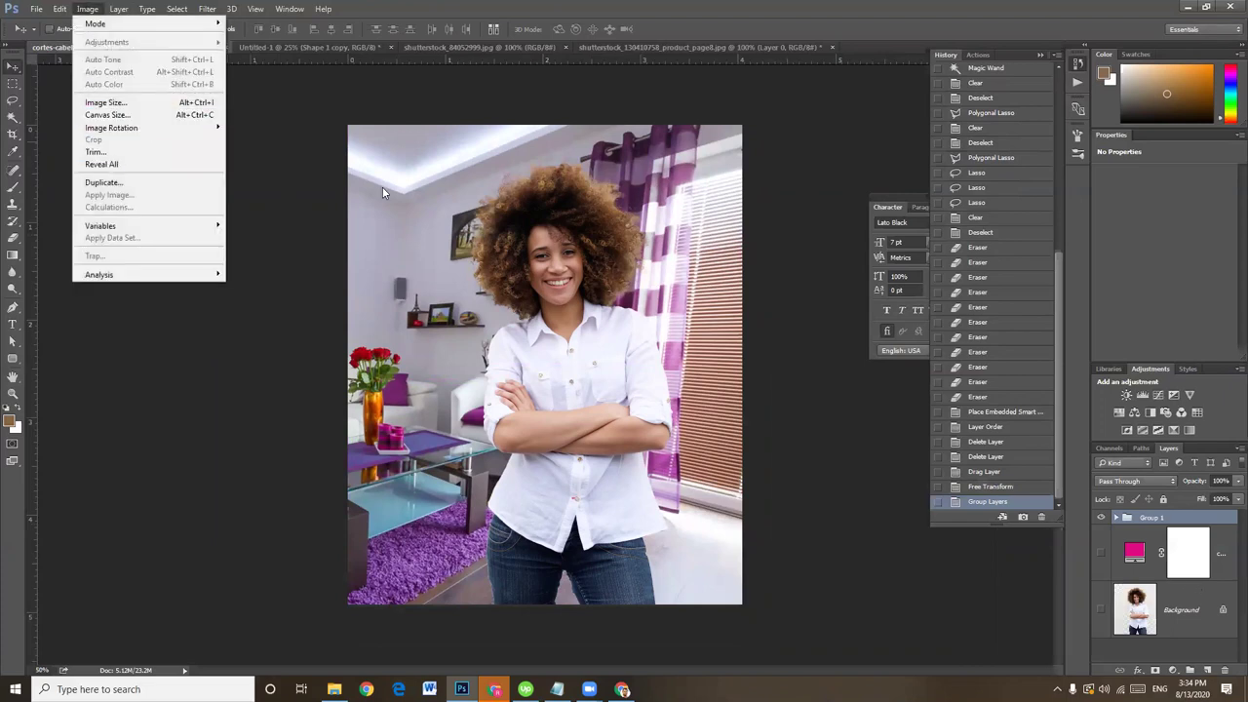
{"action": "left_click", "coordinate": [136, 116]}
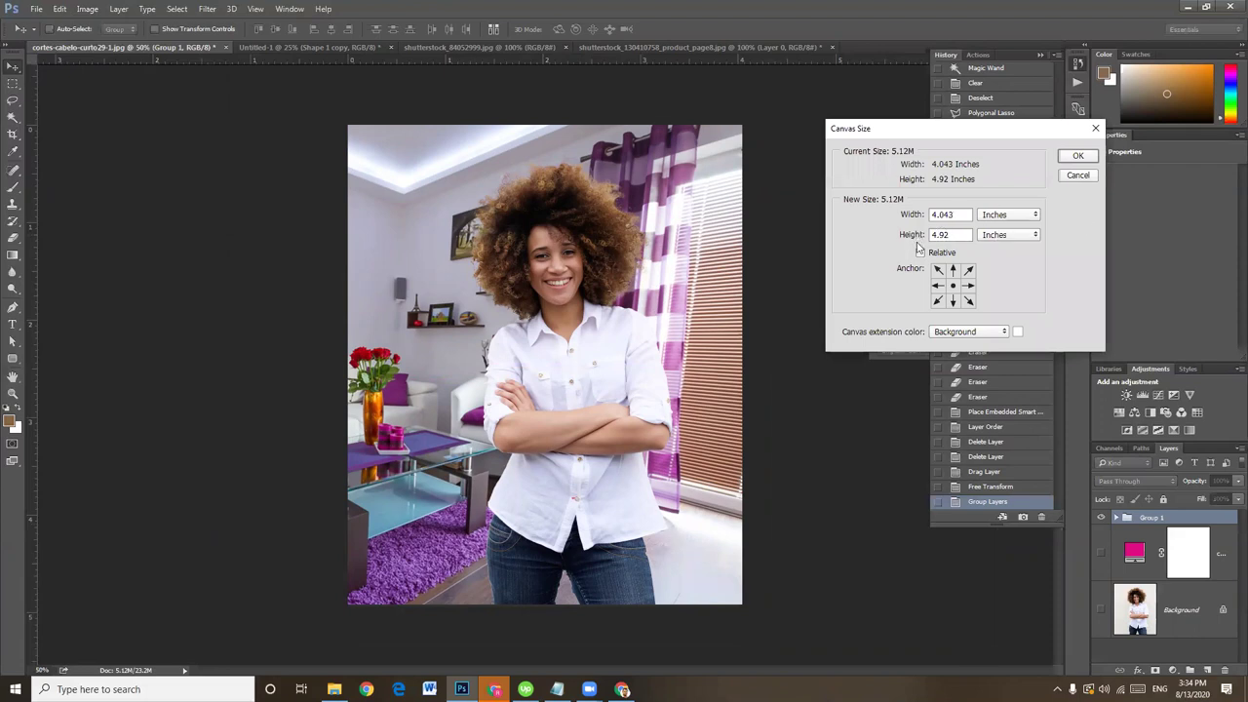
{"action": "left_click", "coordinate": [937, 286]}
{"action": "left_click_drag", "start_coordinate": [956, 214], "coordinate": [922, 218]}
{"action": "type", "text": "9"}
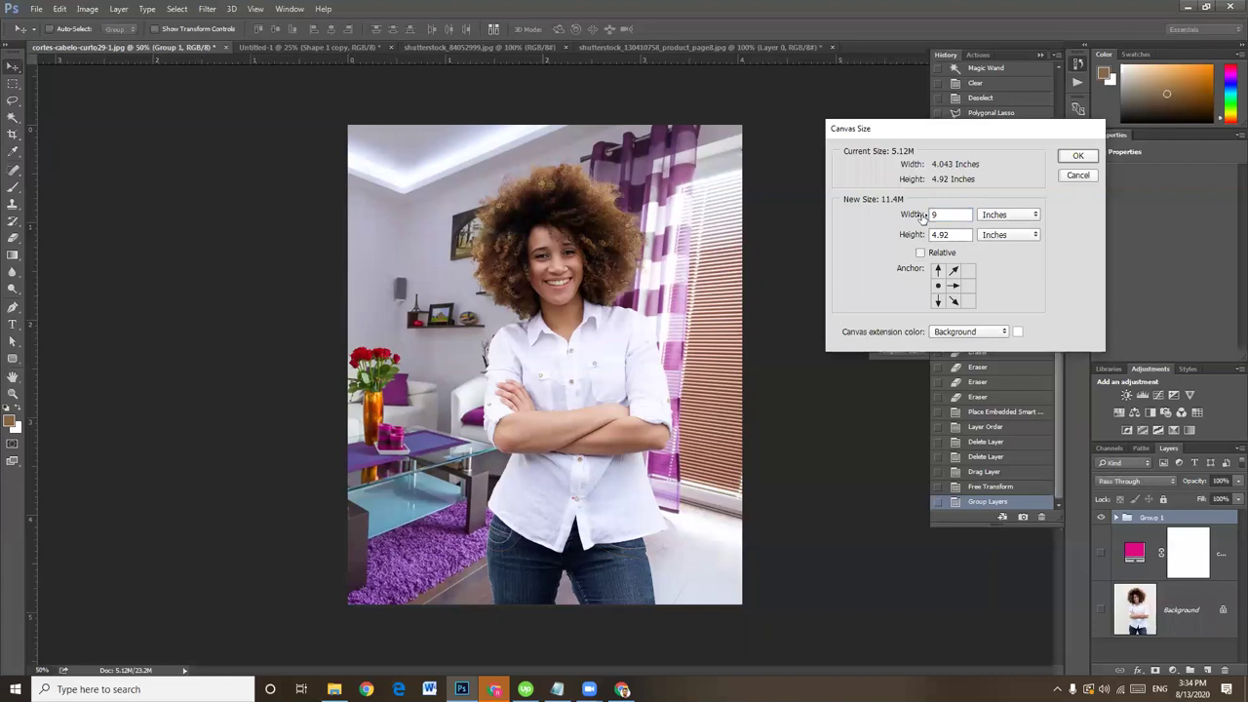
{"action": "key", "text": "Return"}
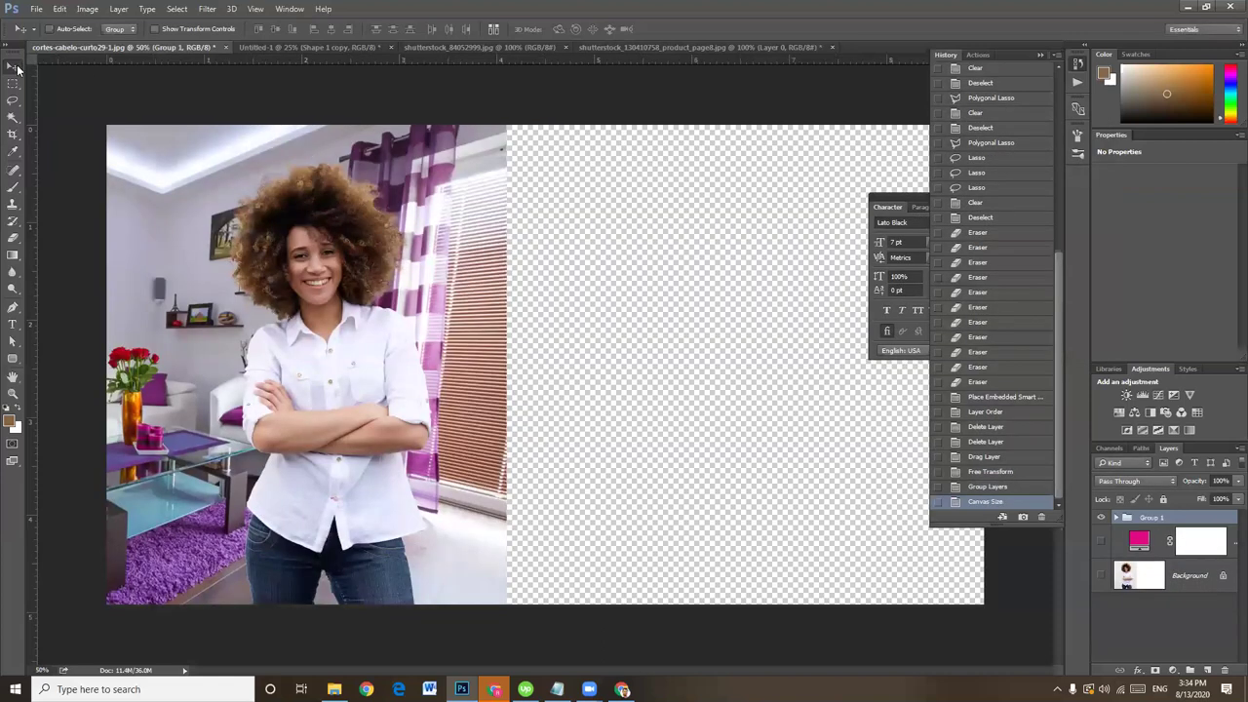
Step: Slide the room-photo group onto the right half of the widened canvas
{"action": "mouse_move", "coordinate": [490, 411]}
{"action": "left_mouse_down"}
{"action": "mouse_move", "coordinate": [871, 419]}
{"action": "mouse_move", "coordinate": [736, 426]}
{"action": "left_mouse_up"}
{"action": "key", "text": "ctrl+minus"}
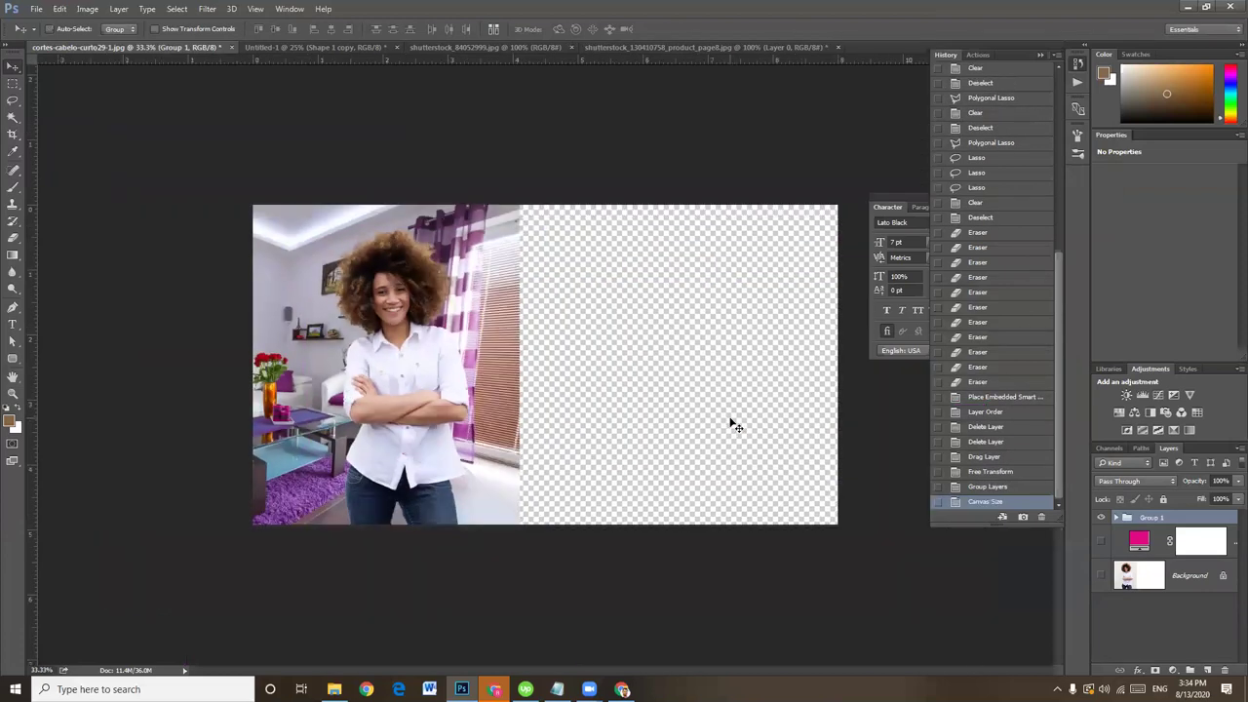
{"action": "left_click_drag", "start_coordinate": [368, 388], "coordinate": [694, 396]}
{"action": "key", "text": "Right"}
{"action": "key", "text": "Right"}
{"action": "key", "text": "Right"}
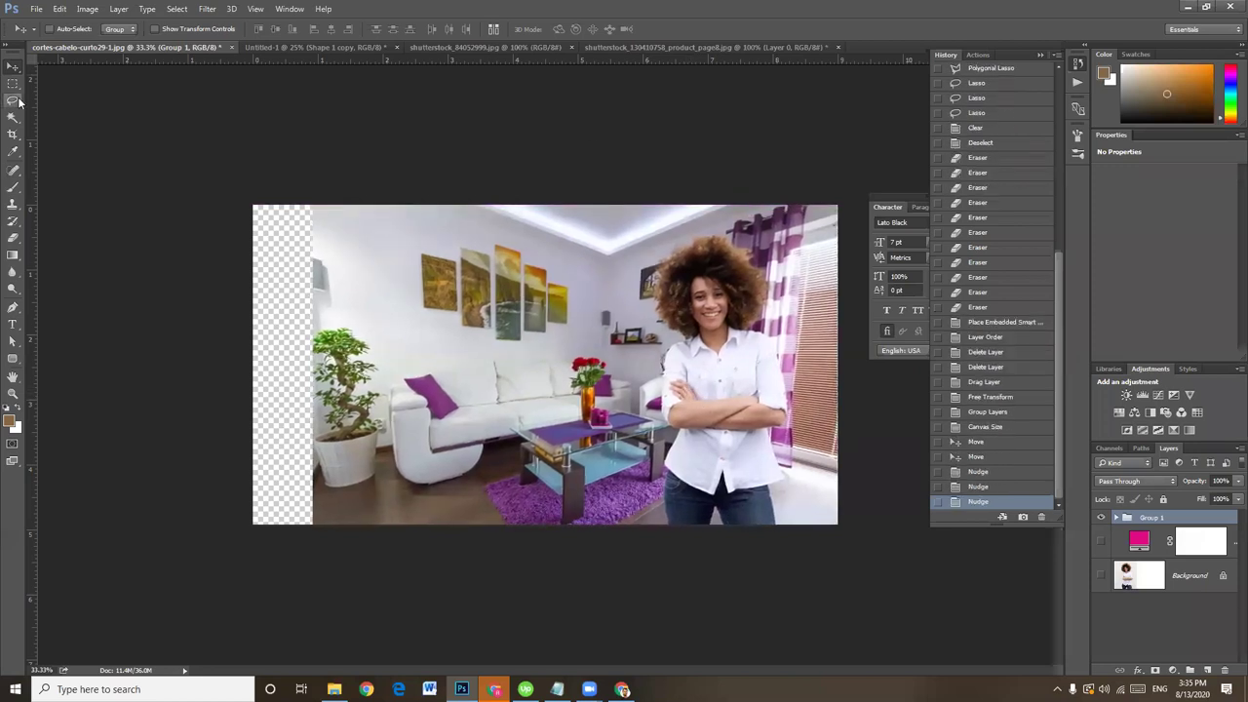
Step: Marquee-select the left portion and try deleting it, dismissing the could-not-clear error
{"action": "left_click", "coordinate": [11, 86]}
{"action": "left_click_drag", "start_coordinate": [224, 203], "coordinate": [515, 559]}
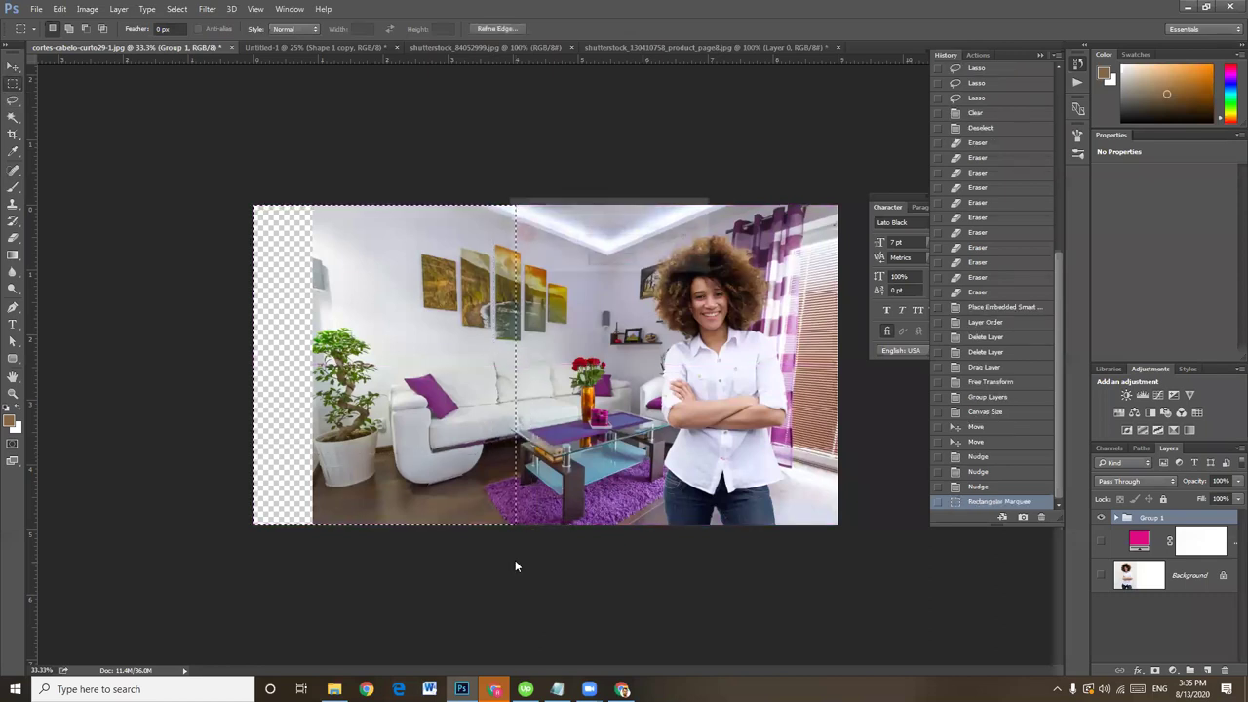
{"action": "key", "text": "Delete"}
{"action": "left_click", "coordinate": [632, 261]}
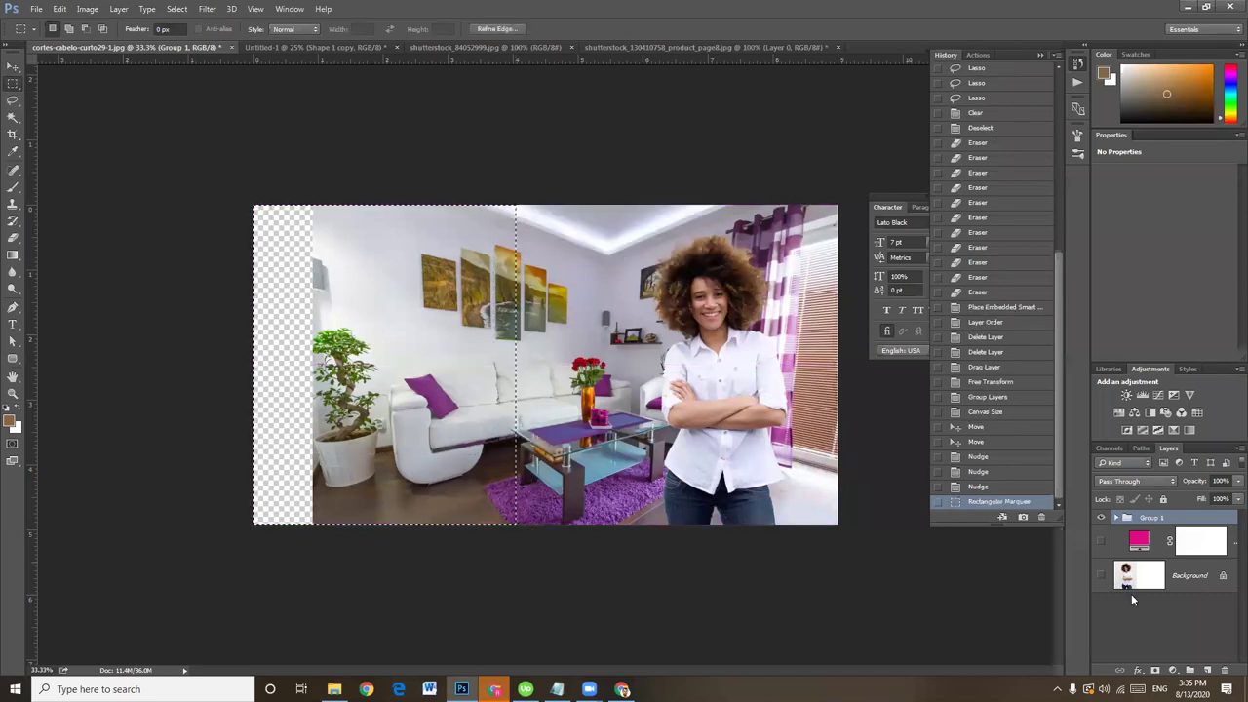
Step: Show the original photo layer and clear Layer 1's room photo inside the left selection
{"action": "left_click", "coordinate": [1100, 576]}
{"action": "left_click", "coordinate": [1100, 541]}
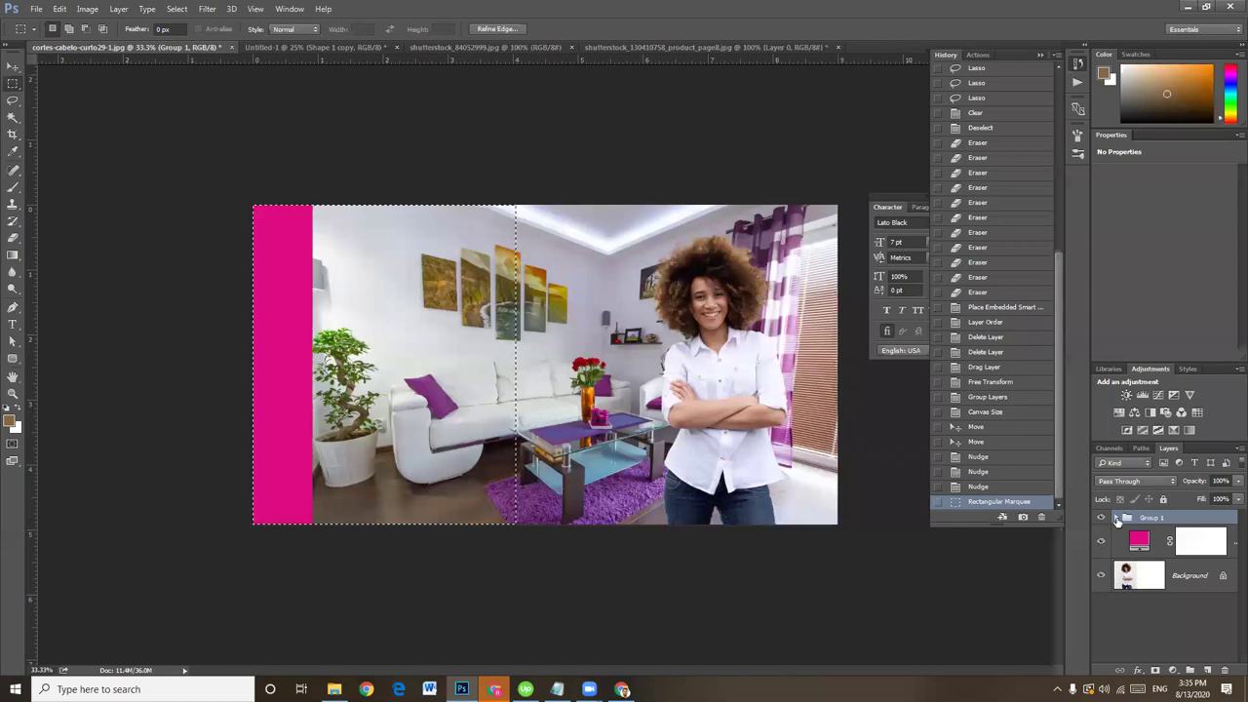
{"action": "left_click", "coordinate": [1118, 517]}
{"action": "left_click", "coordinate": [1101, 608]}
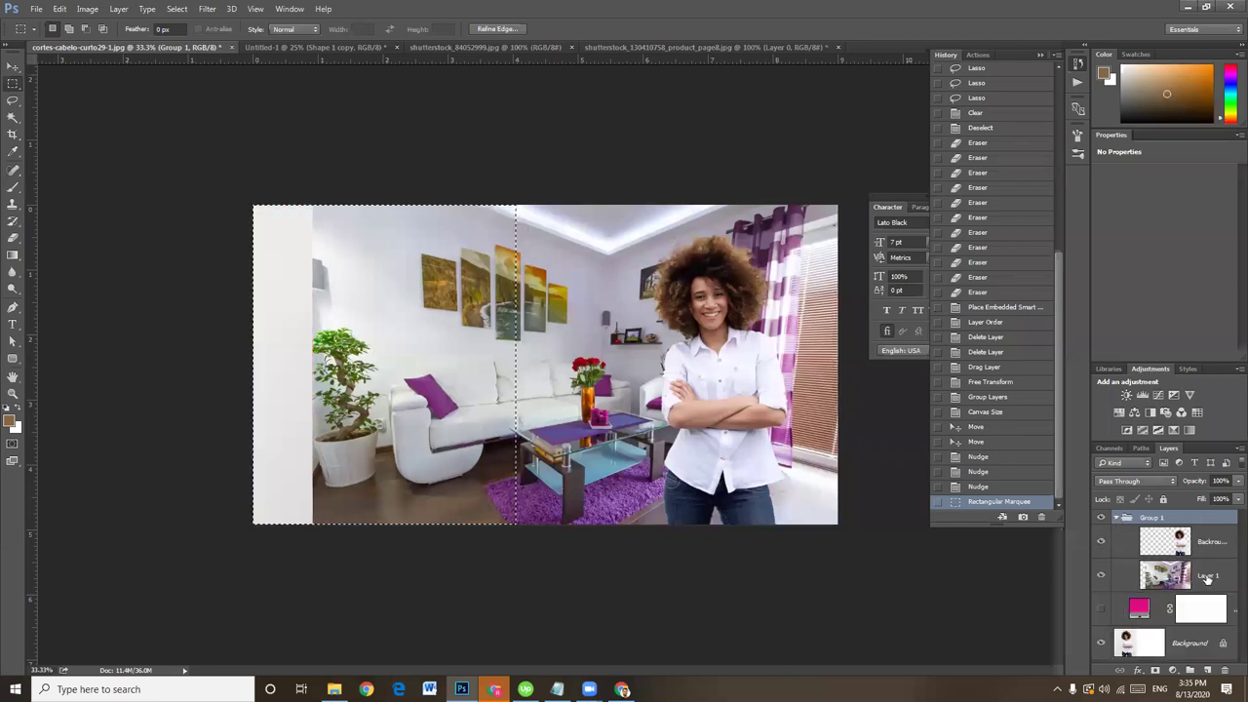
{"action": "left_click", "coordinate": [1217, 573]}
{"action": "key", "text": "Delete"}
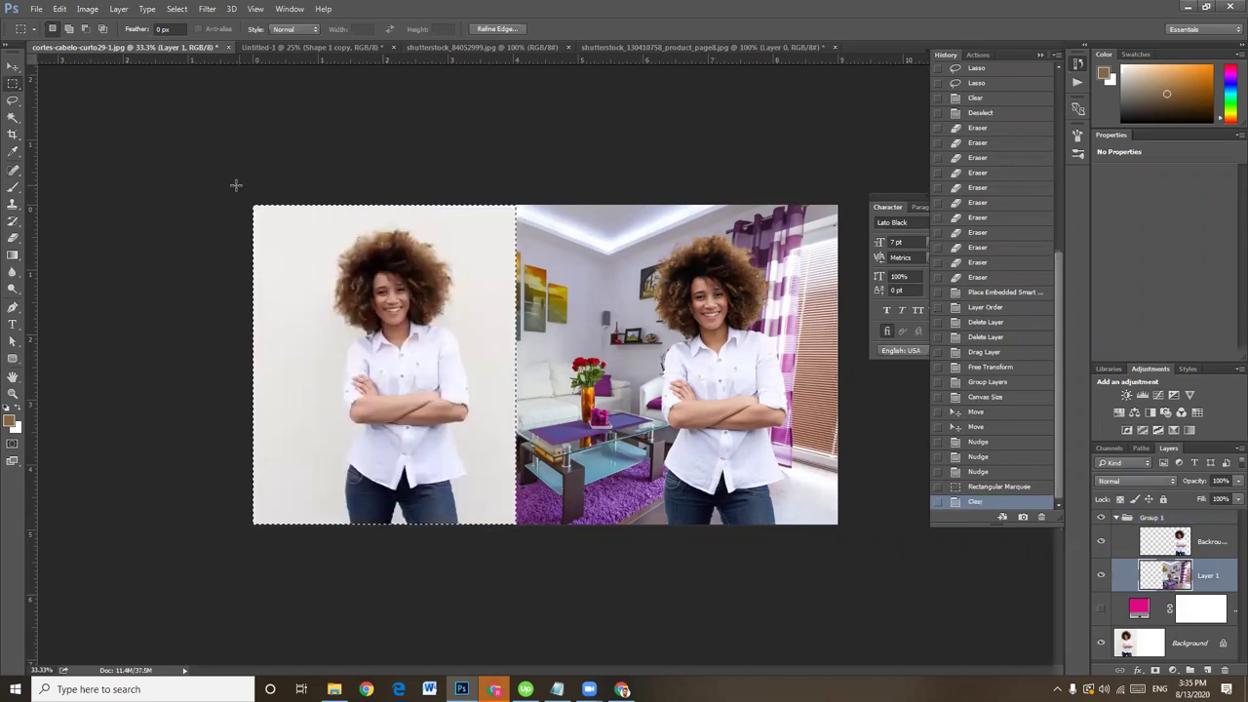
Step: Reselect the left area to the midline, undo the extra clear, and deselect
{"action": "left_click_drag", "start_coordinate": [249, 201], "coordinate": [557, 589]}
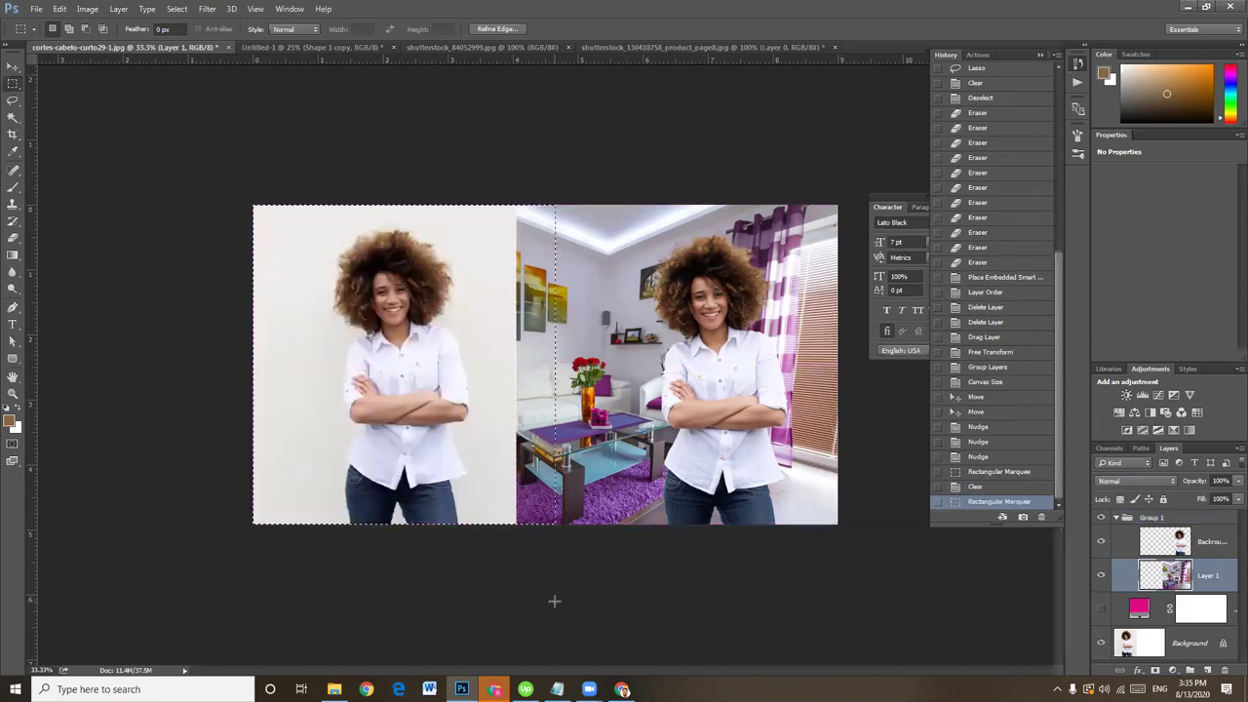
{"action": "key", "text": "Delete"}
{"action": "key", "text": "ctrl+z"}
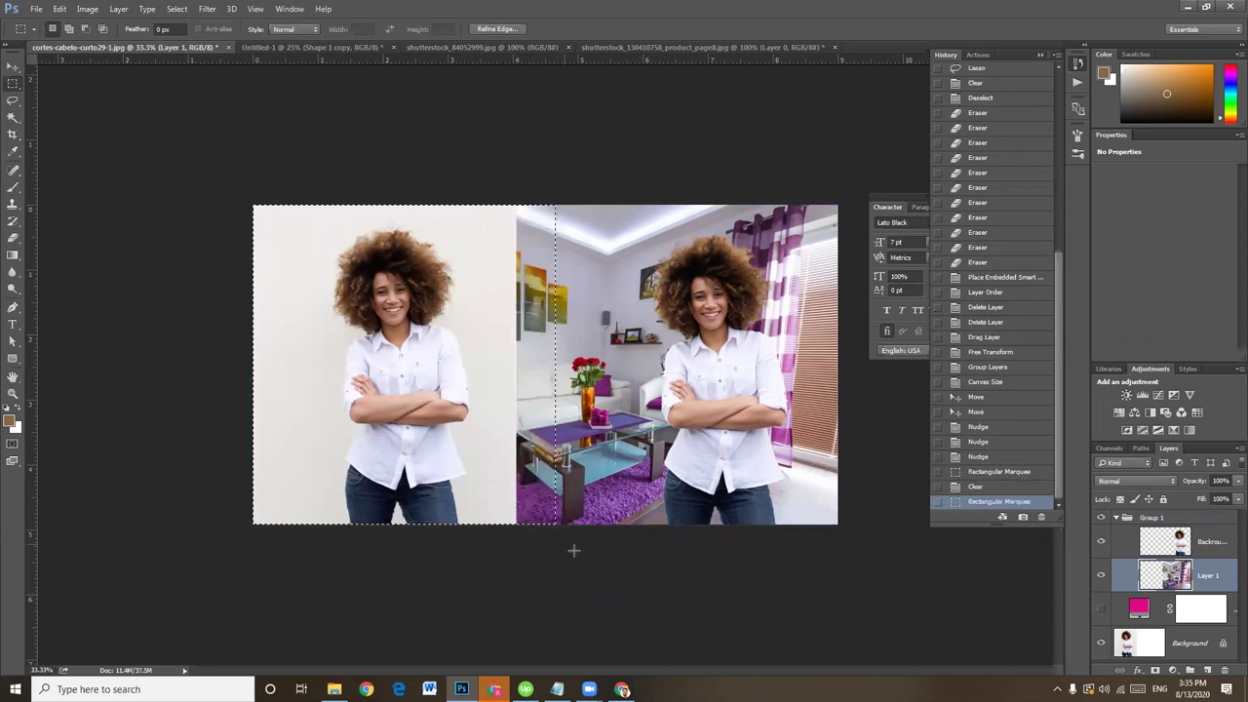
{"action": "key", "text": "ctrl+d"}
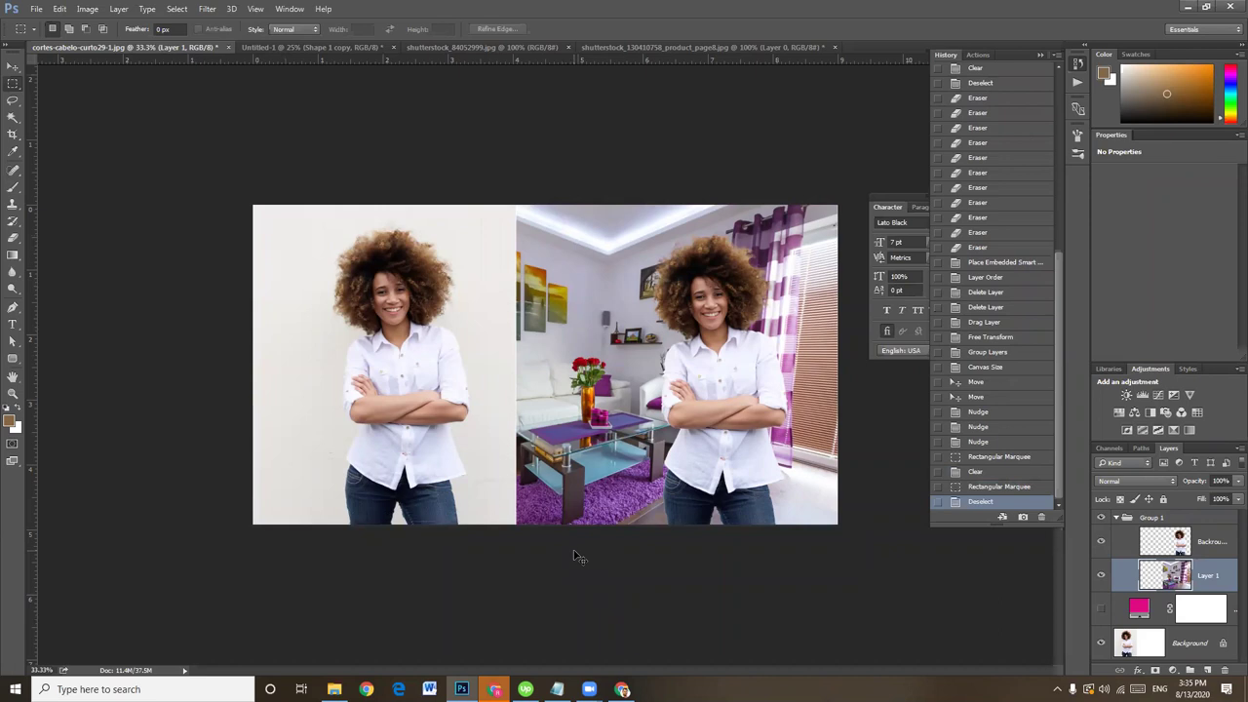
{"action": "key", "text": "ctrl+plus"}
{"action": "key", "text": "ctrl+plus"}
{"action": "key", "text": "ctrl+plus"}
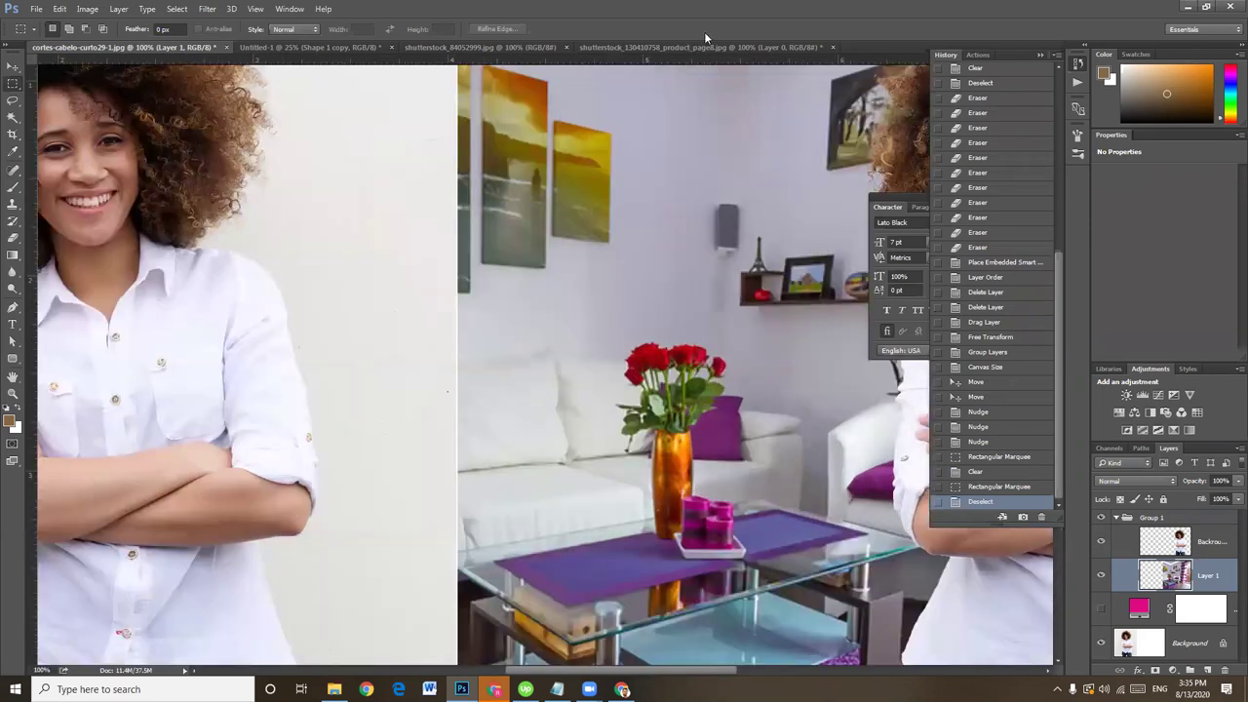
Step: Erase white fringe along the hair, curtain edge and shoulder on the Backround Remove layer
{"action": "left_click_drag", "start_coordinate": [560, 359], "coordinate": [411, 485]}
{"action": "mouse_move", "coordinate": [683, 428]}
{"action": "left_mouse_down"}
{"action": "mouse_move", "coordinate": [476, 468]}
{"action": "mouse_move", "coordinate": [563, 440]}
{"action": "left_mouse_up"}
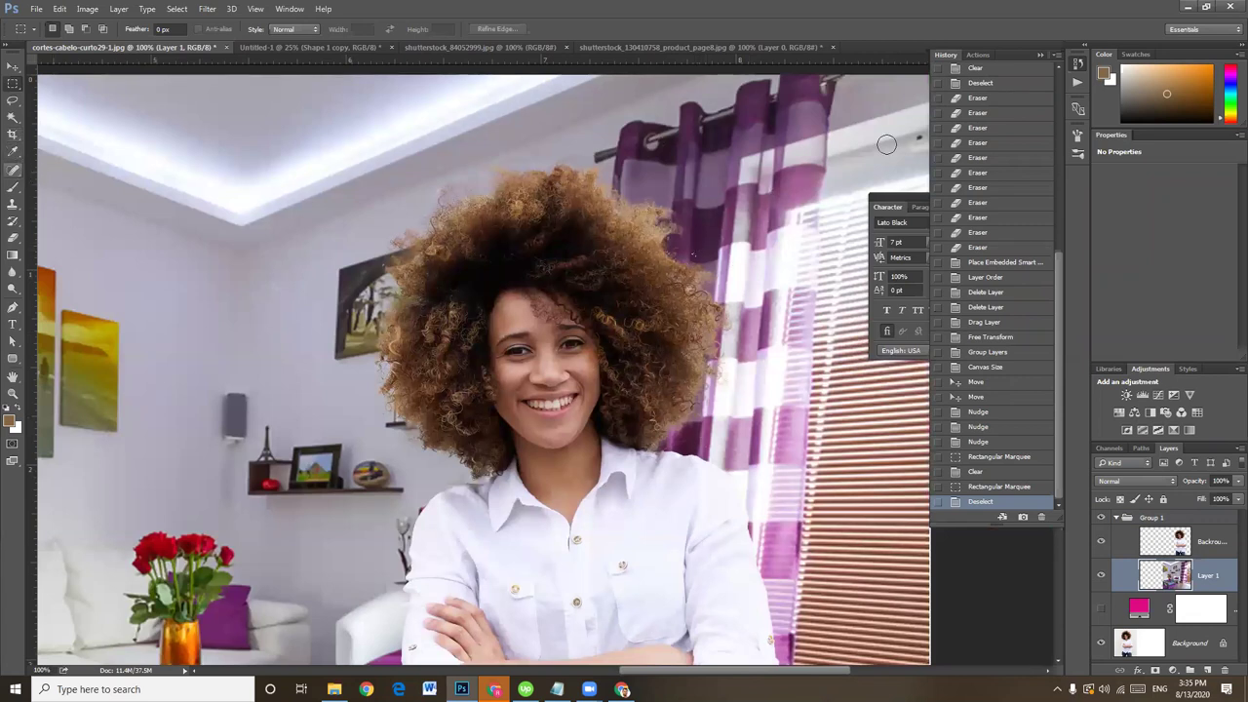
{"action": "key", "text": "e"}
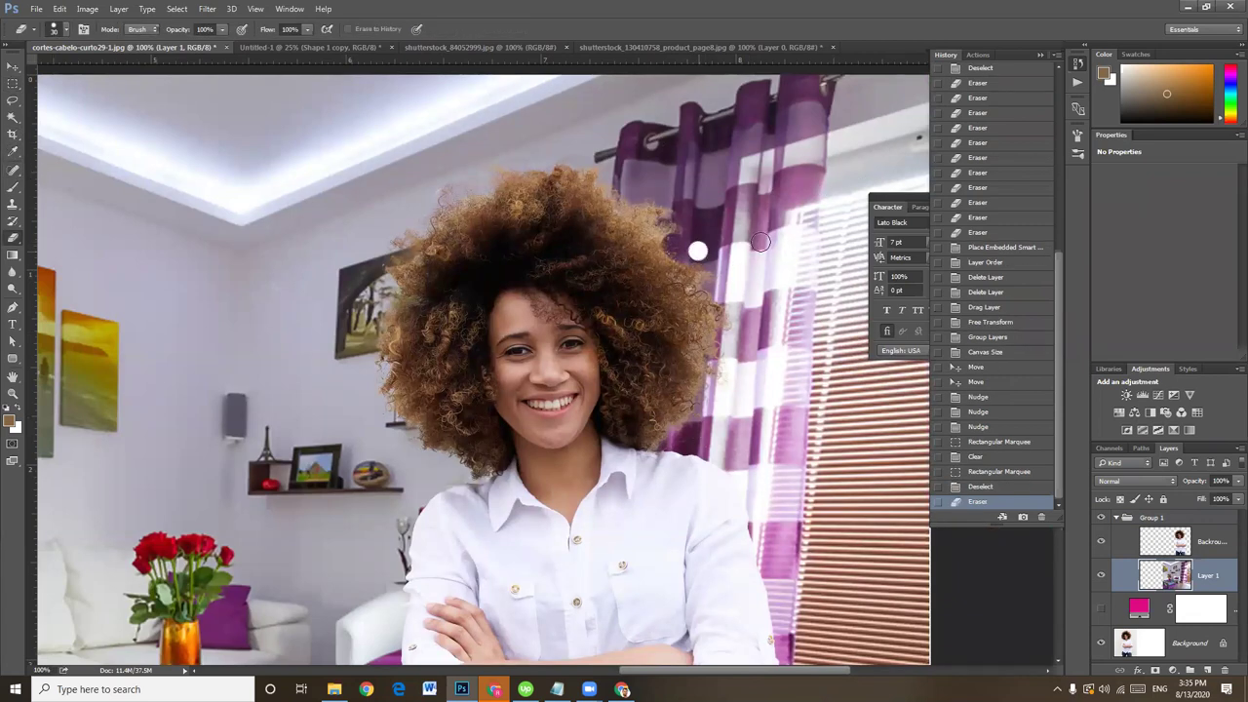
{"action": "left_click", "coordinate": [1216, 541]}
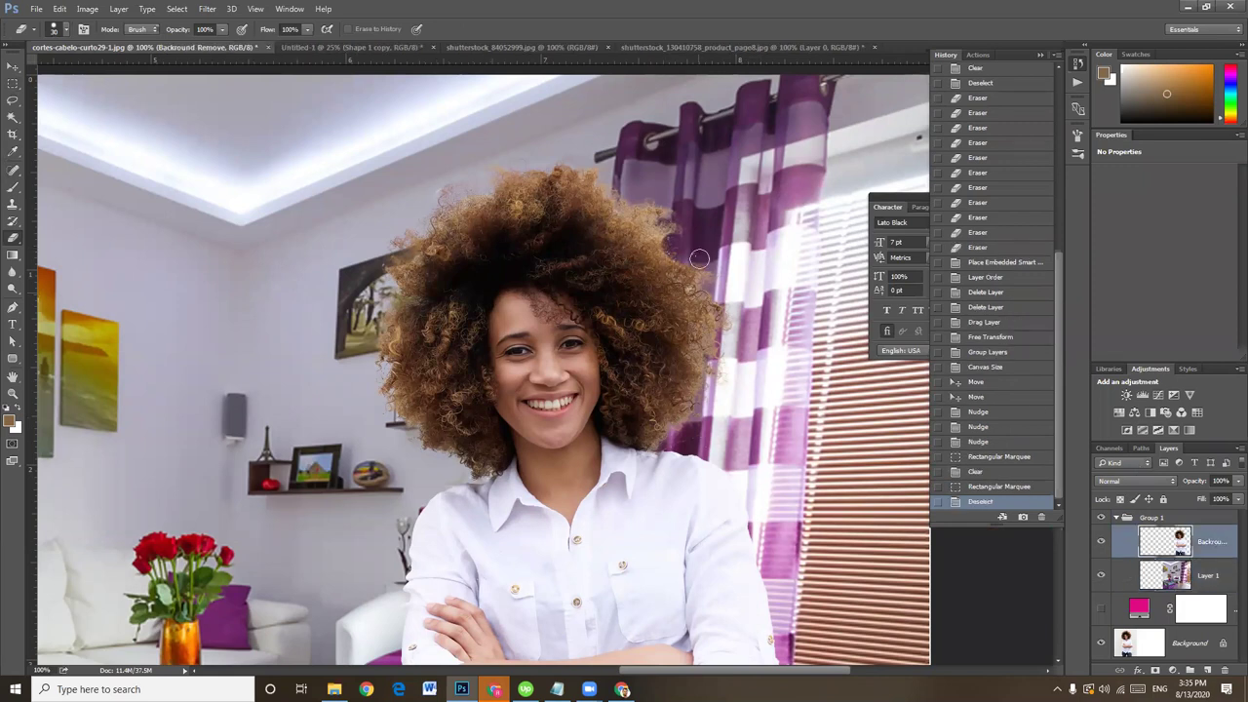
{"action": "mouse_move", "coordinate": [694, 253]}
{"action": "left_mouse_down"}
{"action": "mouse_move", "coordinate": [810, 259]}
{"action": "mouse_move", "coordinate": [737, 303]}
{"action": "left_mouse_up"}
{"action": "left_click", "coordinate": [735, 301]}
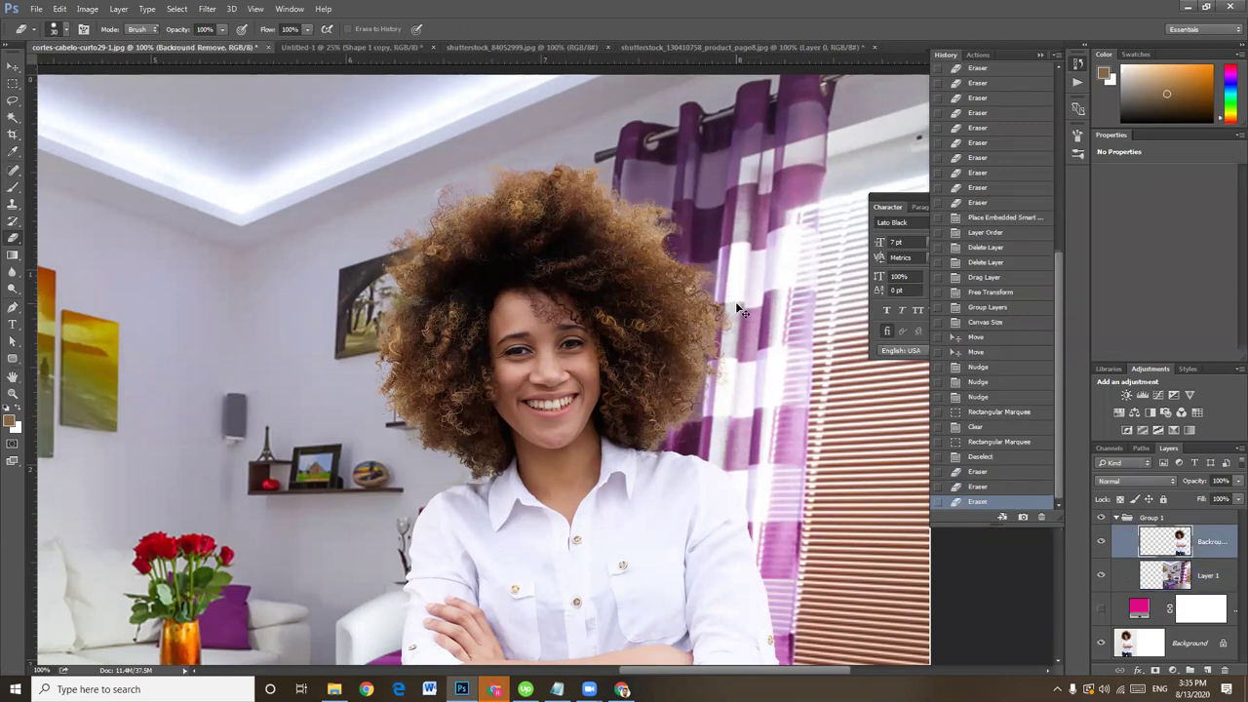
{"action": "left_click", "coordinate": [670, 440]}
{"action": "mouse_move", "coordinate": [692, 472]}
{"action": "left_mouse_down"}
{"action": "mouse_move", "coordinate": [708, 427]}
{"action": "mouse_move", "coordinate": [741, 417]}
{"action": "left_mouse_up"}
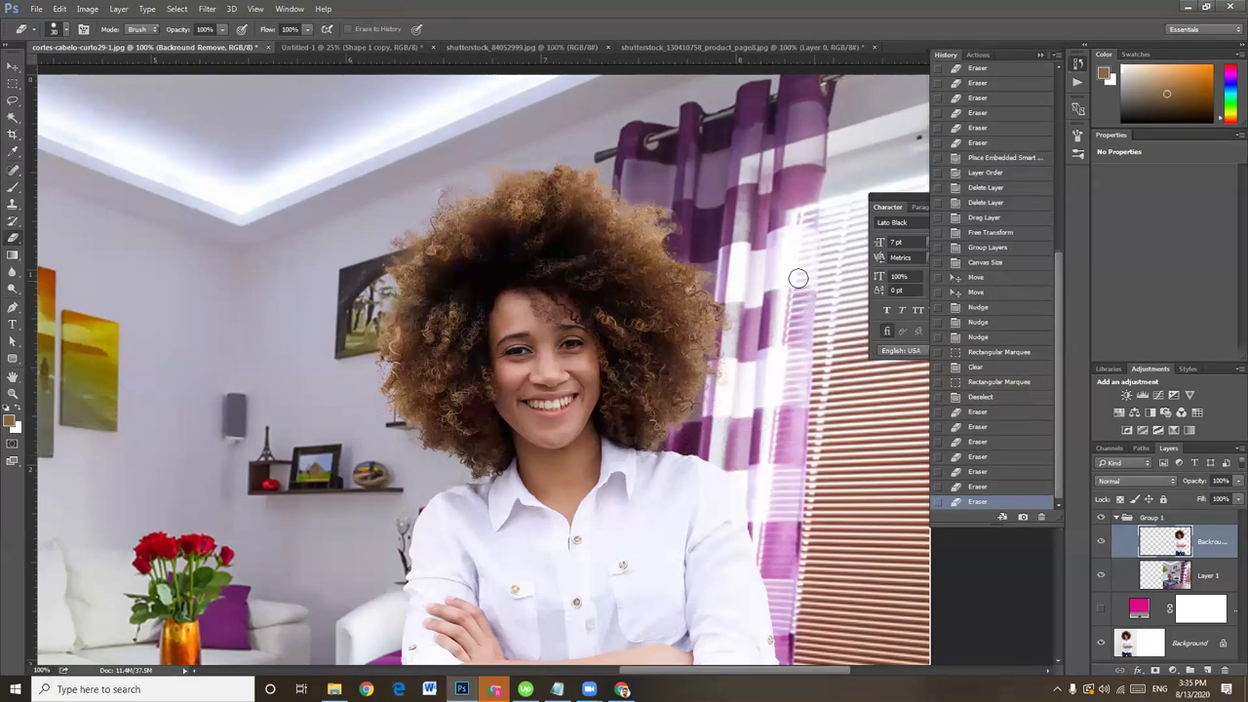
Step: Inspect the hair edge up close, then zoom out and erase one last fringe spot
{"action": "key", "text": "ctrl+plus"}
{"action": "key", "text": "ctrl+plus"}
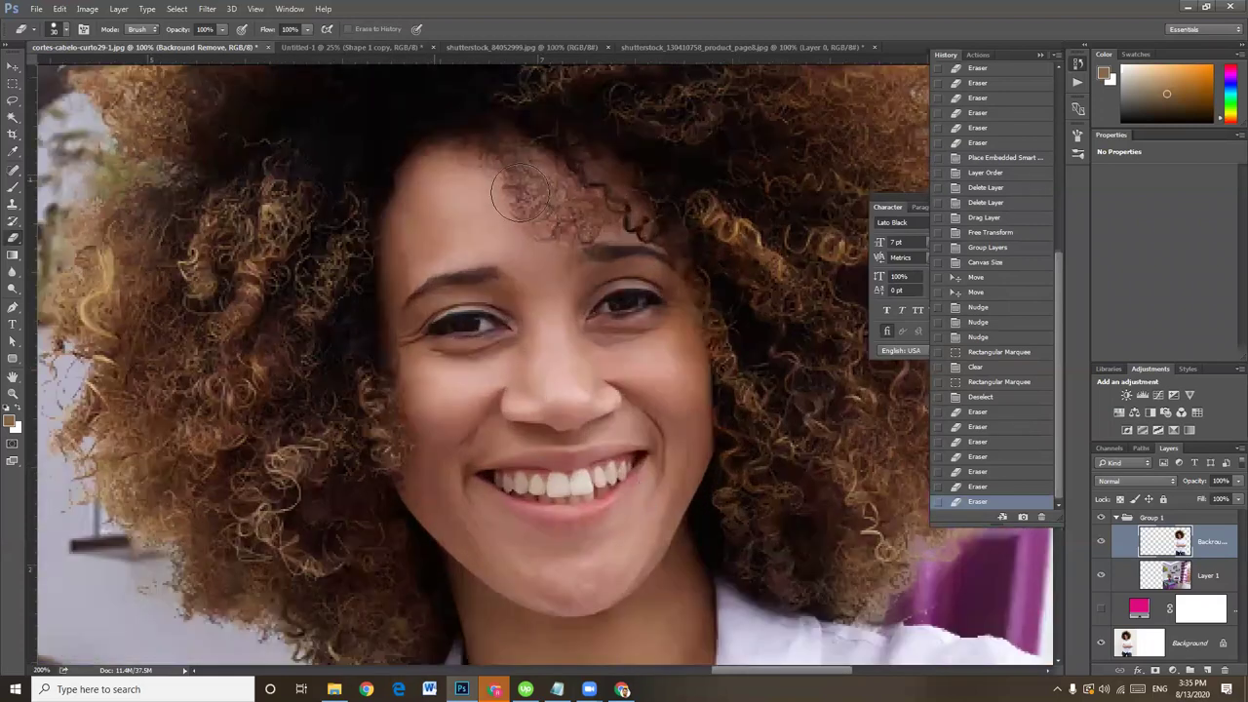
{"action": "key", "text": "ctrl+plus"}
{"action": "mouse_move", "coordinate": [437, 267]}
{"action": "left_mouse_down"}
{"action": "mouse_move", "coordinate": [418, 253]}
{"action": "mouse_move", "coordinate": [407, 308]}
{"action": "left_mouse_up"}
{"action": "key", "text": "ctrl+minus"}
{"action": "key", "text": "ctrl+minus"}
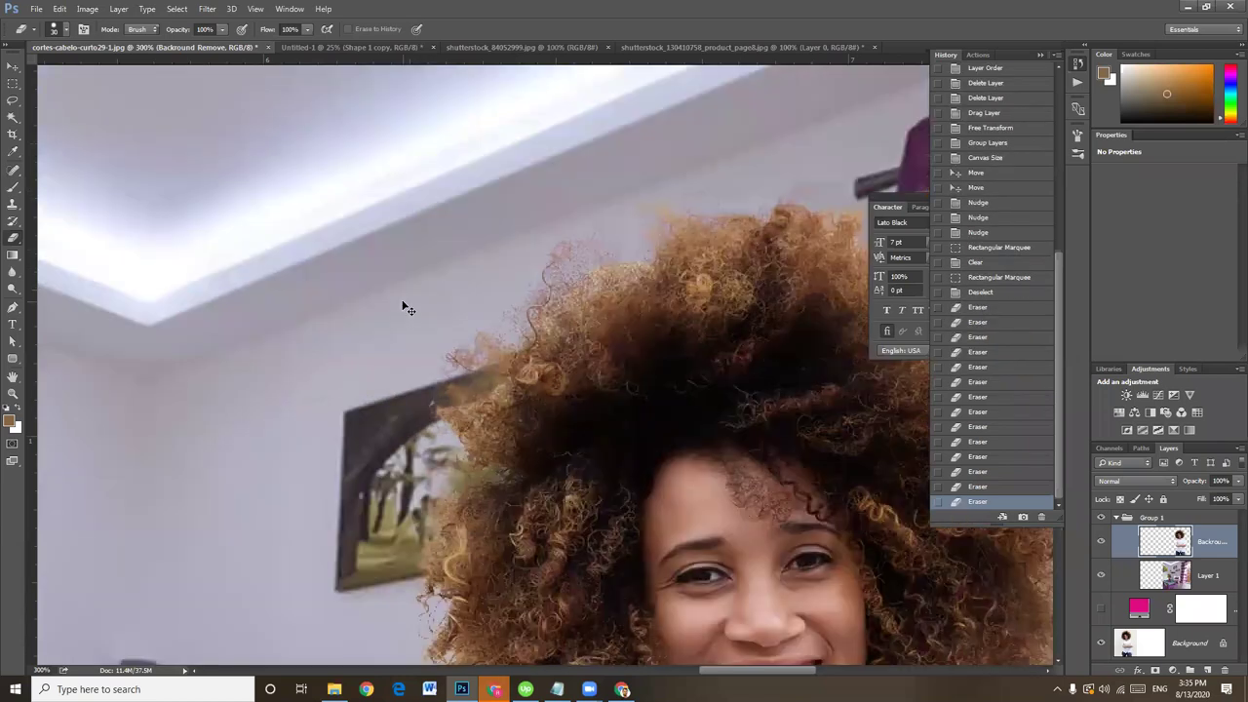
{"action": "key", "text": "ctrl+minus"}
{"action": "key", "text": "ctrl+minus"}
{"action": "key", "text": "ctrl+minus"}
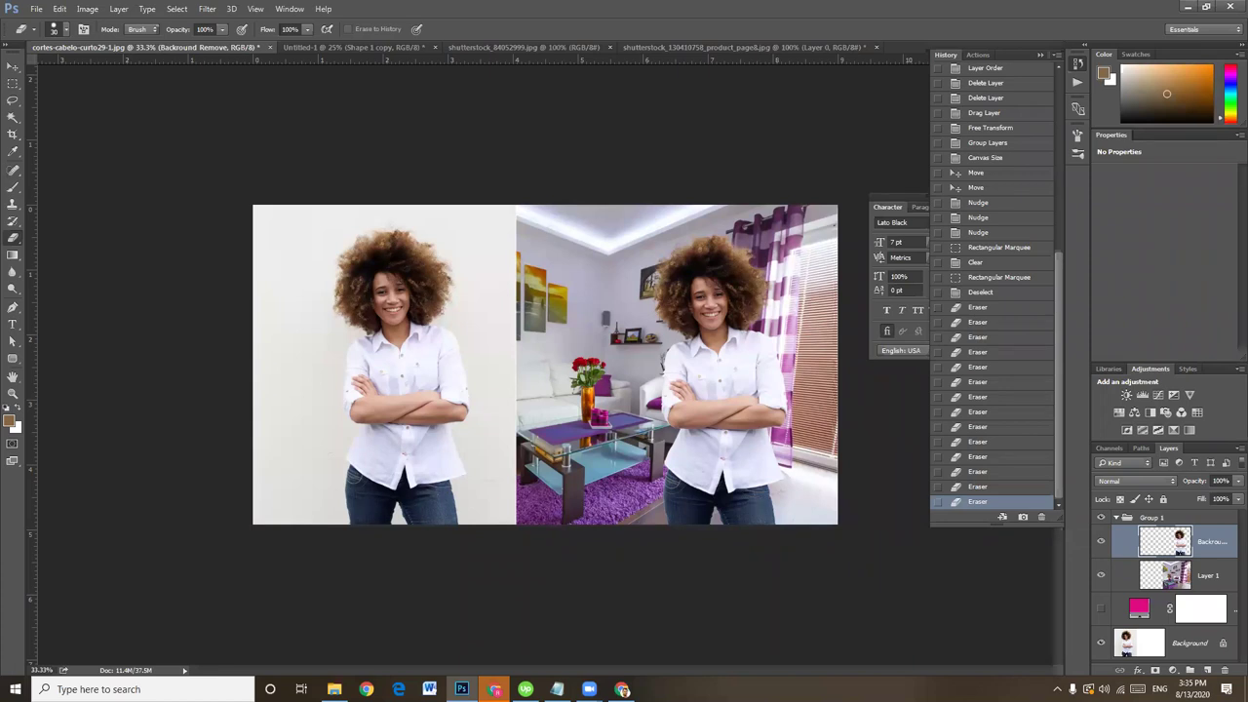
{"action": "left_click", "coordinate": [775, 226]}
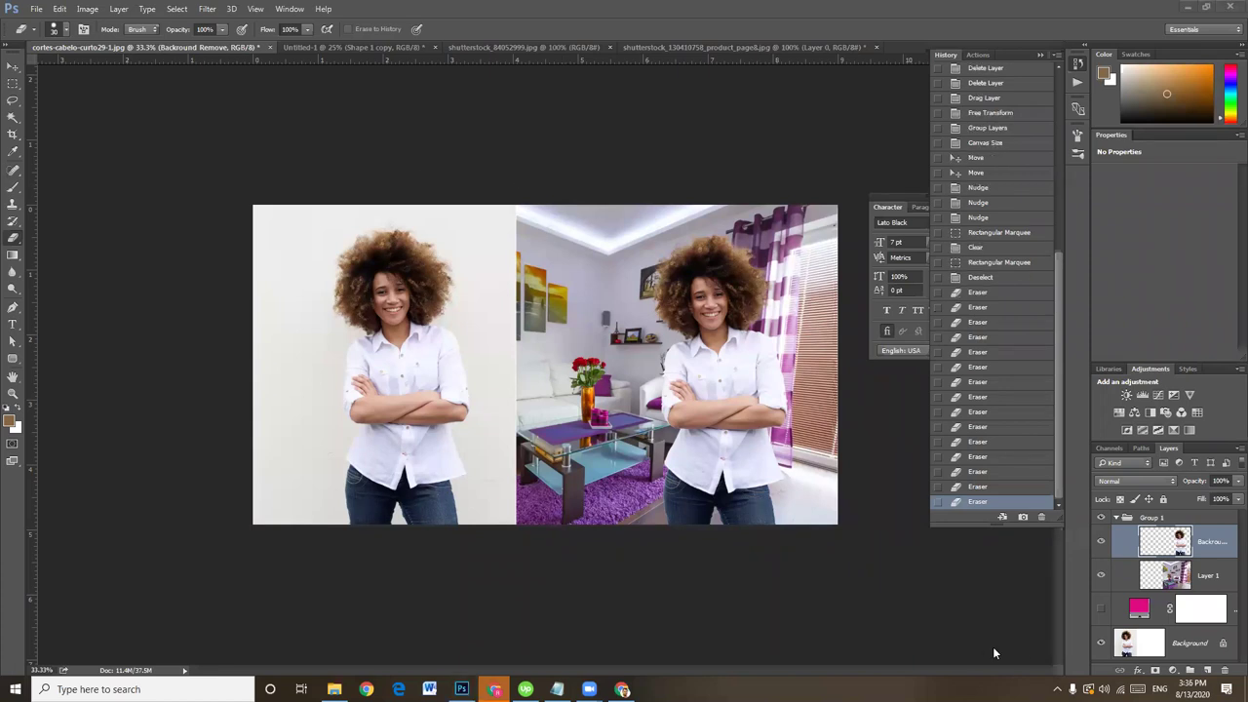